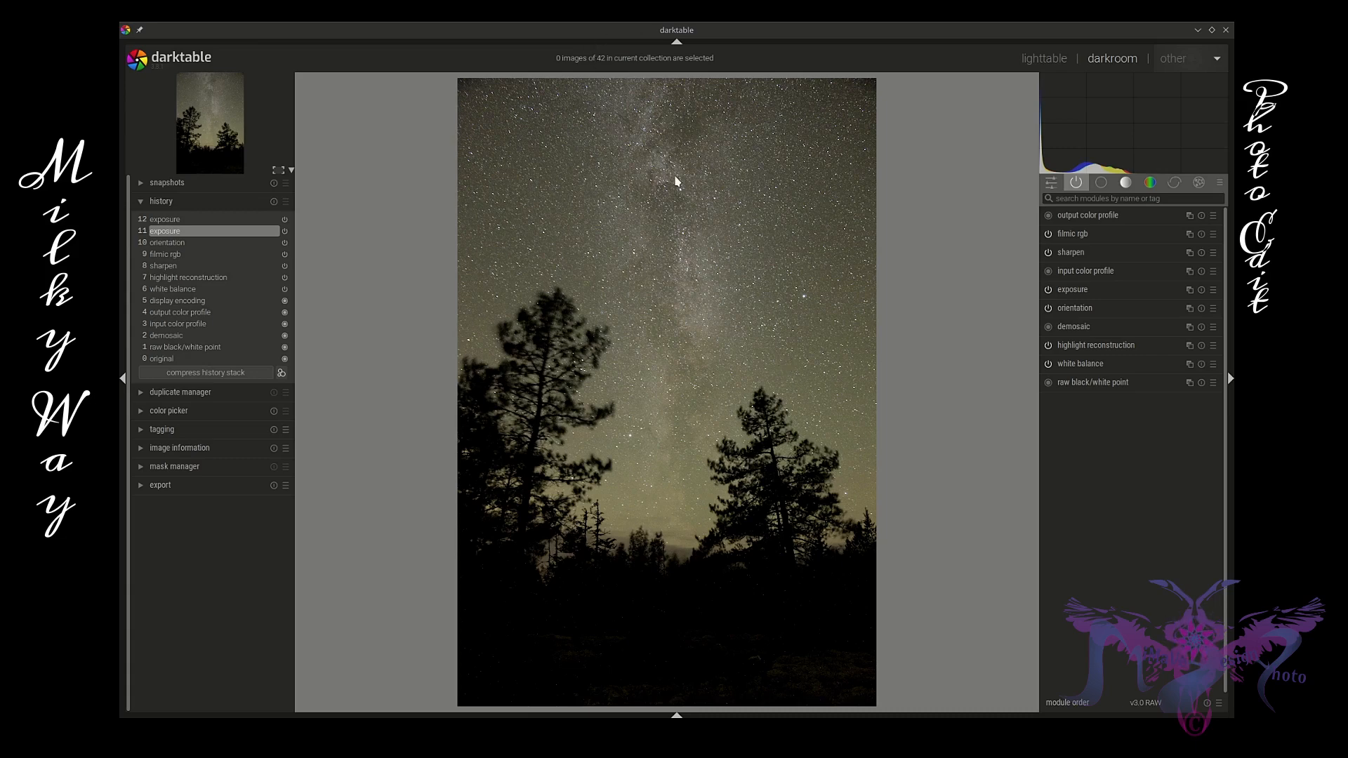
Inspect the starry sky up close and raise the photo's exposure slightly.
scroll(672, 199, up, 3)
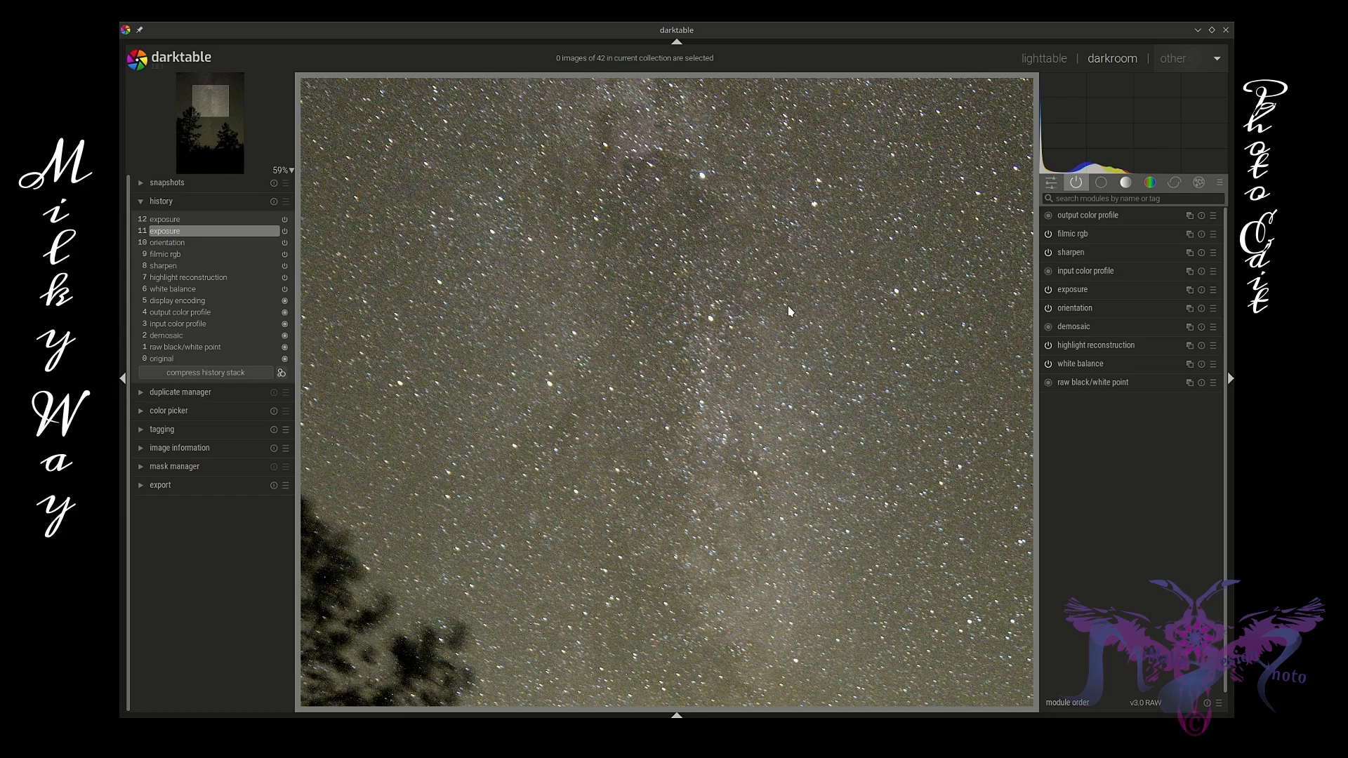
scroll(789, 311, down, 4)
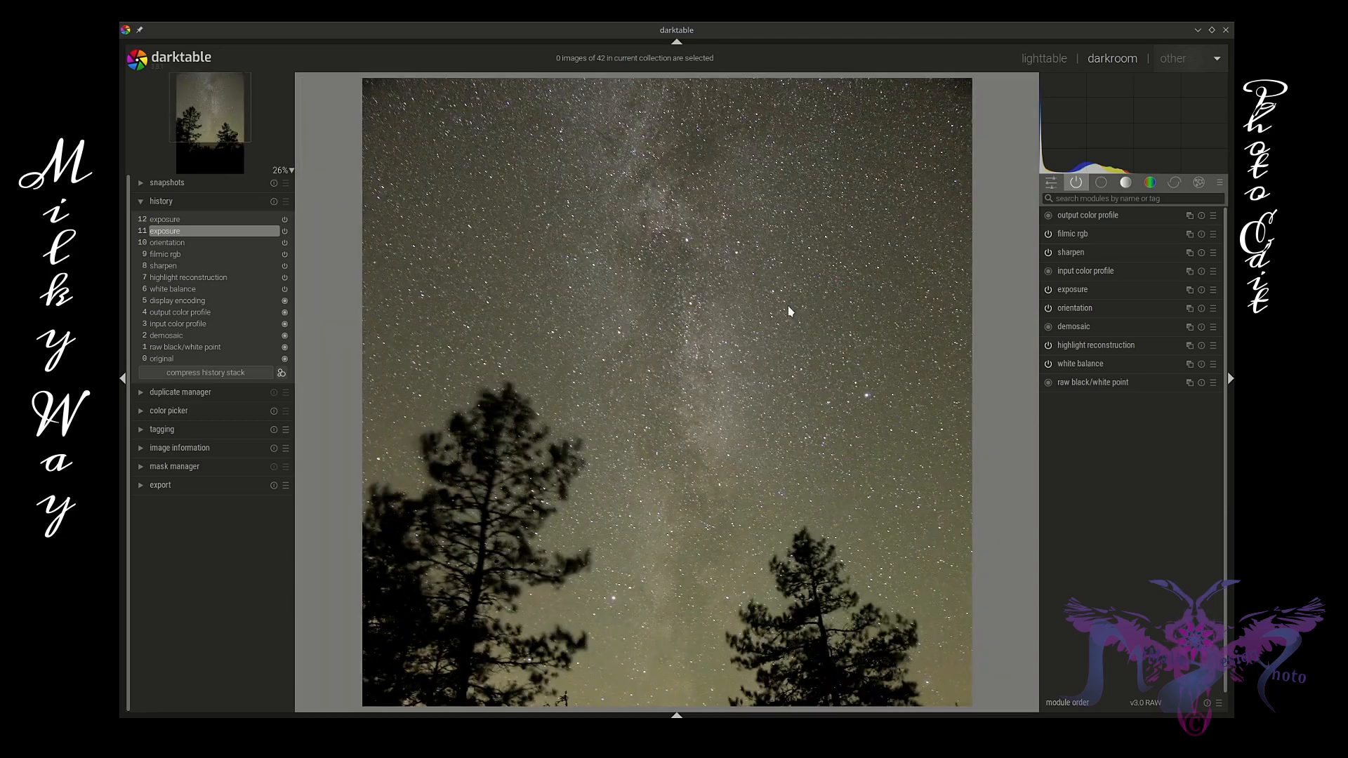
scroll(789, 311, down, 1)
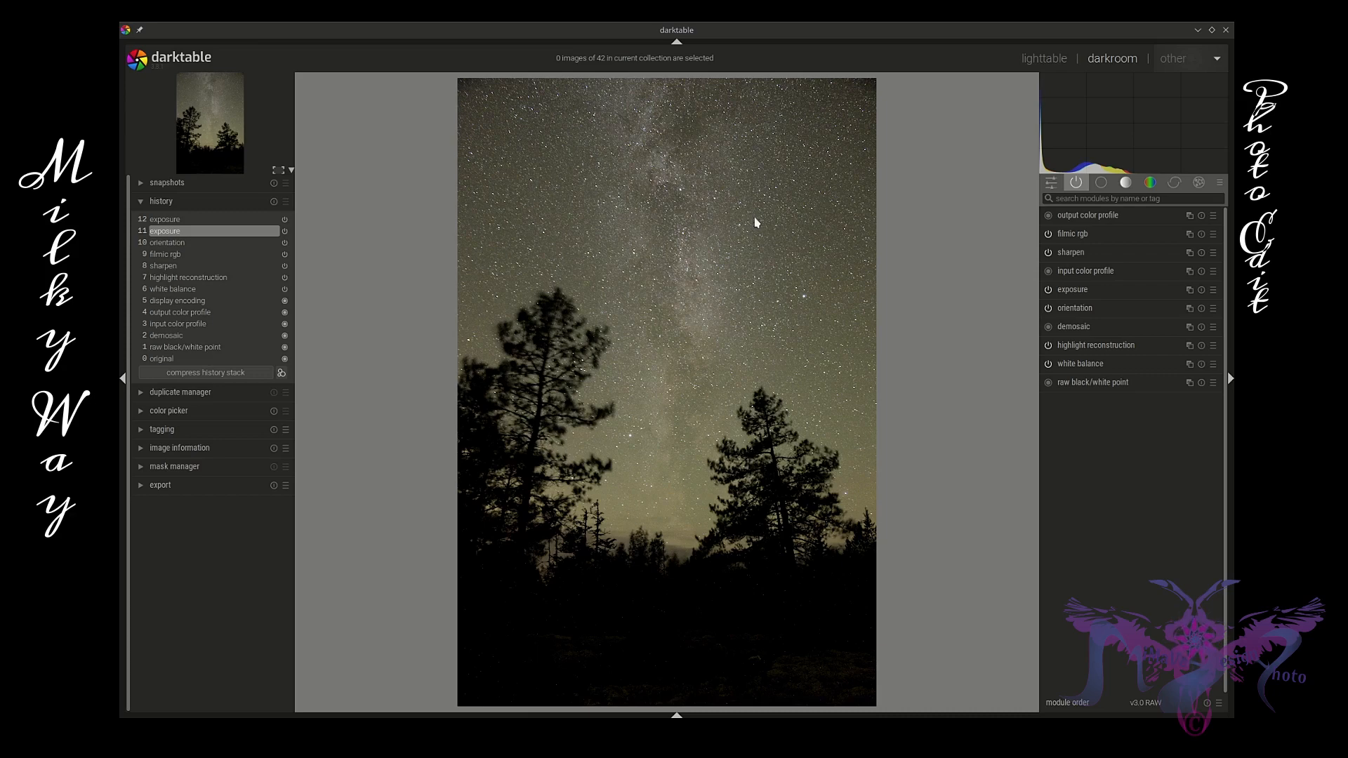
mouse_move(1090, 131)
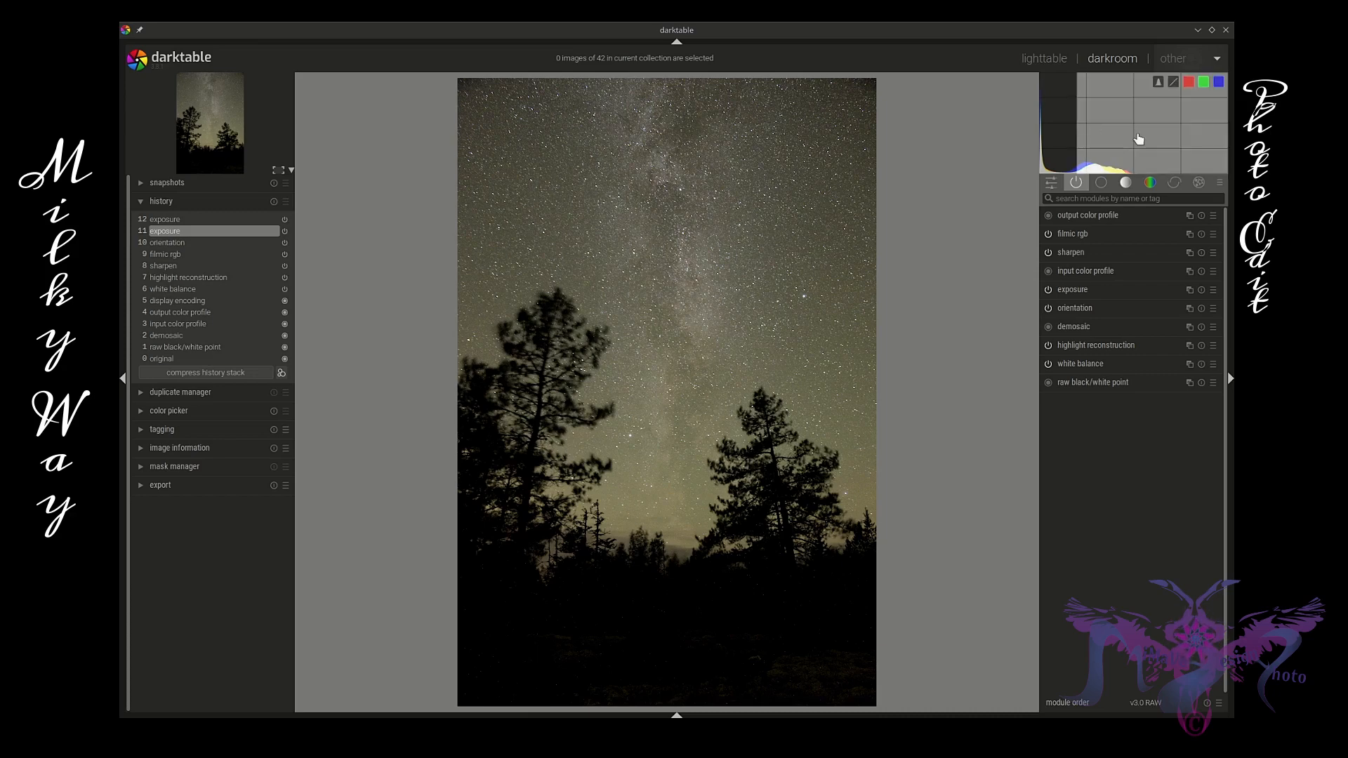
scroll(1138, 139, up, 1)
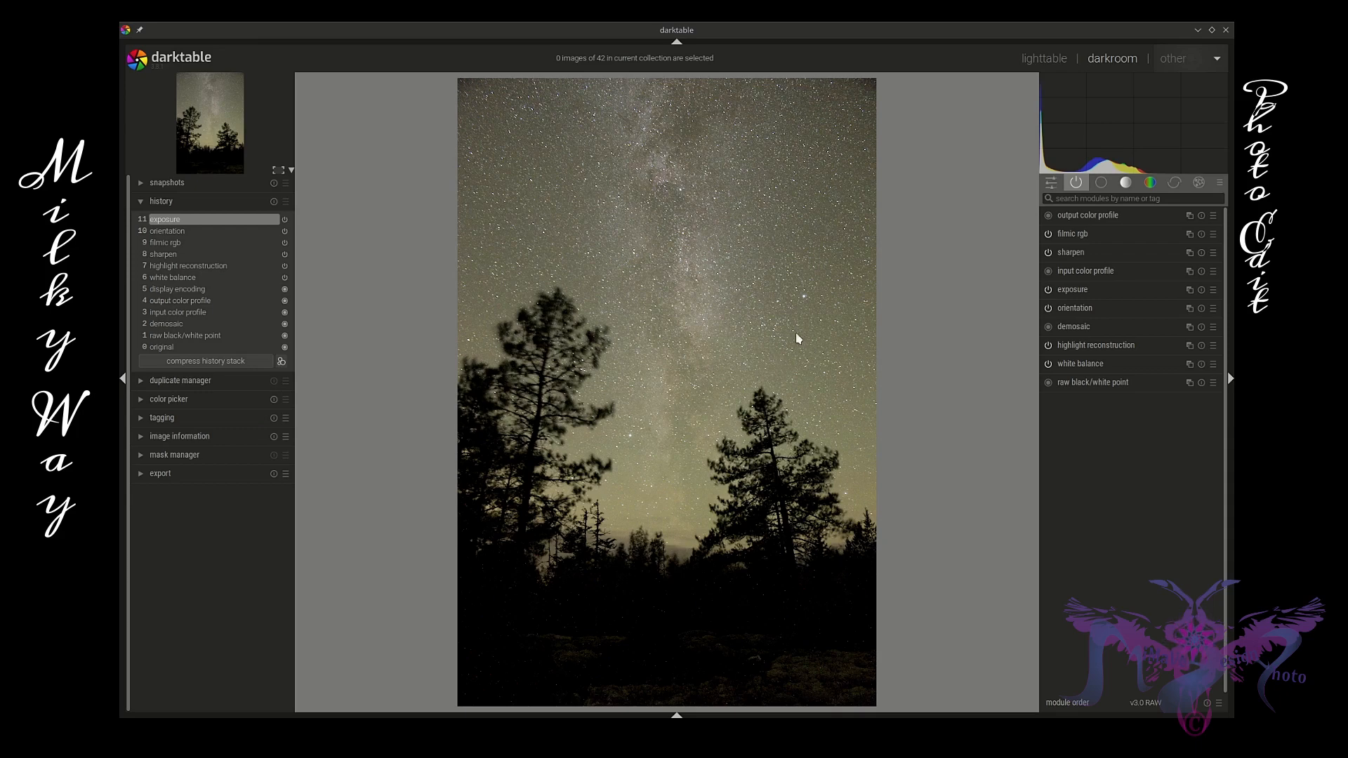
Apply the stored highpass preset with 100% sharpness, 4% contrast boost and hardlight blending, and check its settings.
click(1198, 183)
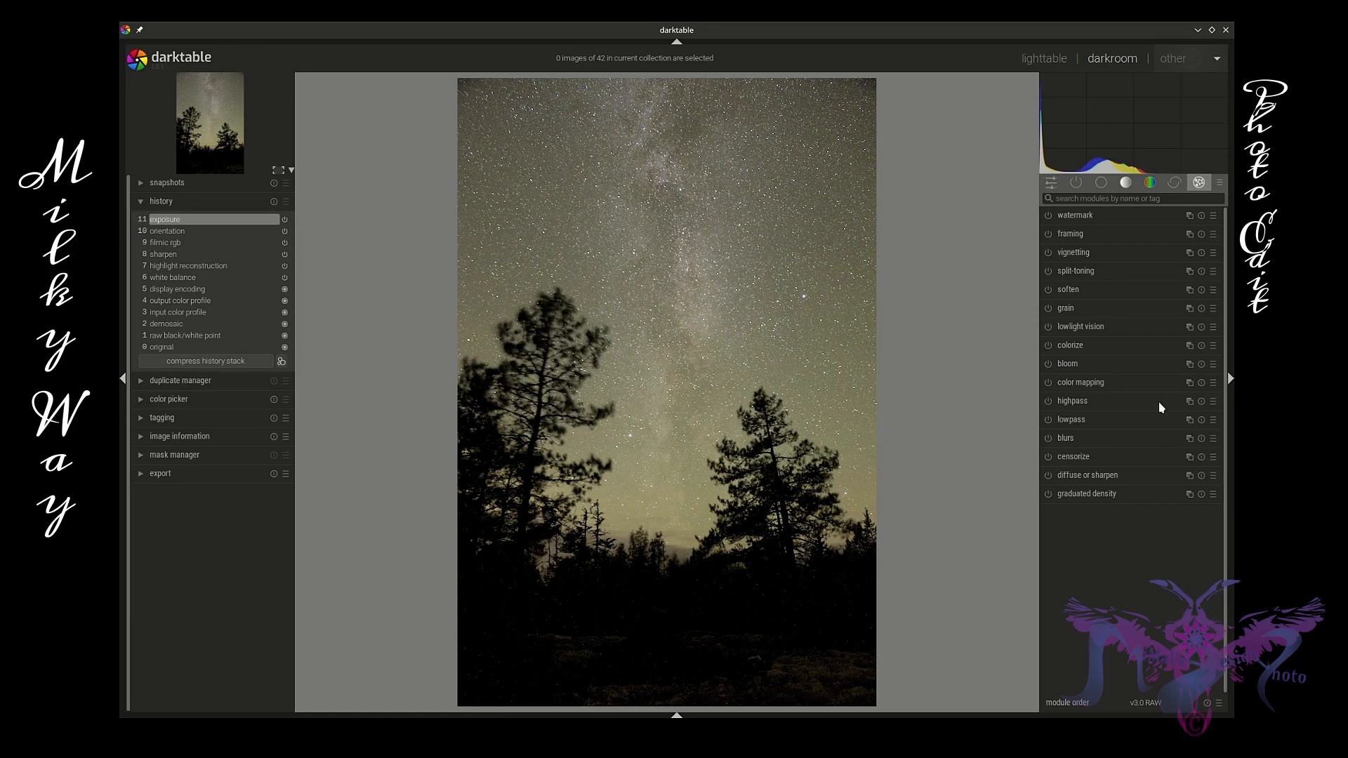
click(1212, 401)
click(1168, 421)
click(1108, 402)
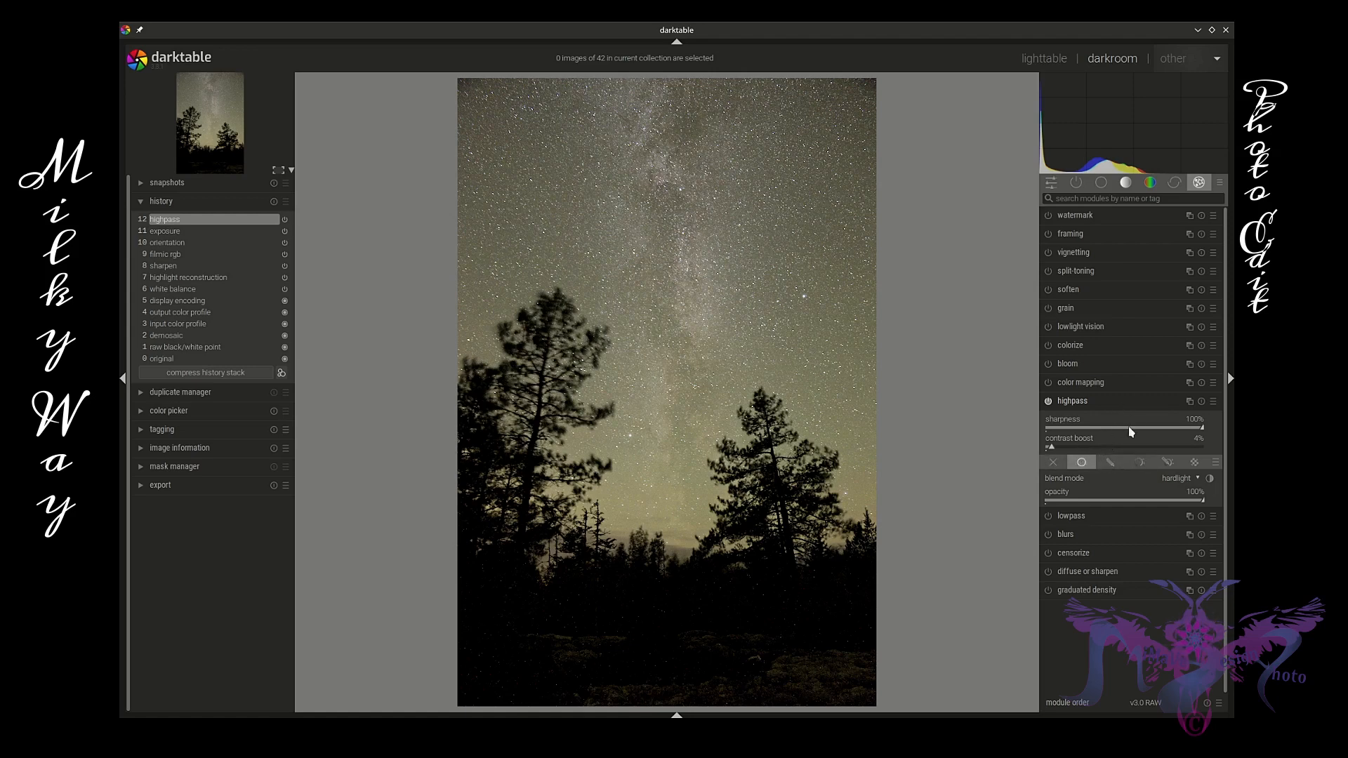
click(1124, 401)
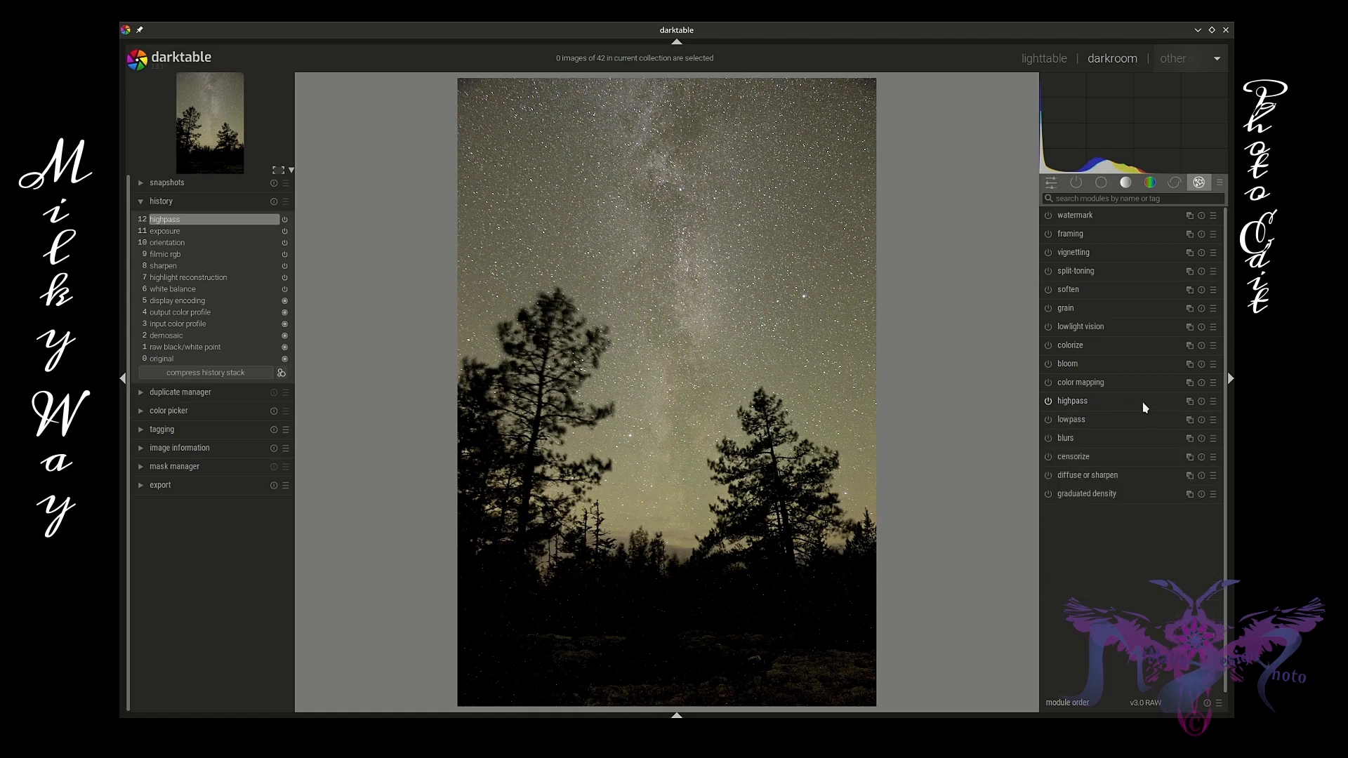
Soften the photo with the perusmaalauspehmeys preset and replace it with the sumu lumi kosteus preset.
click(1214, 290)
click(1187, 306)
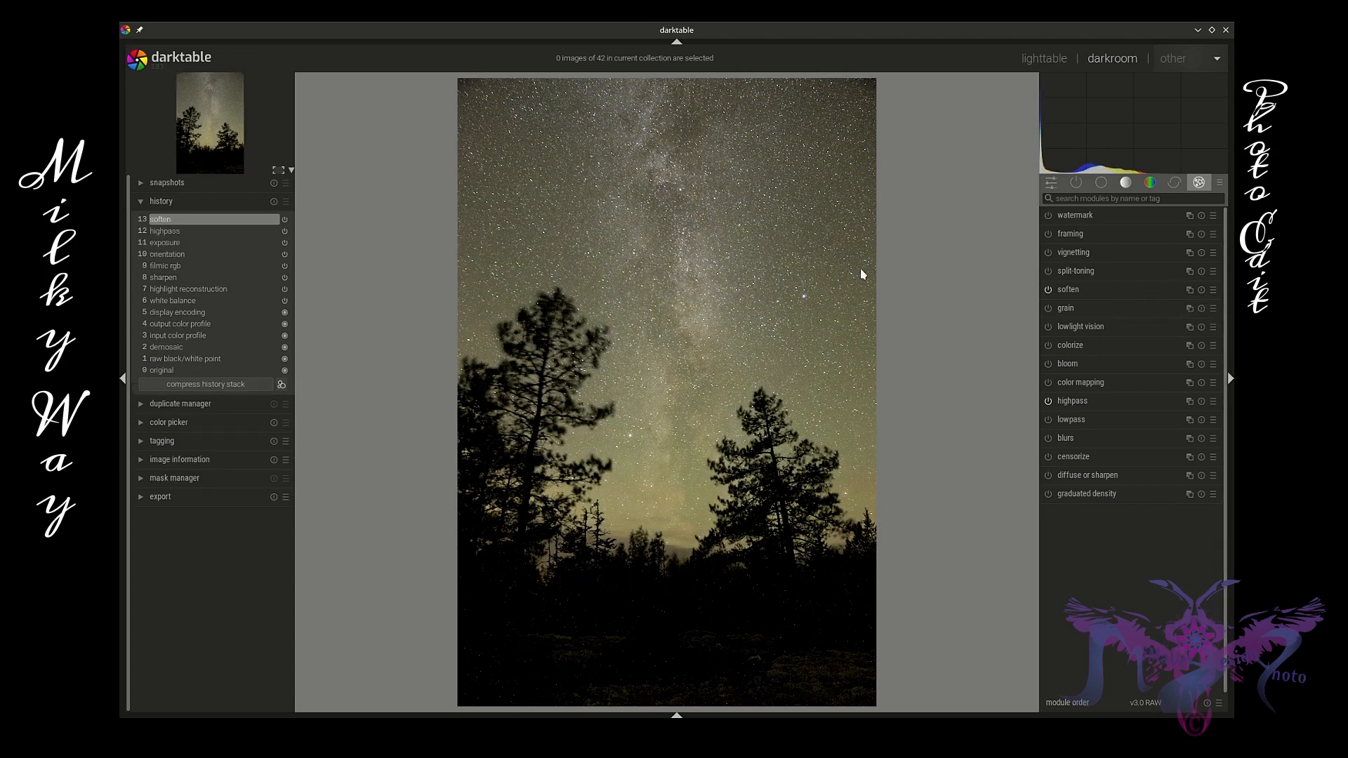
scroll(519, 191, up, 3)
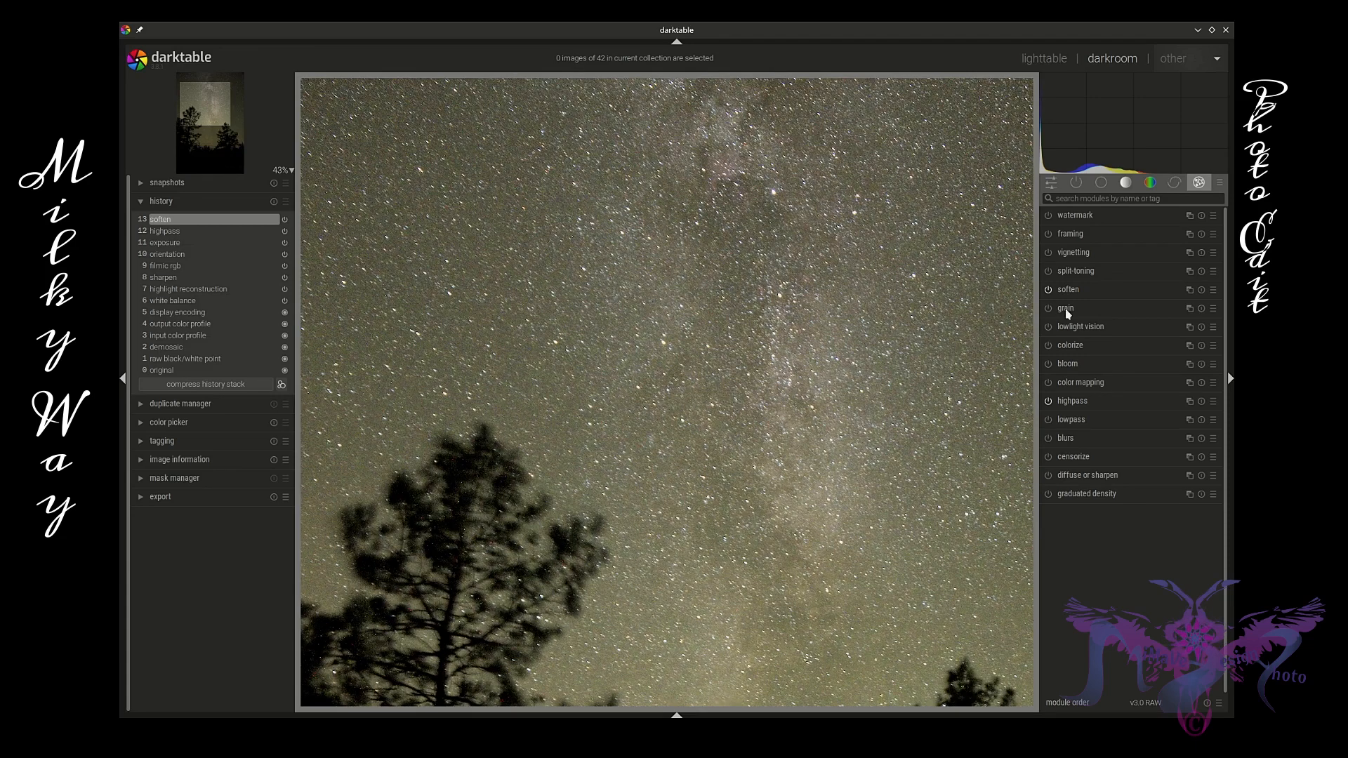
click(1213, 290)
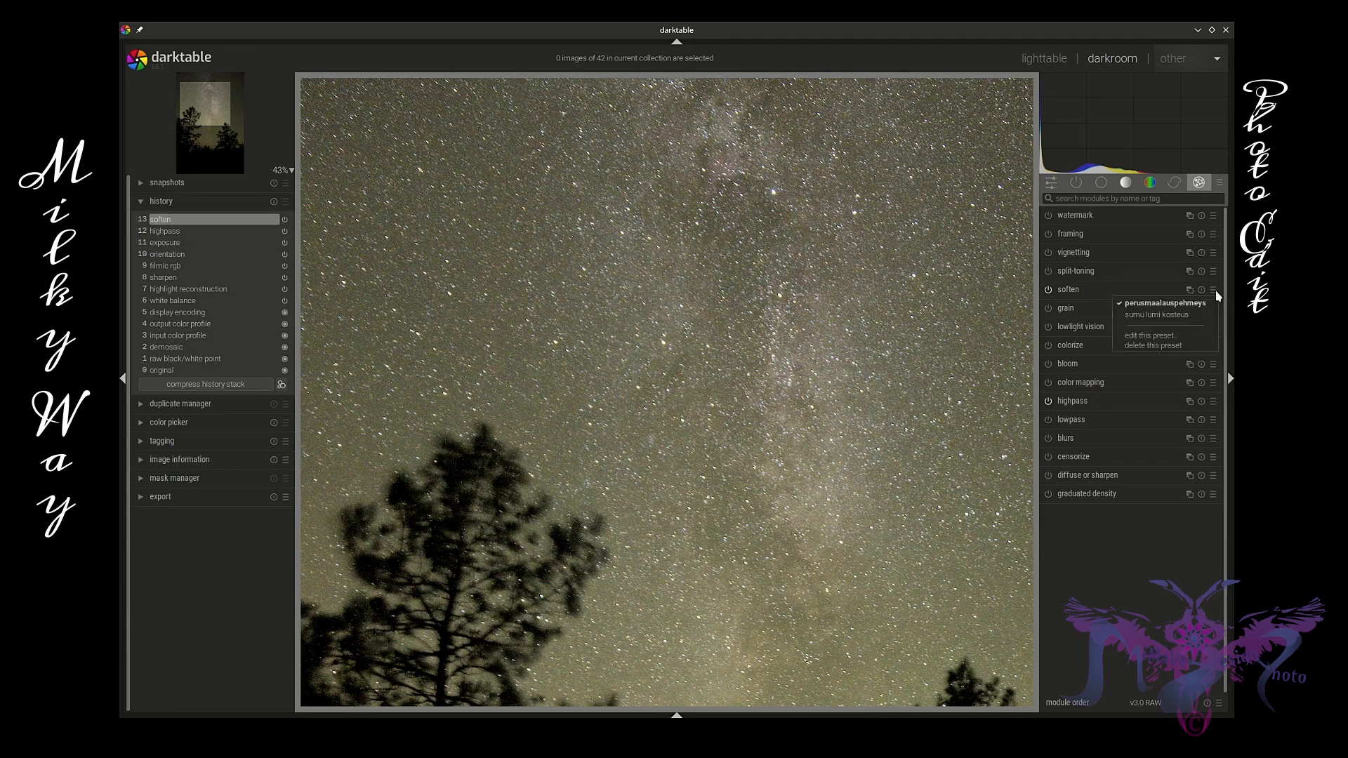
click(1176, 318)
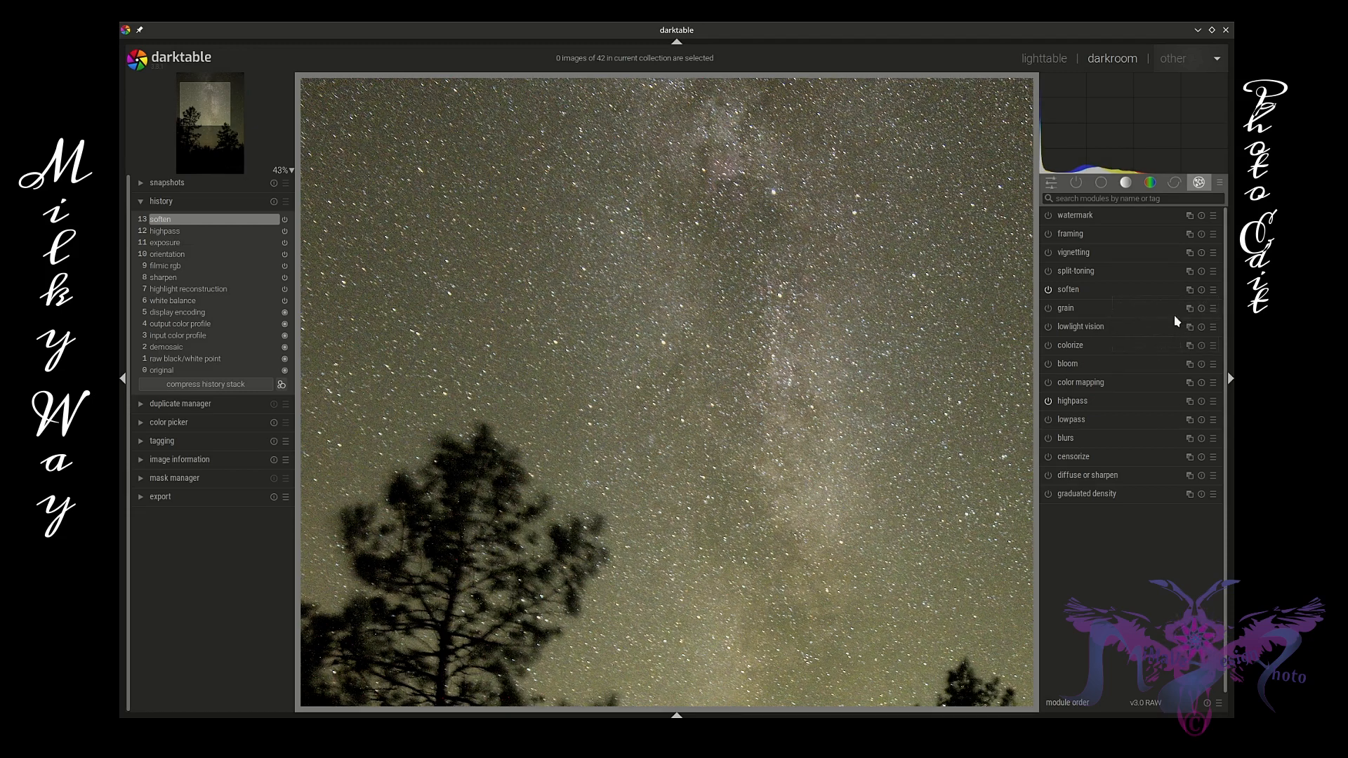
Review the soften module's slider settings, stored presets and blend mode against the whole photo.
click(1144, 291)
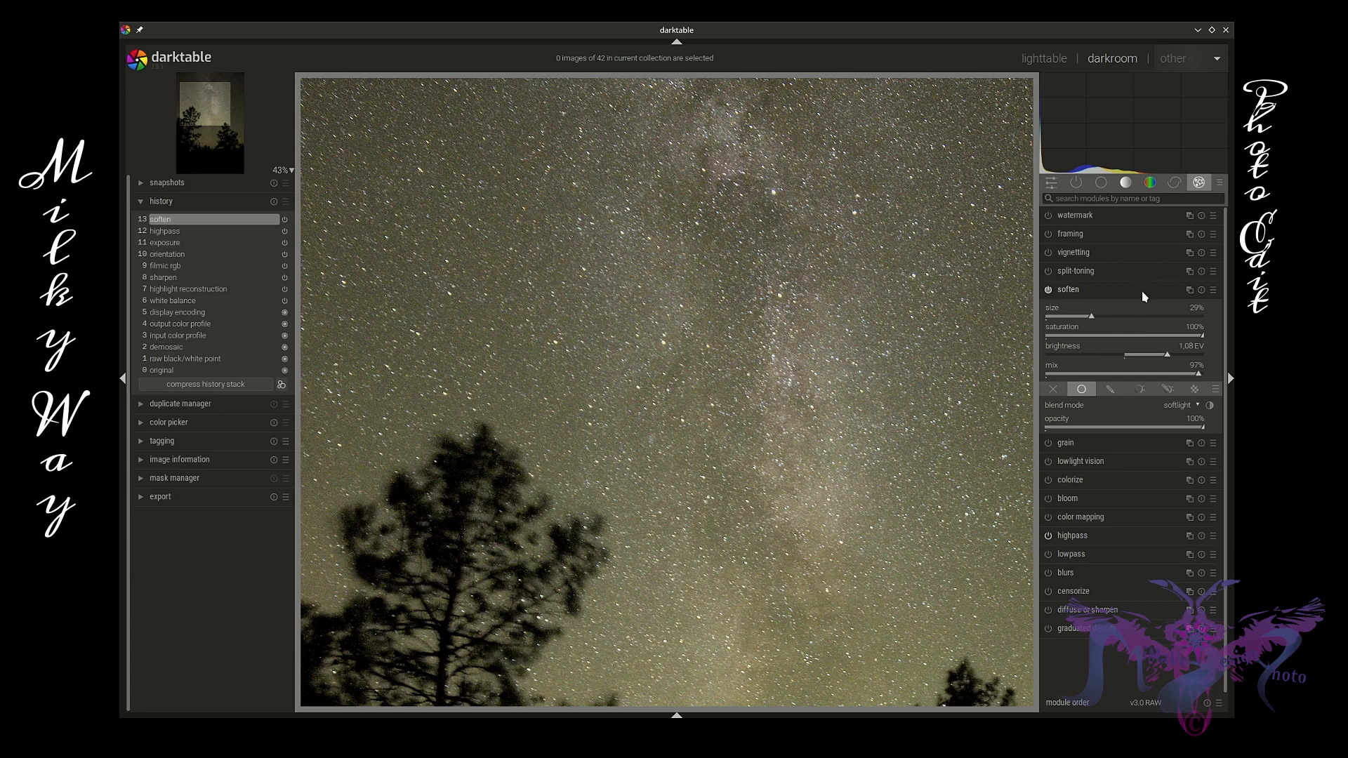
click(1211, 290)
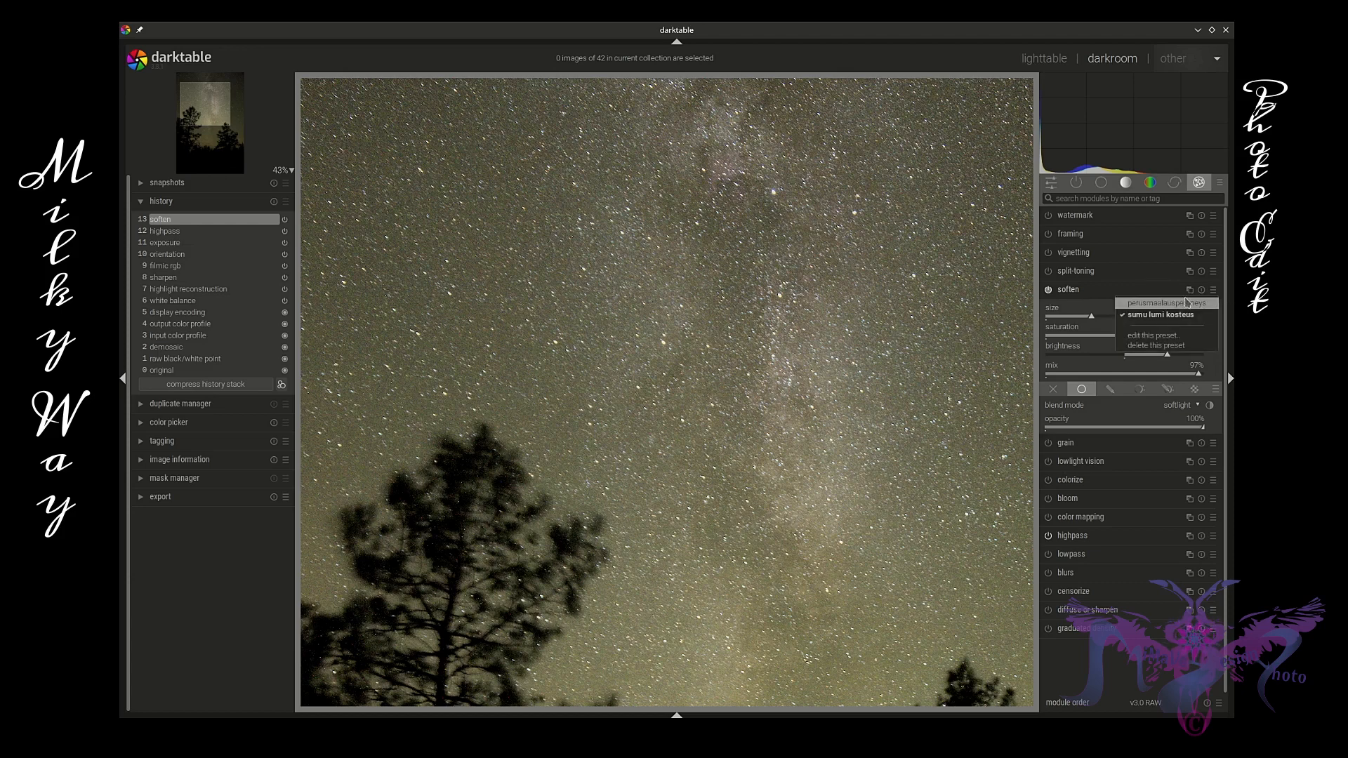
click(1124, 289)
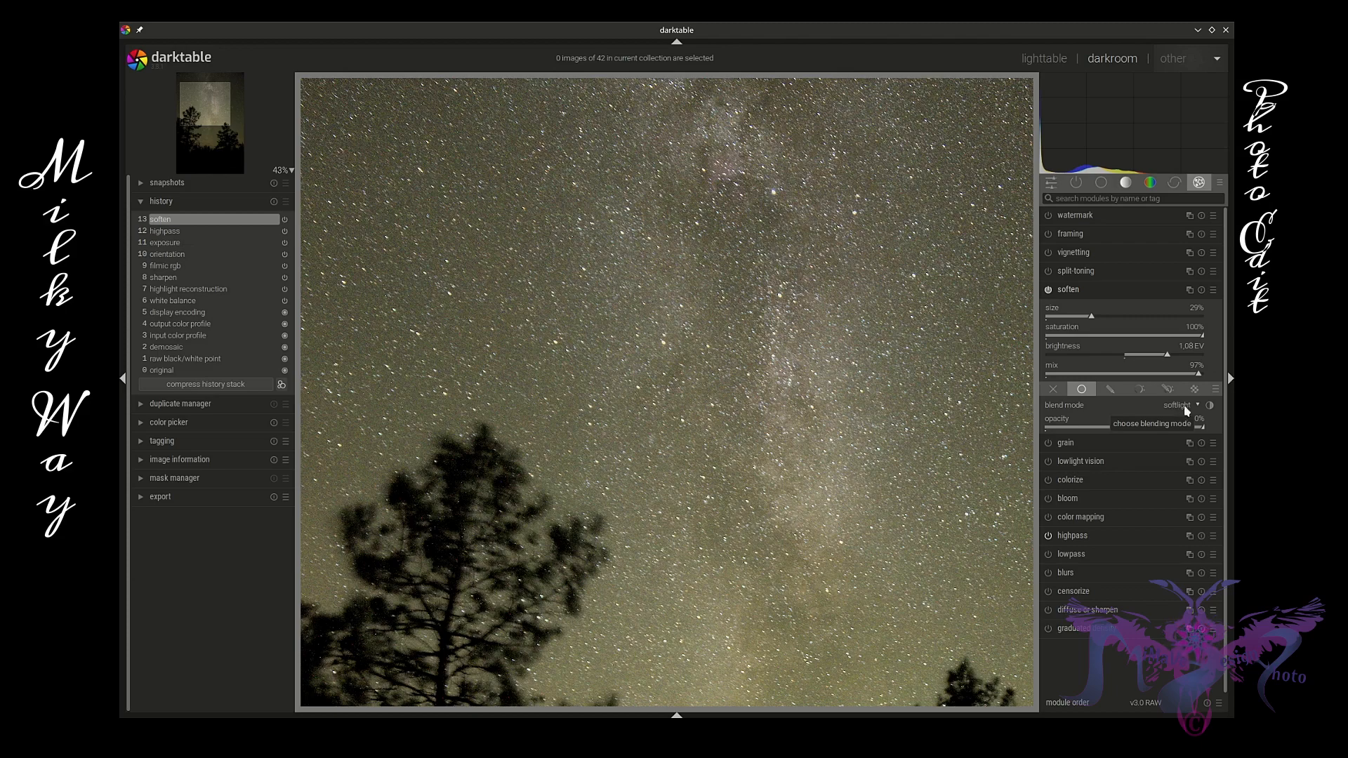
scroll(938, 341, down, 3)
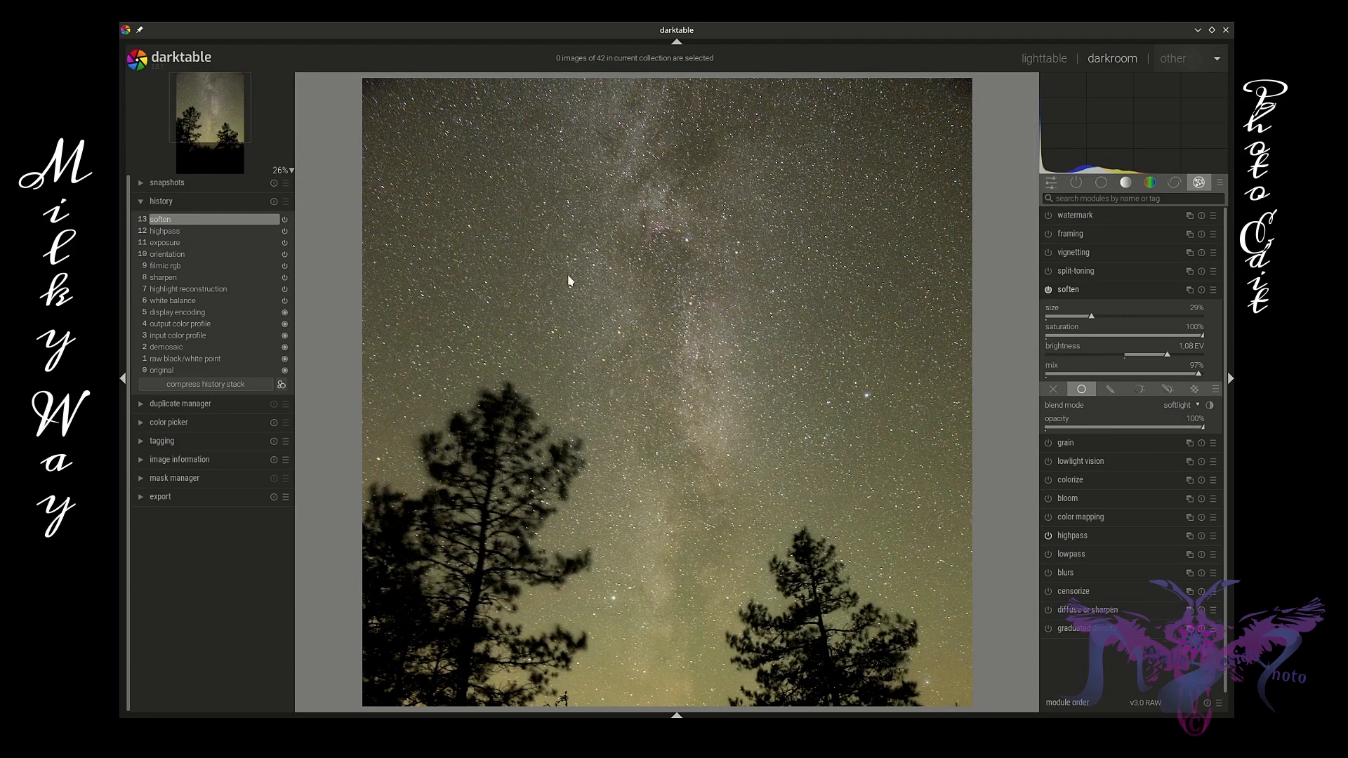
scroll(567, 275, down, 1)
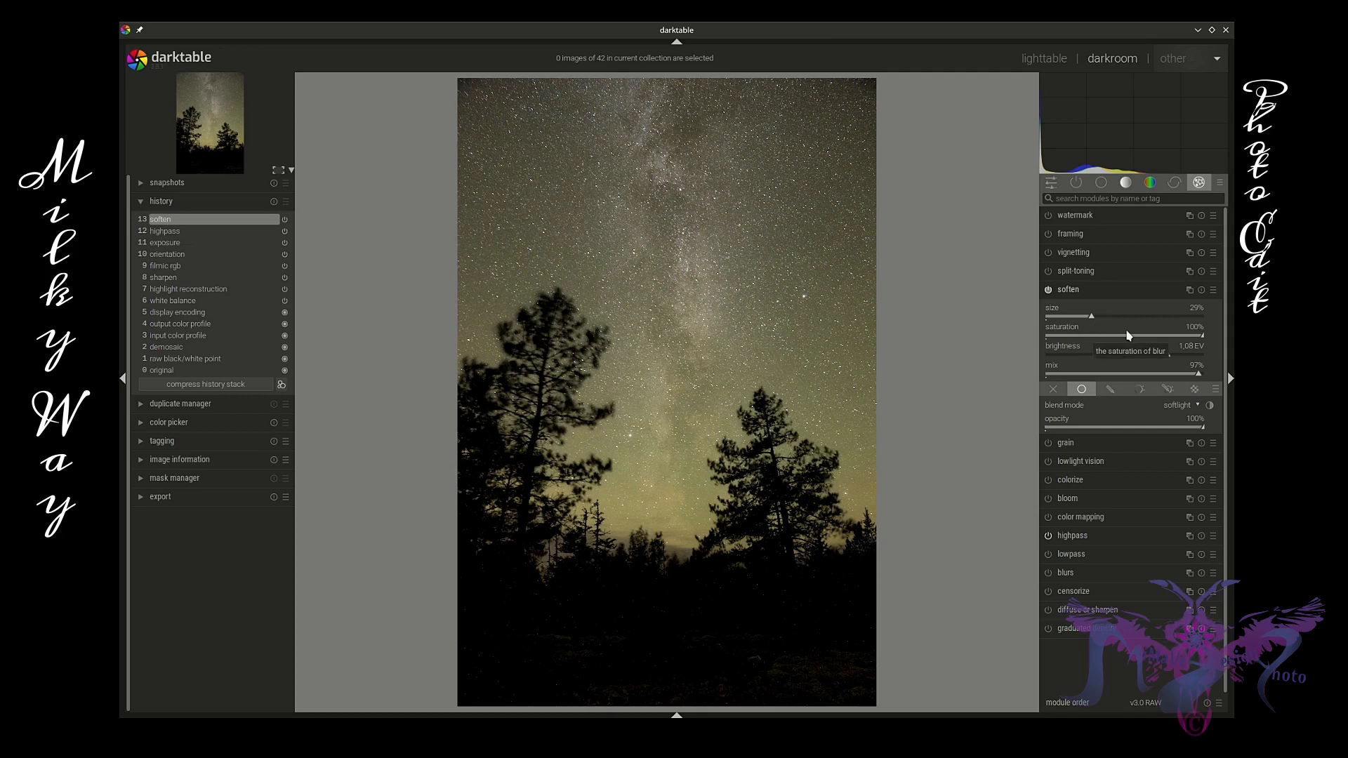
Try the perusmaalauspehmeys preset in the soften module and switch back to sumu lumi kosteus.
click(1212, 289)
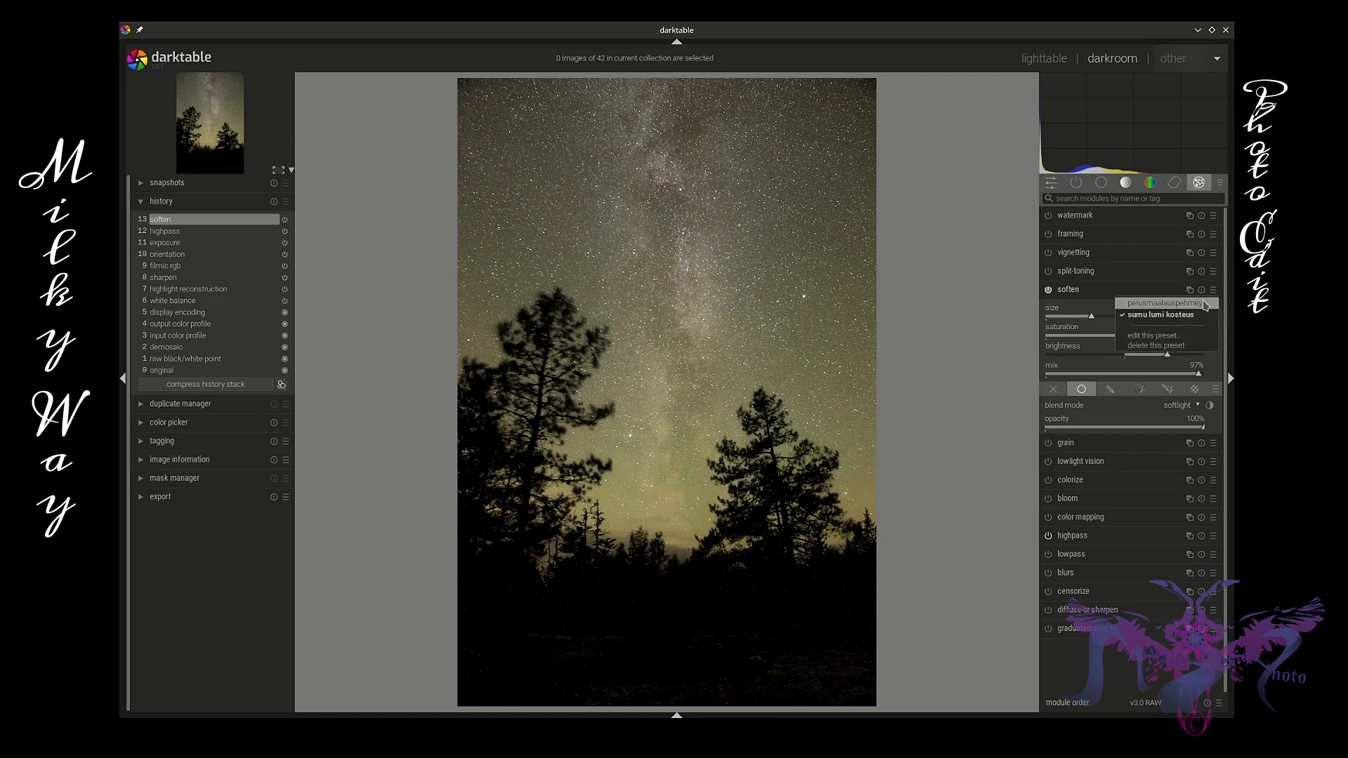
click(1205, 307)
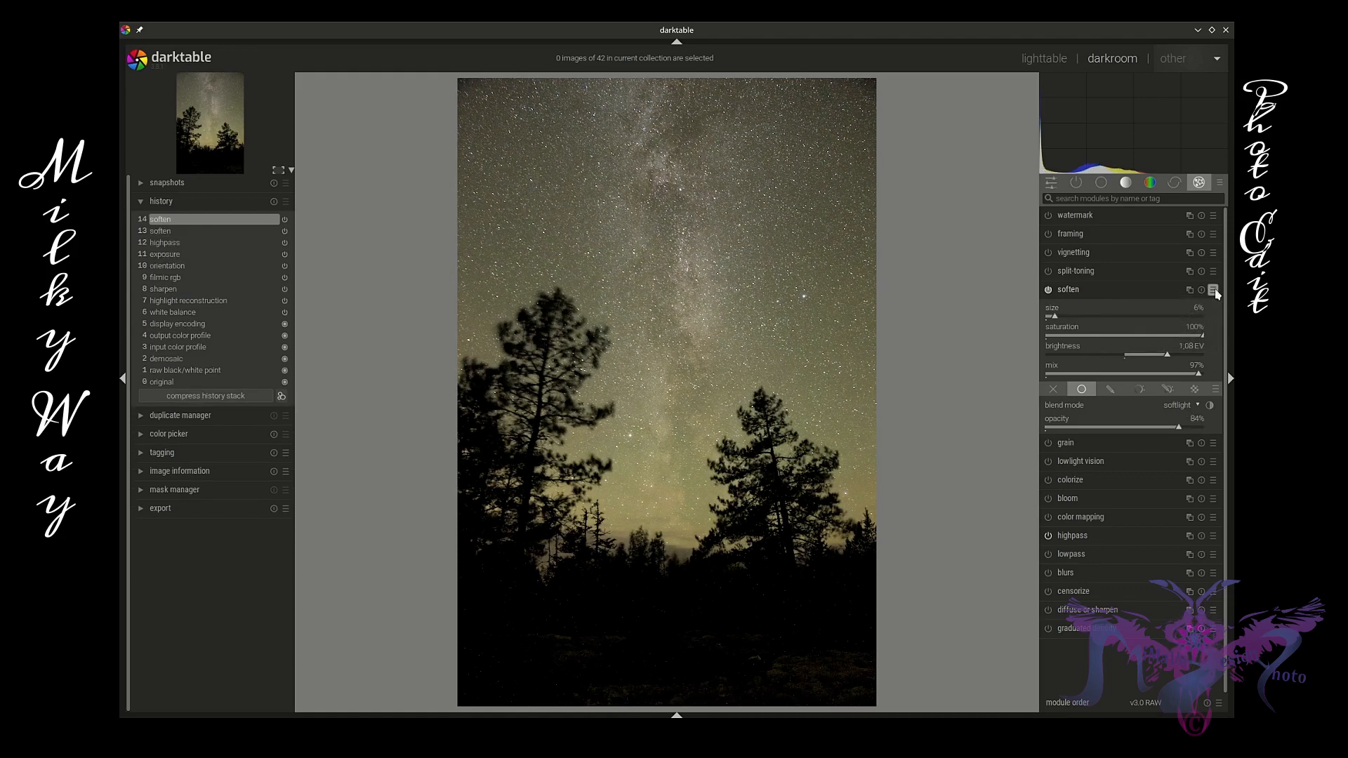
click(1213, 289)
click(1197, 316)
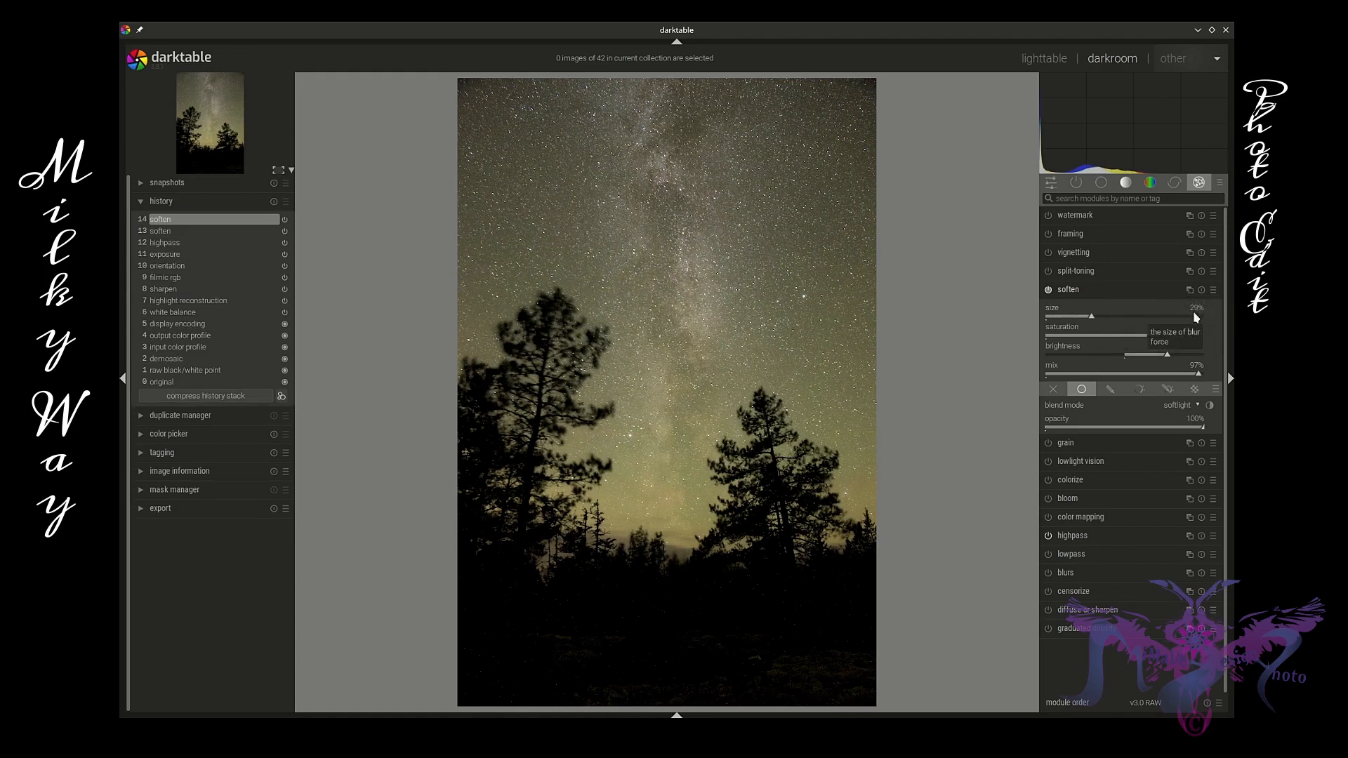
click(1213, 290)
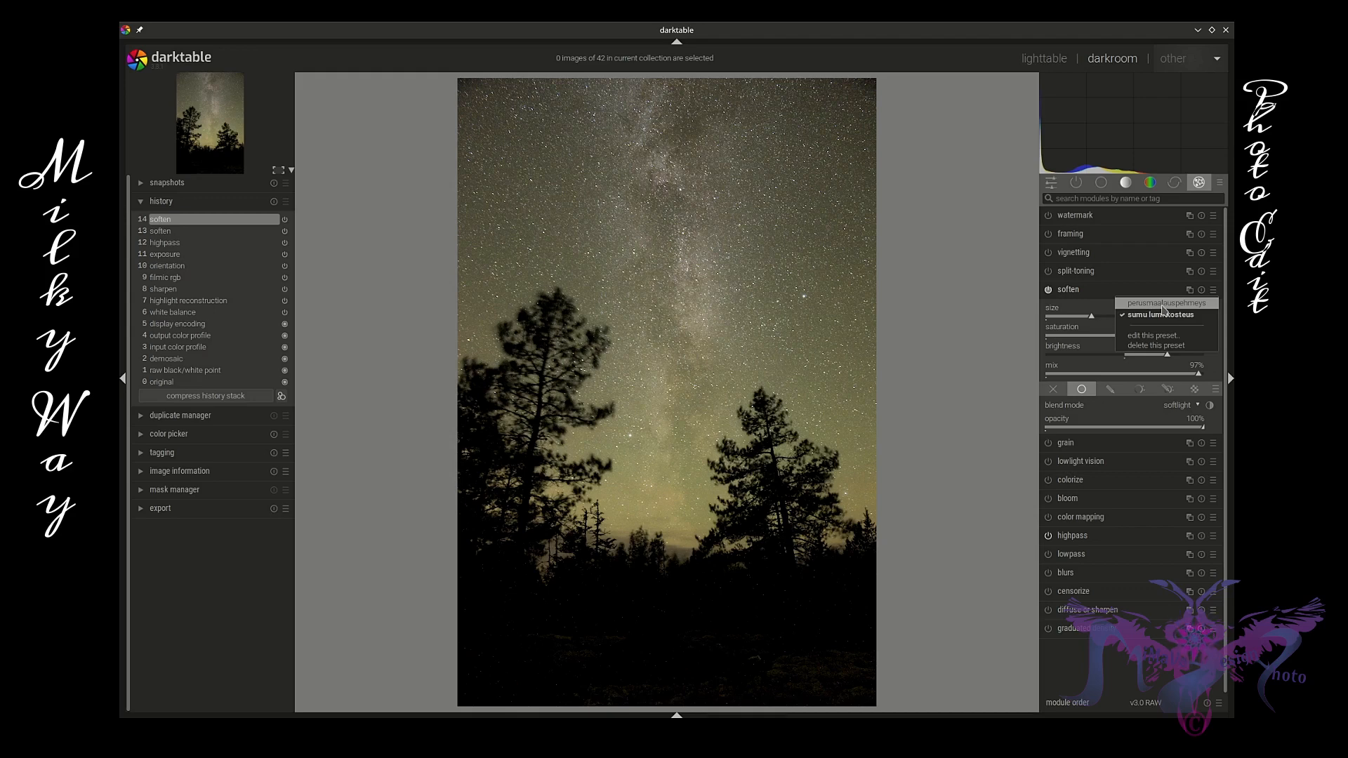
click(776, 280)
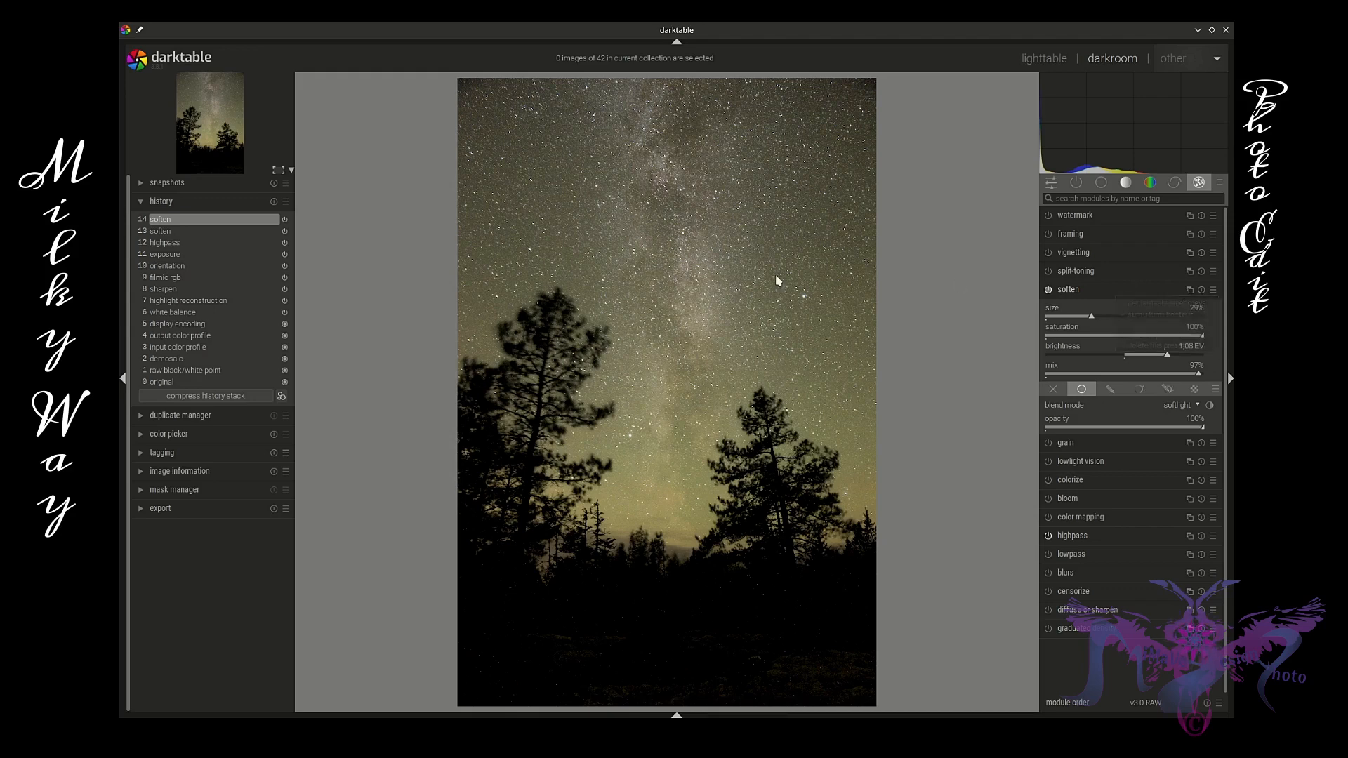
Compare the photo with and without the soften effect, leave it enabled and collapse its settings.
click(1055, 290)
click(1052, 292)
click(1051, 291)
click(1051, 291)
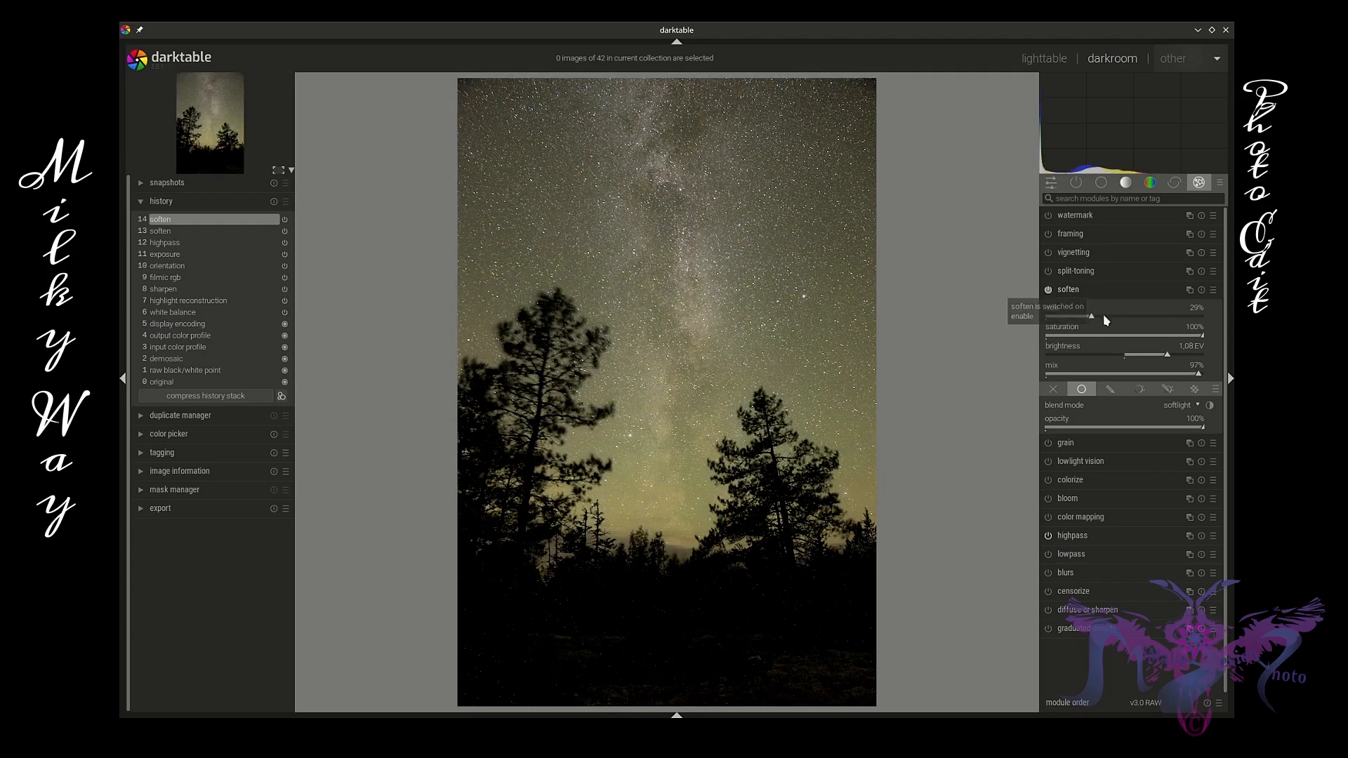
click(1093, 298)
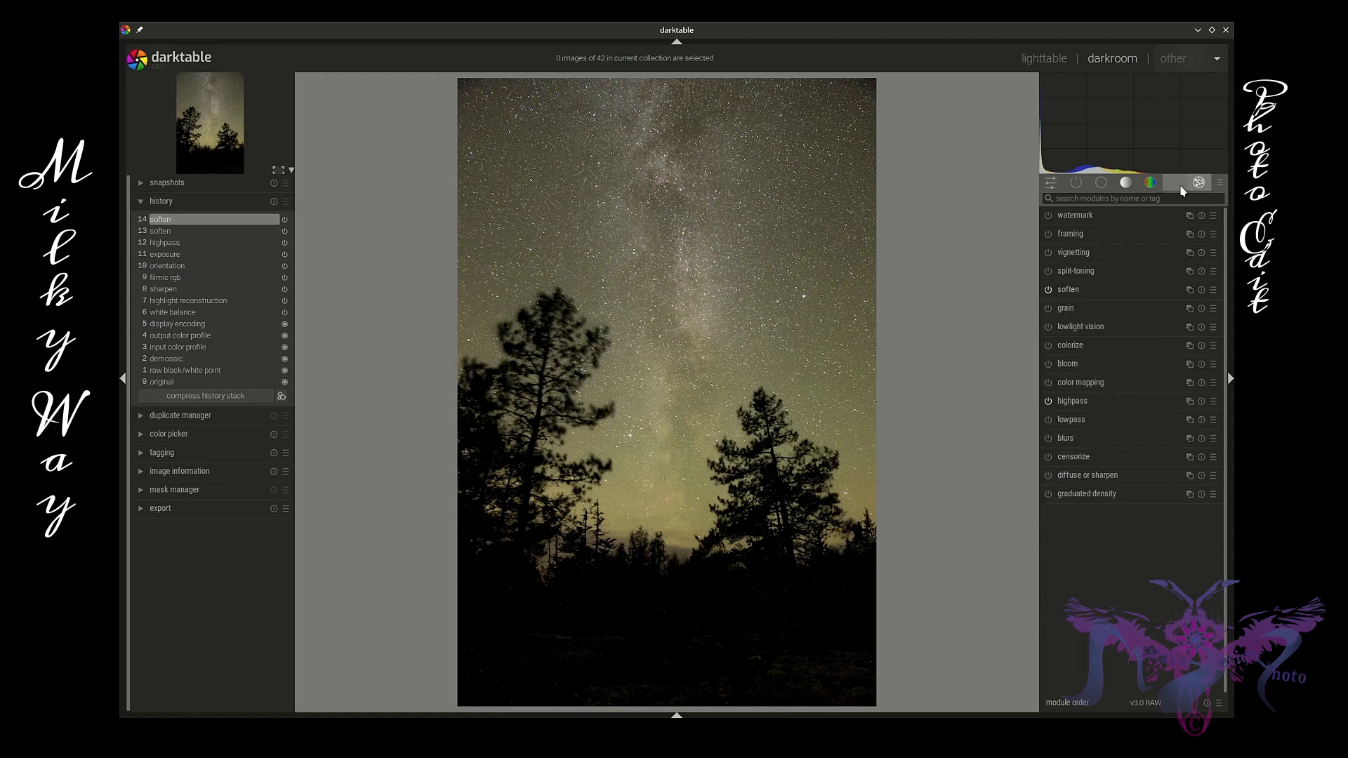
Enable local contrast with the fine preset, using bilateral grid mode, detail 111%, coarseness 5 and contrast 39.
click(1130, 184)
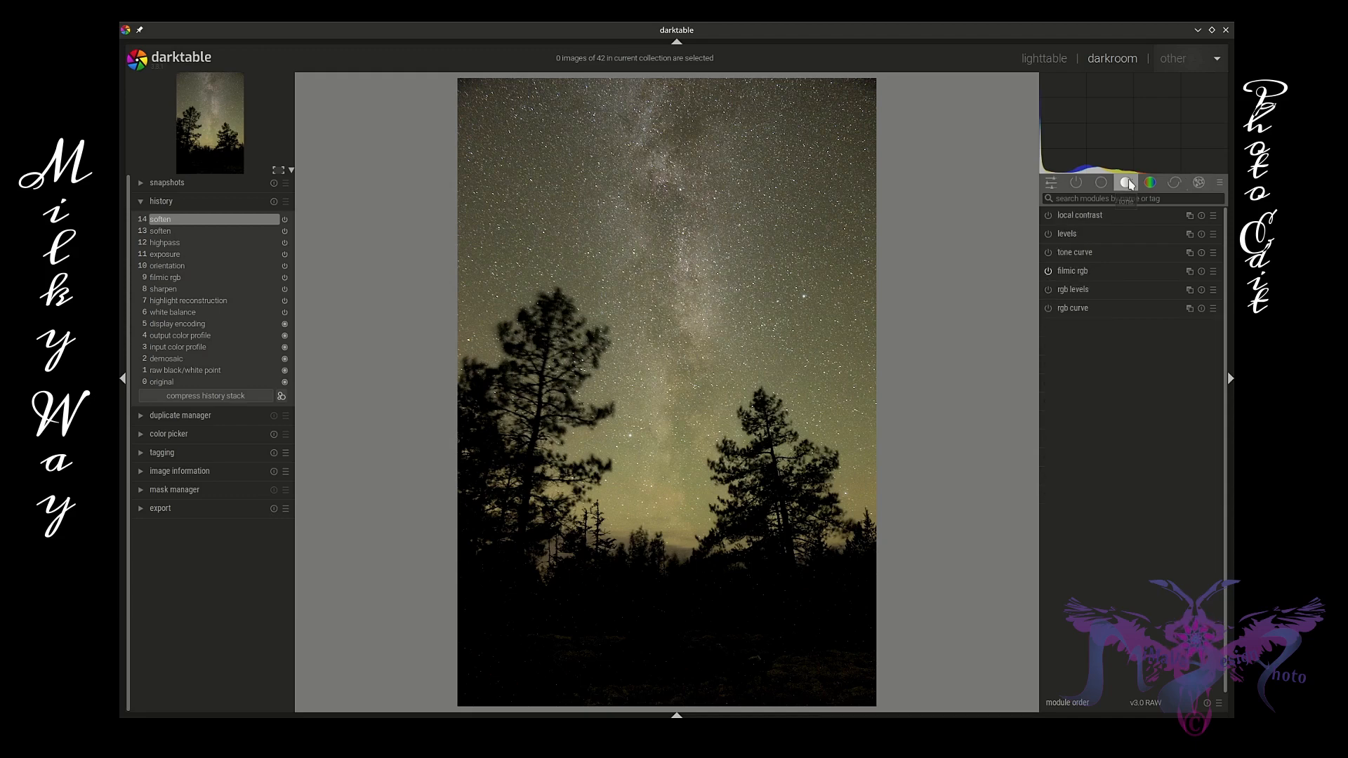
click(1127, 214)
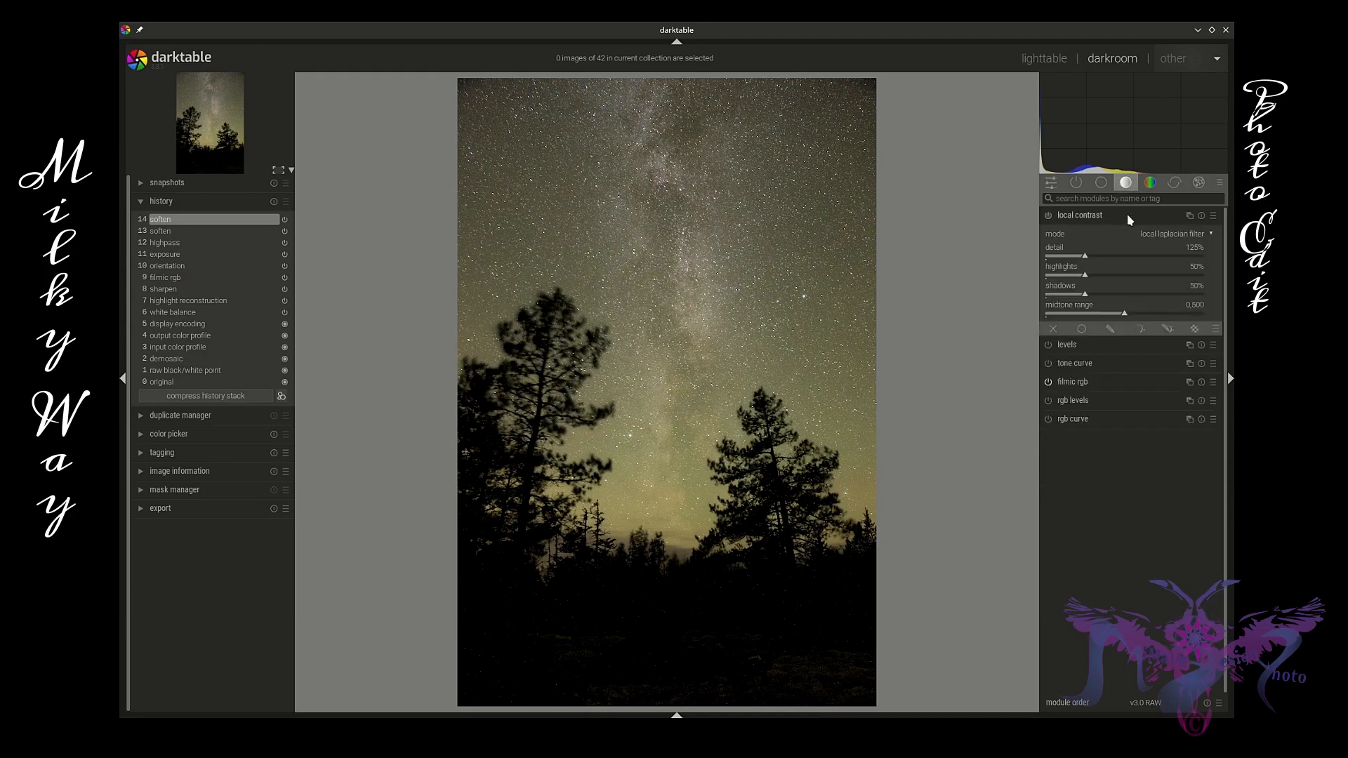
click(1213, 215)
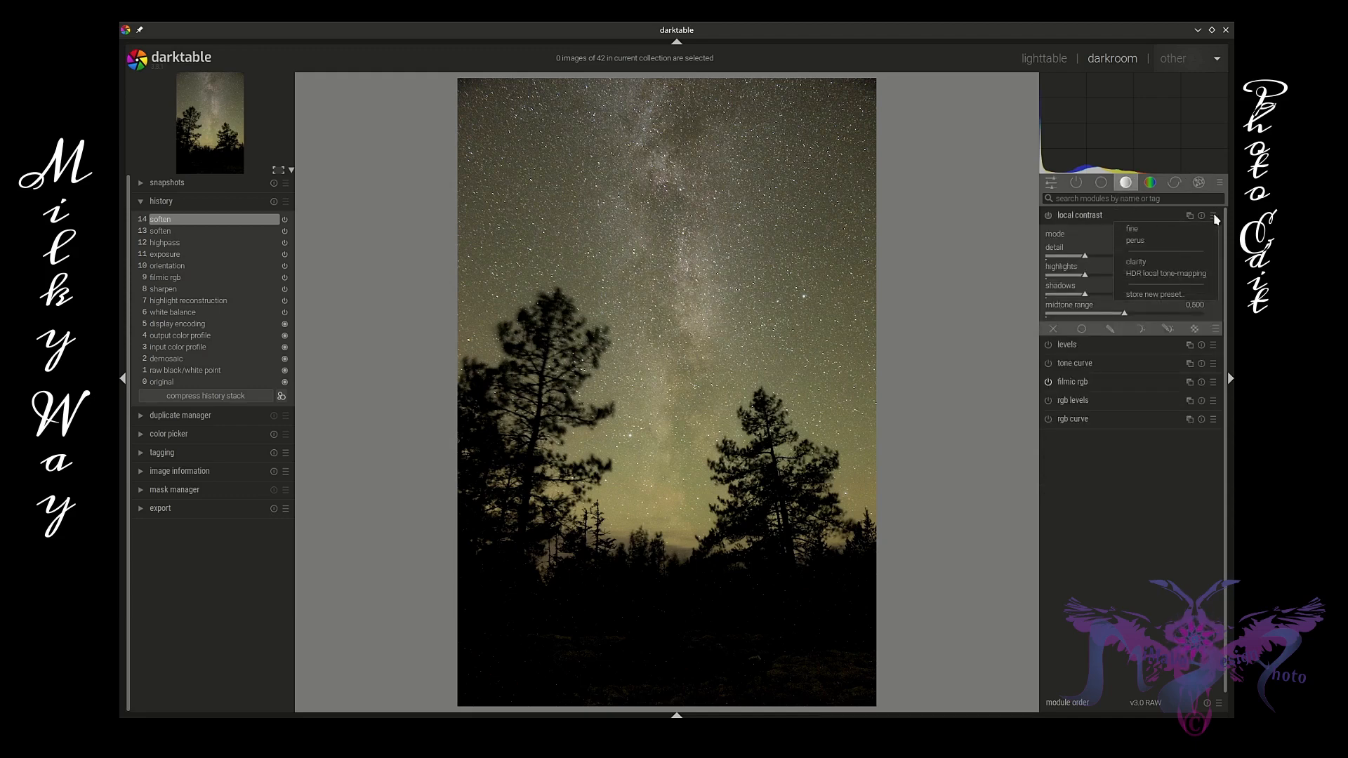
click(1147, 229)
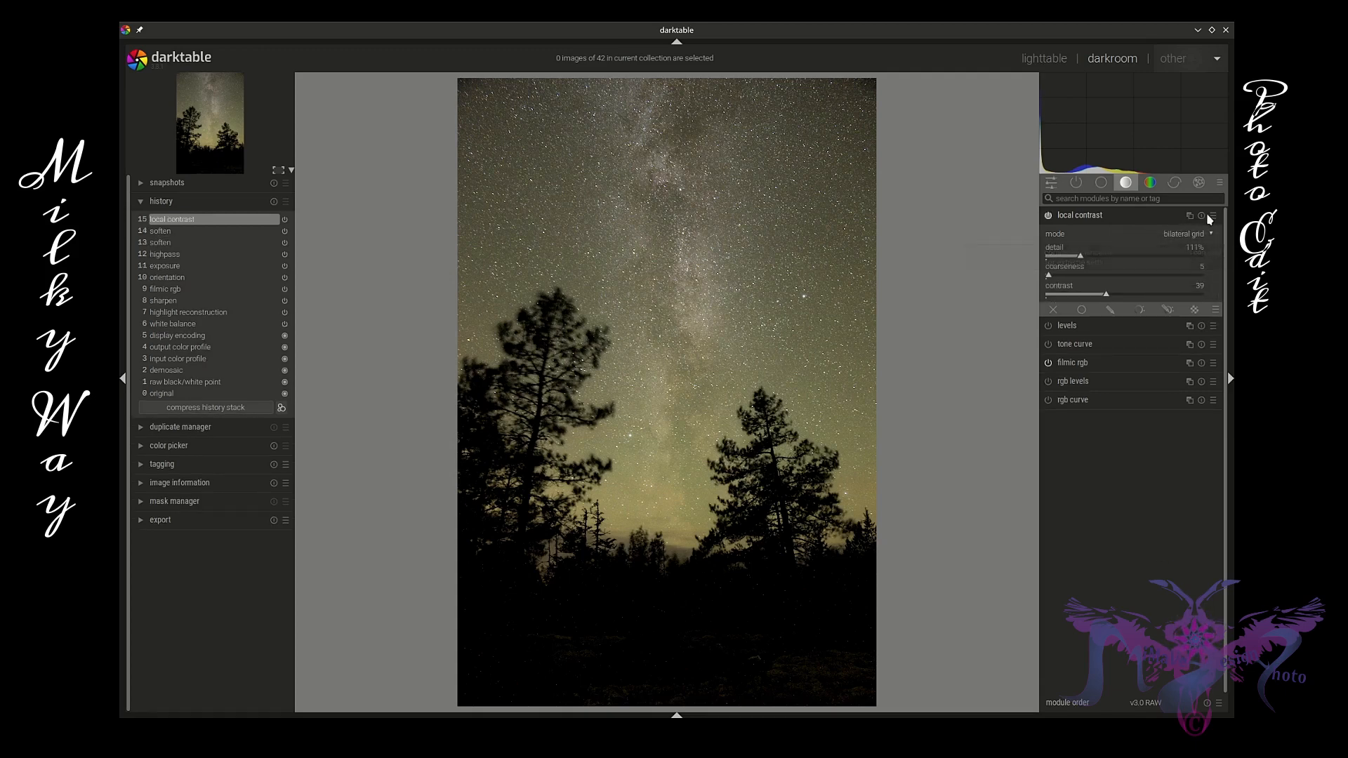
Try the perus preset for local contrast, return to the fine preset and collapse the module.
click(1213, 218)
click(1176, 238)
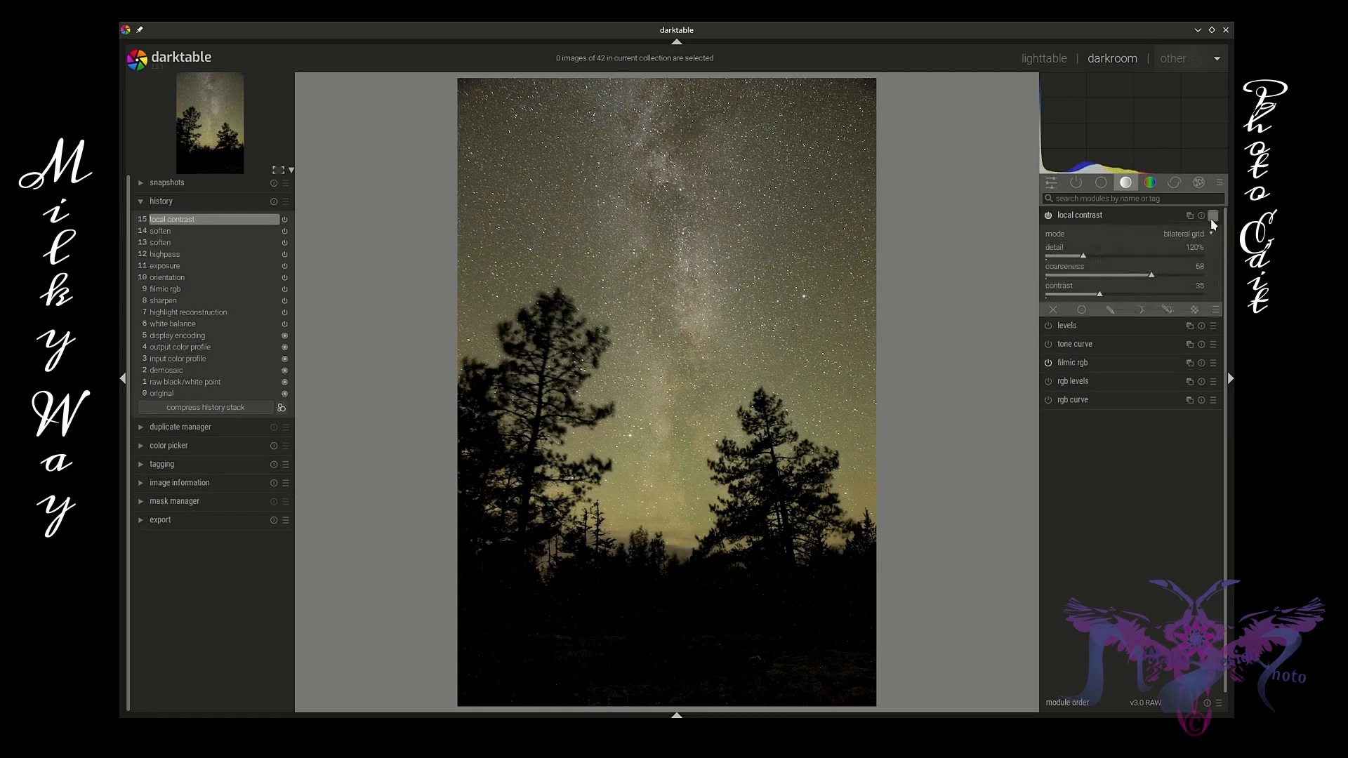
click(1163, 230)
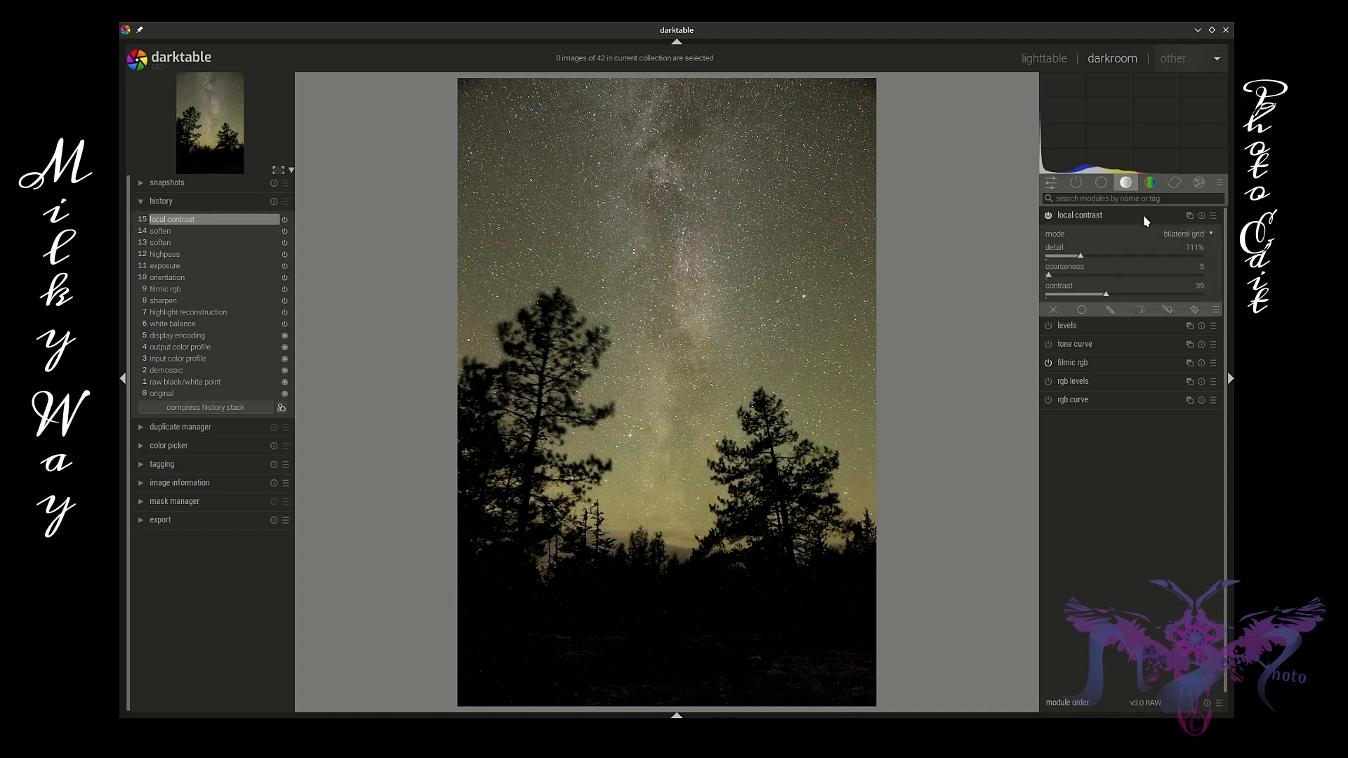
click(1143, 215)
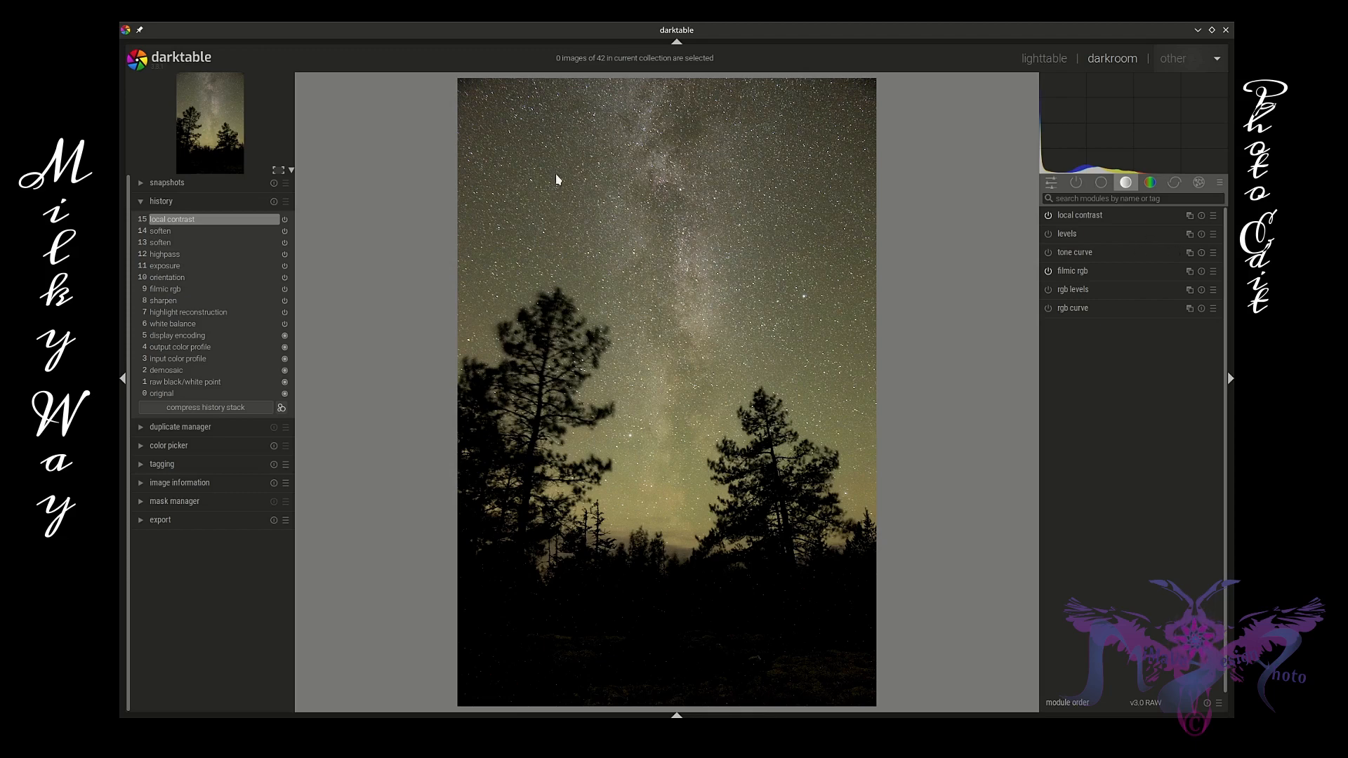
Apply shadows and highlights with shadows at -52.41, highlights at about +67.8 and white point adjustment at +8.11.
middle_click(714, 630)
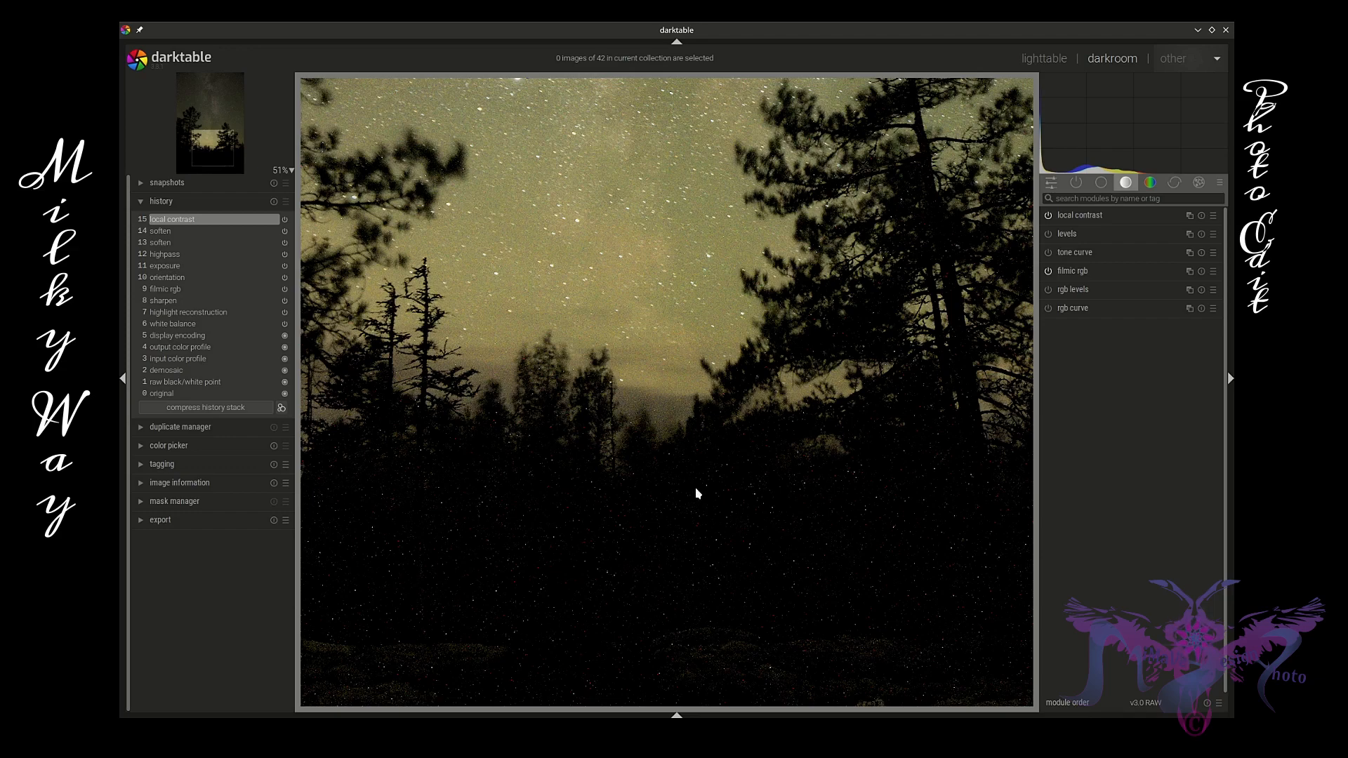
scroll(616, 472, up, 2)
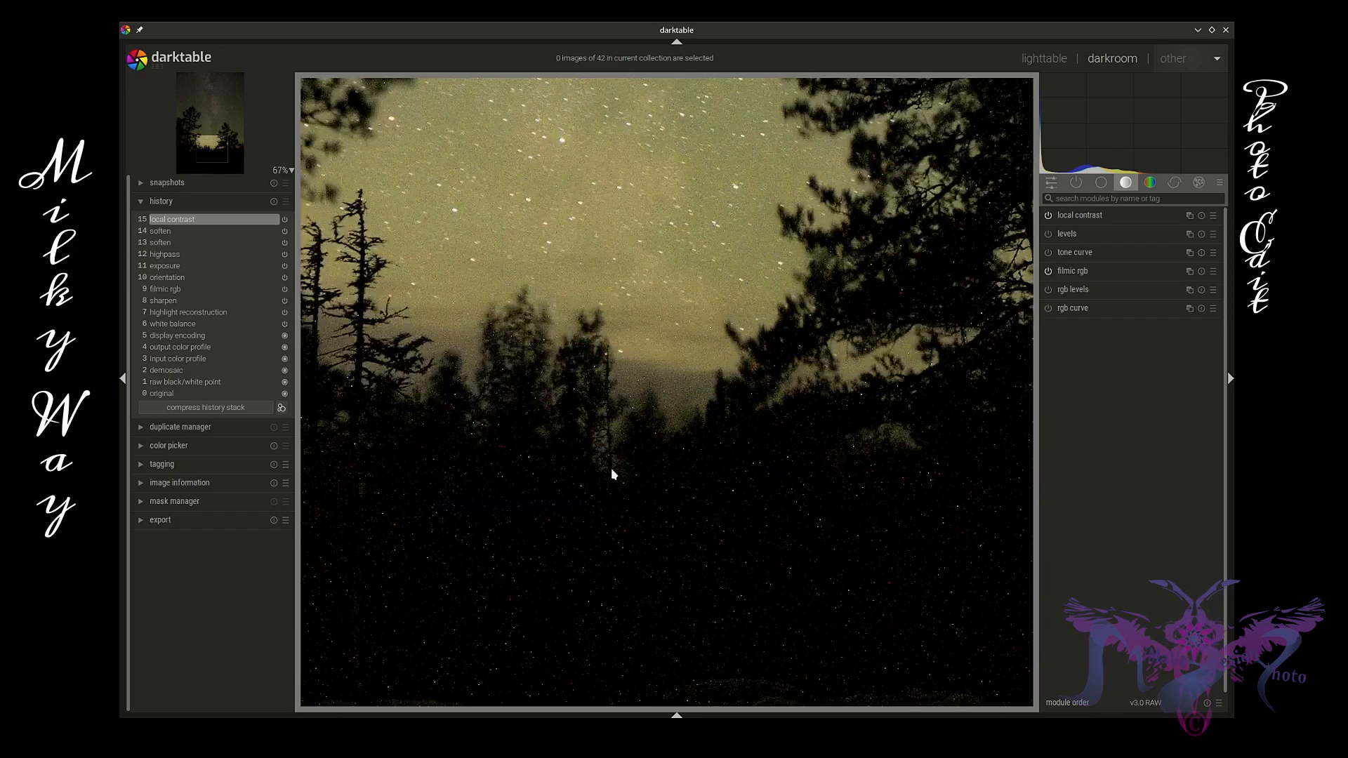
scroll(638, 498, down, 3)
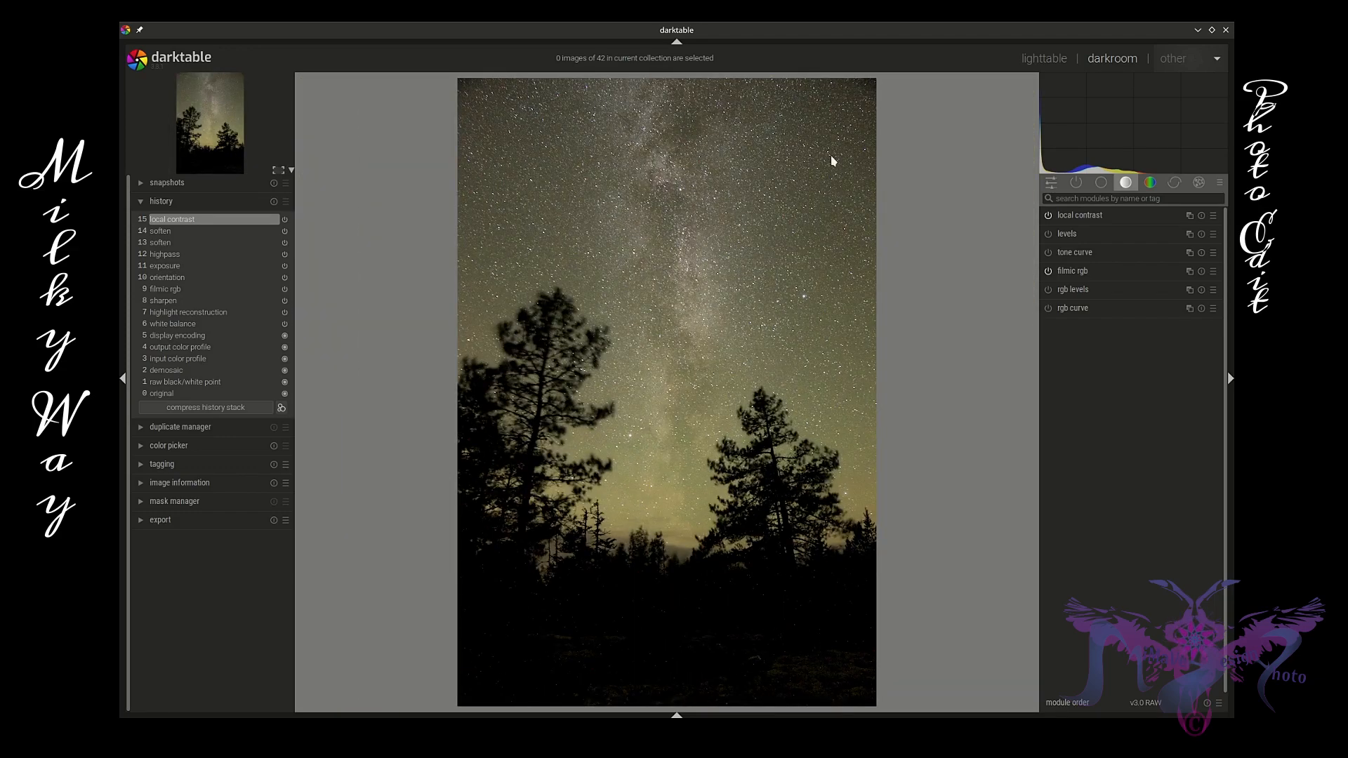
click(1100, 185)
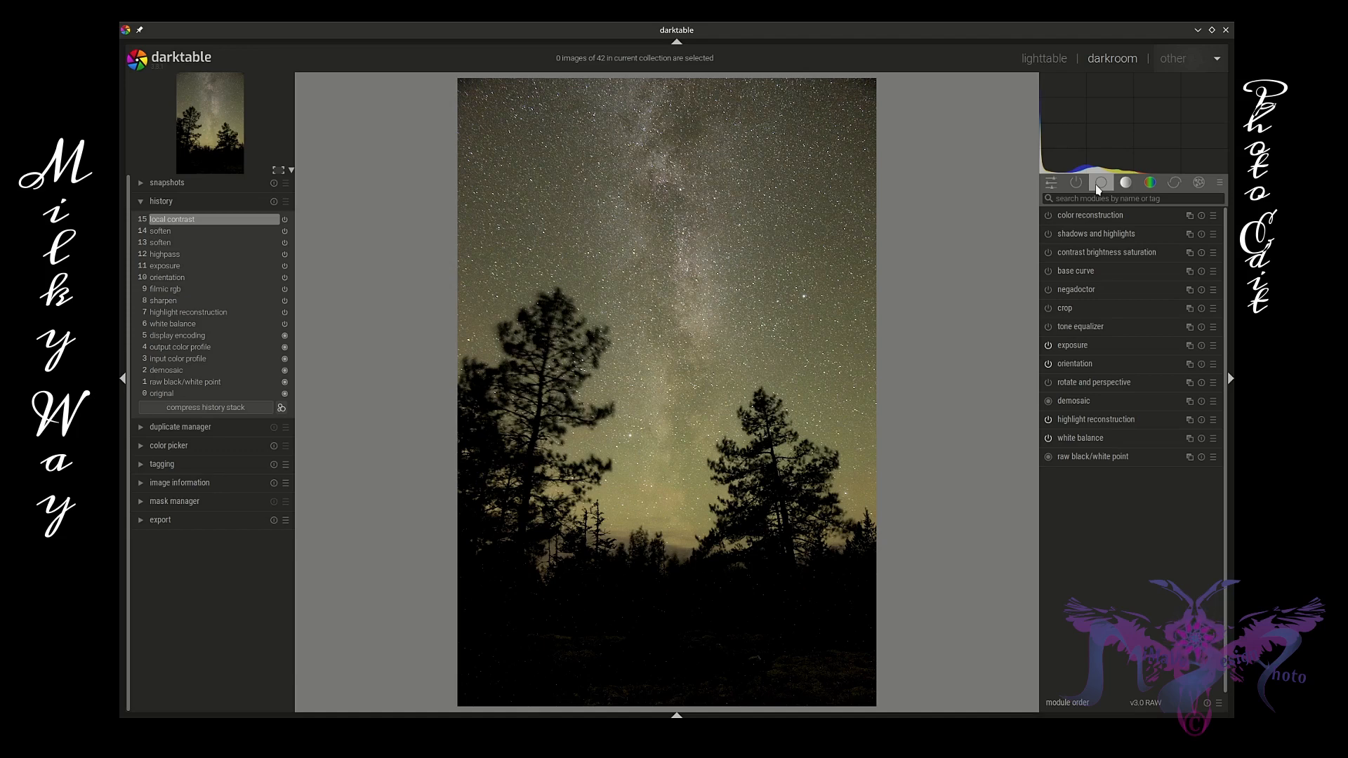
click(1096, 235)
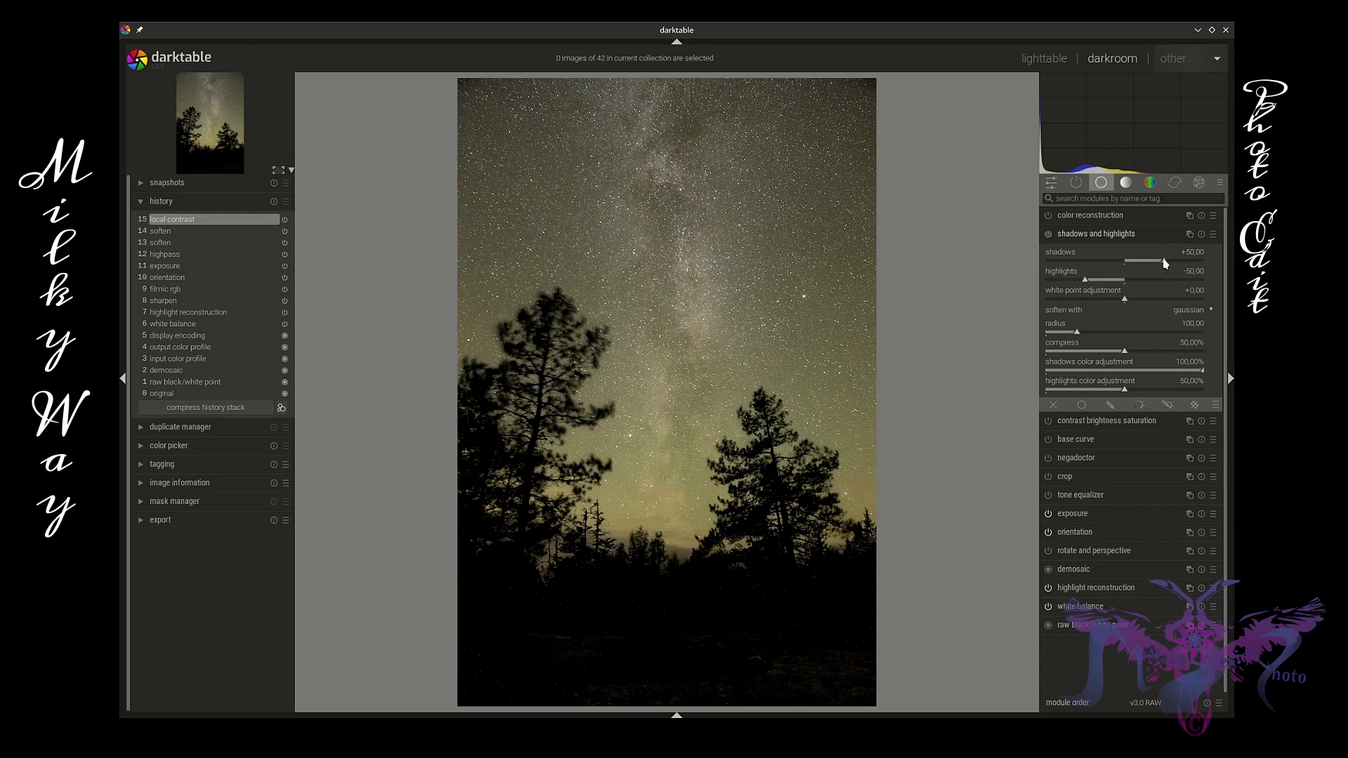
drag(1164, 264, 1189, 298)
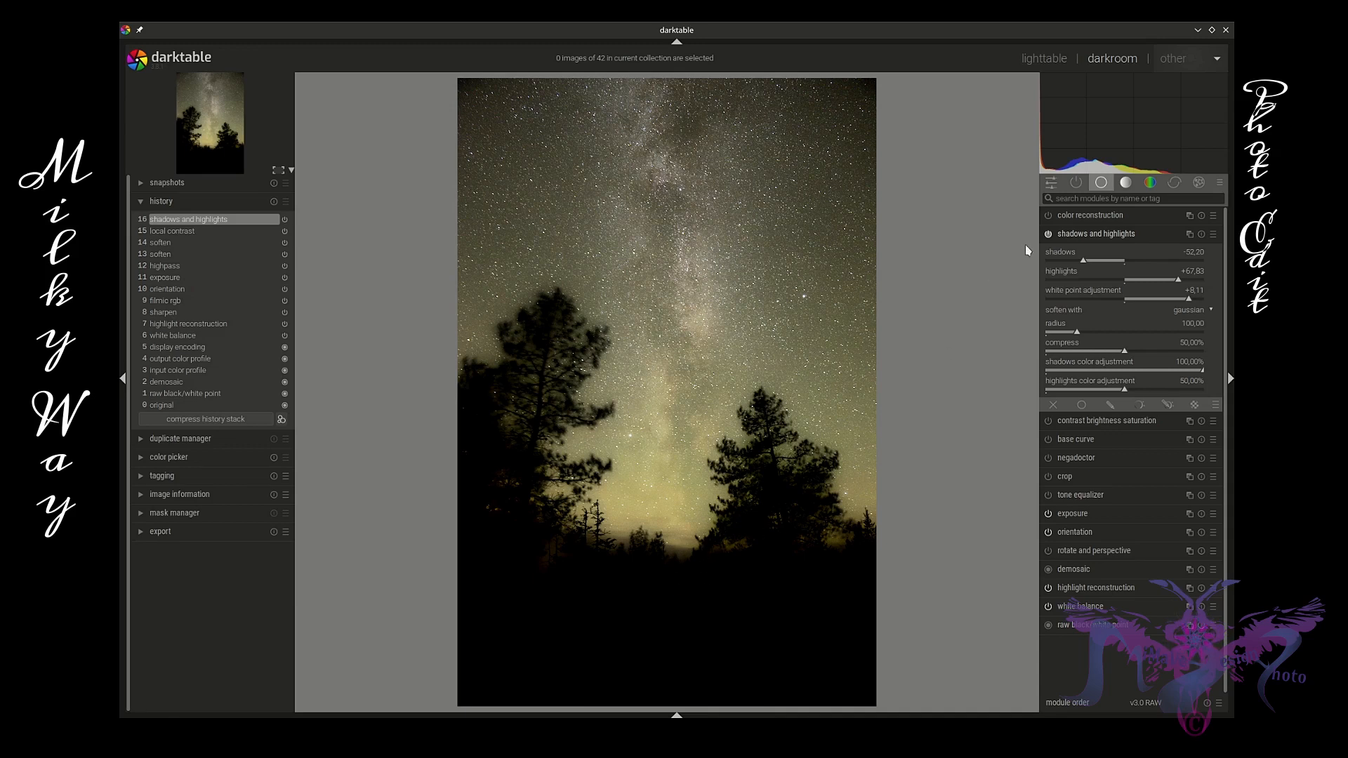
click(1080, 262)
click(1083, 262)
Refine shadows and highlights: radius 3.19, compress 28.22%, shadows -48.80, highlights +87.95, white point adjustment +7.62.
drag(1079, 335, 1049, 340)
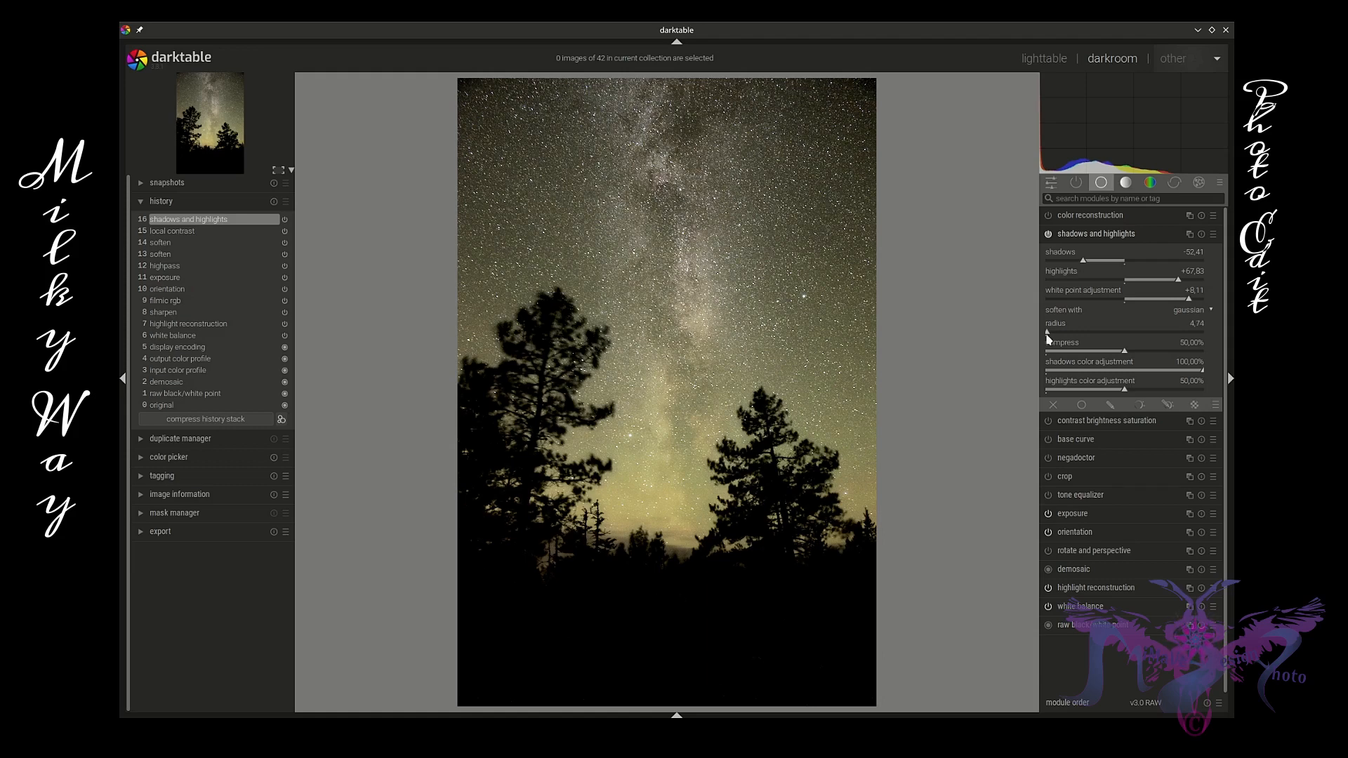
drag(1046, 334, 1046, 334)
drag(1124, 351, 1091, 360)
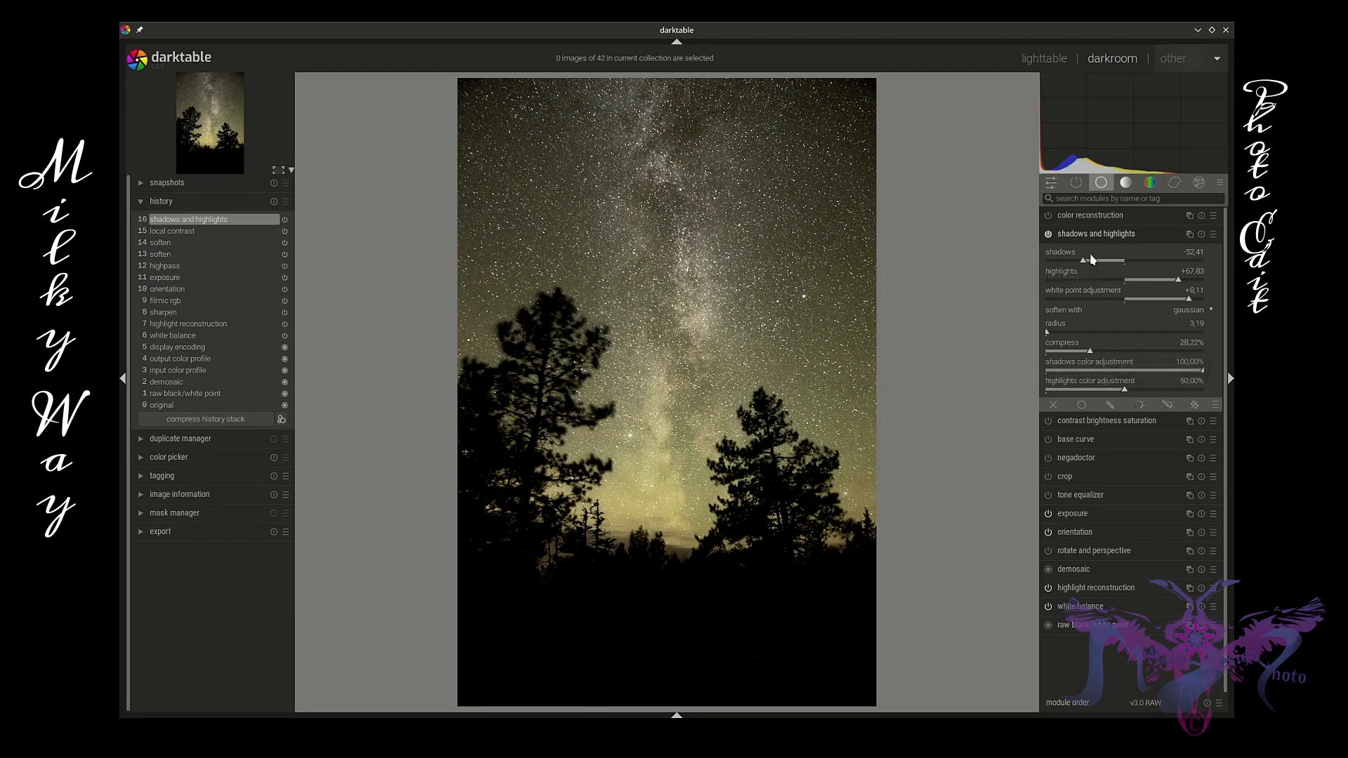
mouse_move(1092, 260)
mouse_down()
mouse_move(1076, 263)
mouse_move(1087, 262)
mouse_up()
mouse_move(1179, 280)
mouse_down()
mouse_move(1121, 283)
mouse_move(1197, 282)
mouse_move(1185, 303)
mouse_up()
Enable the drawn and parametric mask, outline the dark foreground with a closed path and invert the drawn mask's polarity.
click(1168, 406)
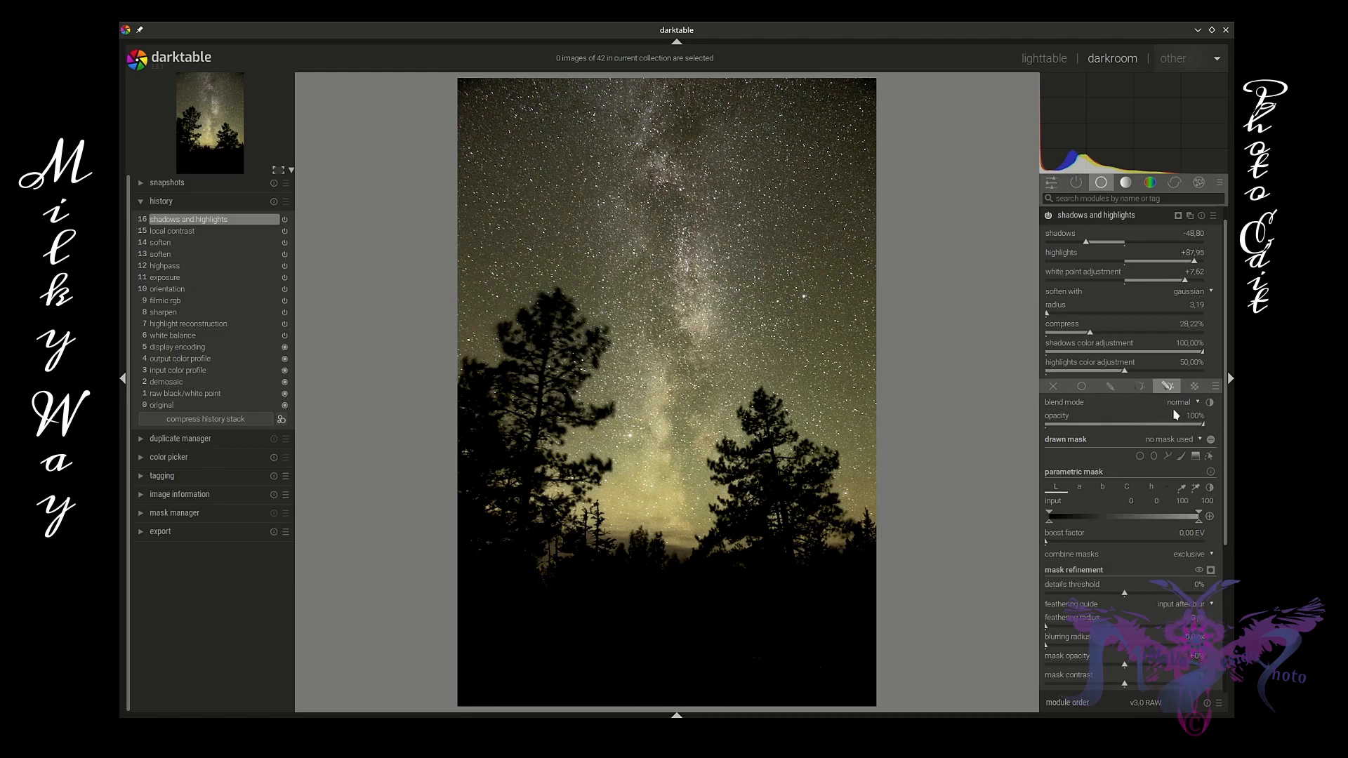
click(1168, 456)
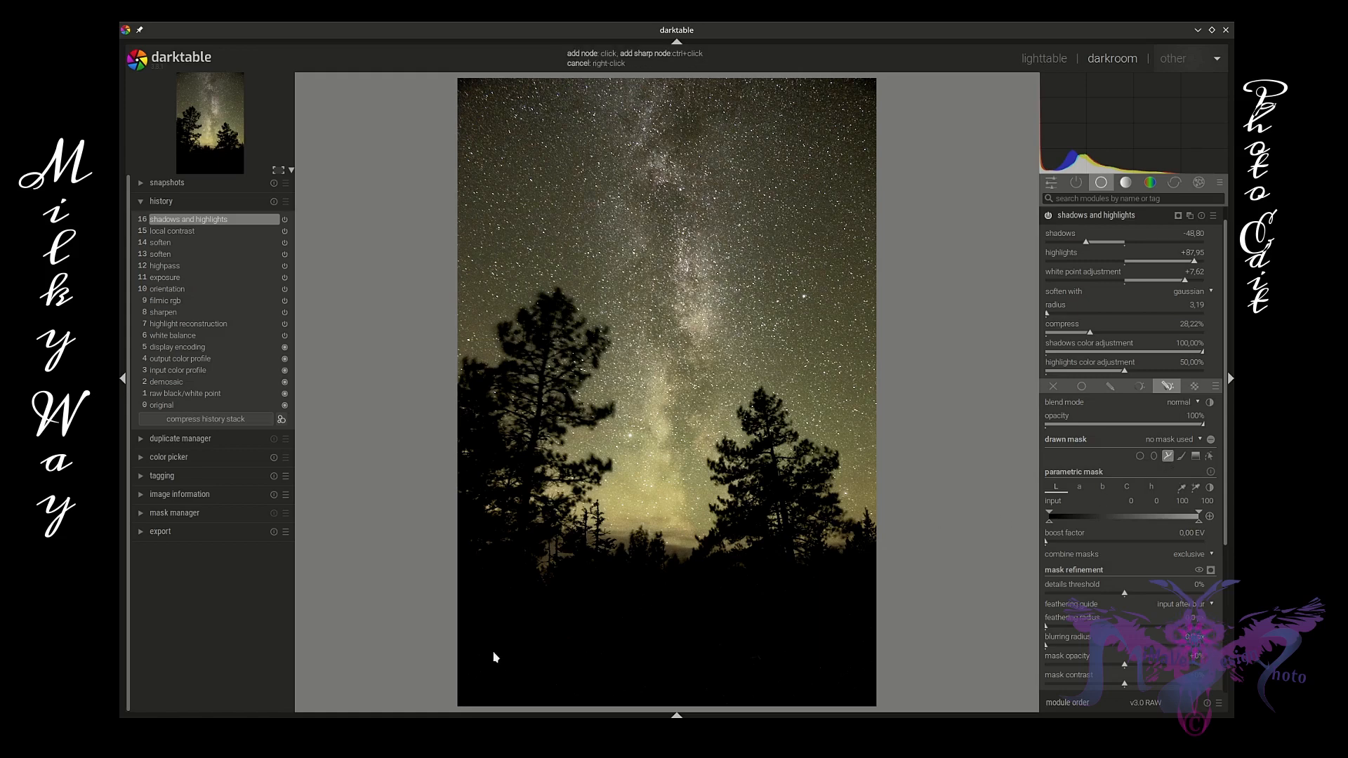
click(462, 598)
click(557, 607)
click(624, 584)
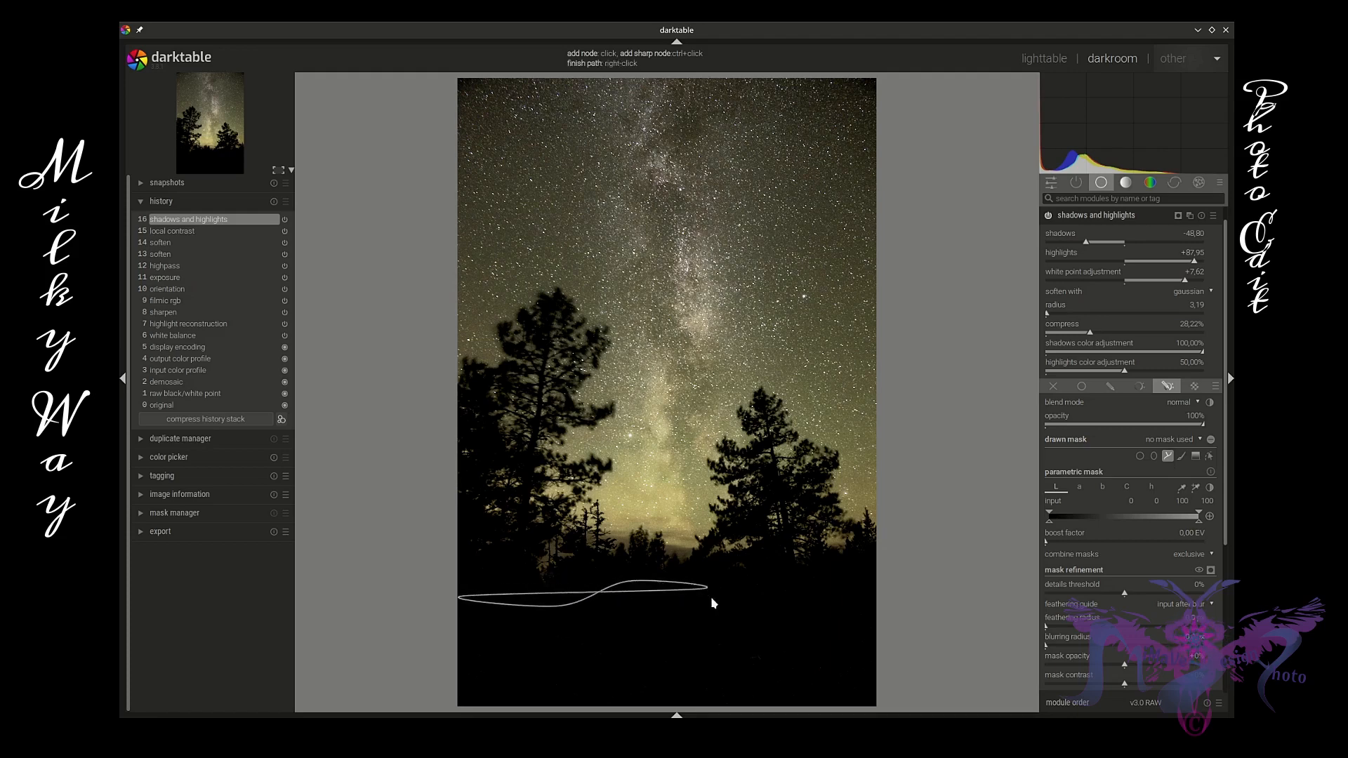
click(813, 651)
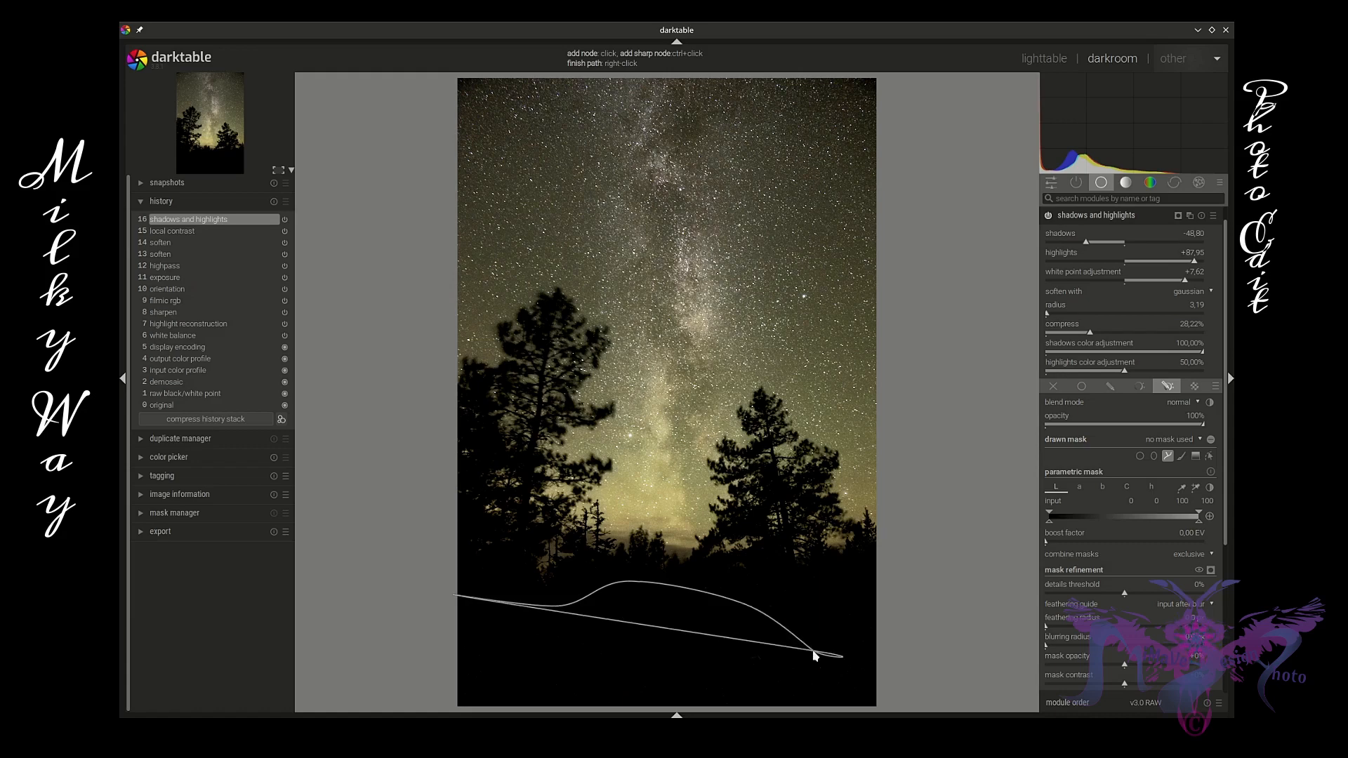
click(855, 650)
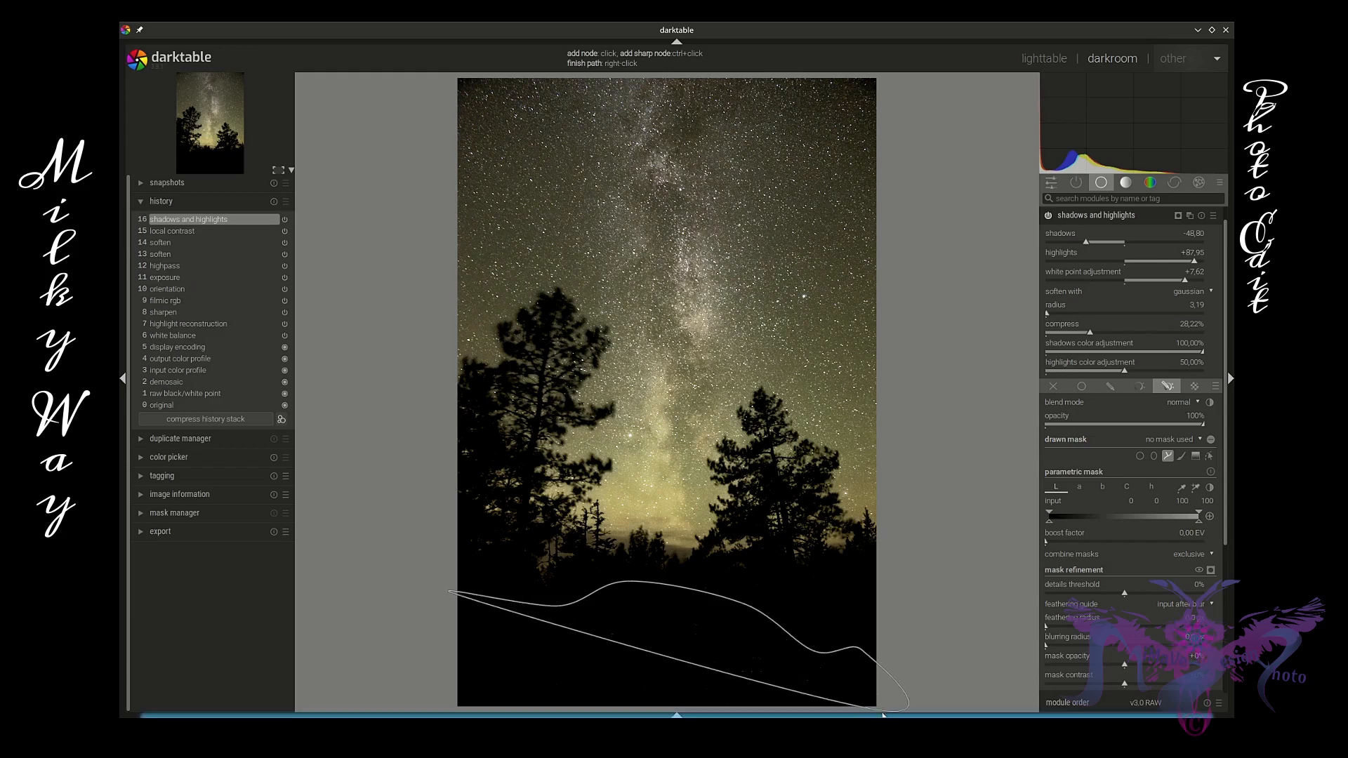
click(838, 714)
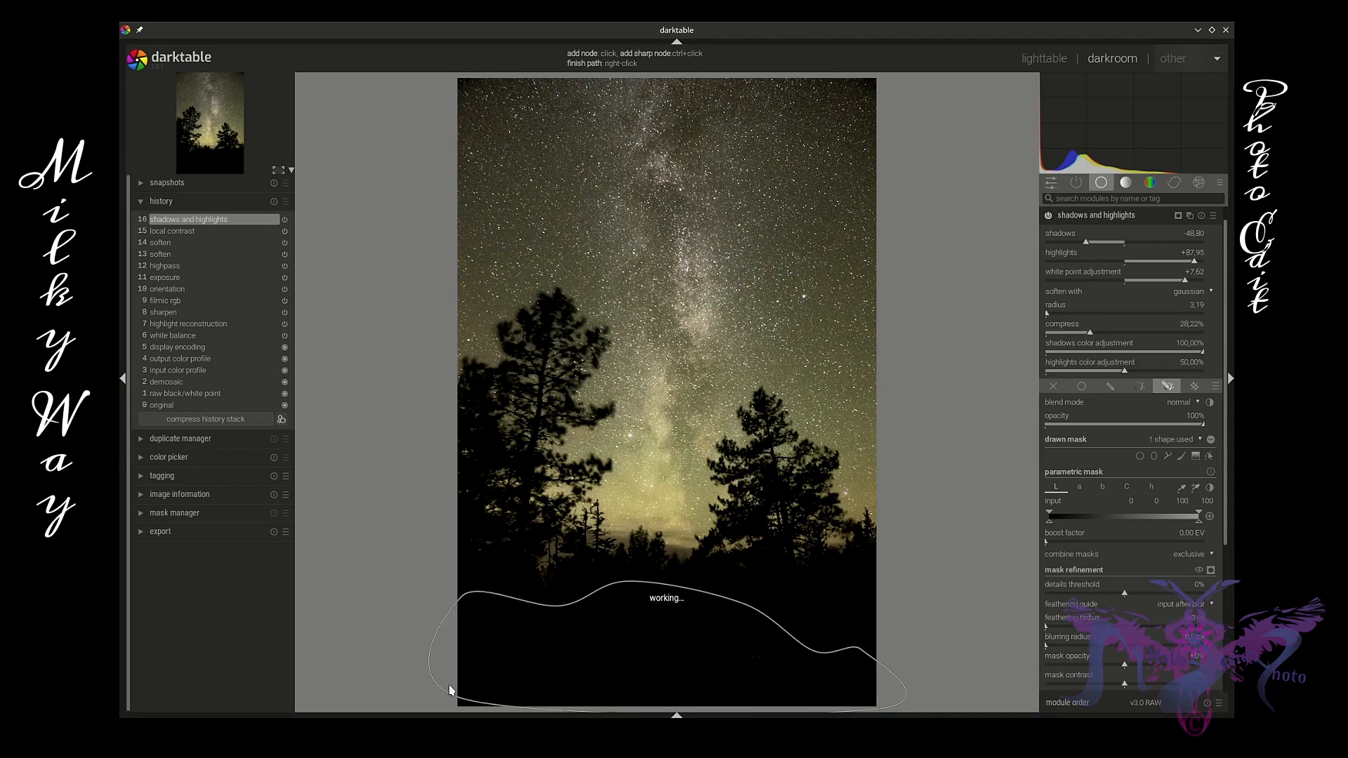
click(463, 699)
right_click(464, 700)
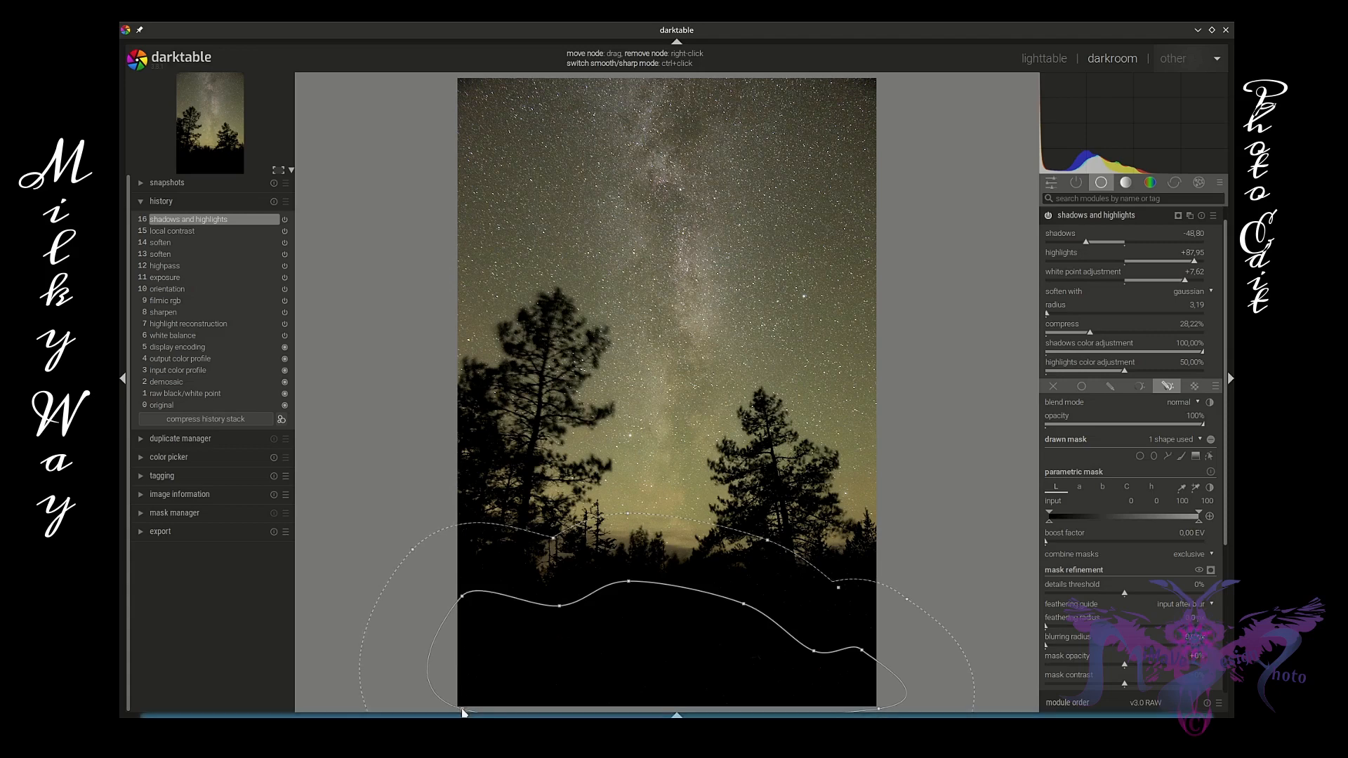
drag(463, 705, 452, 705)
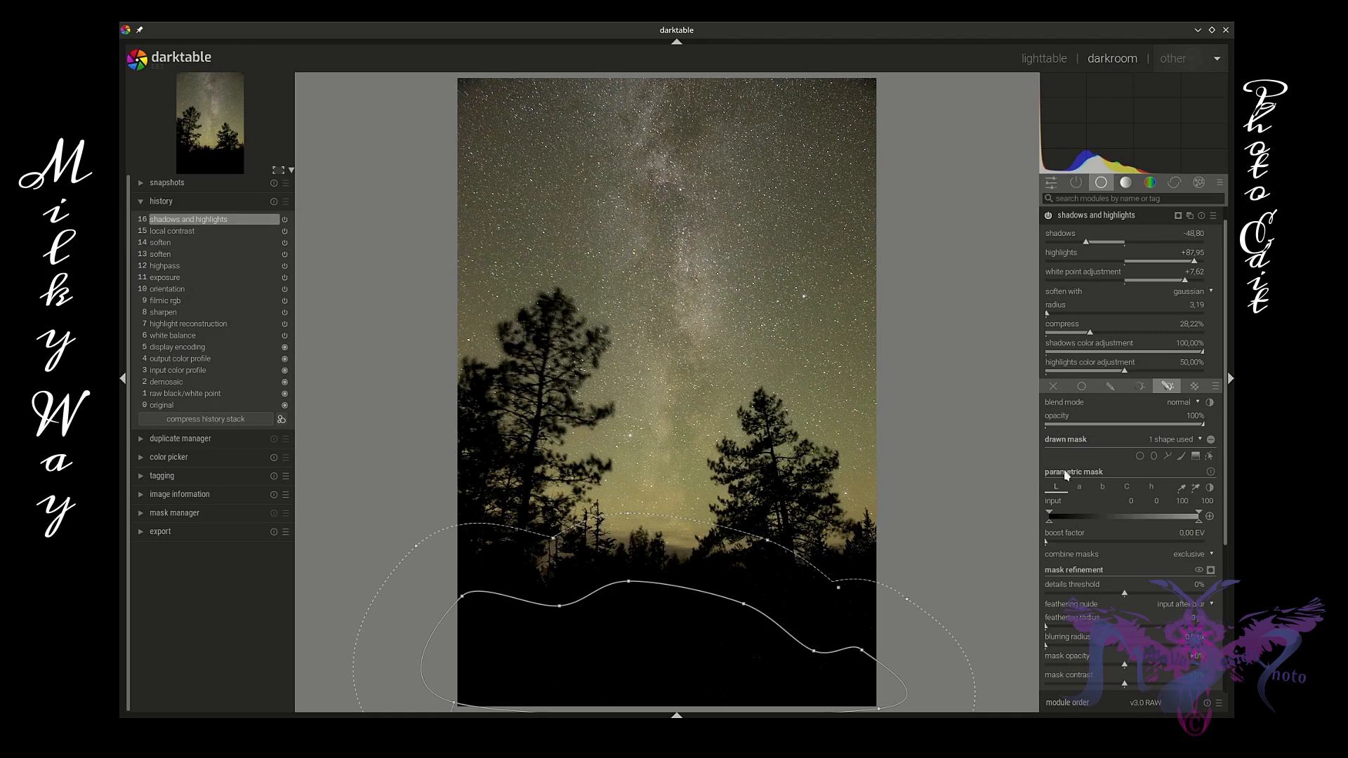
click(1210, 440)
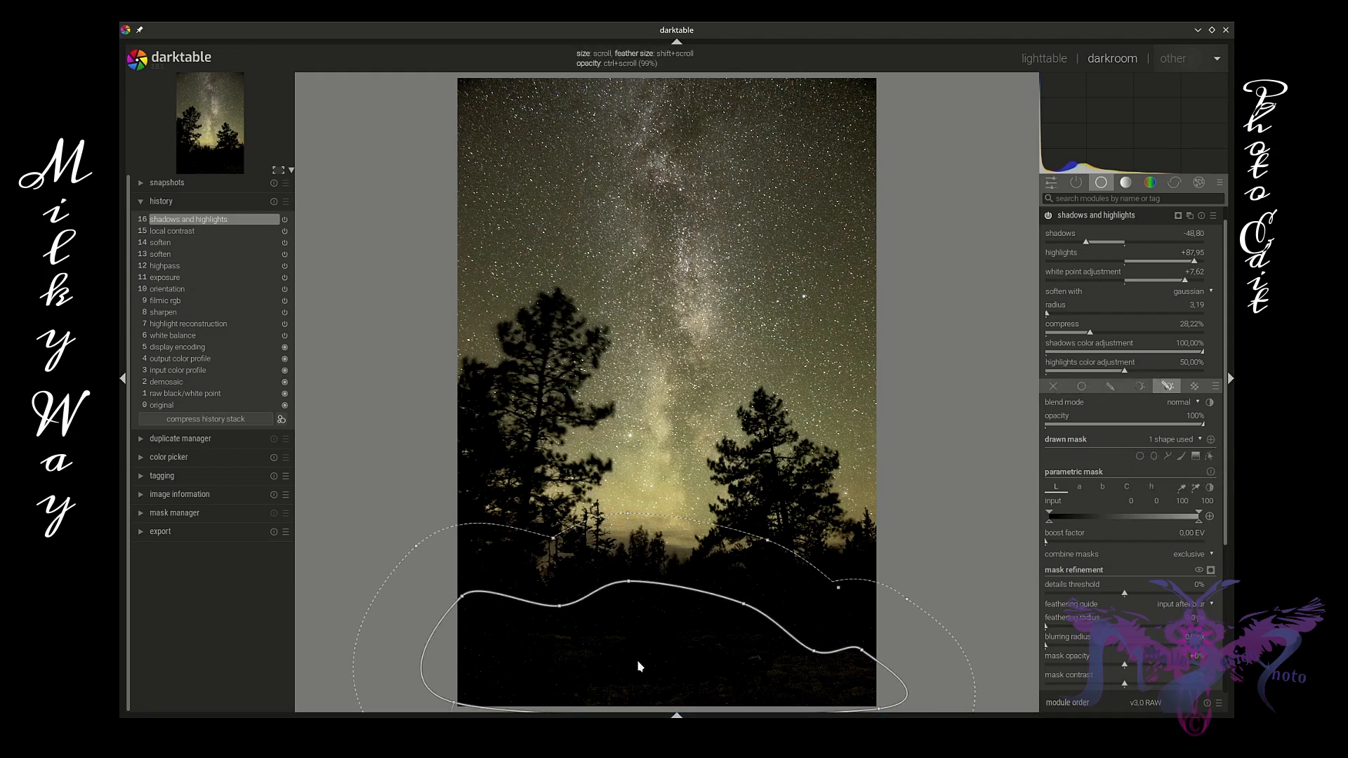
Add a new shadows and highlights instance with a drawn gradient mask near the foreground's upper edge, and set highlights to +29.43.
click(1190, 216)
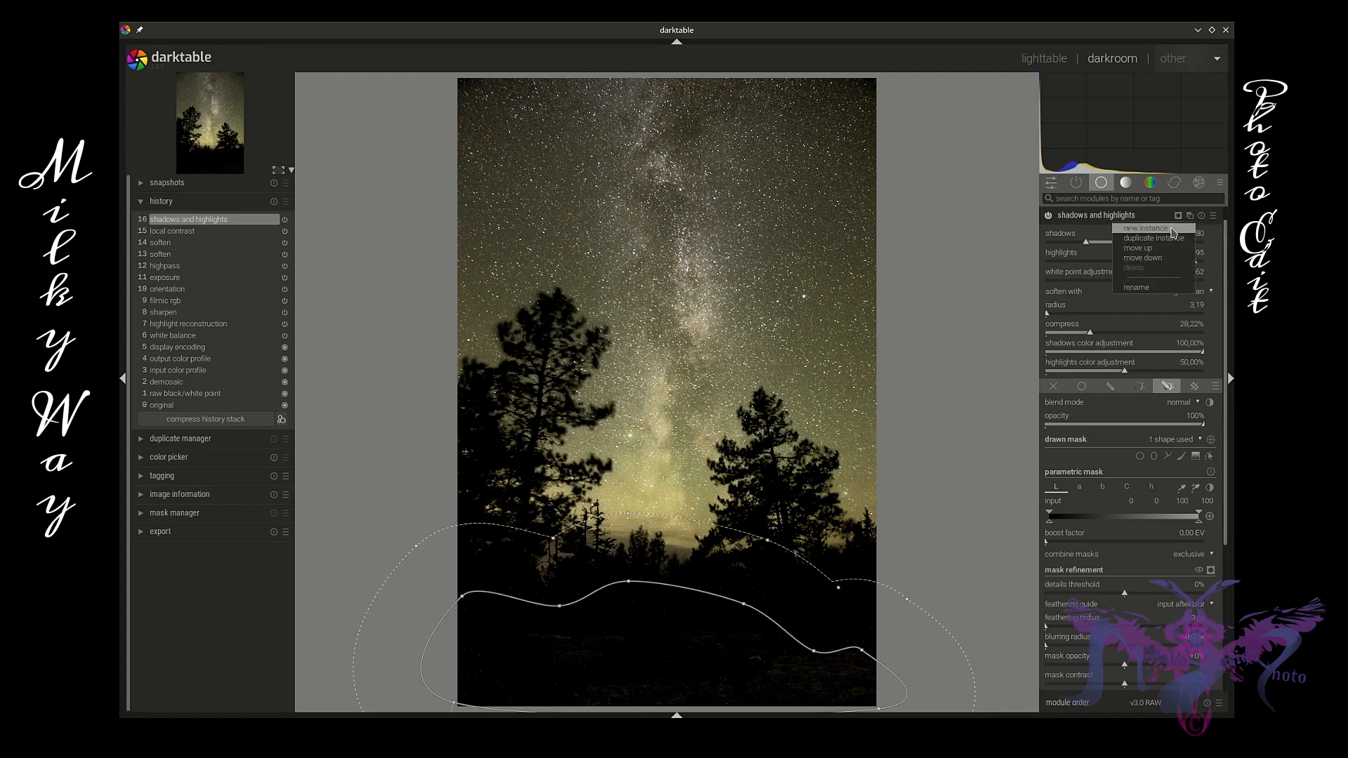
click(1170, 228)
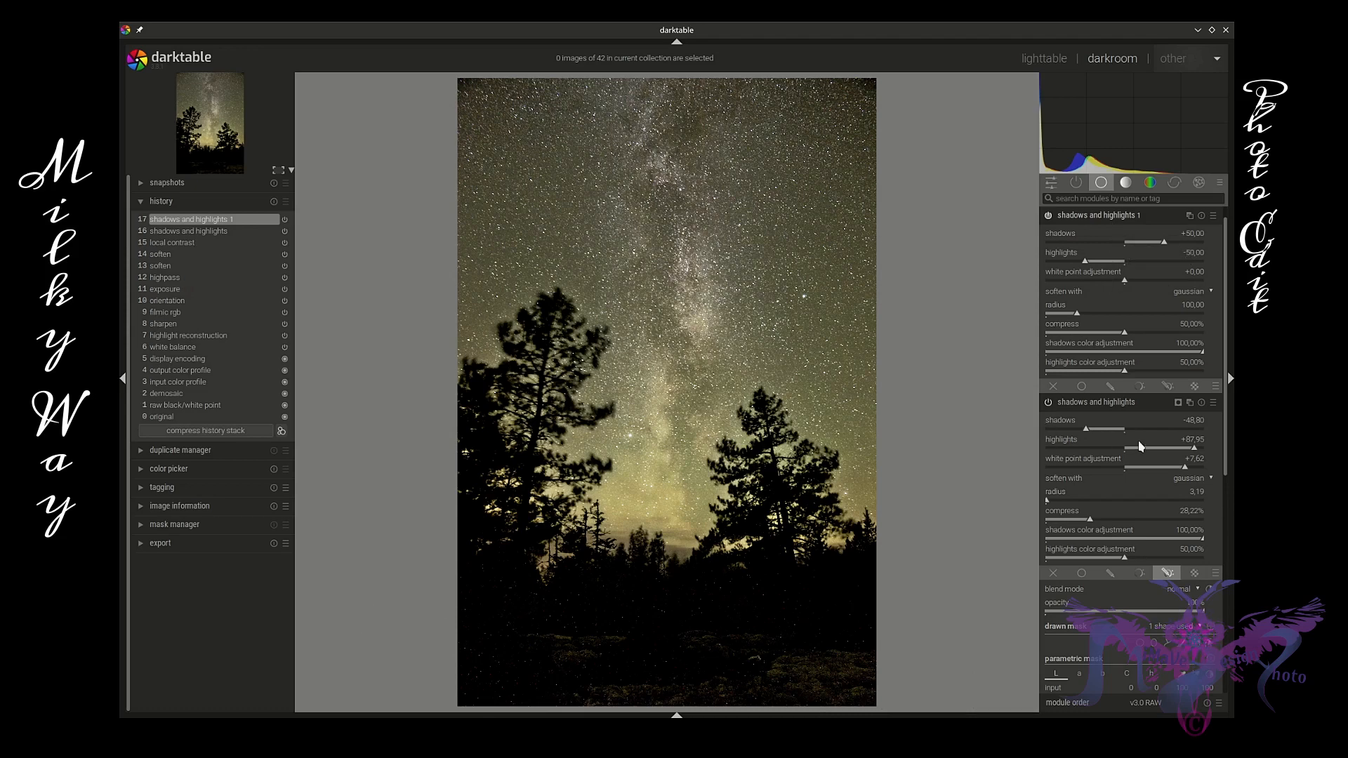
click(1089, 390)
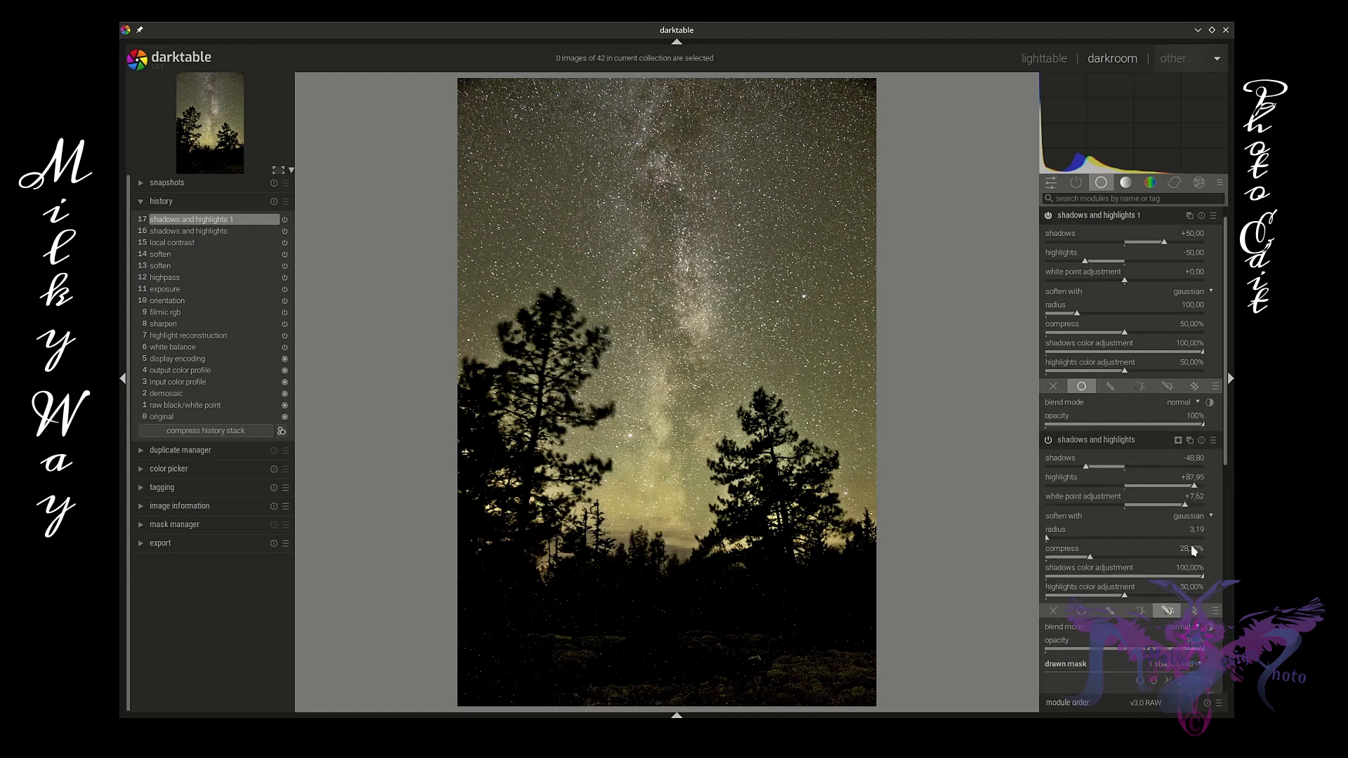
click(1110, 386)
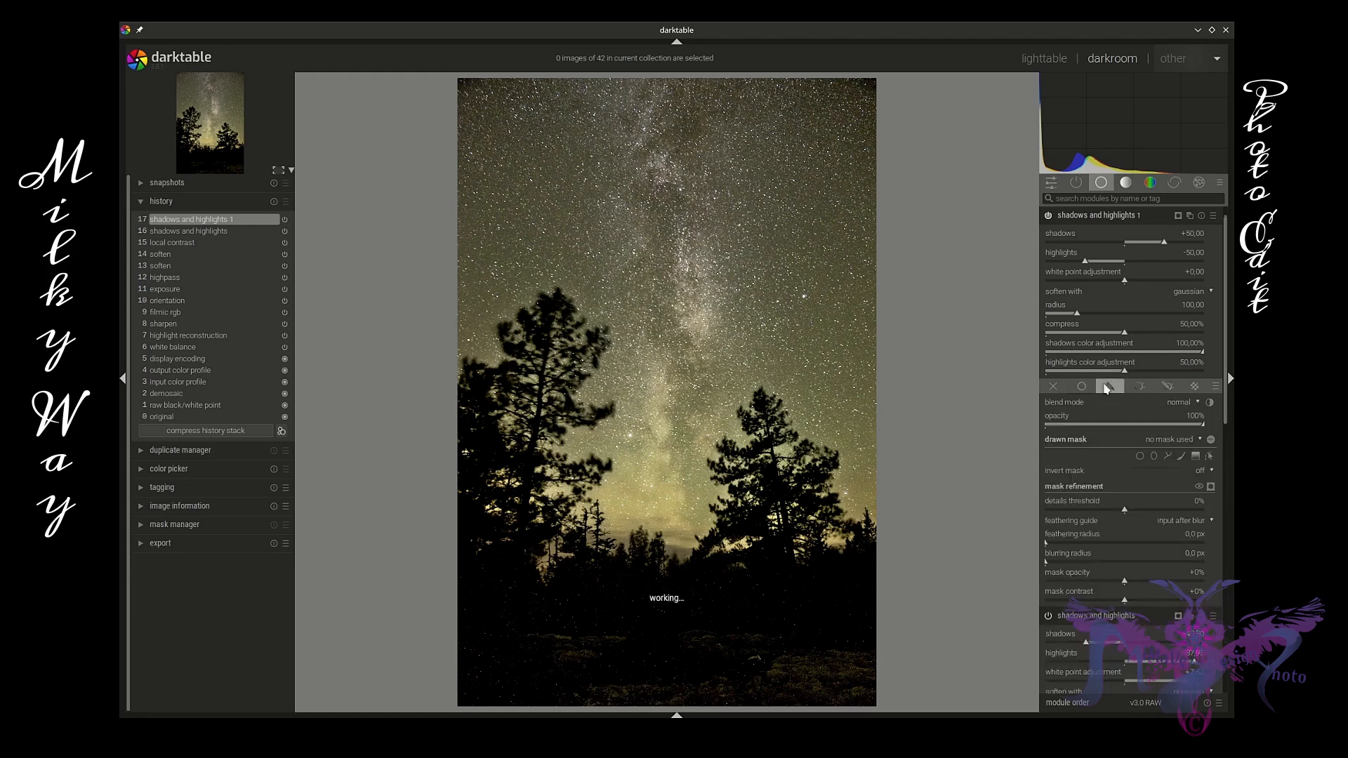
click(1197, 456)
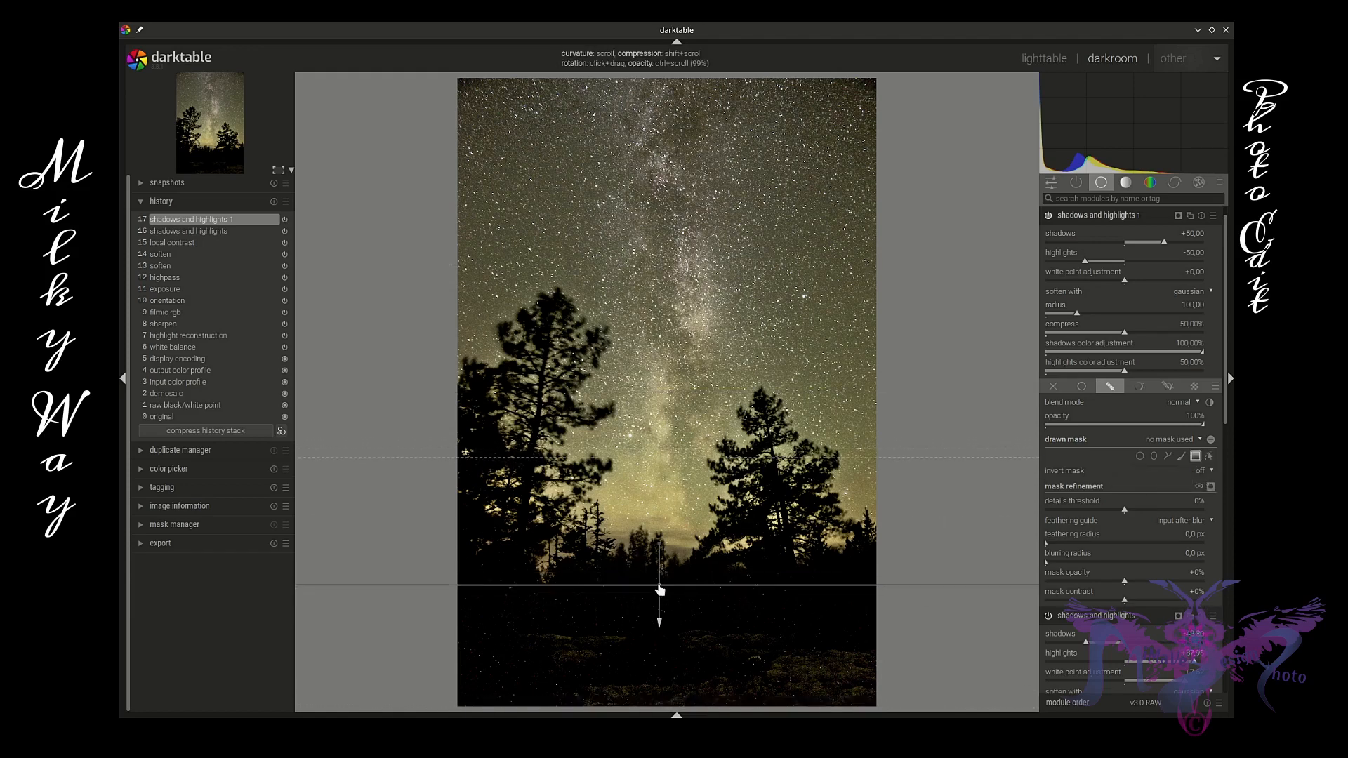
click(659, 586)
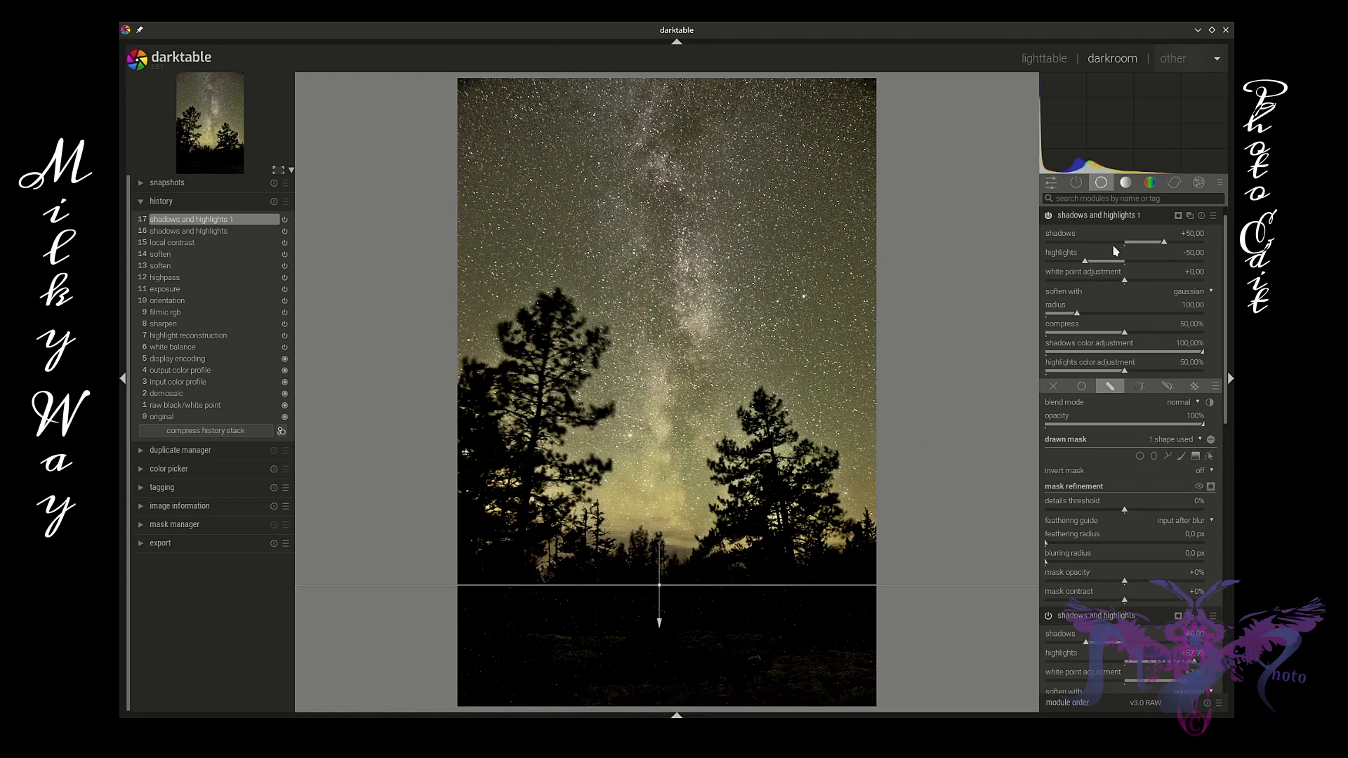
scroll(1101, 265, up, 1)
drag(1101, 265, 1147, 261)
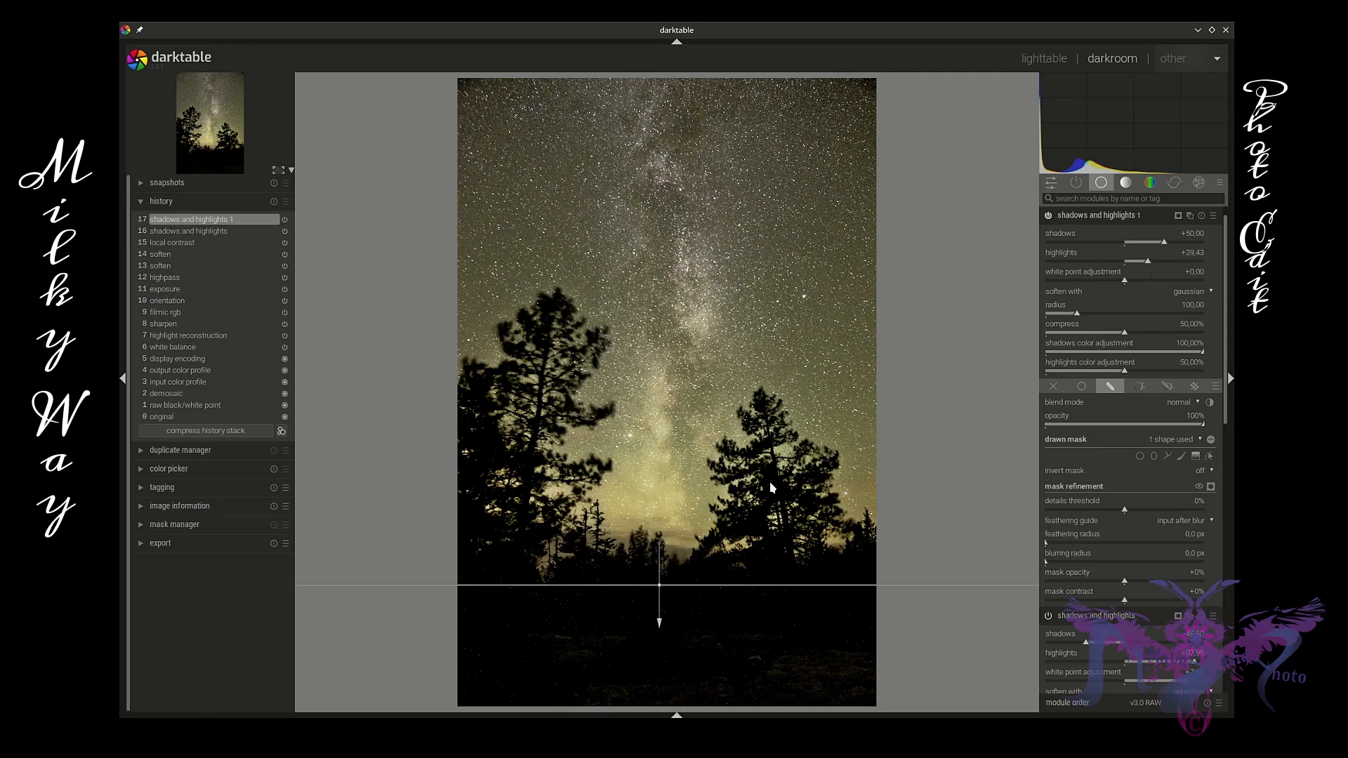
Reverse the gradient mask toward the foreground, bend it to a curvature of -27.50% and move it slightly lower.
drag(661, 546, 658, 611)
scroll(658, 590, up, 2)
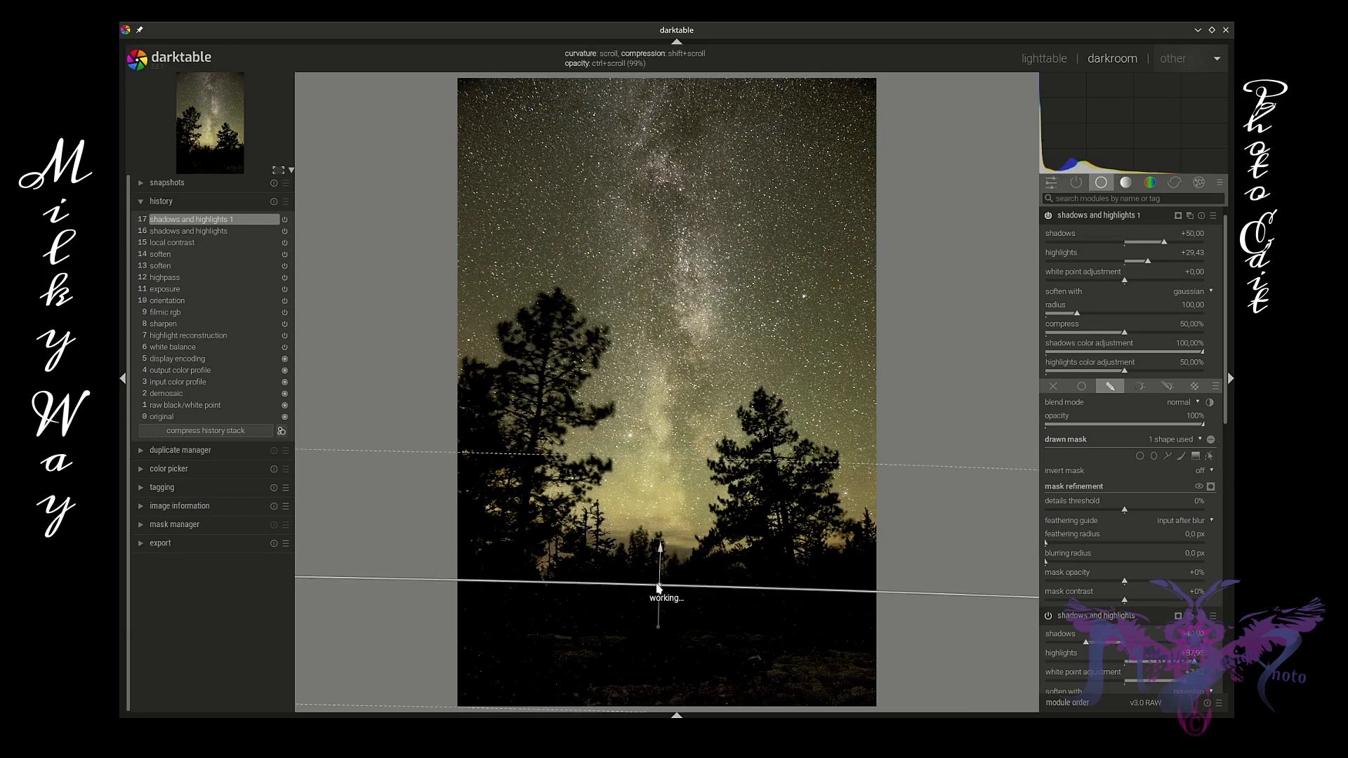
scroll(658, 589, down, 7)
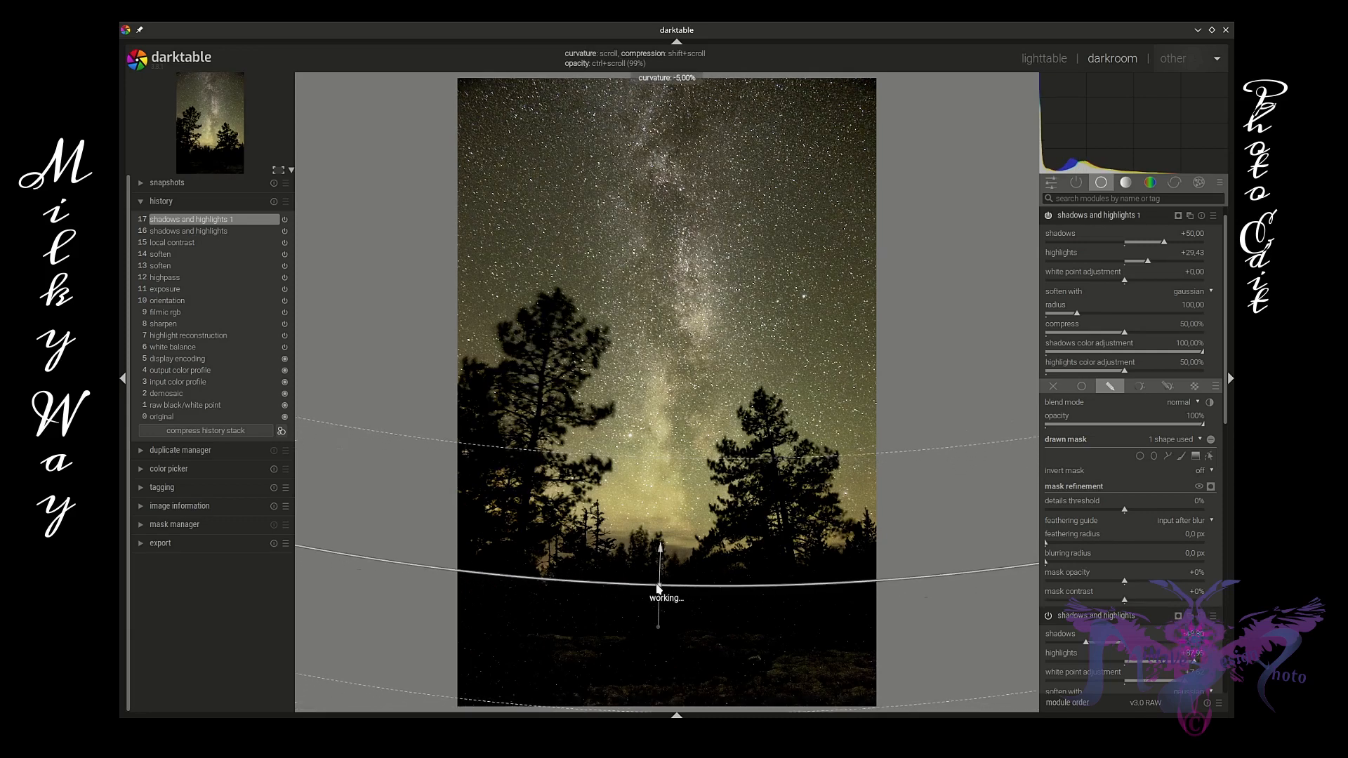
scroll(658, 588, down, 5)
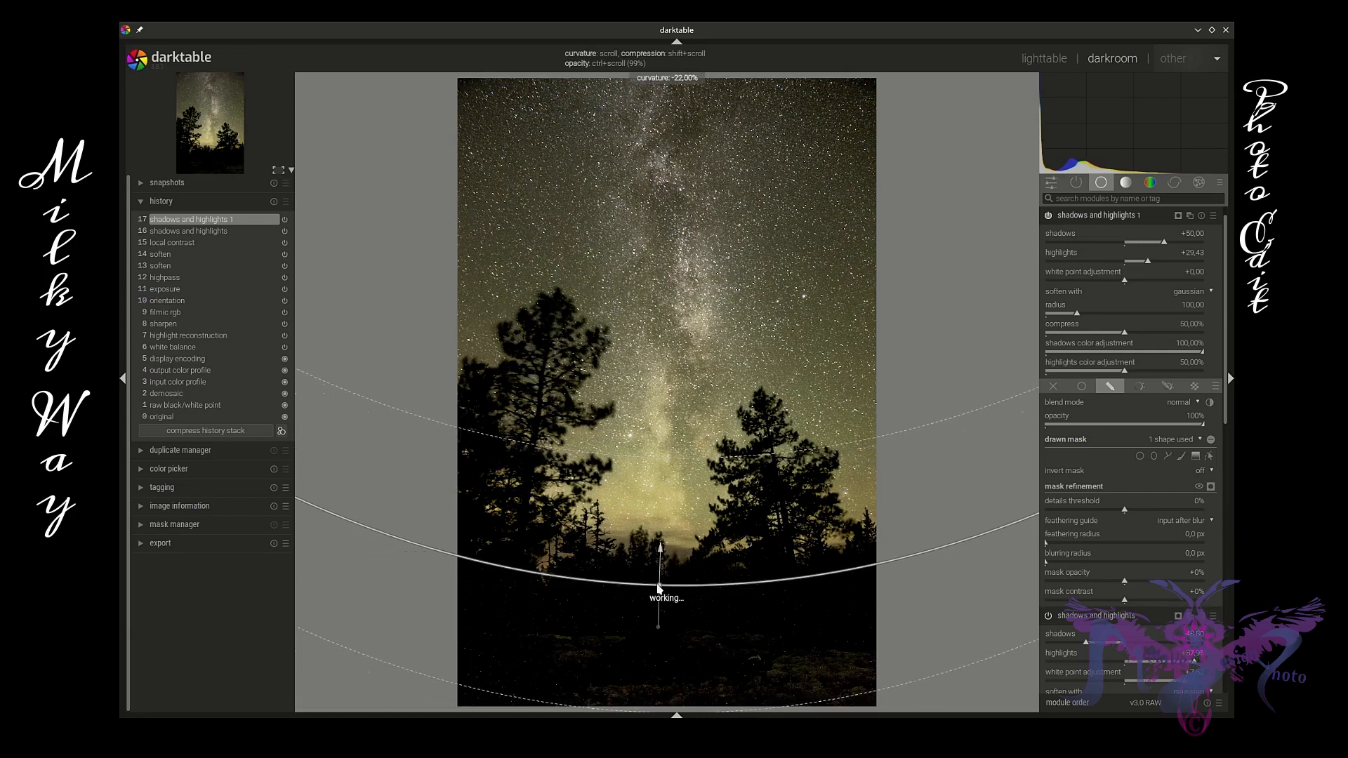
scroll(658, 588, down, 2)
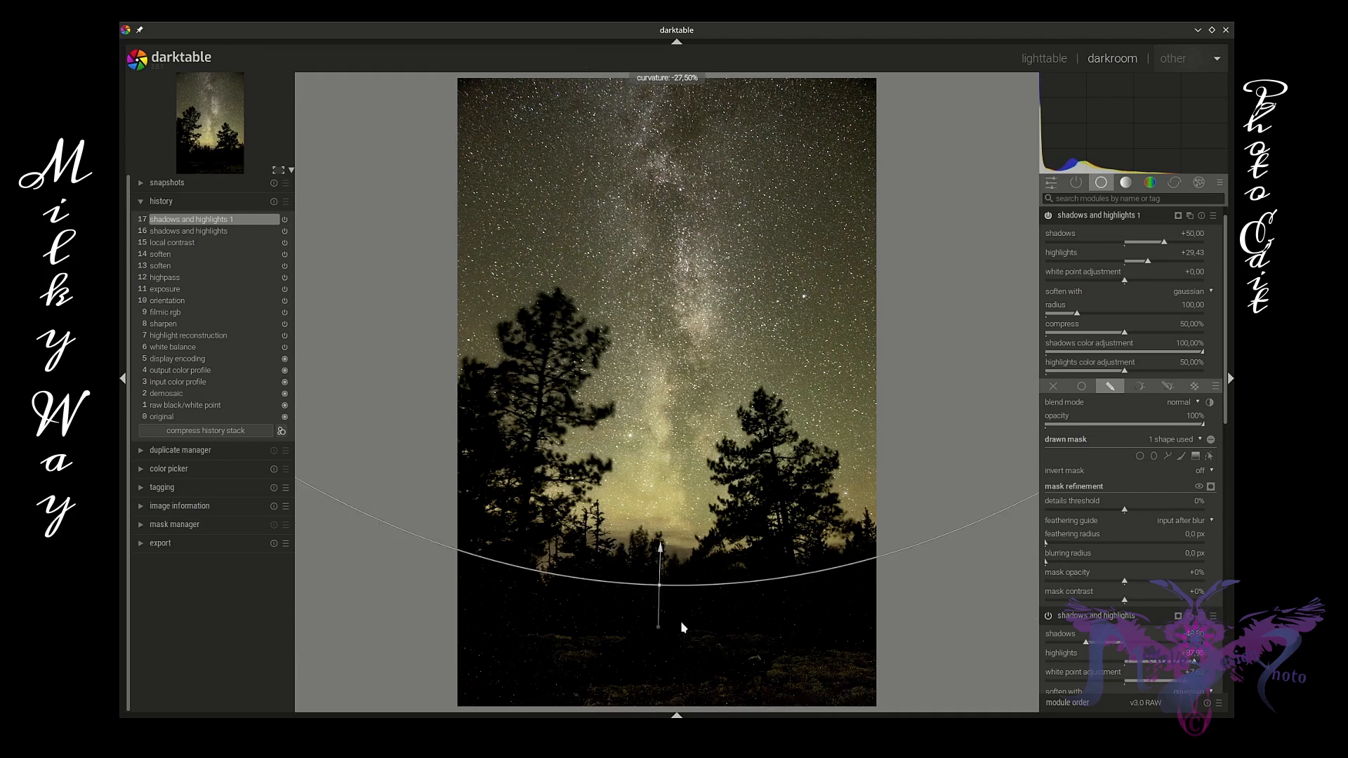
mouse_move(656, 627)
mouse_down()
mouse_move(658, 587)
mouse_move(660, 602)
mouse_up()
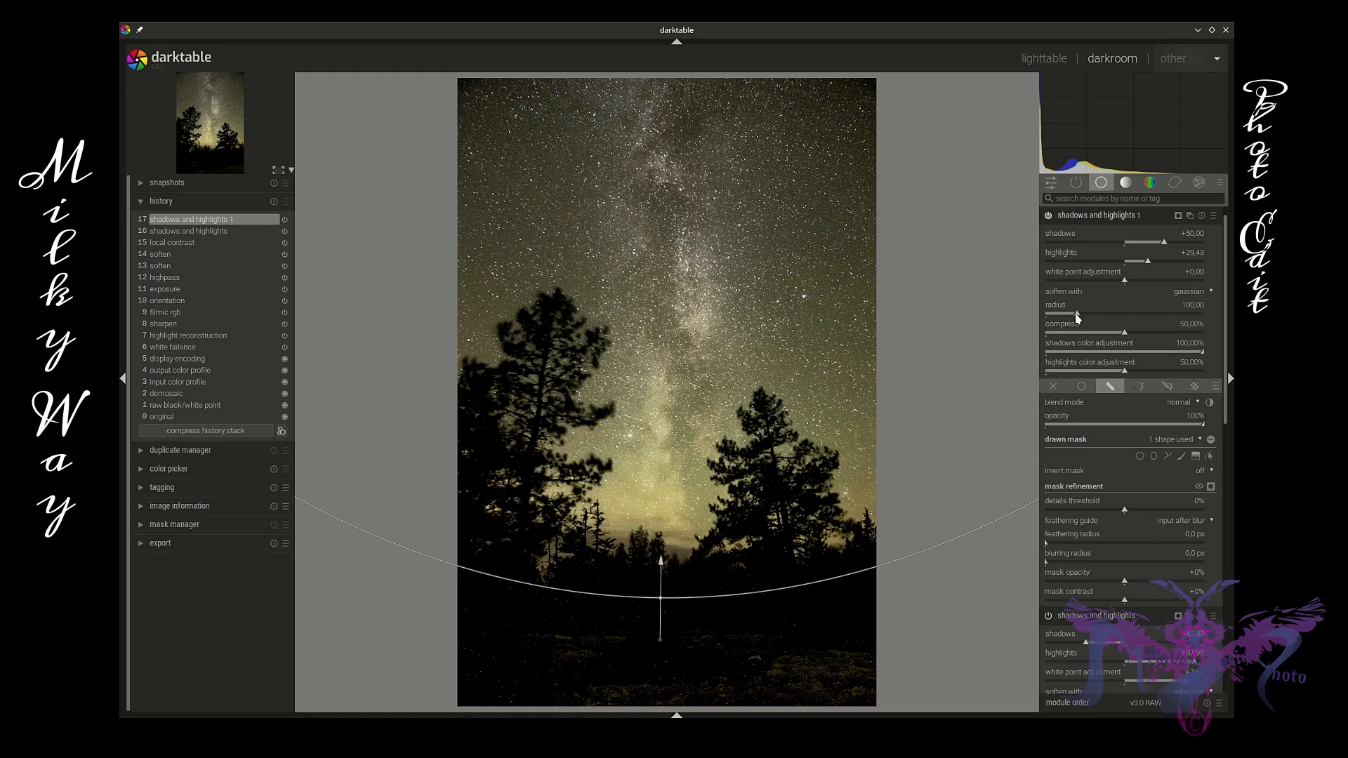
Set the new instance's shadows to +73.92, highlights to +69.50, white point adjustment to +4.39, radius to 286.38 and compress to 49.95%.
mouse_move(1147, 255)
mouse_down()
mouse_move(1130, 262)
mouse_move(1171, 253)
mouse_up()
mouse_move(1164, 243)
mouse_down()
mouse_move(1068, 241)
mouse_move(1183, 243)
mouse_up()
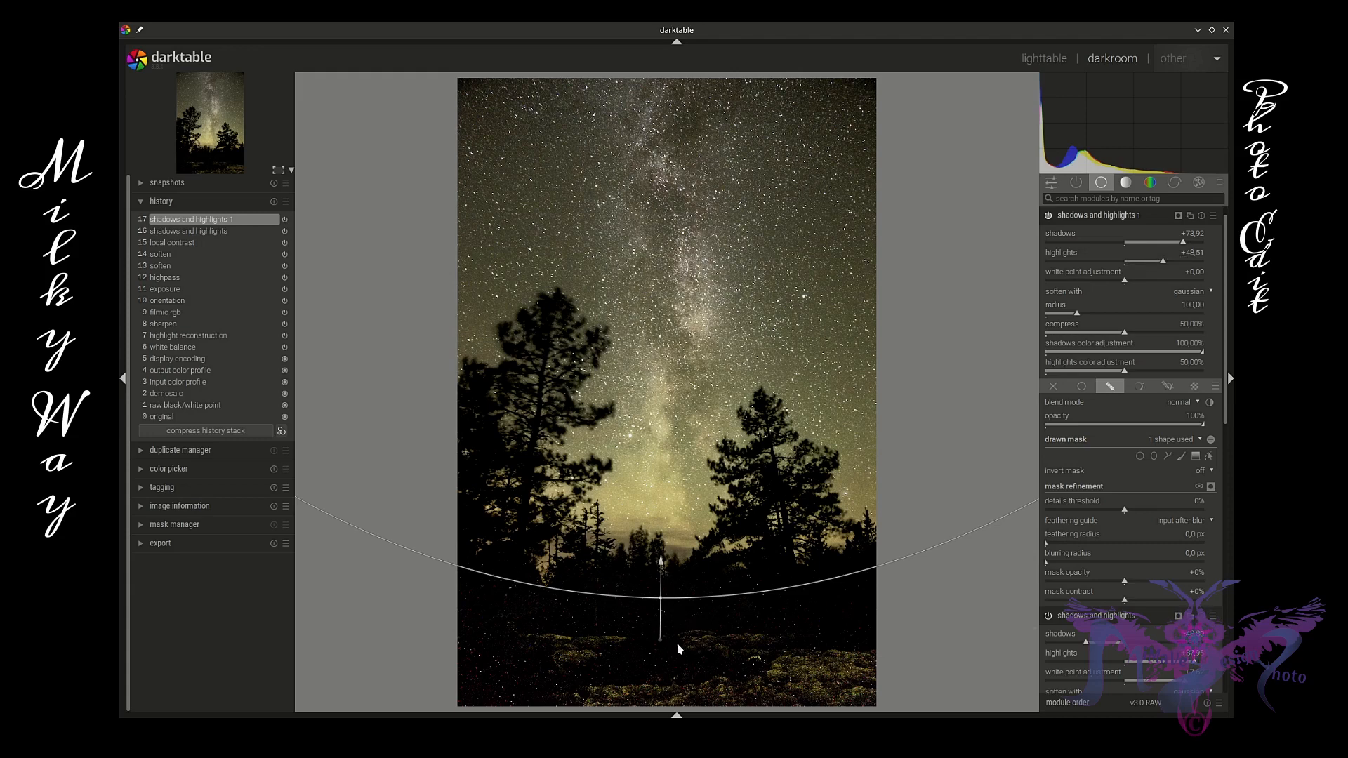
mouse_move(1168, 263)
mouse_down()
mouse_move(1109, 265)
mouse_move(1189, 267)
mouse_move(1145, 282)
mouse_move(1161, 284)
mouse_up()
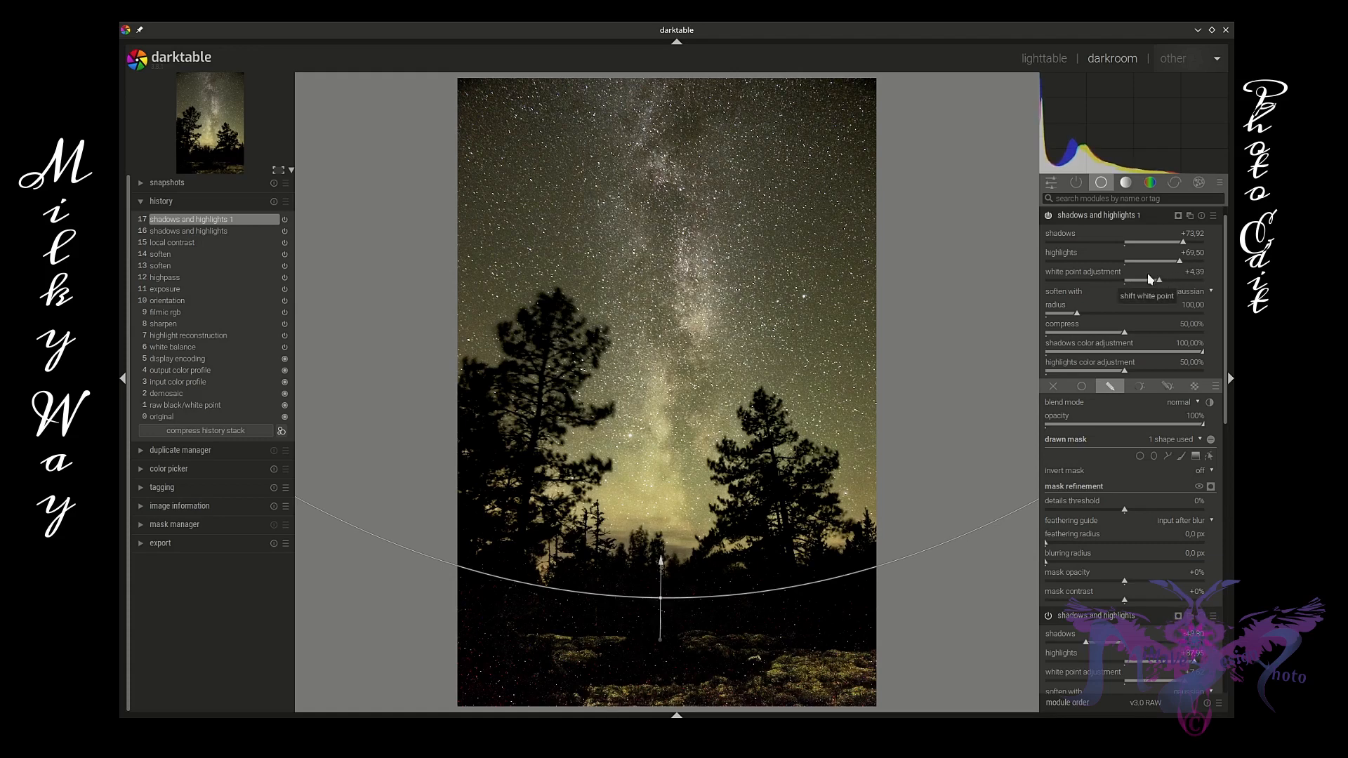
drag(1078, 316, 1125, 340)
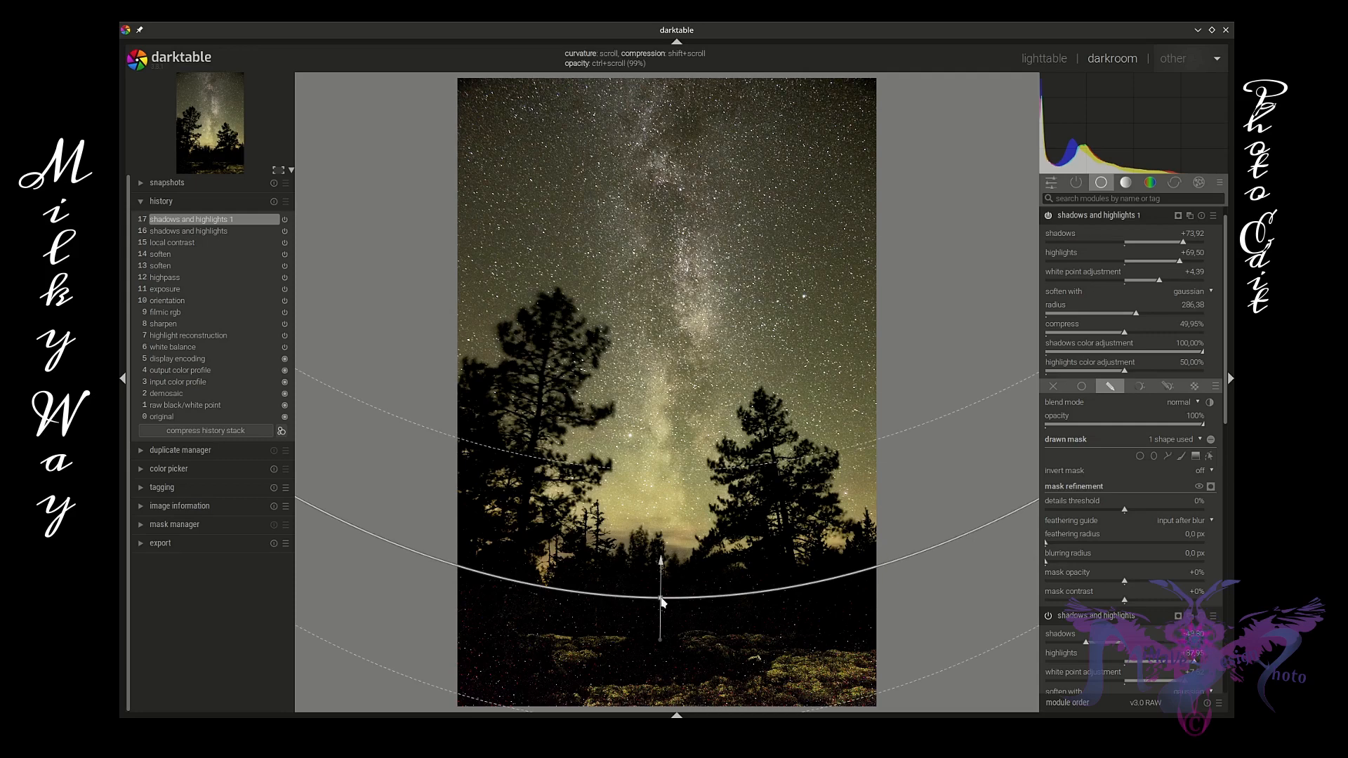
Adjust the gradient mask's compression for a narrower transition and shift the mask slightly further down over the foreground.
shift+scroll(662, 601, up, 5)
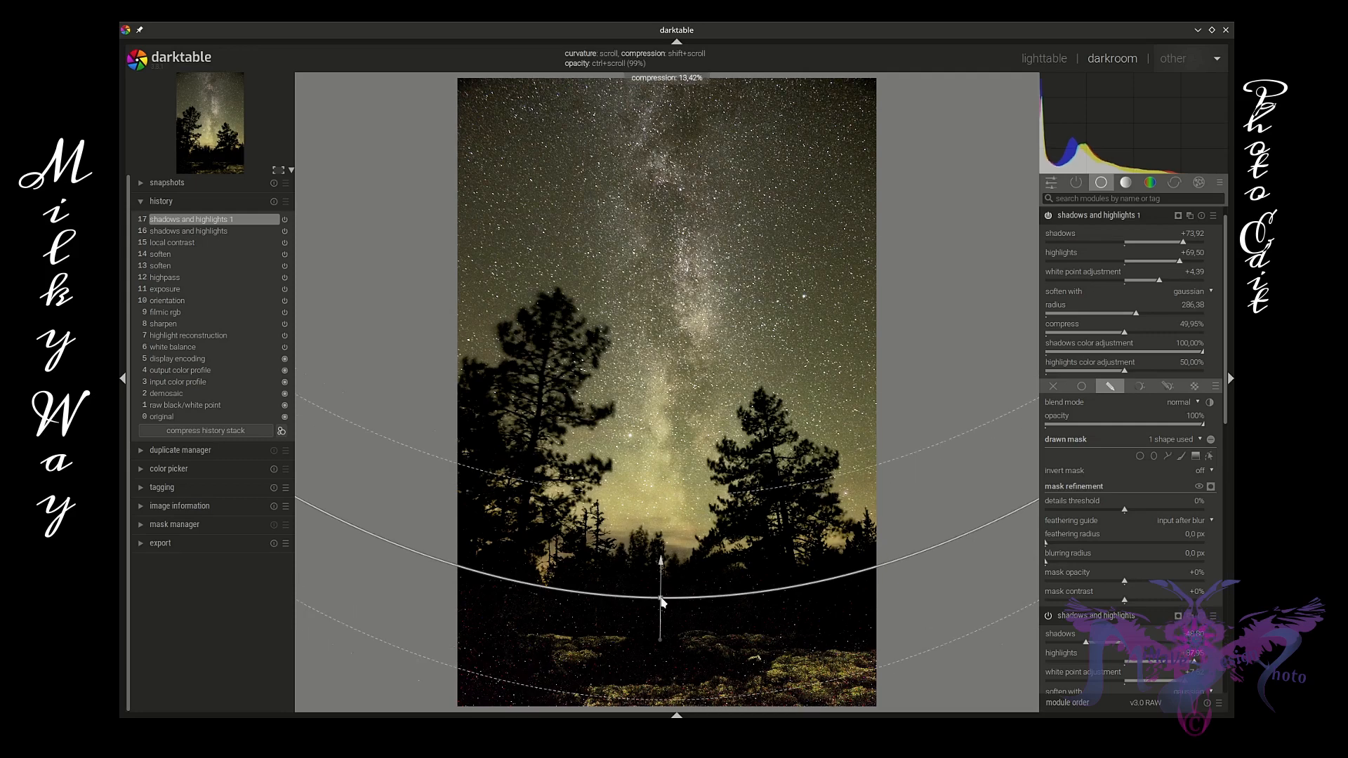
shift+scroll(661, 601, down, 1)
drag(660, 600, 660, 610)
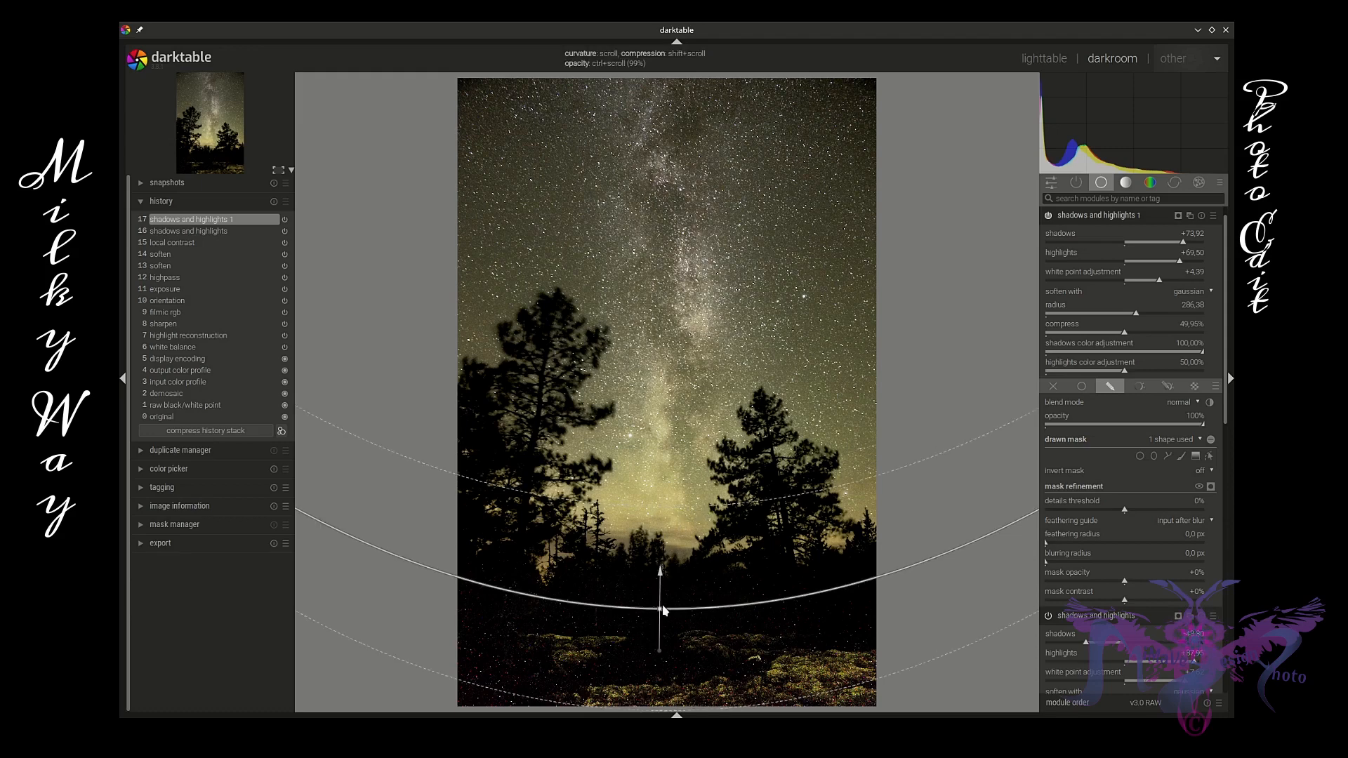
mouse_move(660, 610)
mouse_down()
mouse_move(664, 624)
mouse_move(669, 612)
mouse_up()
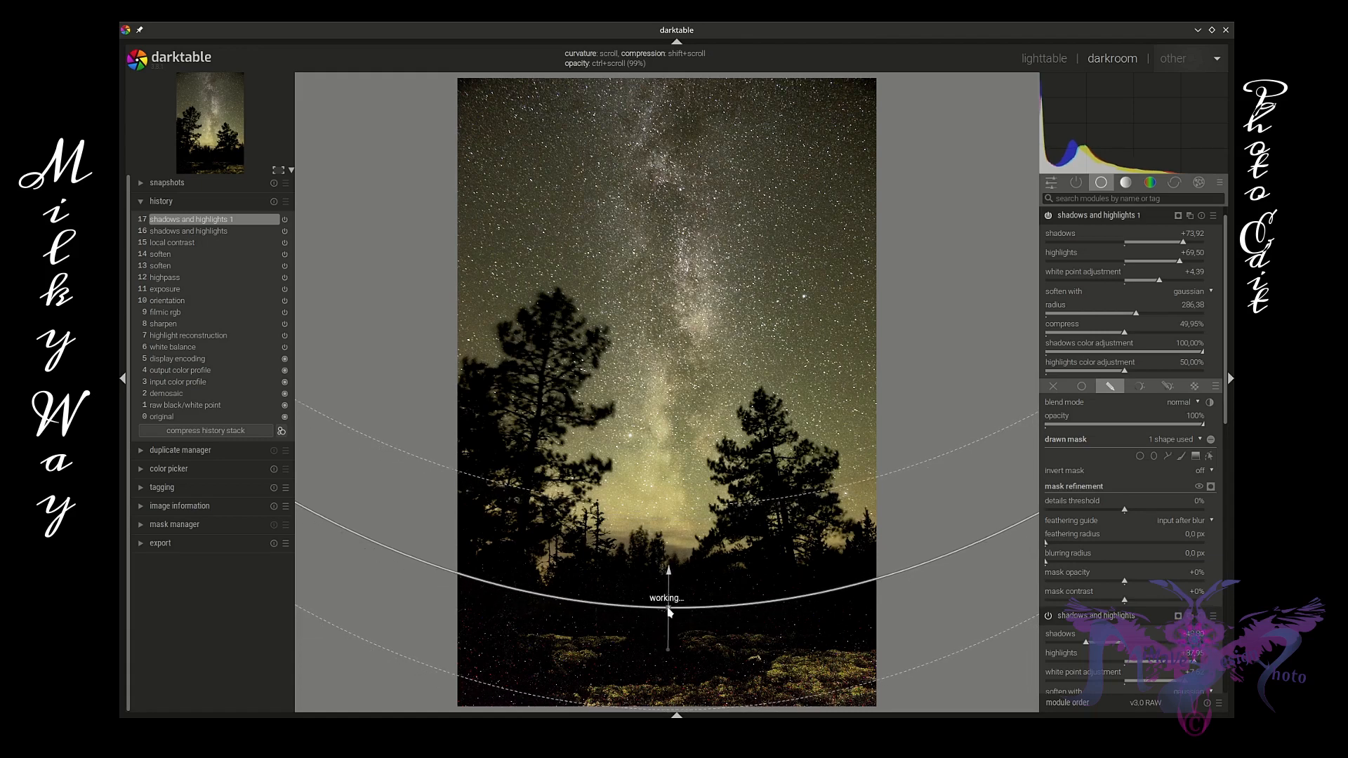
Bend the foreground gradient mask past -30% curvature, shift it slightly upward, inspect the foreground and collapse the shadows and highlights settings.
scroll(669, 611, down, 3)
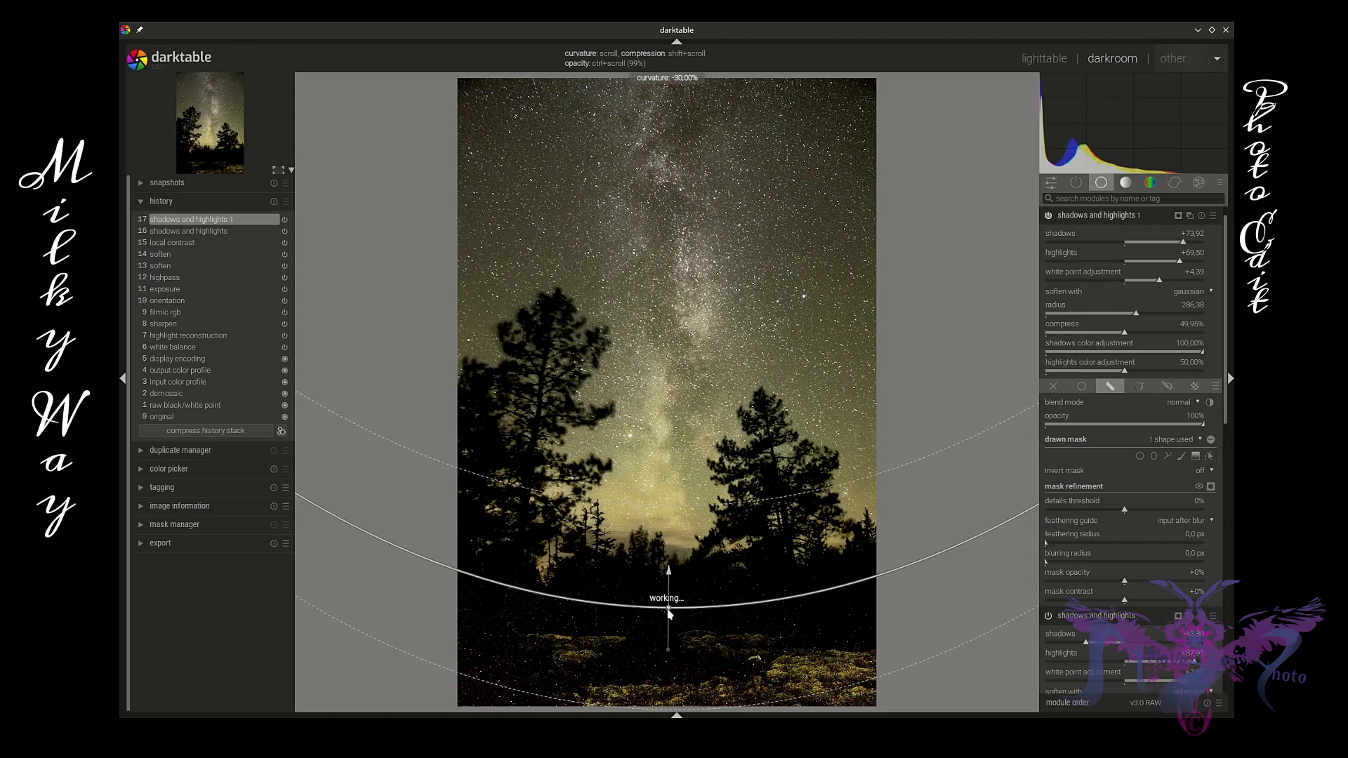
scroll(668, 611, down, 2)
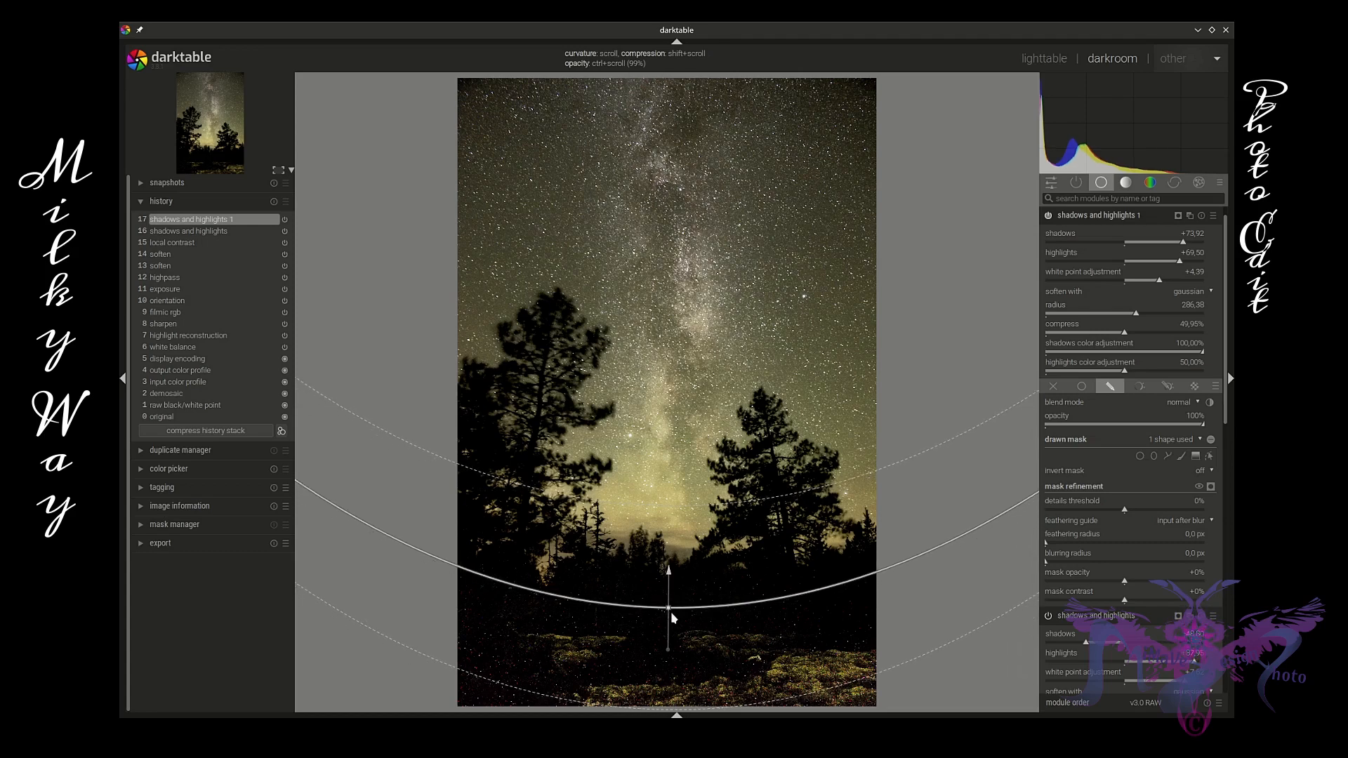
drag(668, 608, 671, 607)
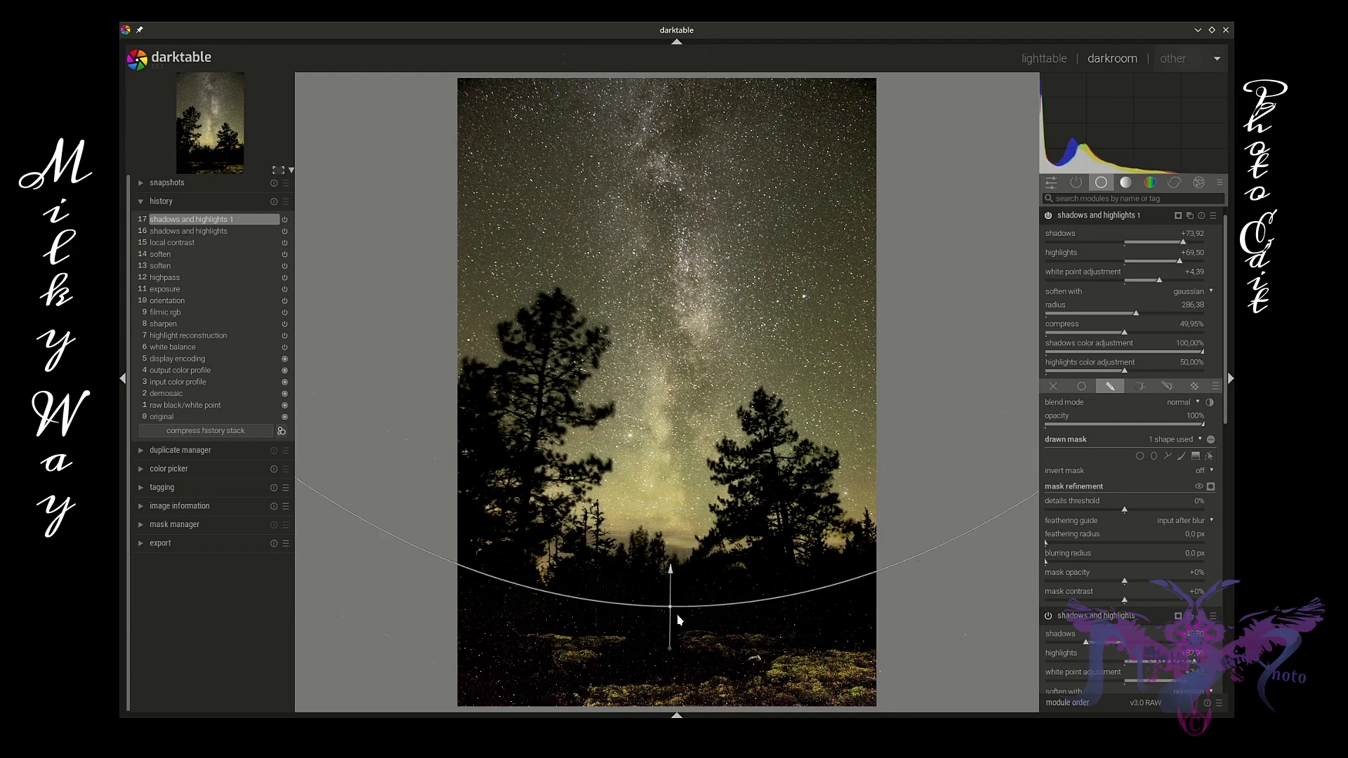
scroll(798, 690, up, 4)
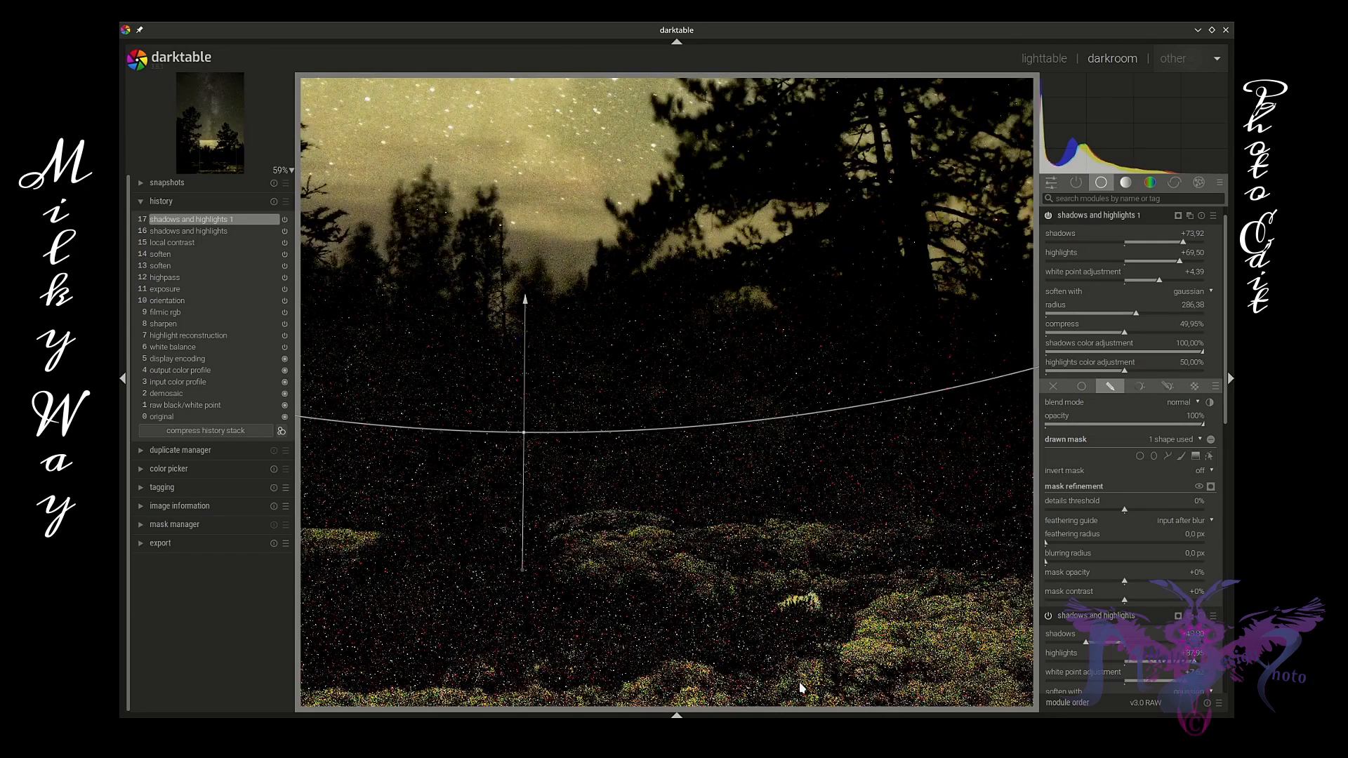
scroll(882, 640, down, 4)
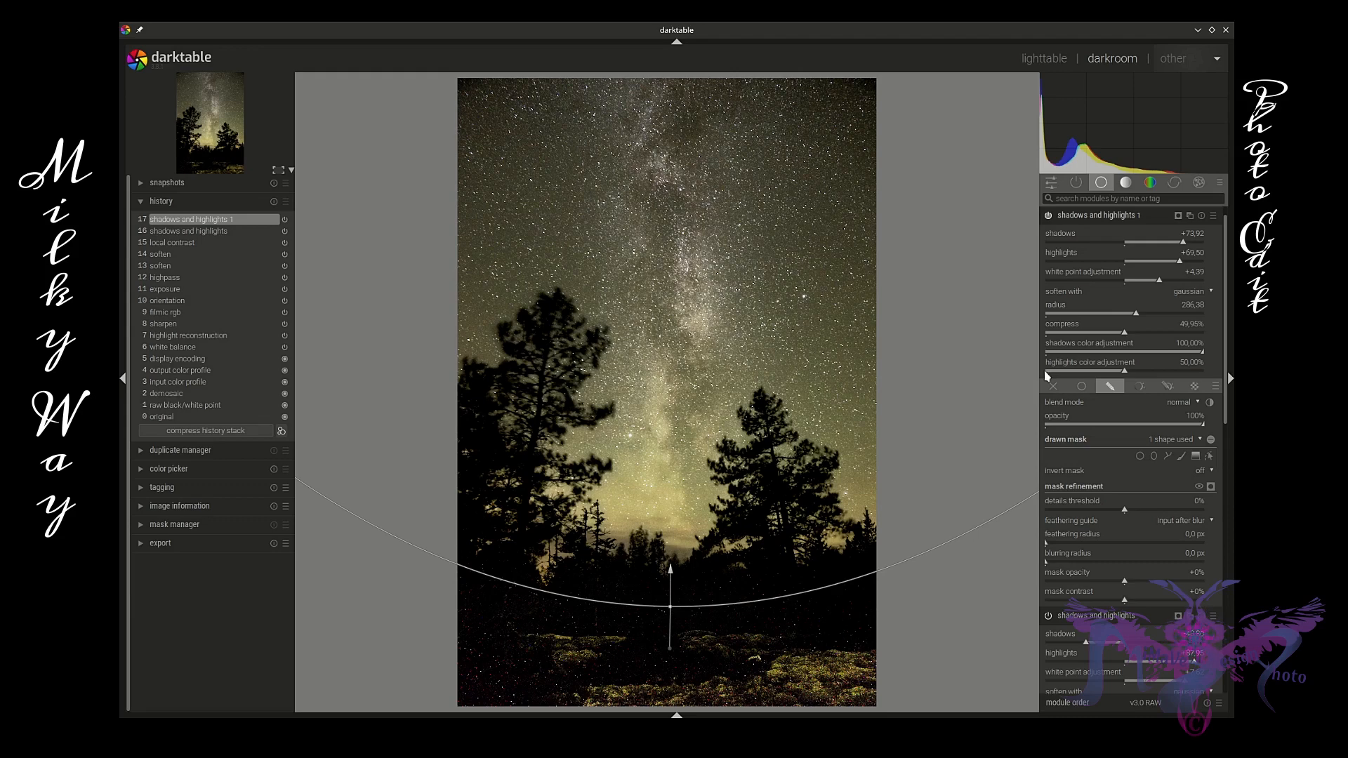
click(1142, 213)
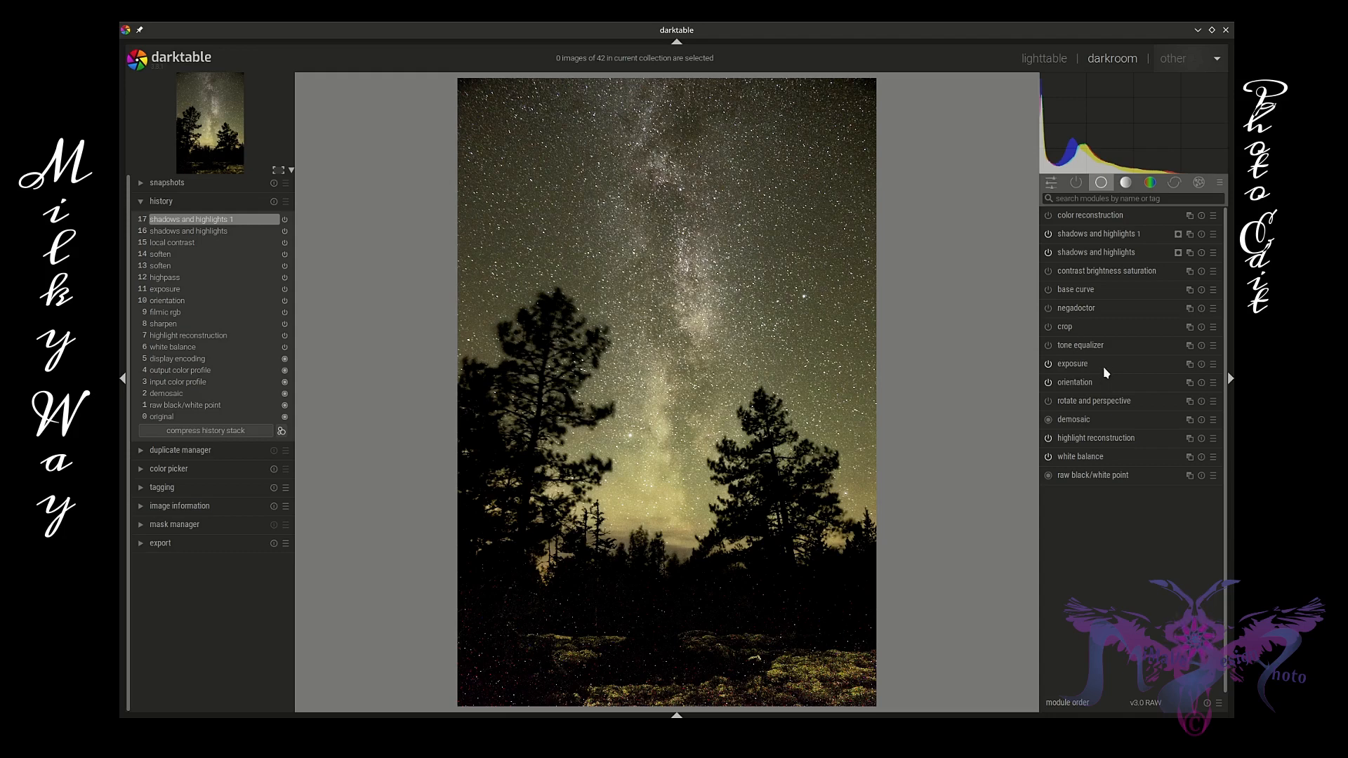
Enable denoise (profiled) with its default settings and check its profile and wavelet options.
click(1179, 183)
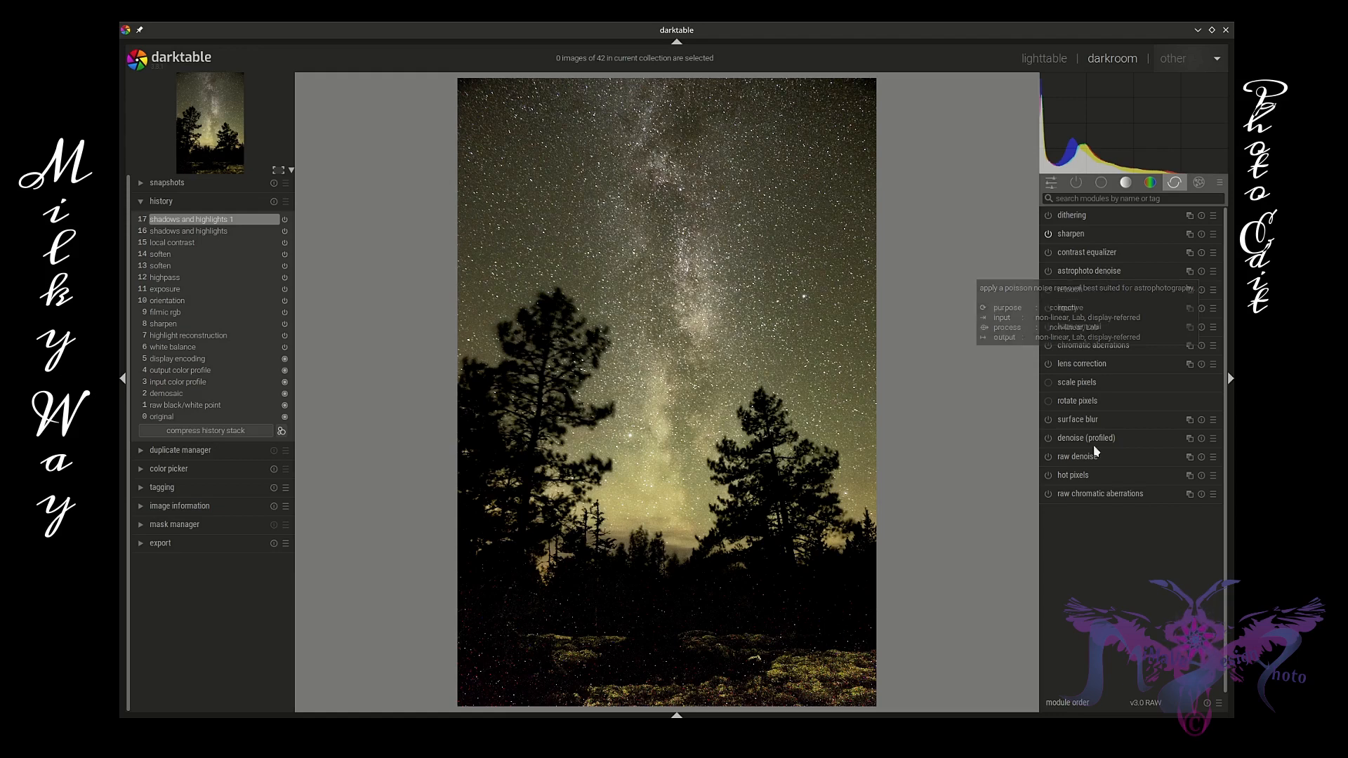
click(1048, 440)
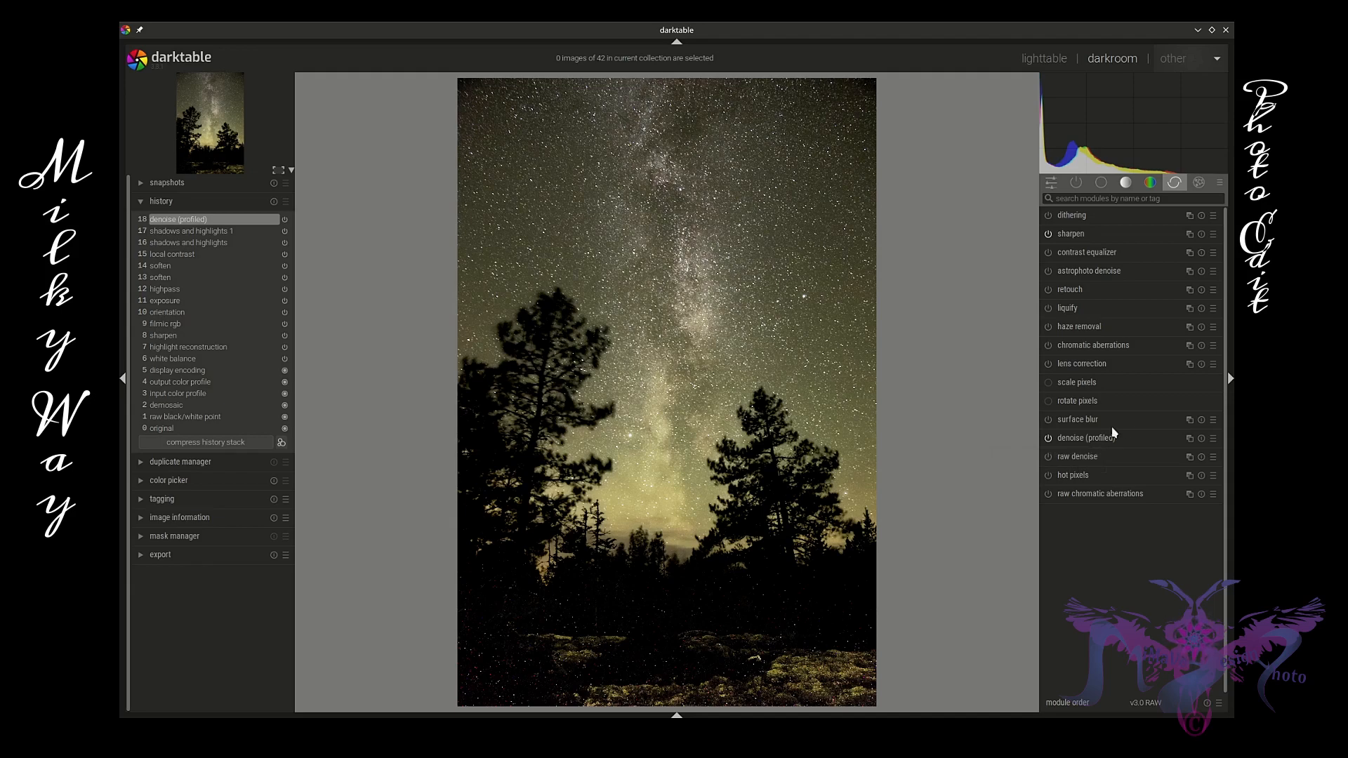
click(1128, 438)
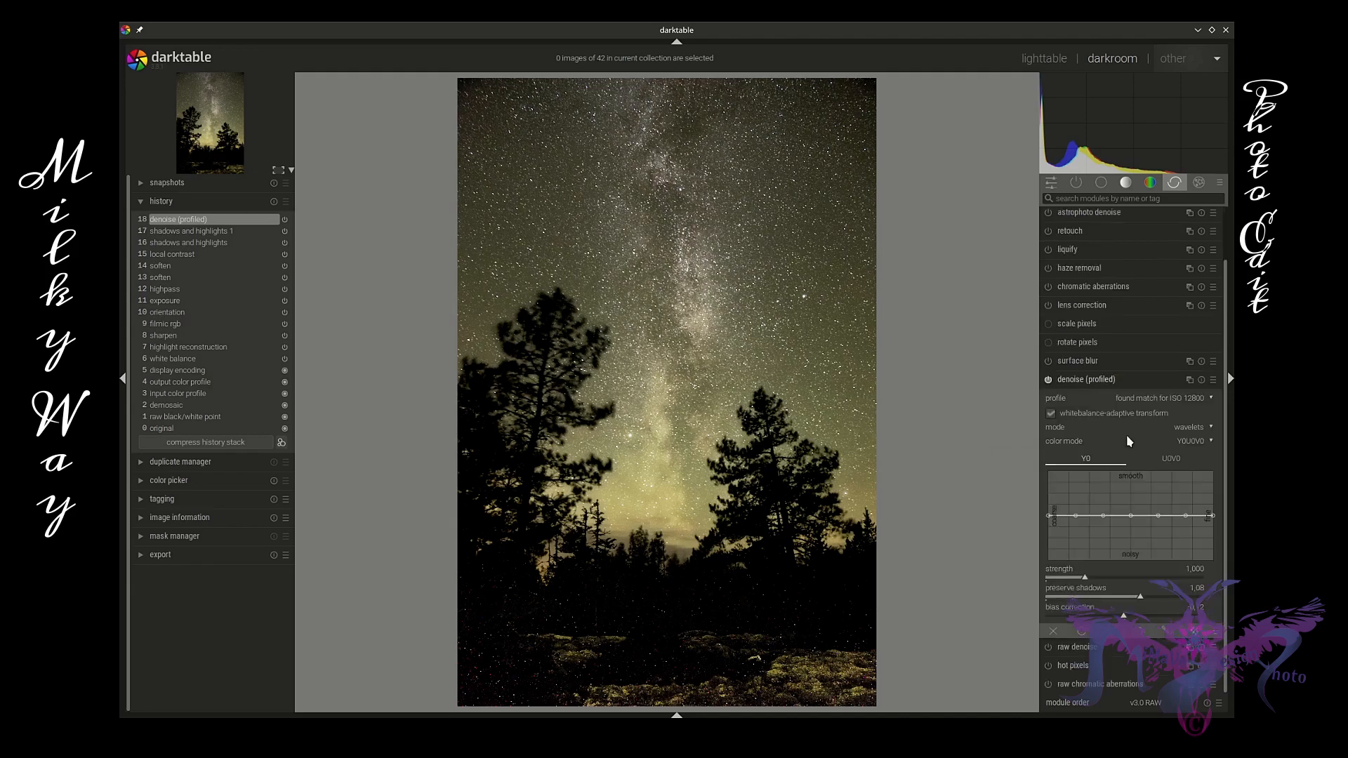
click(1155, 388)
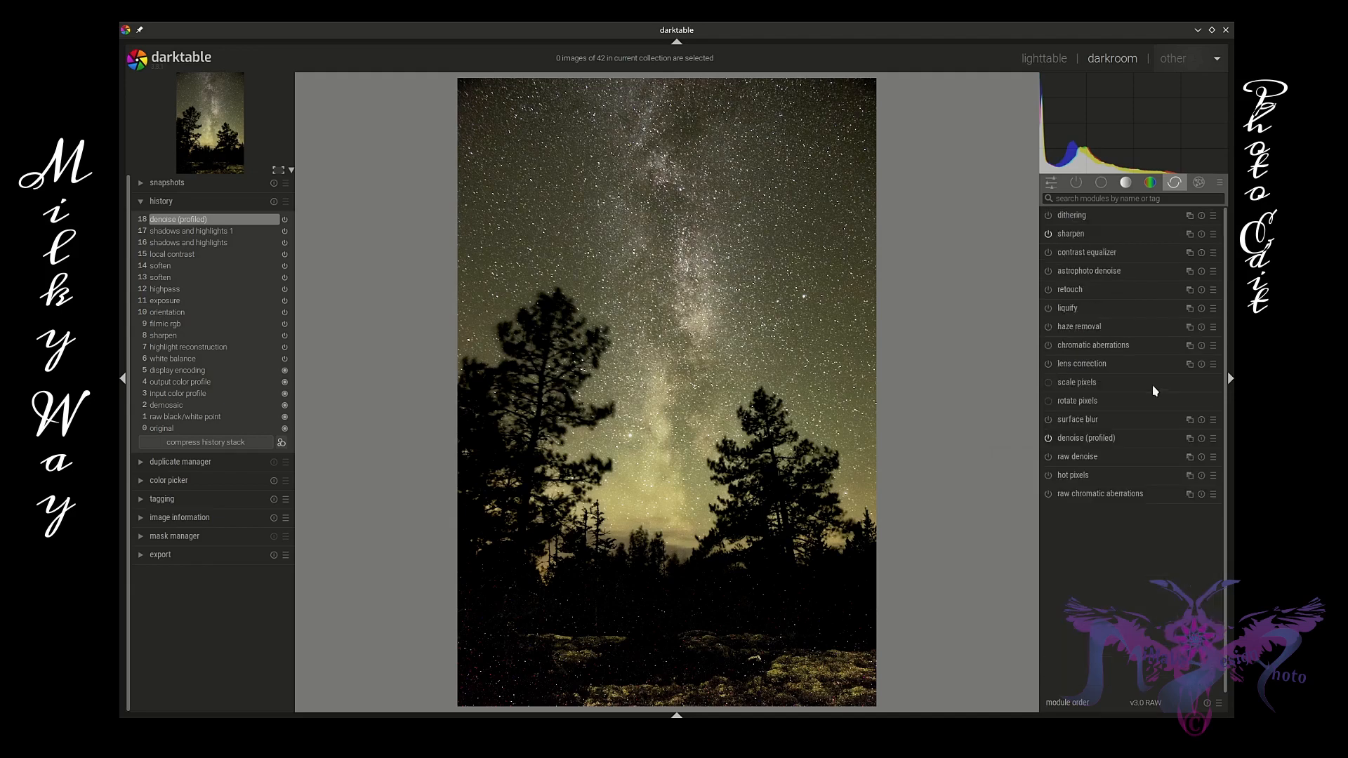
Enable raw denoise and set its noise threshold to 0.005.
click(1049, 457)
click(1102, 455)
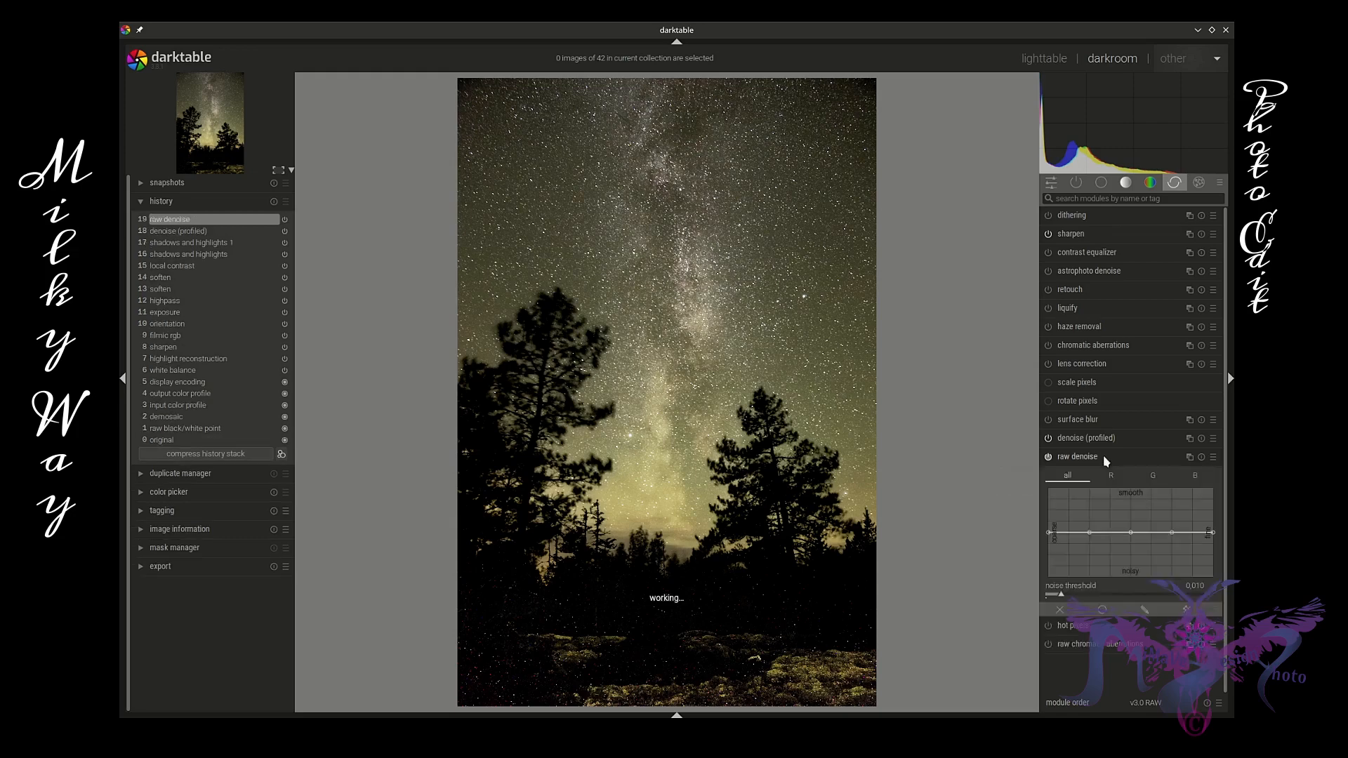
scroll(679, 455, up, 3)
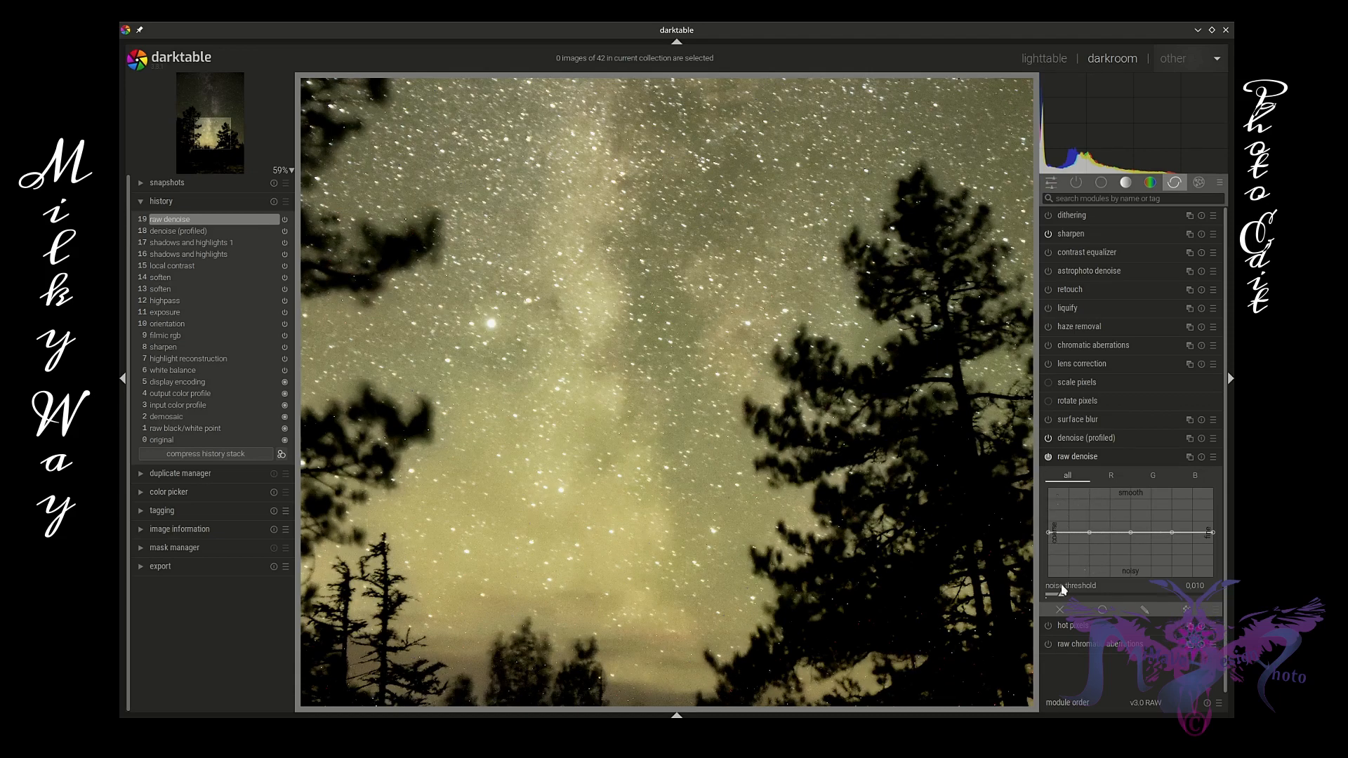
drag(1062, 596, 1054, 597)
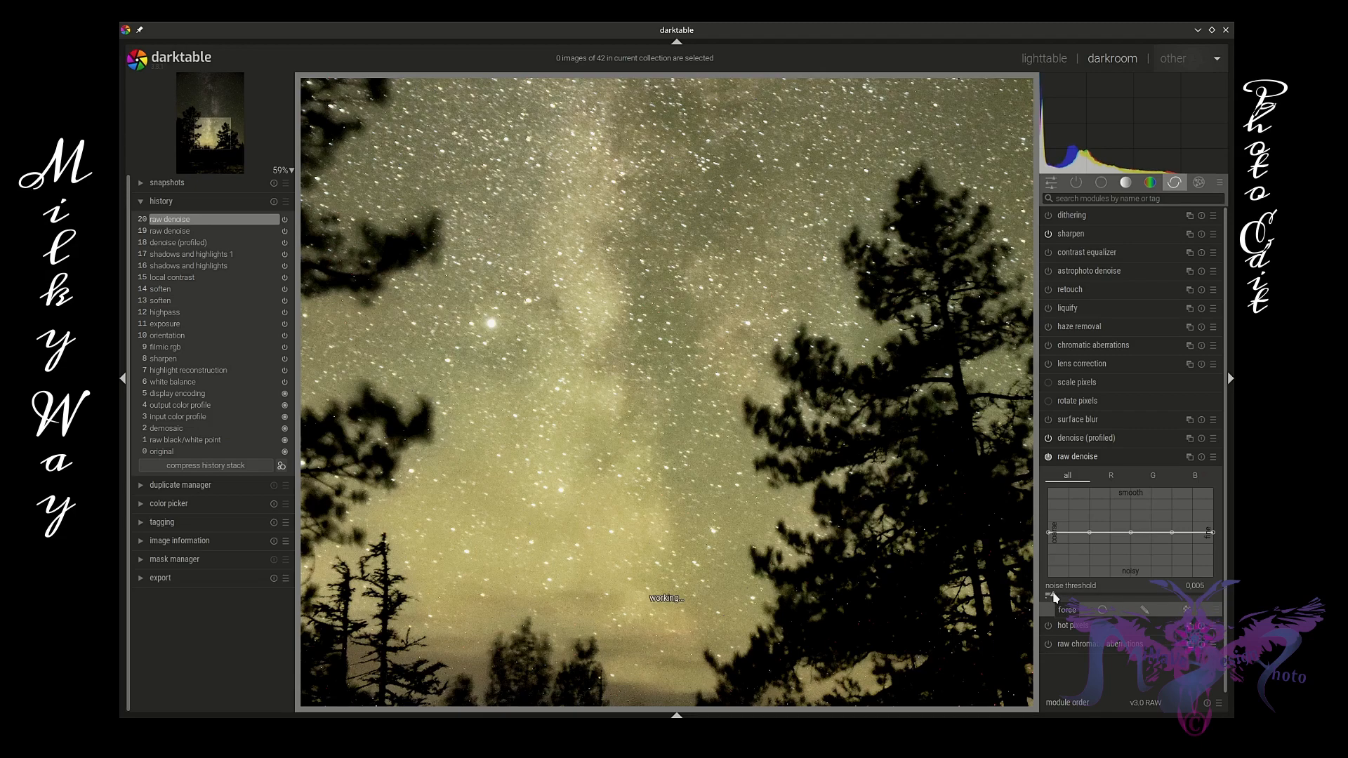
click(1090, 457)
middle_click(599, 441)
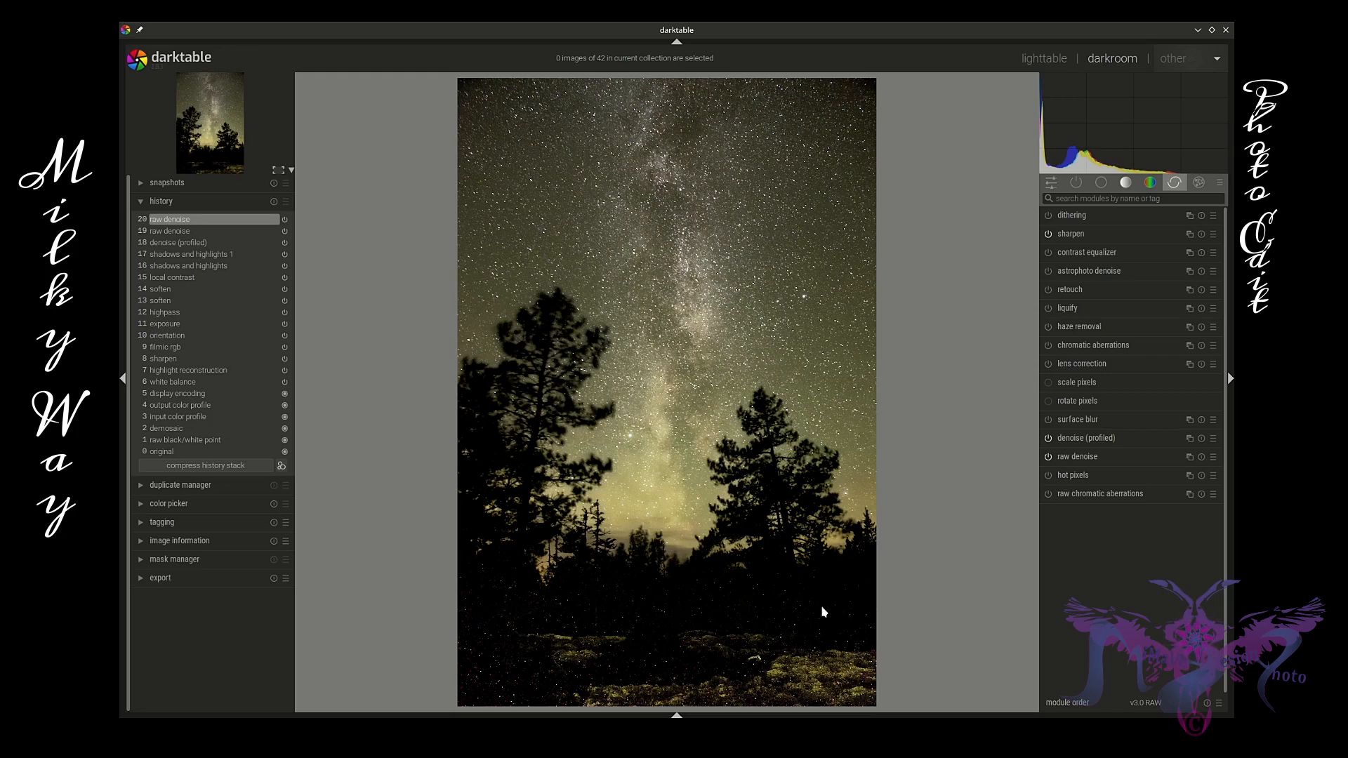
Enable hot pixels correction with detection by 3 neighbors and set its strength to 0.3196.
click(1123, 476)
click(1048, 476)
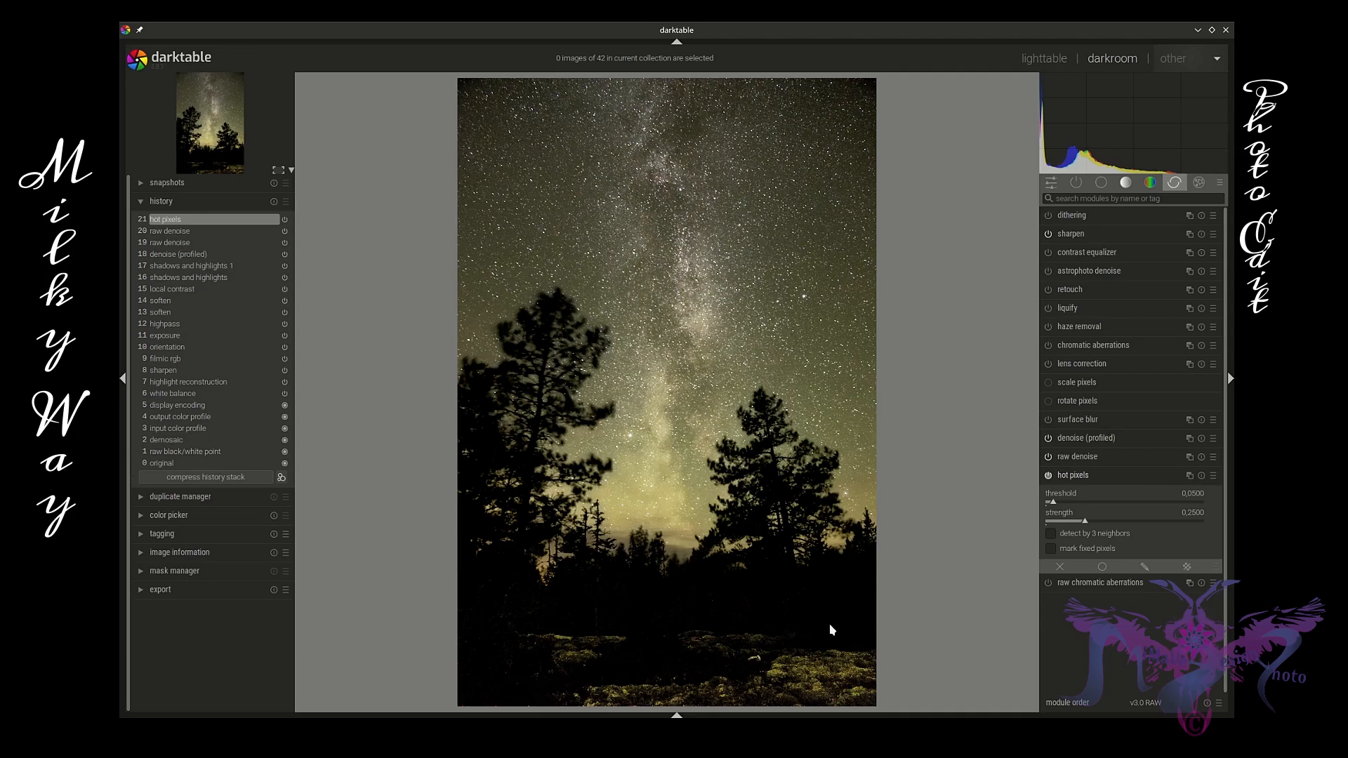
scroll(828, 624, up, 3)
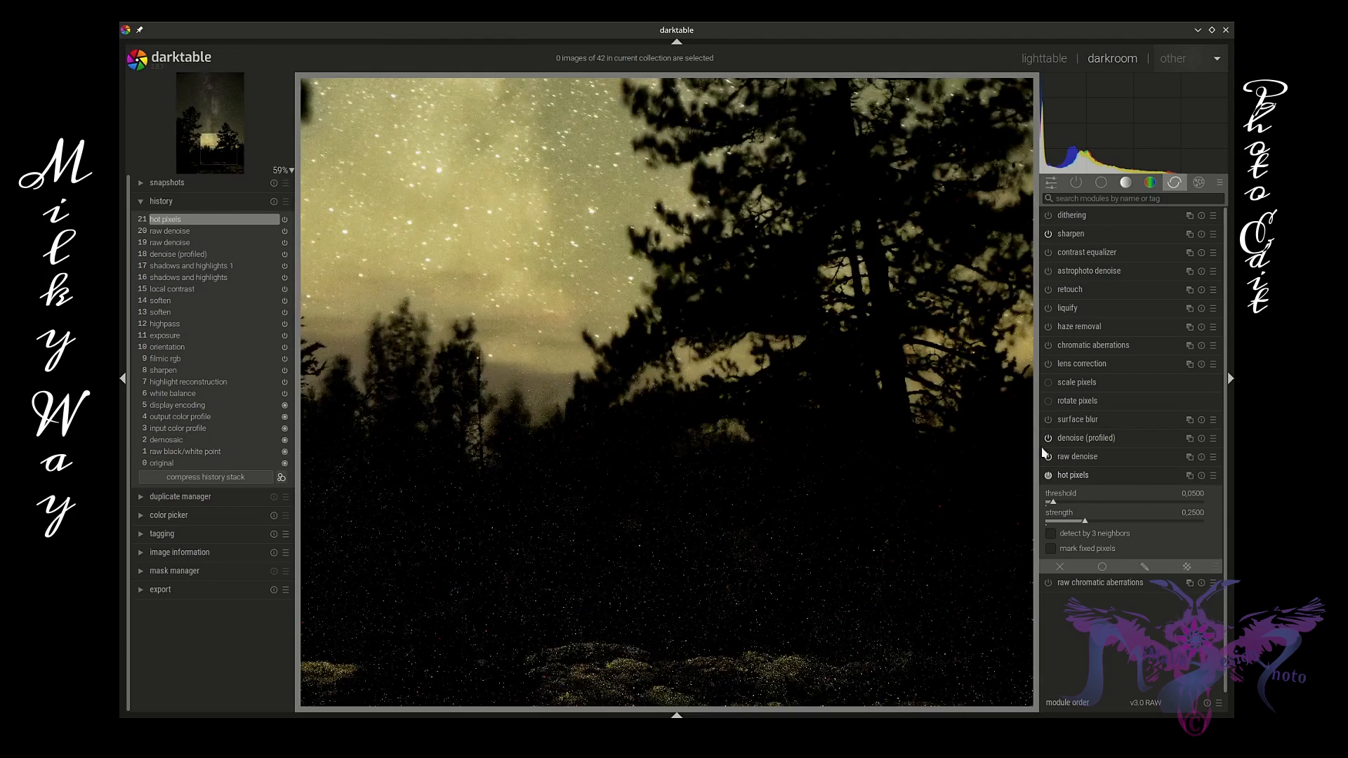
click(1053, 533)
click(1093, 521)
drag(1094, 524, 1097, 522)
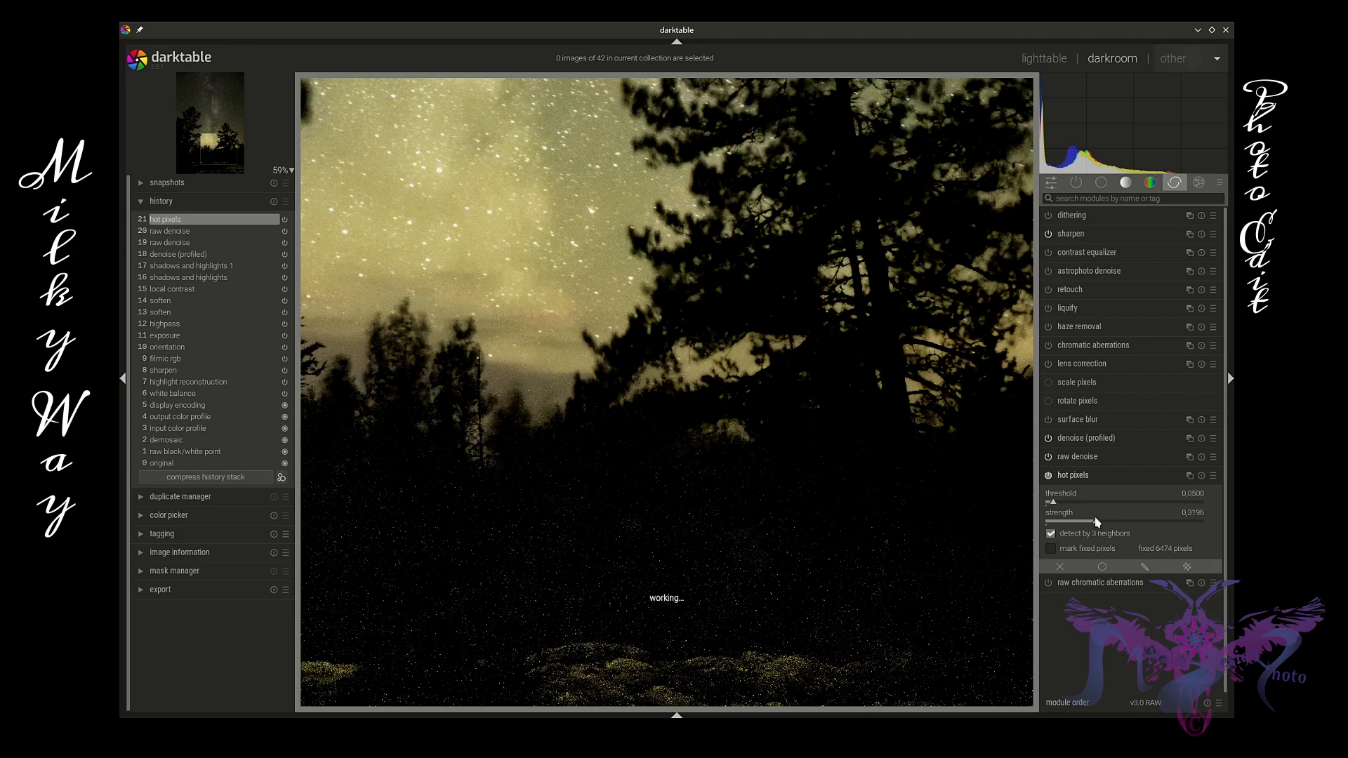
Set the hot pixels threshold to 0.0323 and check the effect on the stars up close.
click(1051, 504)
click(1050, 504)
scroll(849, 520, down, 5)
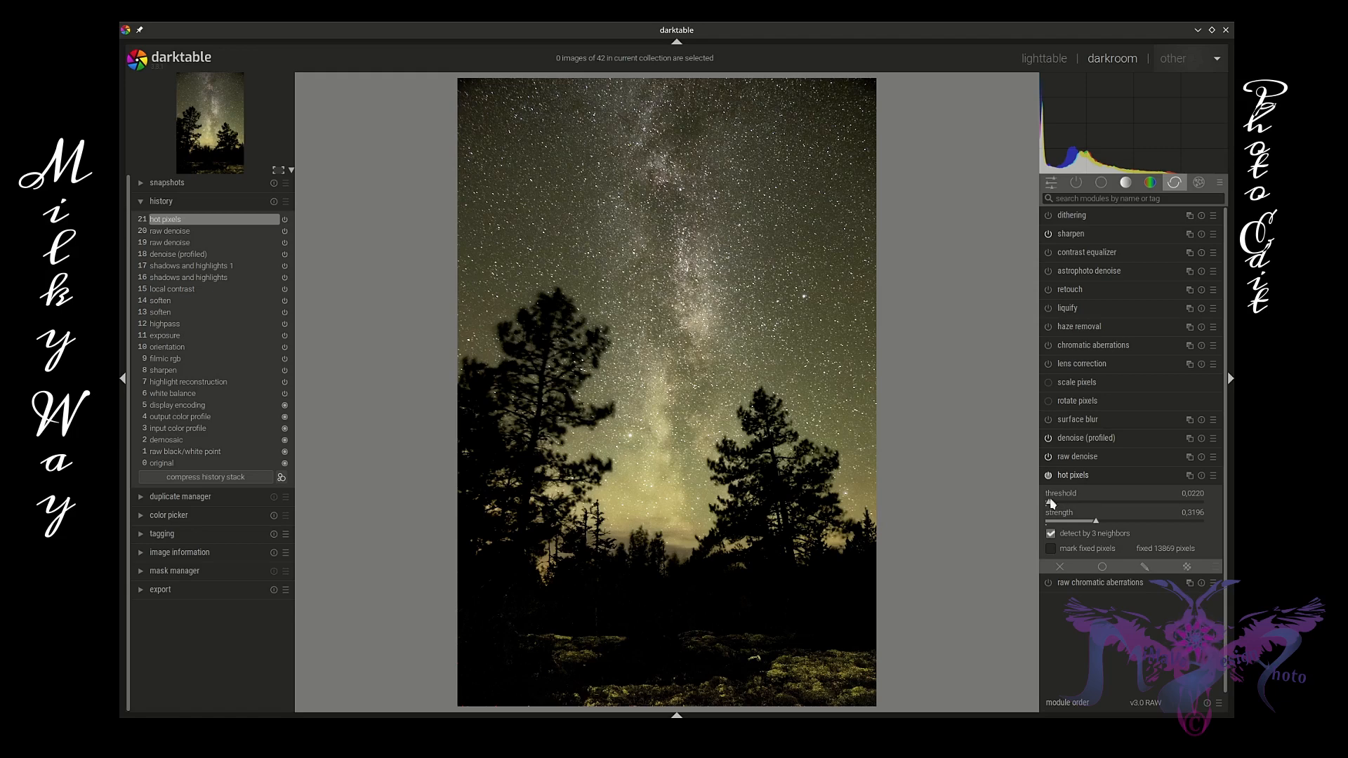
drag(1051, 503, 1052, 505)
scroll(554, 243, up, 3)
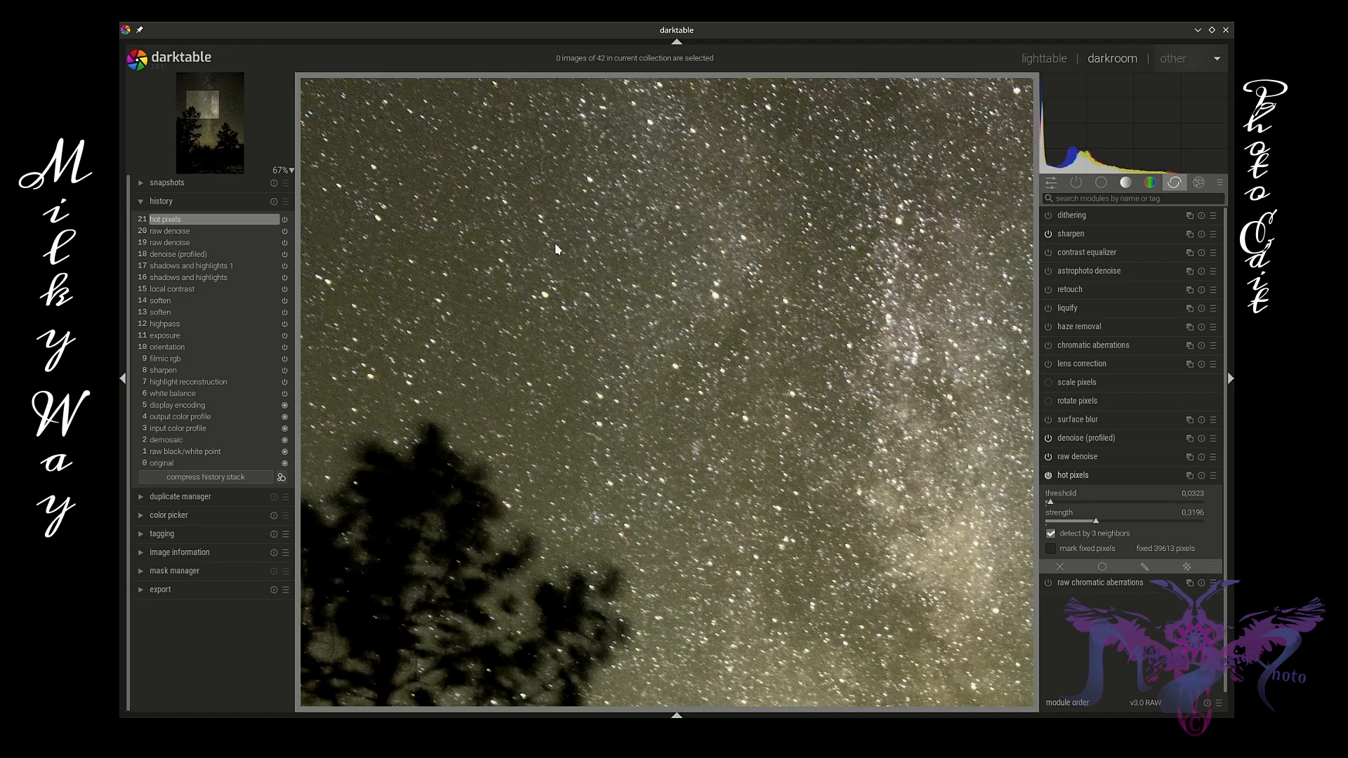
scroll(555, 245, down, 3)
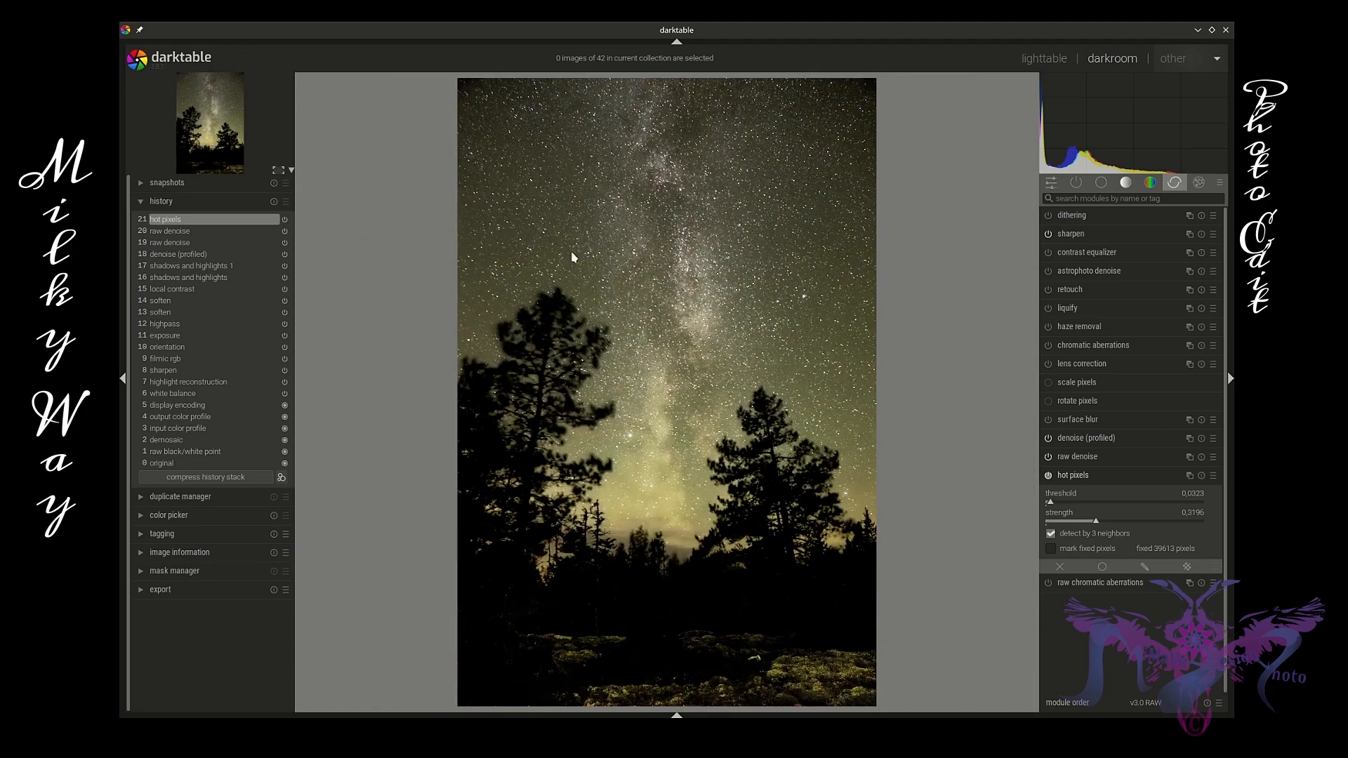
scroll(571, 251, up, 4)
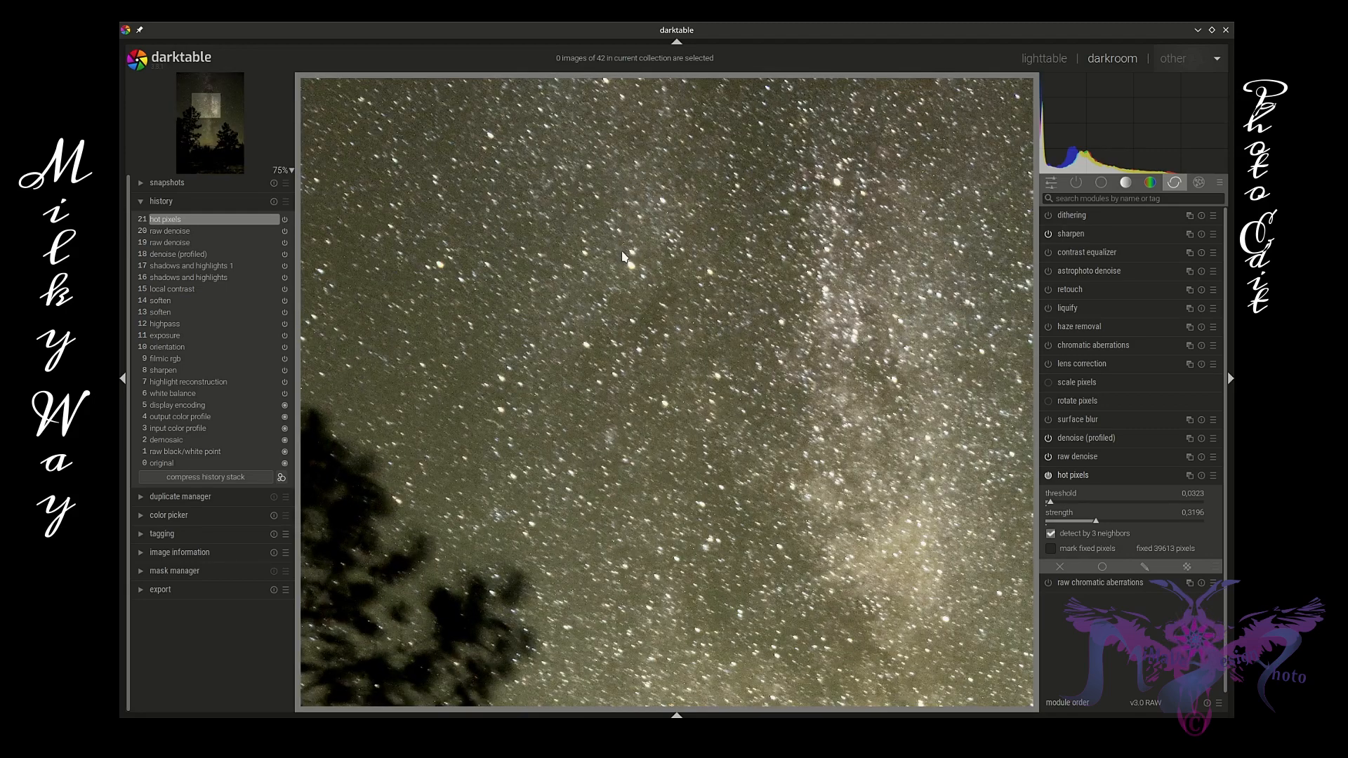
scroll(622, 257, down, 3)
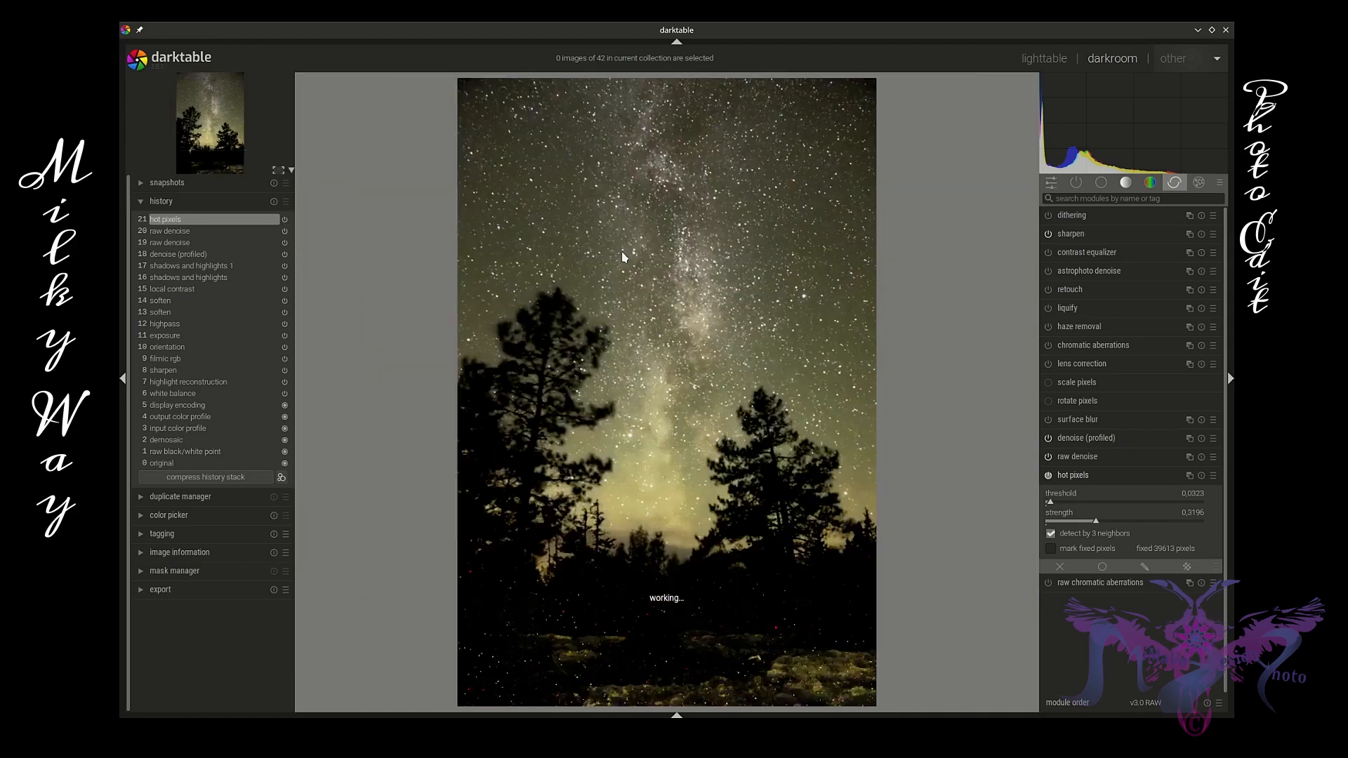
click(1144, 479)
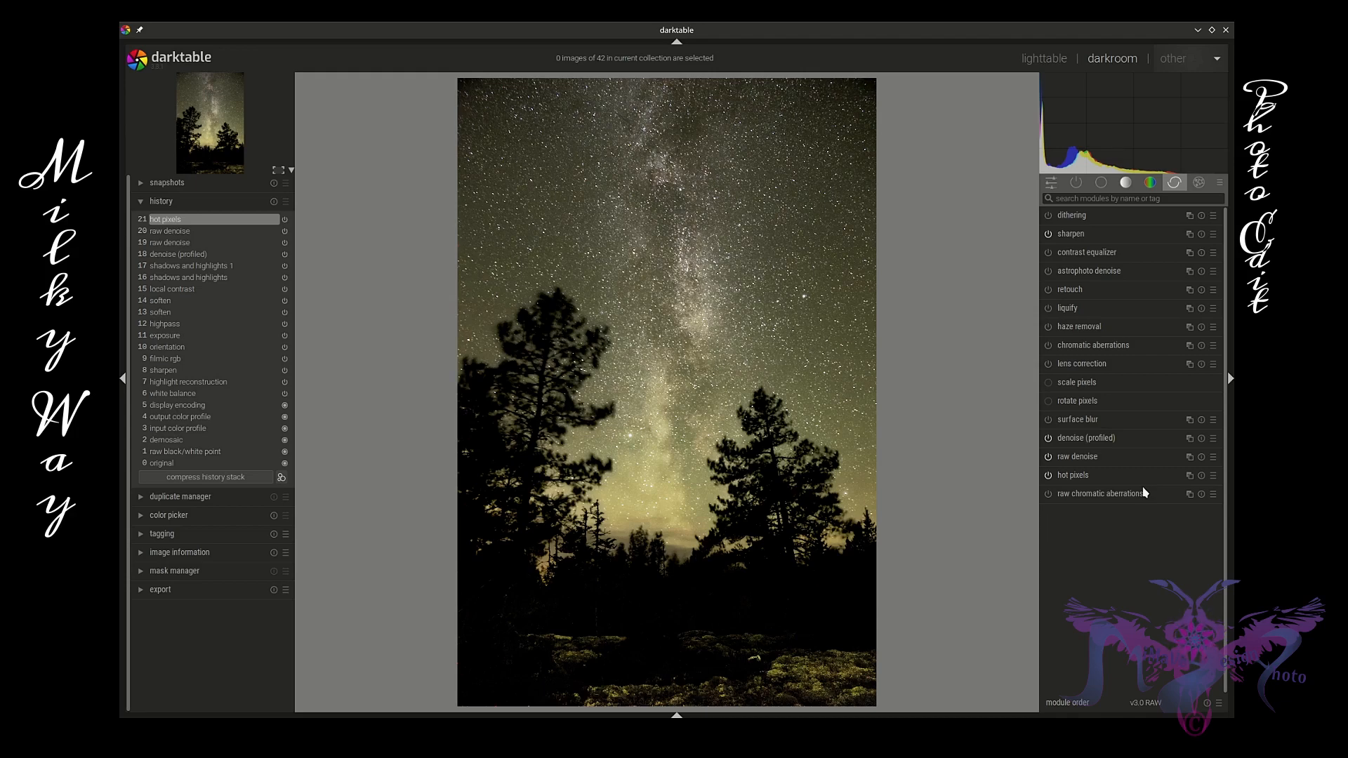
Apply a velvia preset with strength 80% and HSV color blending at 41% opacity, and set mid-tones bias to 0.51.
click(1150, 183)
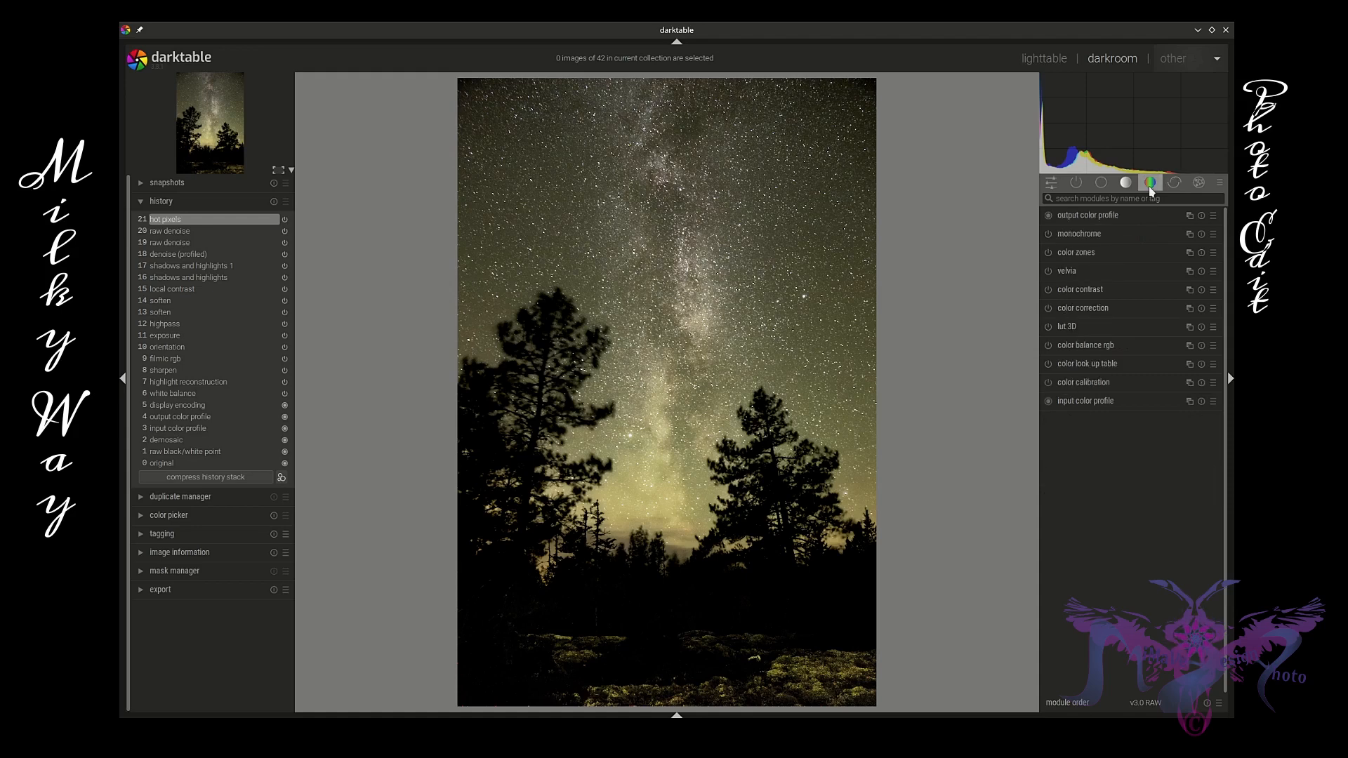
click(1213, 271)
click(1189, 288)
click(1141, 273)
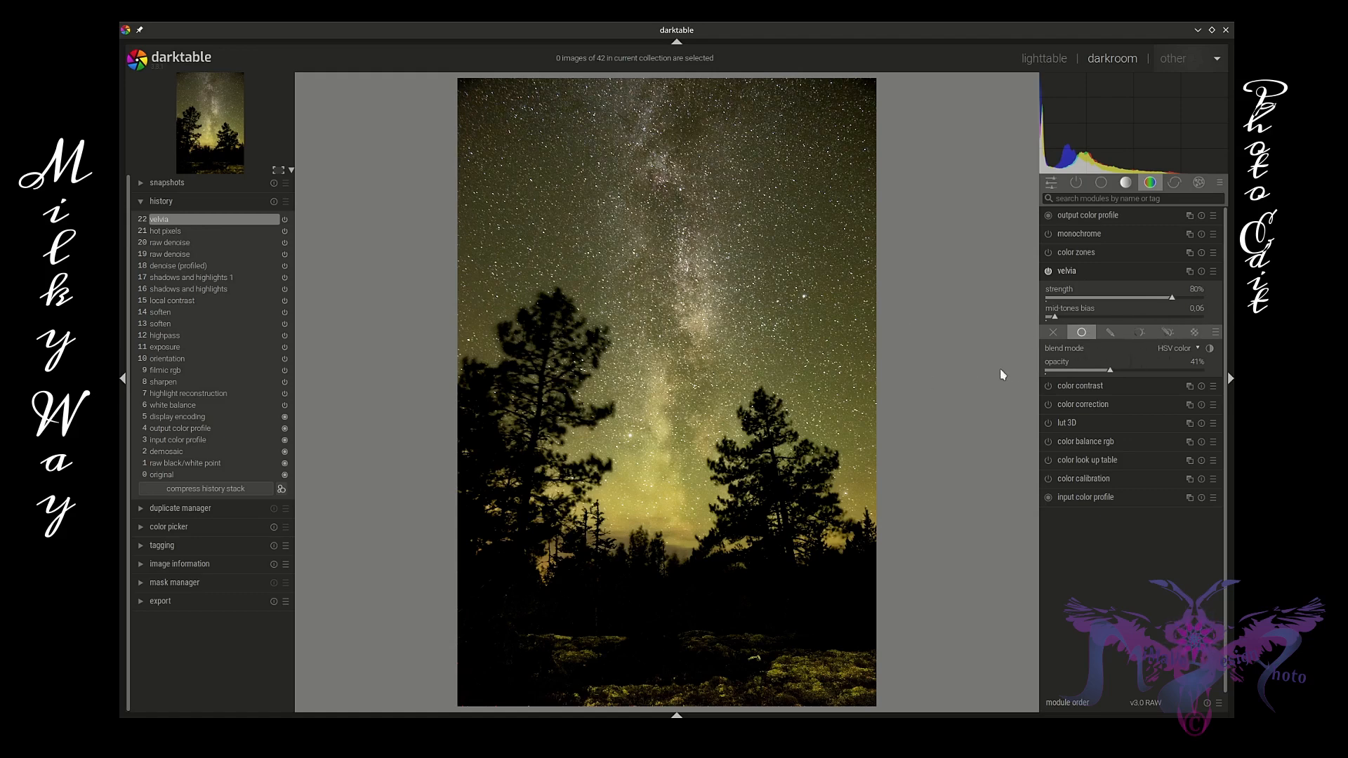
mouse_move(1061, 316)
mouse_down()
mouse_move(1047, 321)
mouse_move(1176, 320)
mouse_move(1078, 322)
mouse_up()
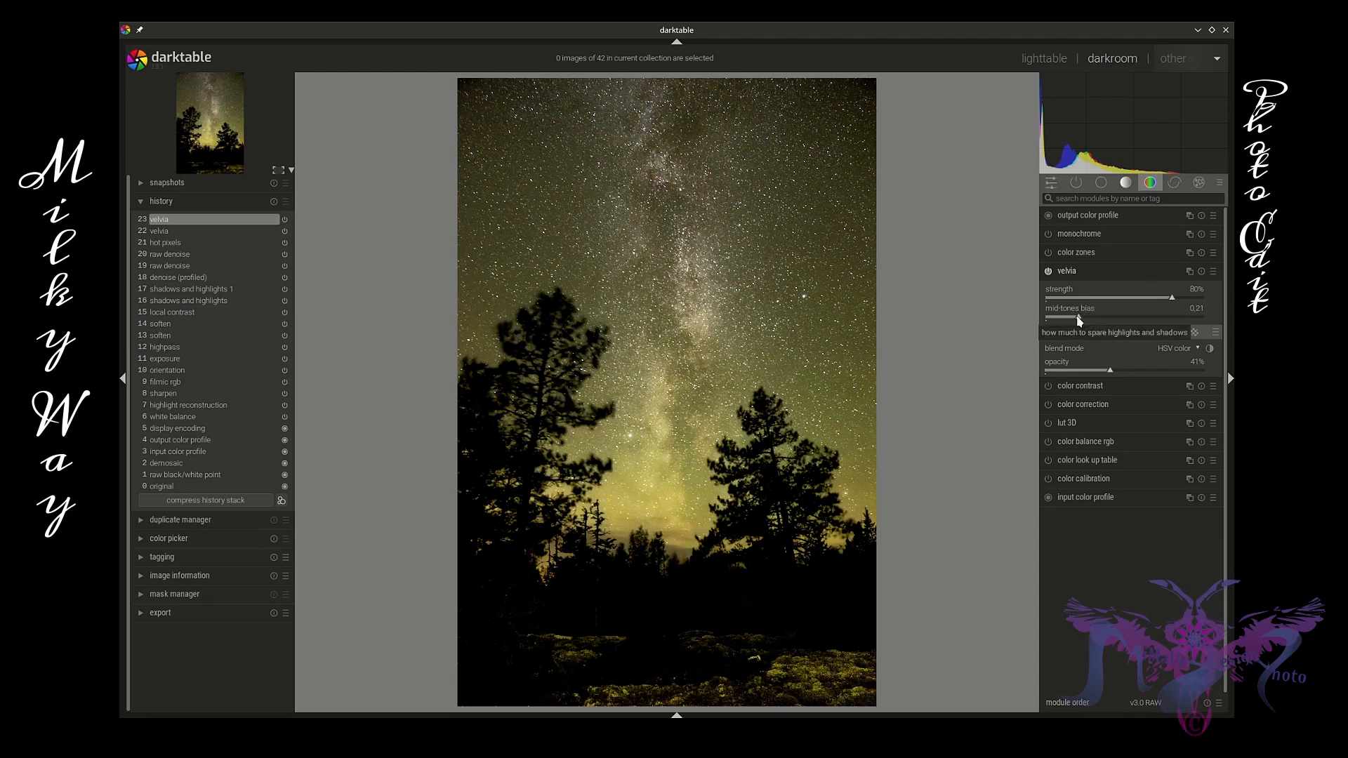
drag(1071, 319, 1126, 326)
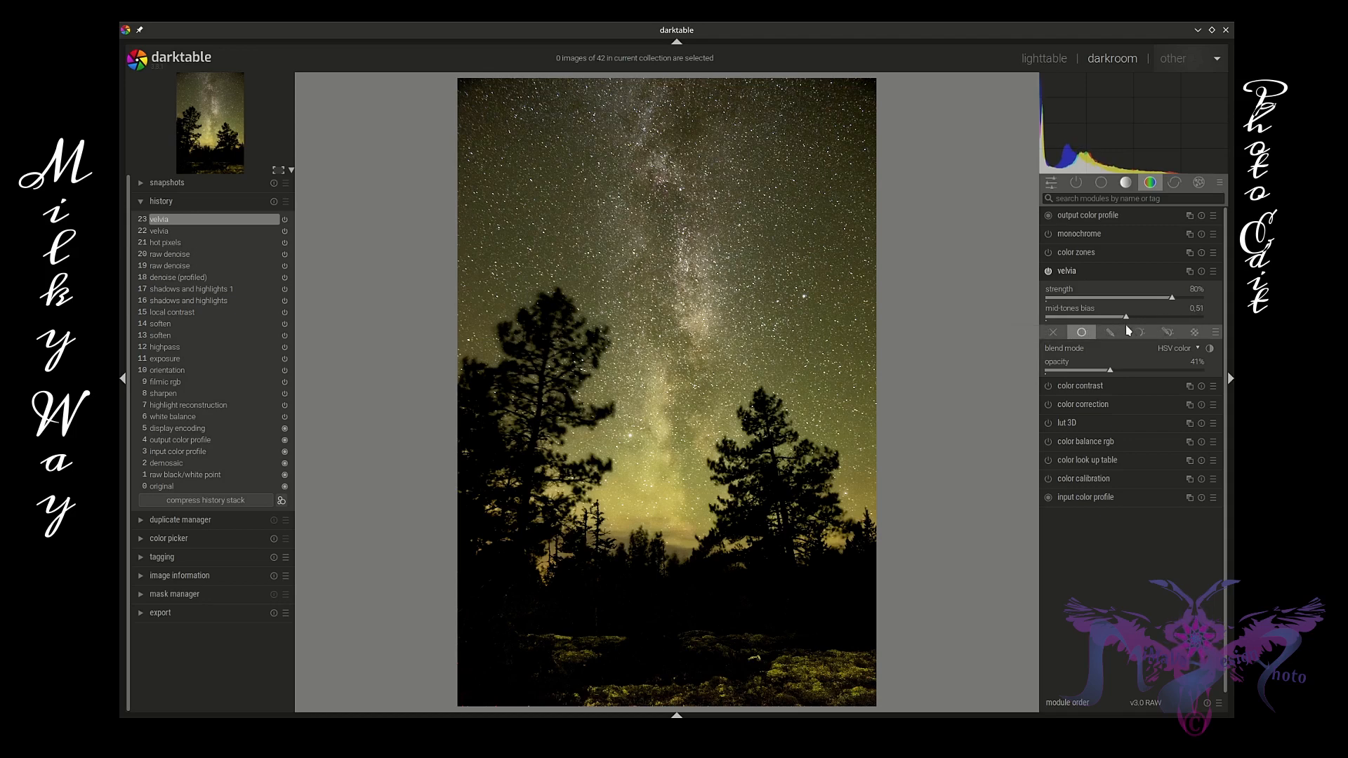
click(1115, 272)
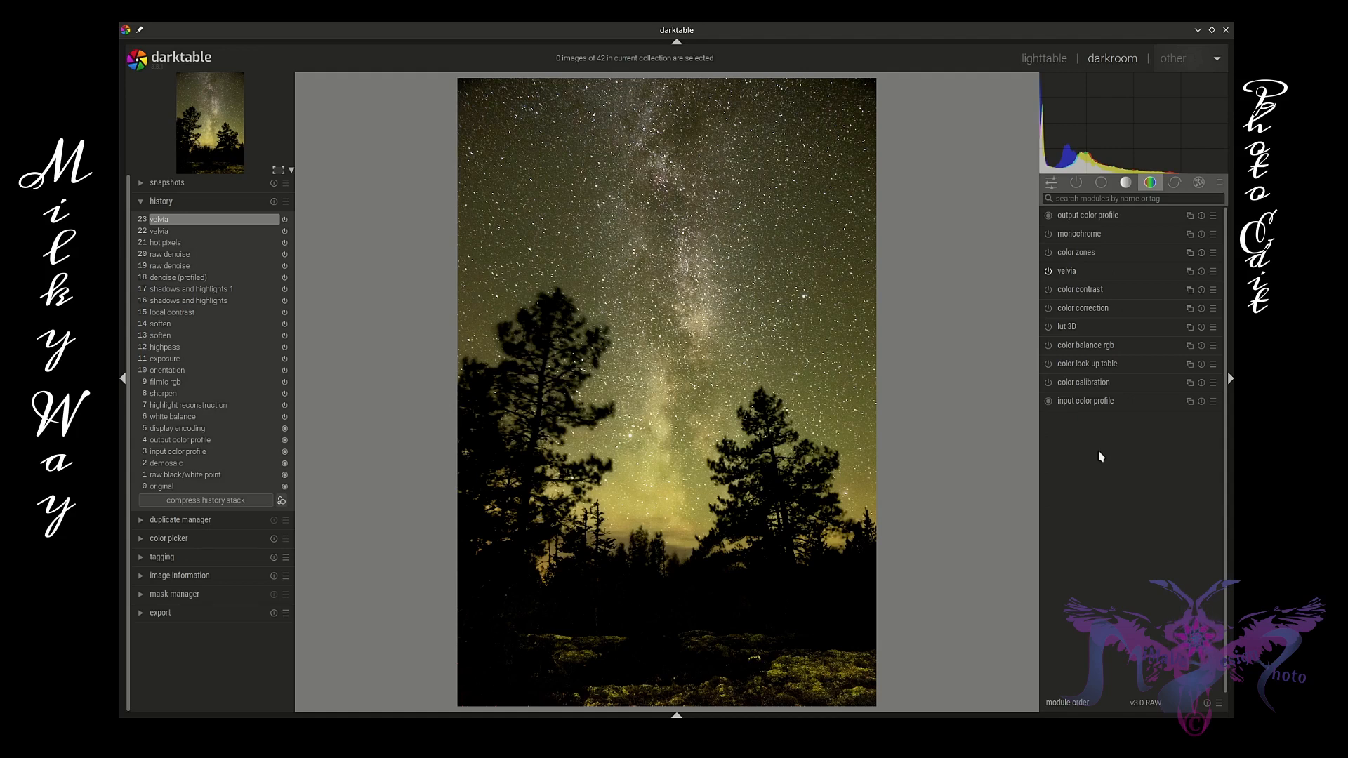
Shape the color zones saturation curve to boost yellow-orange and blue while lowering green and red.
click(1092, 255)
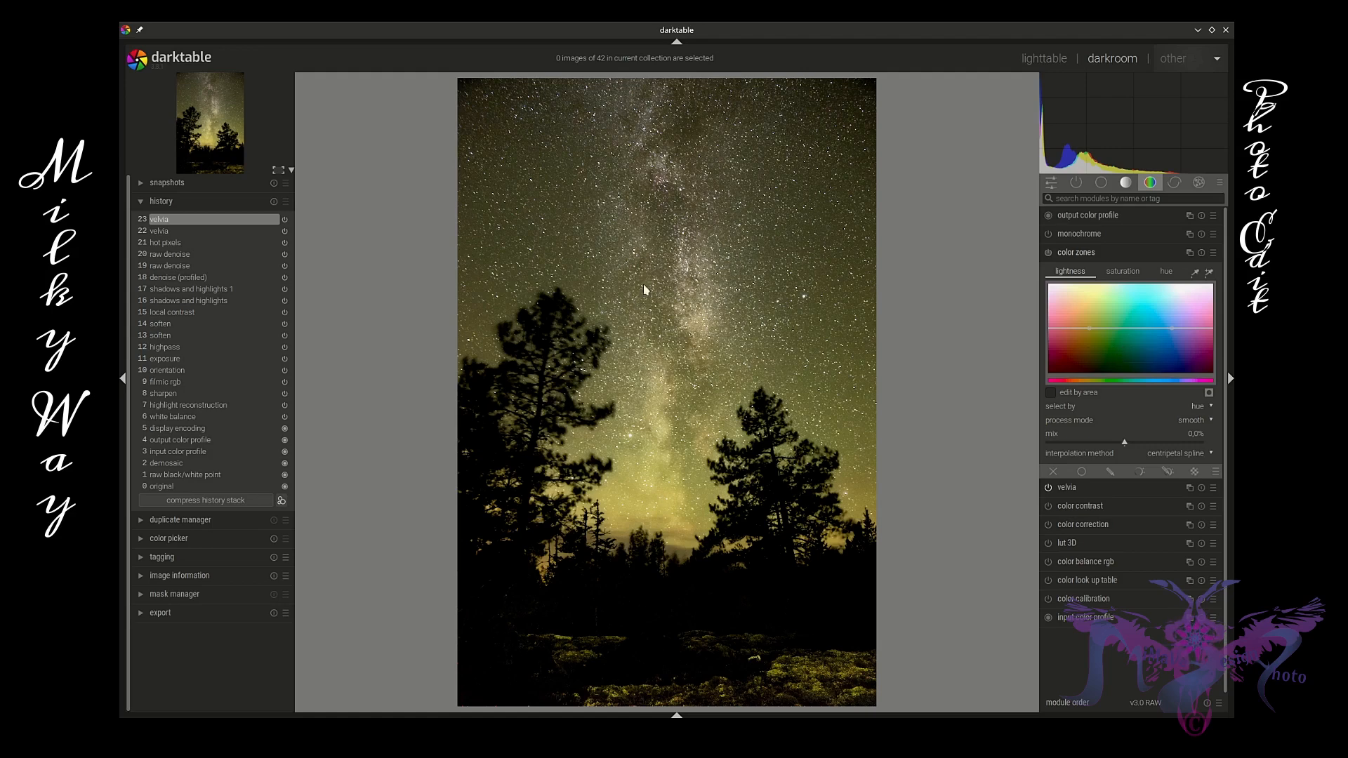
click(1122, 272)
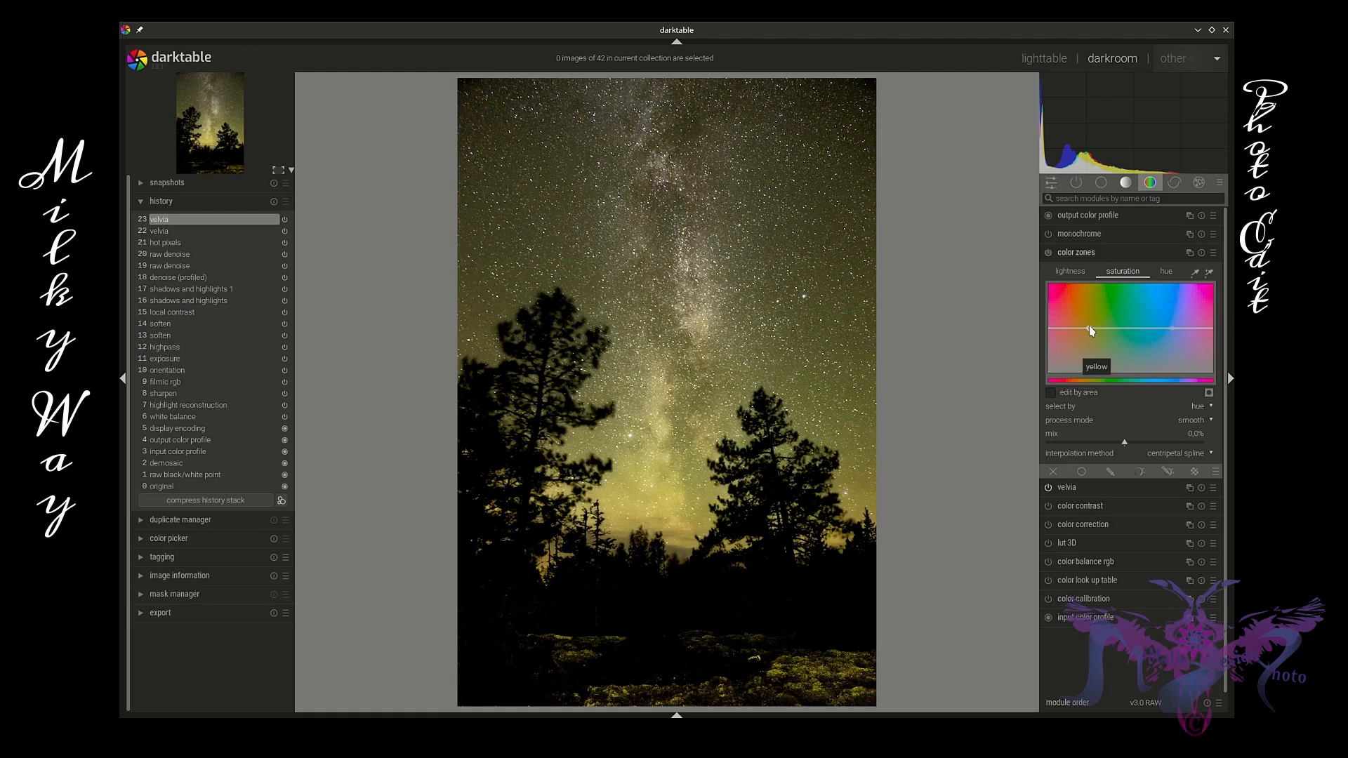
mouse_move(1089, 328)
mouse_down()
mouse_move(1081, 298)
mouse_move(1104, 327)
mouse_up()
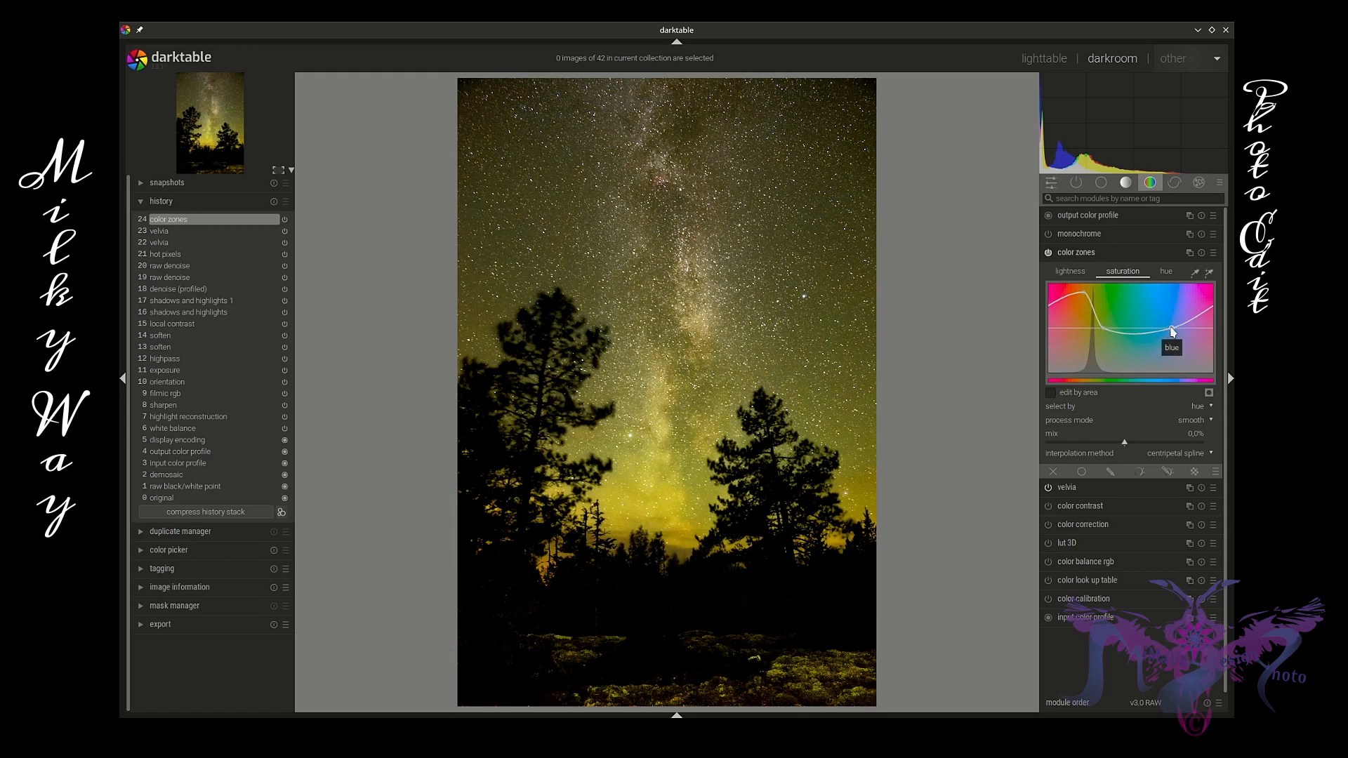
drag(1169, 333, 1164, 293)
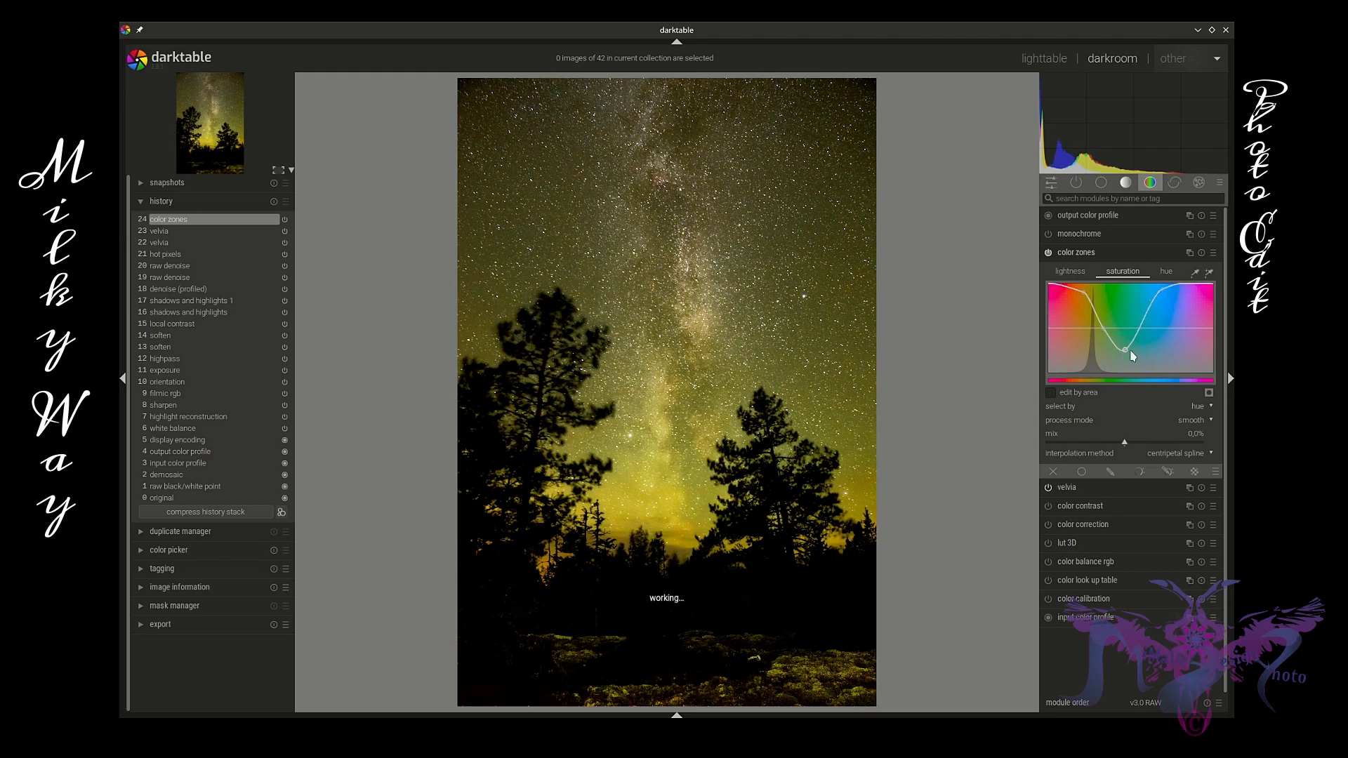
drag(1122, 339, 1093, 336)
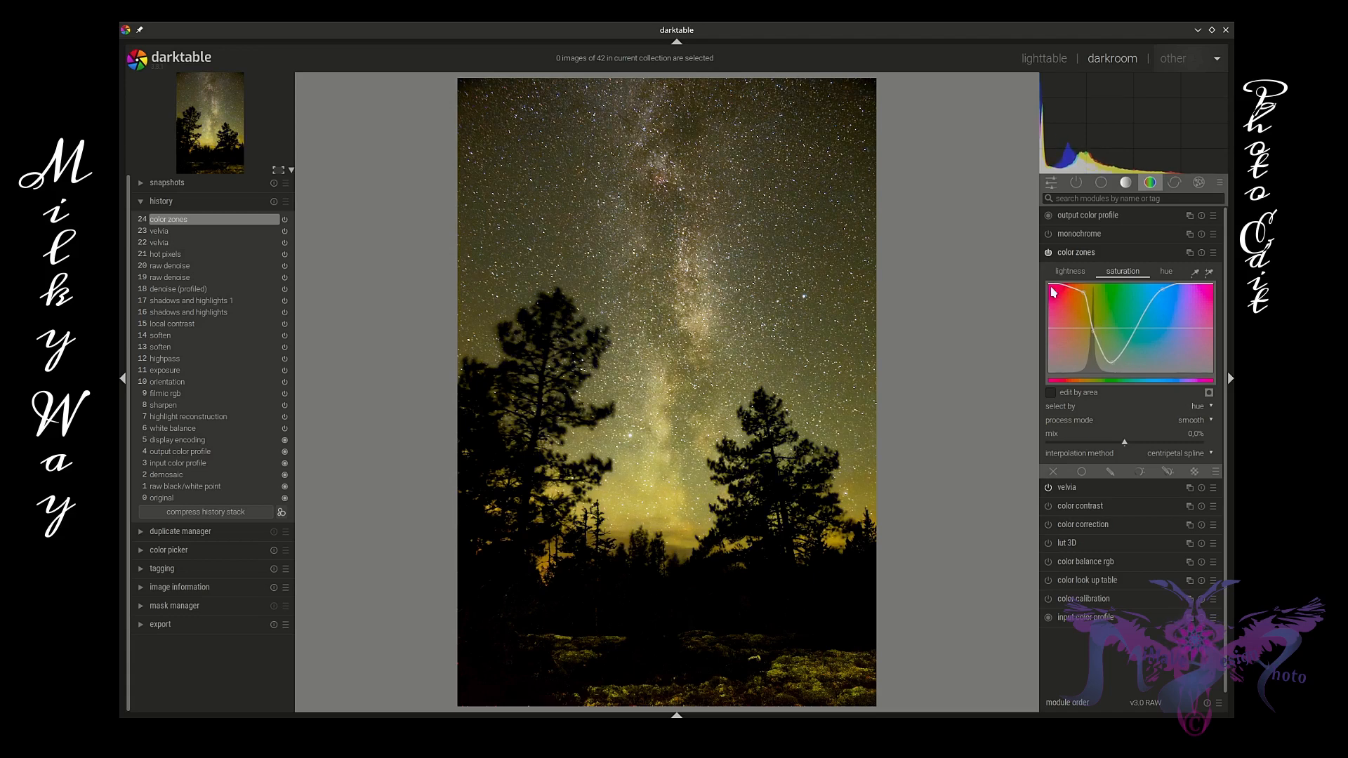
drag(1058, 291, 1088, 298)
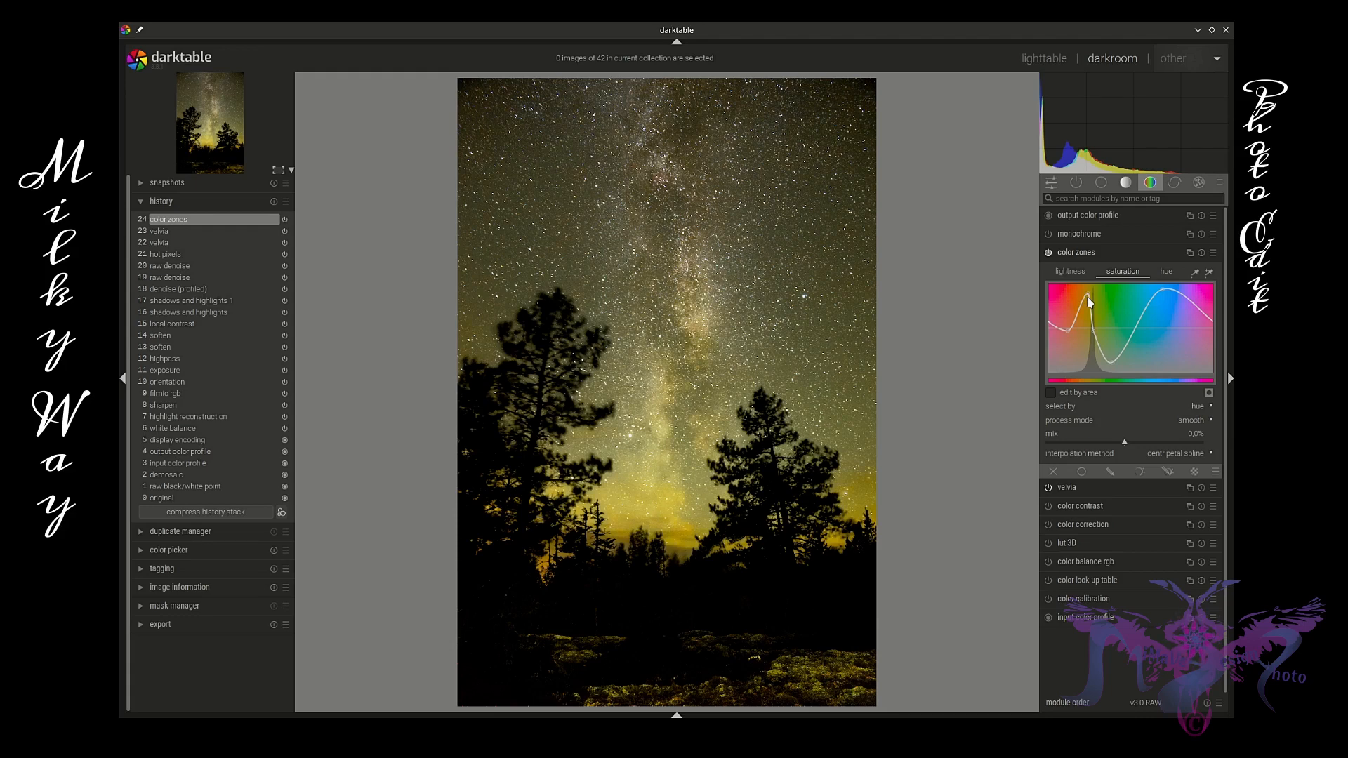
Refine the red-orange part of the saturation curve, reshape its blue and magenta end, and switch color zones to lightness.
mouse_move(1067, 333)
mouse_down()
mouse_move(1055, 323)
mouse_move(1058, 311)
mouse_move(1069, 342)
mouse_move(1070, 293)
mouse_move(1067, 345)
mouse_move(1068, 293)
mouse_move(1081, 334)
mouse_move(1066, 298)
mouse_move(1084, 327)
mouse_move(1080, 312)
mouse_up()
drag(1064, 313, 1066, 293)
drag(1185, 283, 1197, 335)
drag(1143, 309, 1159, 358)
drag(1131, 374, 1154, 320)
click(1070, 273)
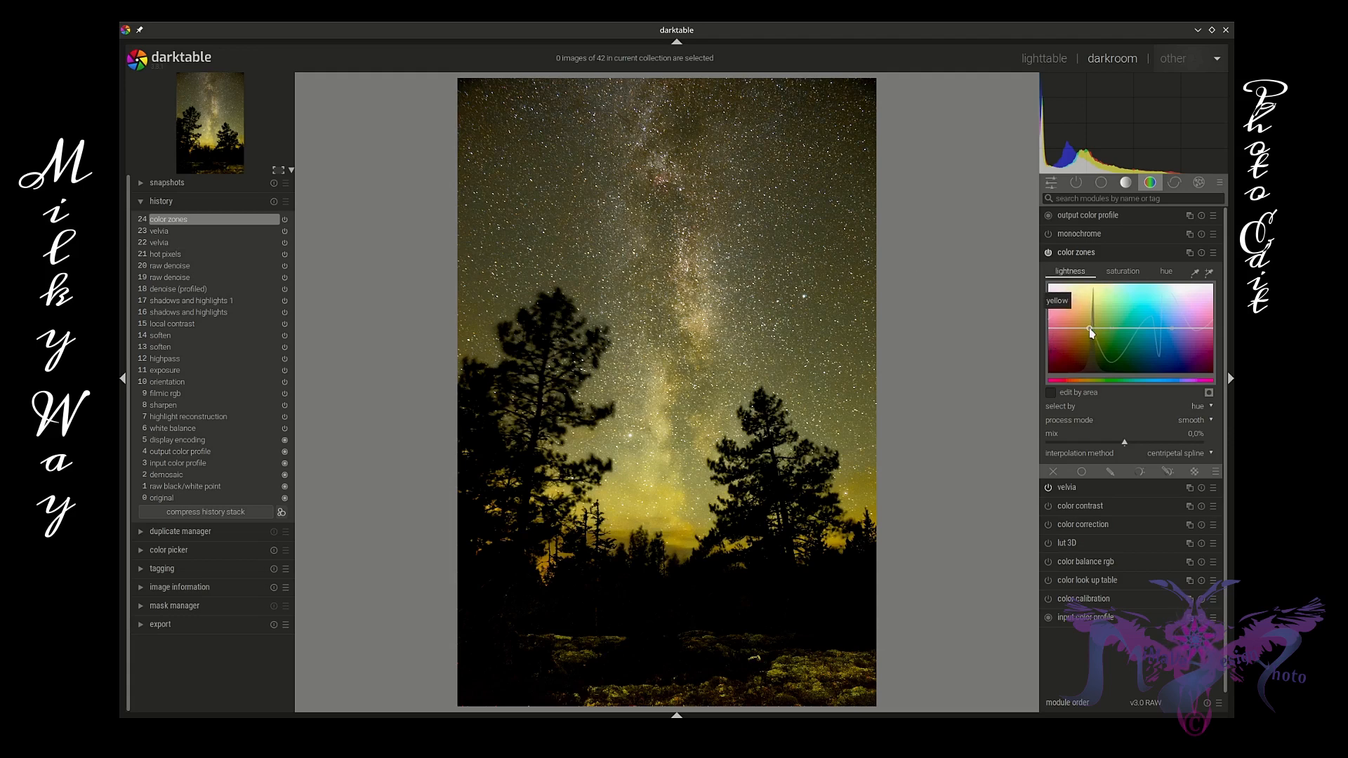
Shape the color zones lightness curve, raising the red-orange and blue ranges and adjusting the green dip between them.
drag(1091, 331, 1089, 318)
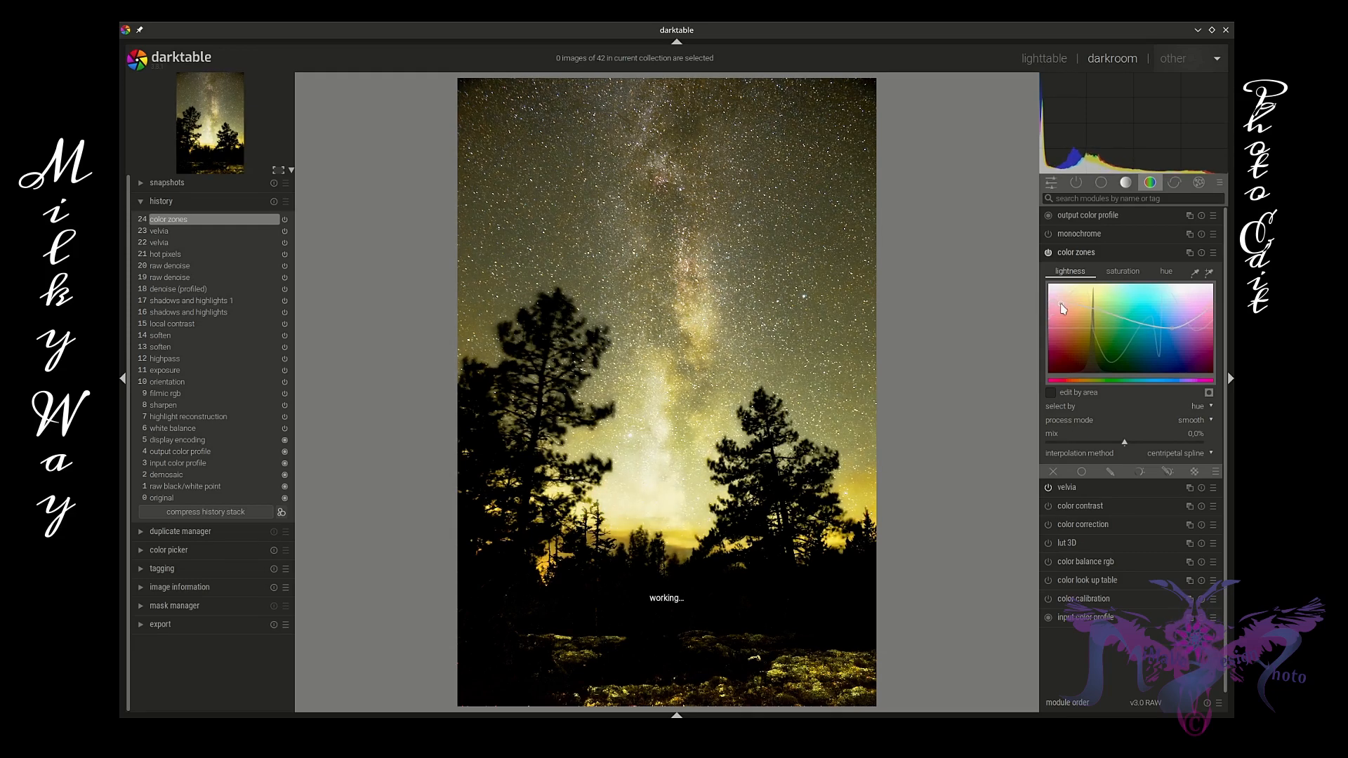
mouse_move(1096, 310)
mouse_down()
mouse_move(1092, 339)
mouse_move(1065, 298)
mouse_move(1048, 320)
mouse_move(1092, 334)
mouse_move(1123, 310)
mouse_up()
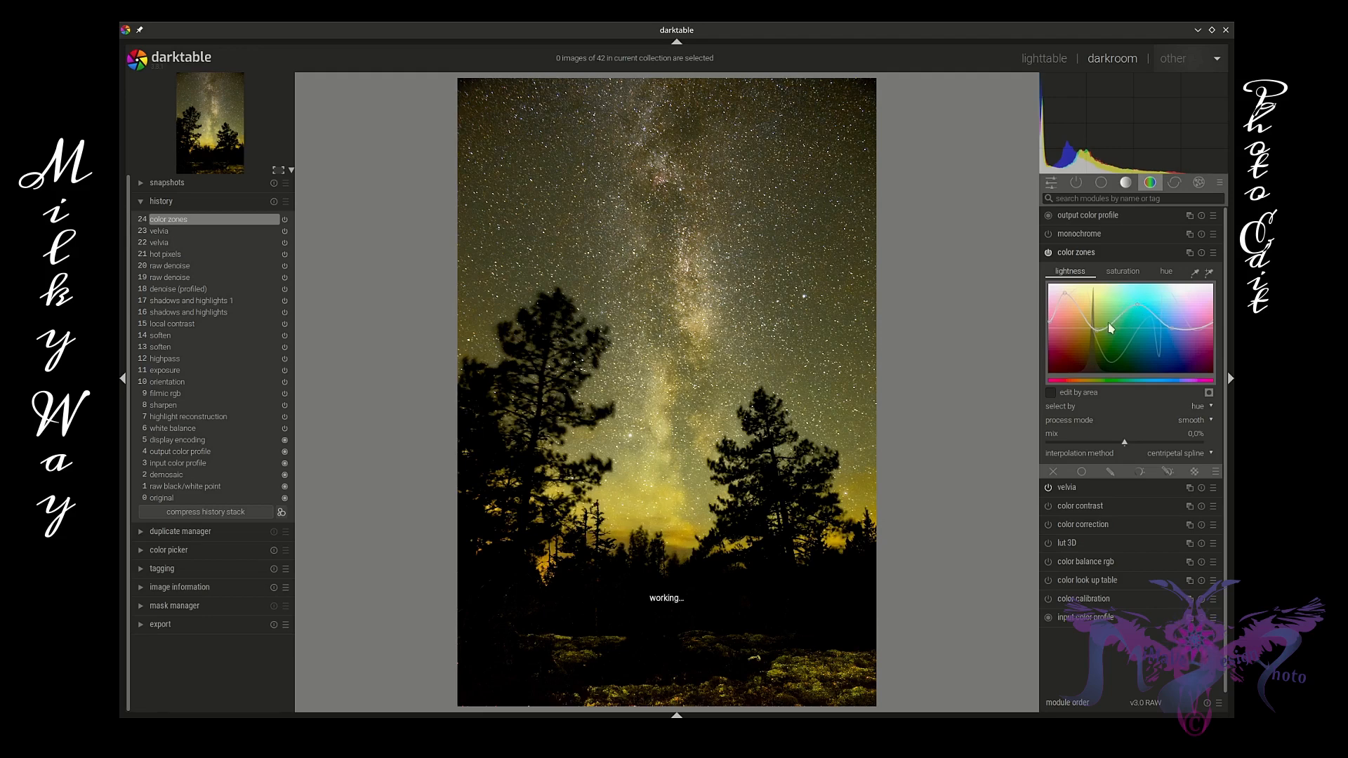
mouse_move(1099, 334)
mouse_down()
mouse_move(1099, 348)
mouse_move(1109, 338)
mouse_up()
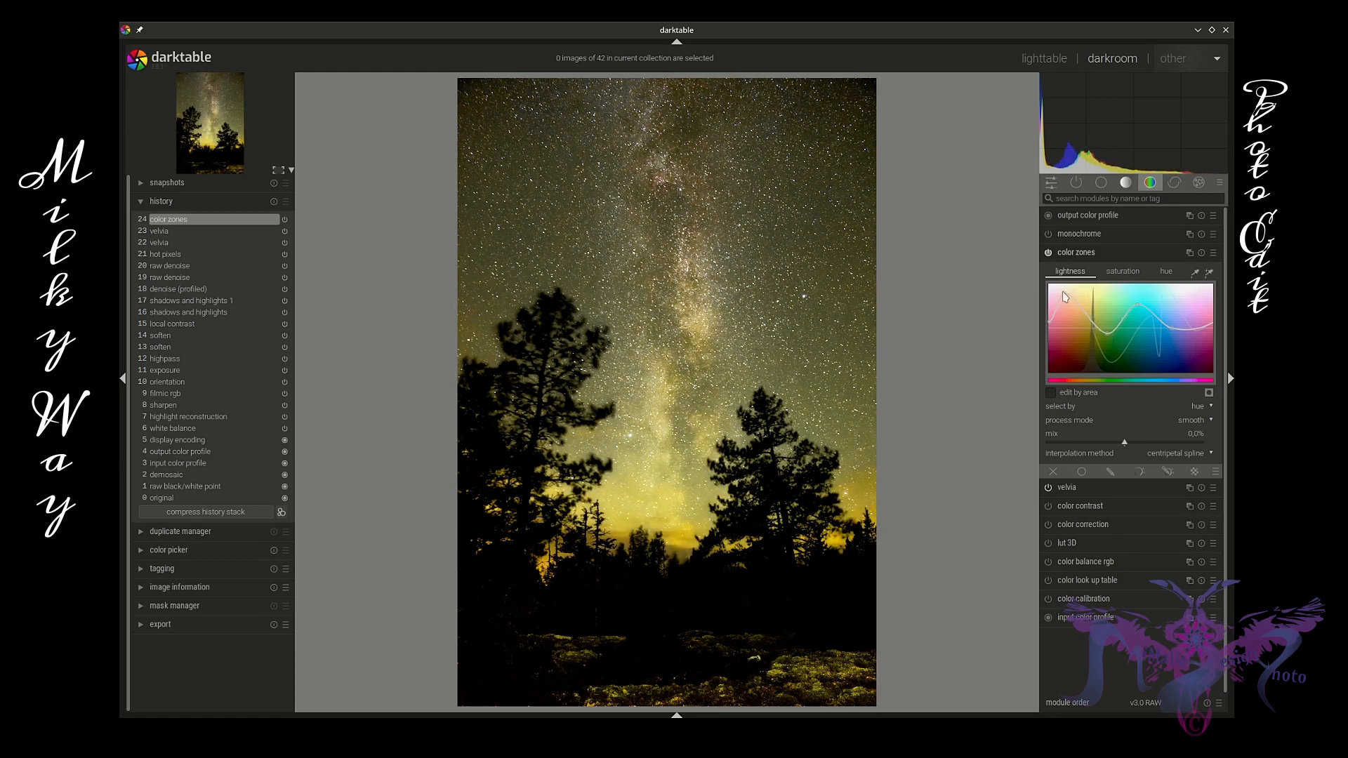
mouse_move(1065, 294)
mouse_down()
mouse_move(1082, 293)
mouse_move(1054, 296)
mouse_move(1052, 344)
mouse_move(1064, 347)
mouse_move(1061, 311)
mouse_up()
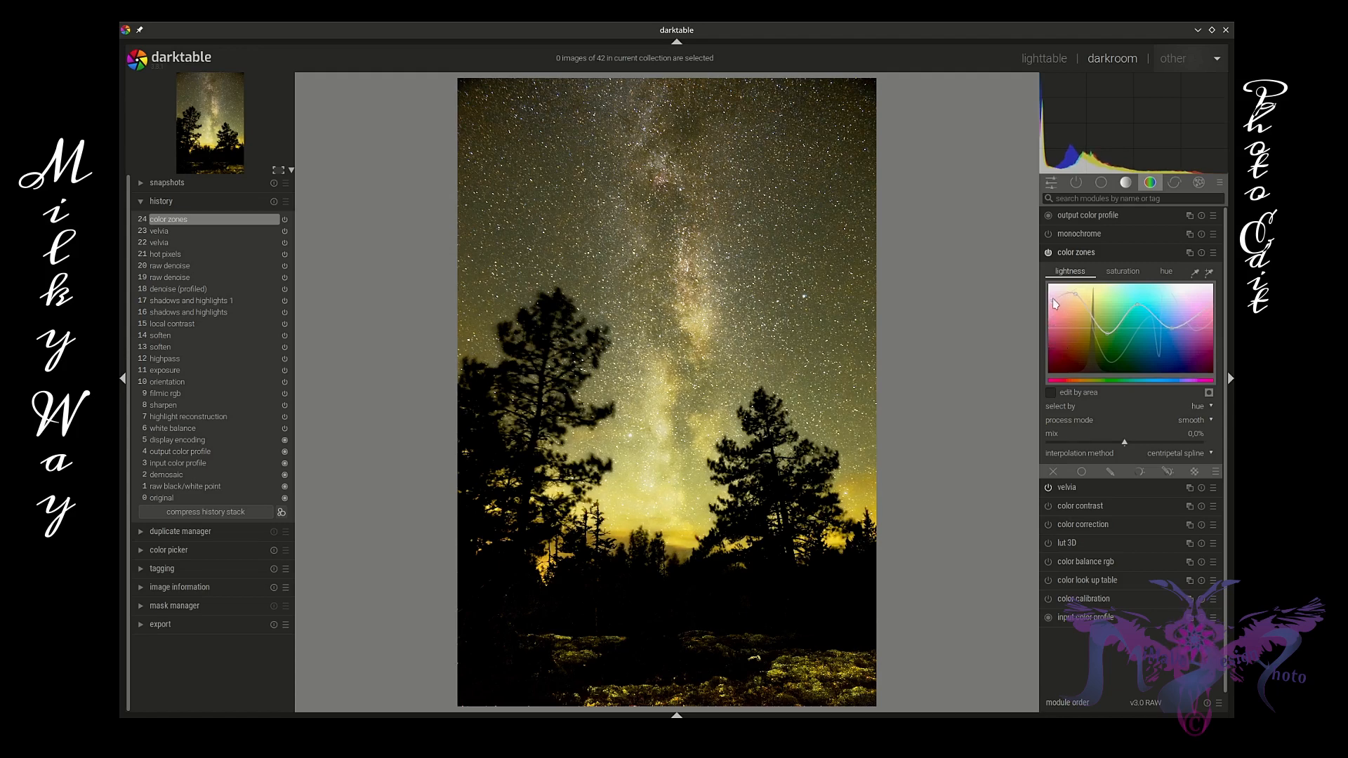
drag(1057, 296, 1063, 312)
mouse_move(1171, 332)
mouse_down()
mouse_move(1168, 349)
mouse_move(1166, 299)
mouse_move(1171, 311)
mouse_up()
drag(1138, 304, 1136, 297)
drag(1108, 339, 1116, 323)
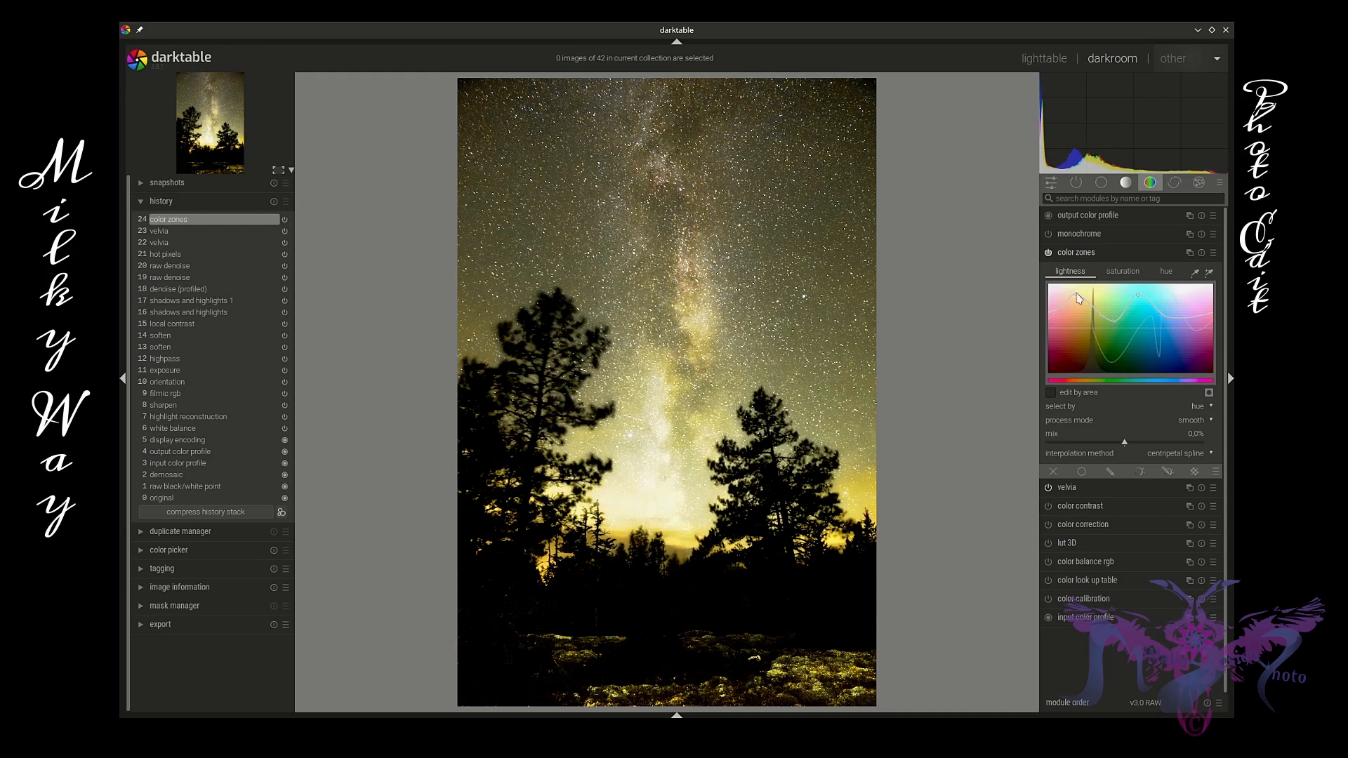
Refine the lightness curve by lowering red-orange slightly, keeping yellow raised, pulling green well down and adjusting the blue range.
mouse_move(1077, 293)
mouse_down()
mouse_move(1096, 307)
mouse_move(1082, 300)
mouse_move(1089, 333)
mouse_move(1084, 300)
mouse_move(1082, 313)
mouse_up()
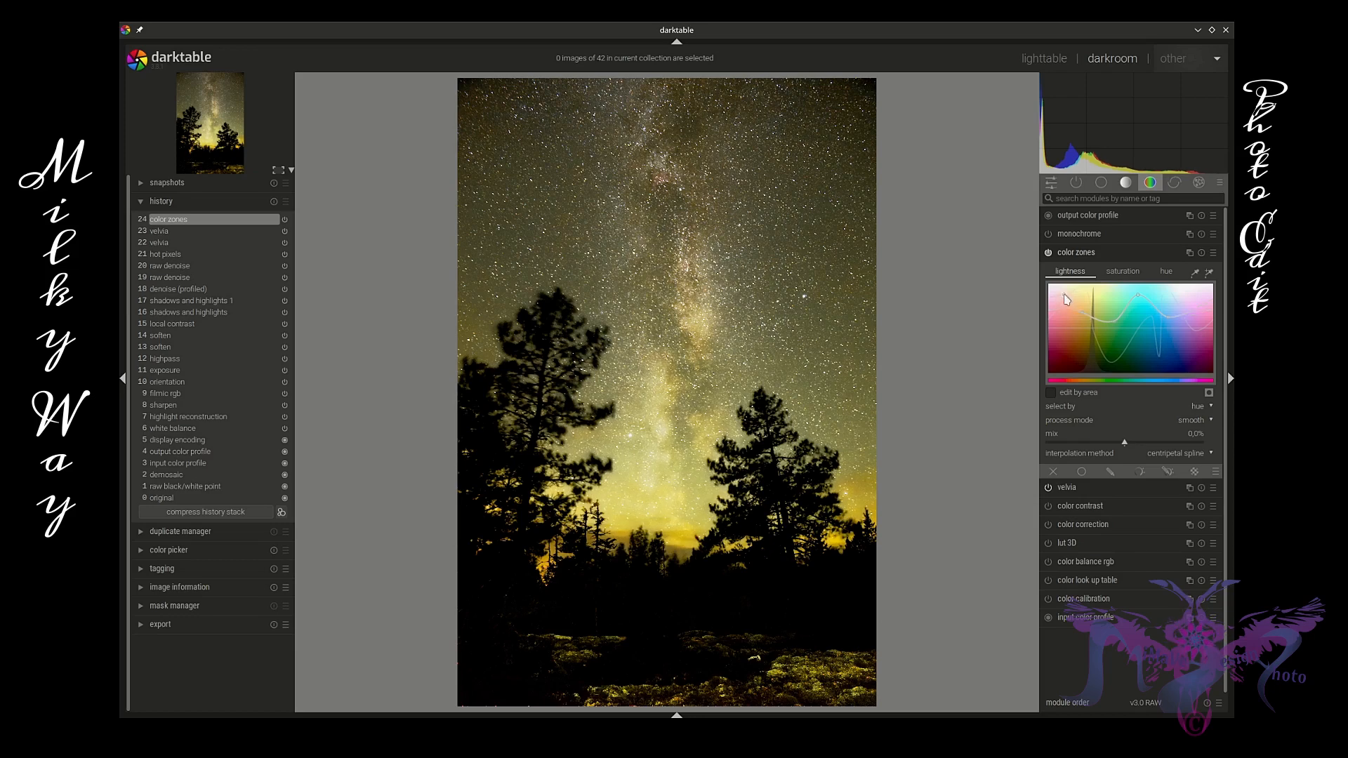
drag(1067, 300, 1070, 338)
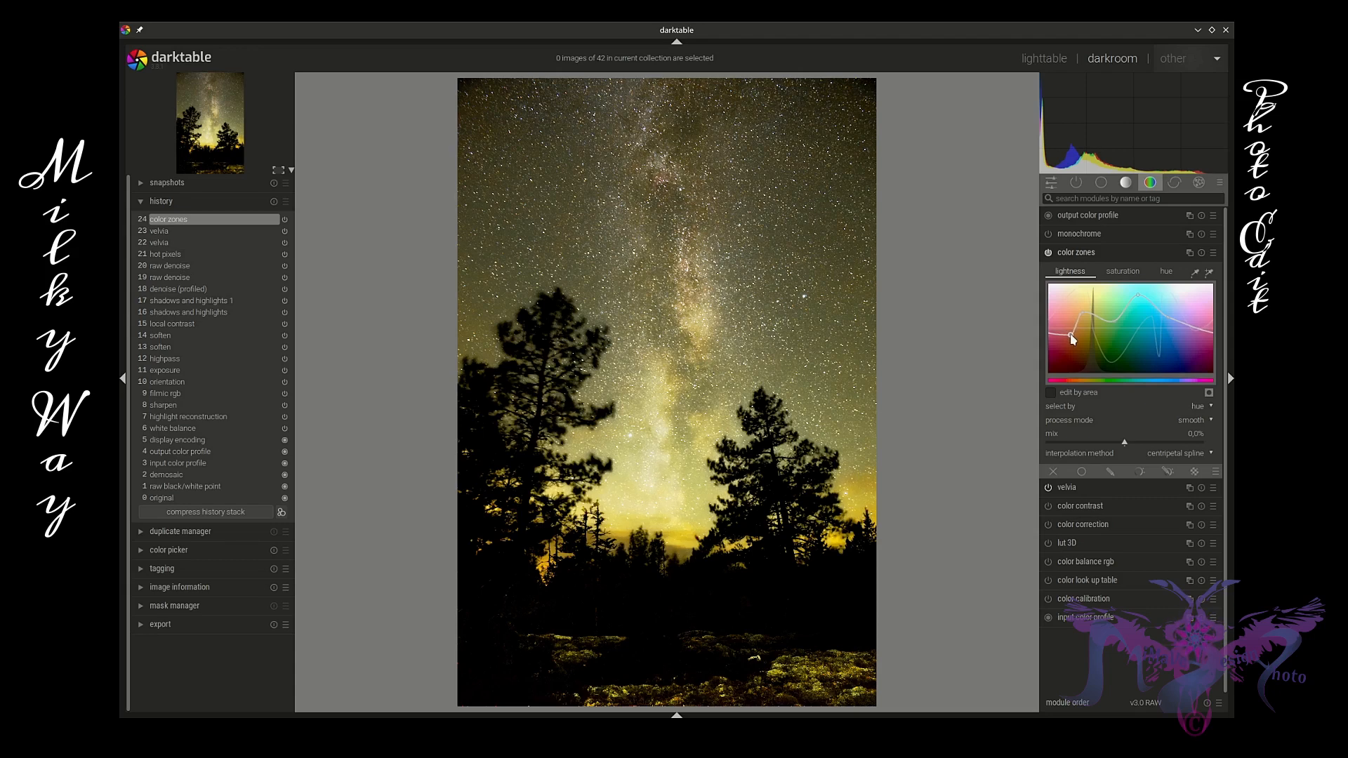
drag(1084, 315, 1089, 313)
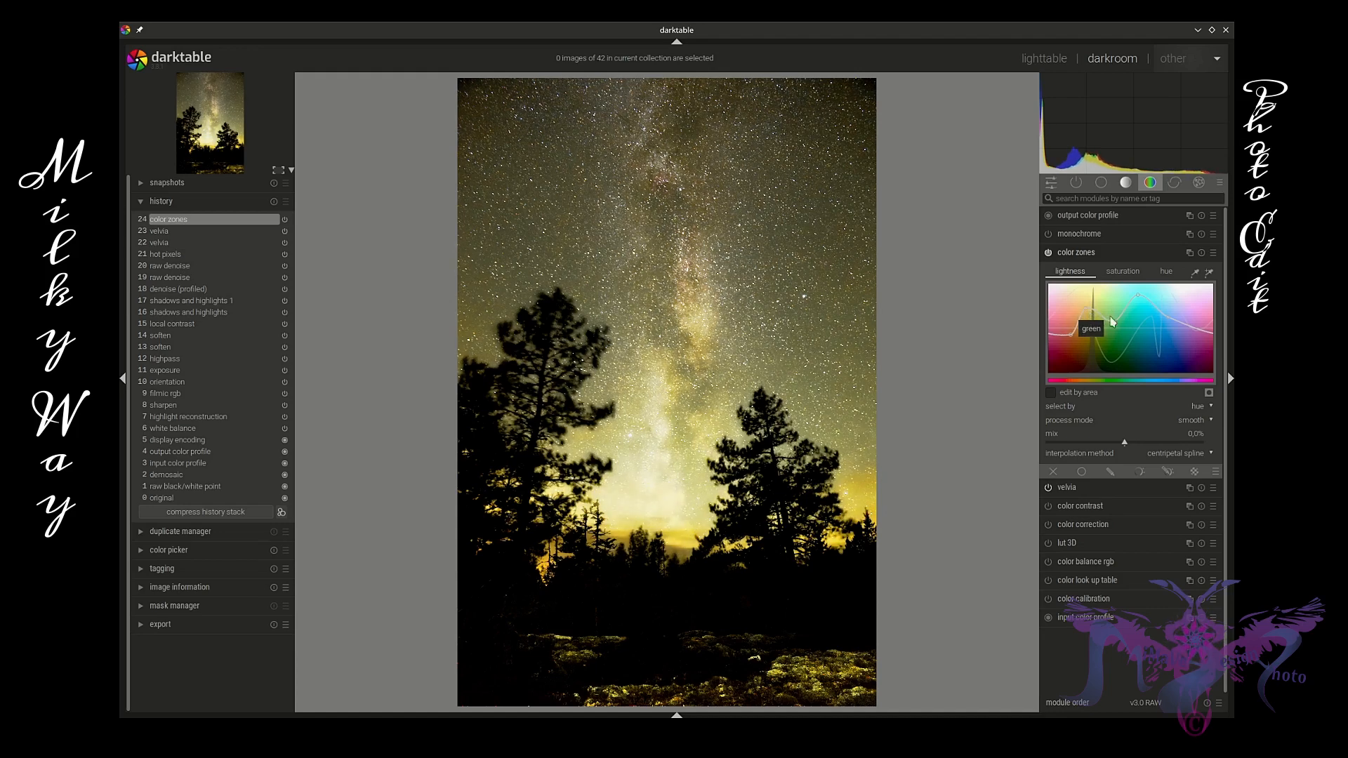
drag(1114, 321, 1116, 353)
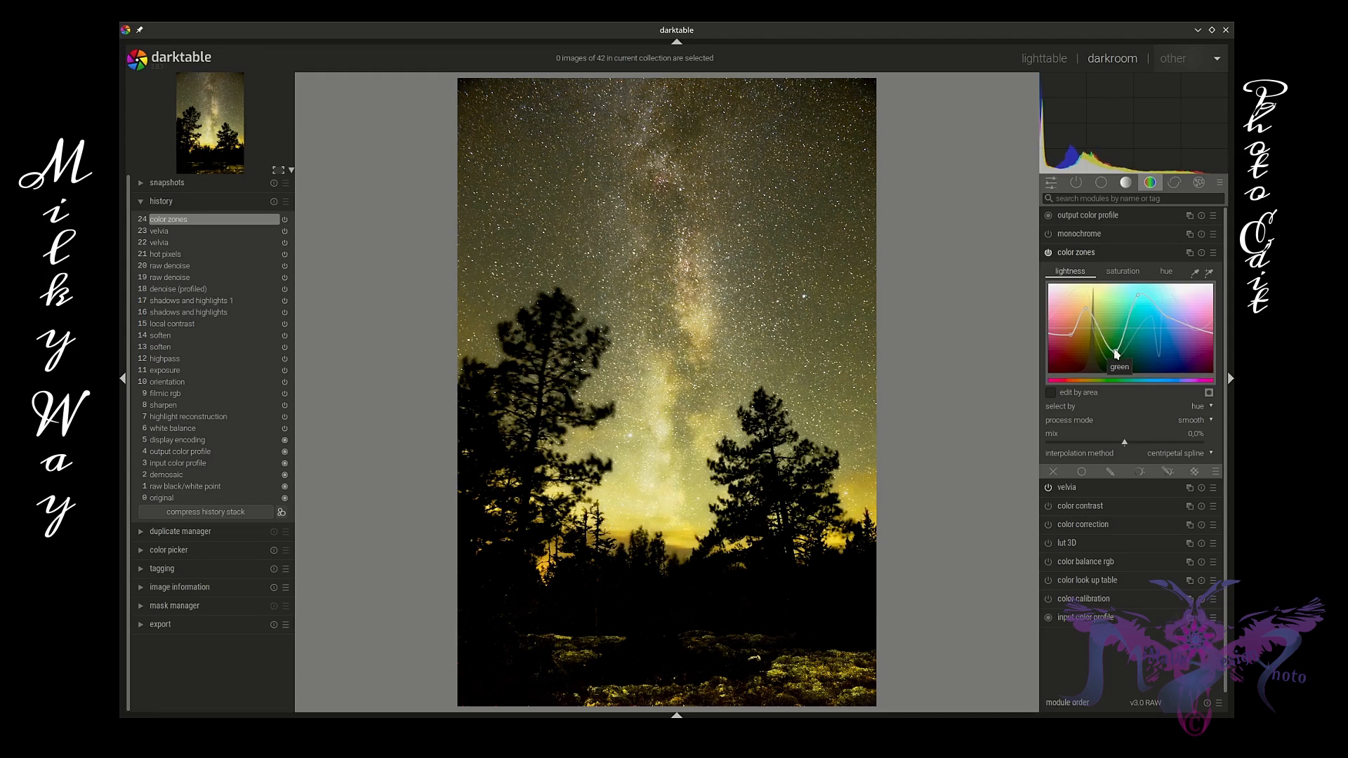
drag(1139, 295, 1172, 315)
Switch the color zones module off and on repeatedly to compare the photo with and without it.
click(1049, 253)
click(1048, 253)
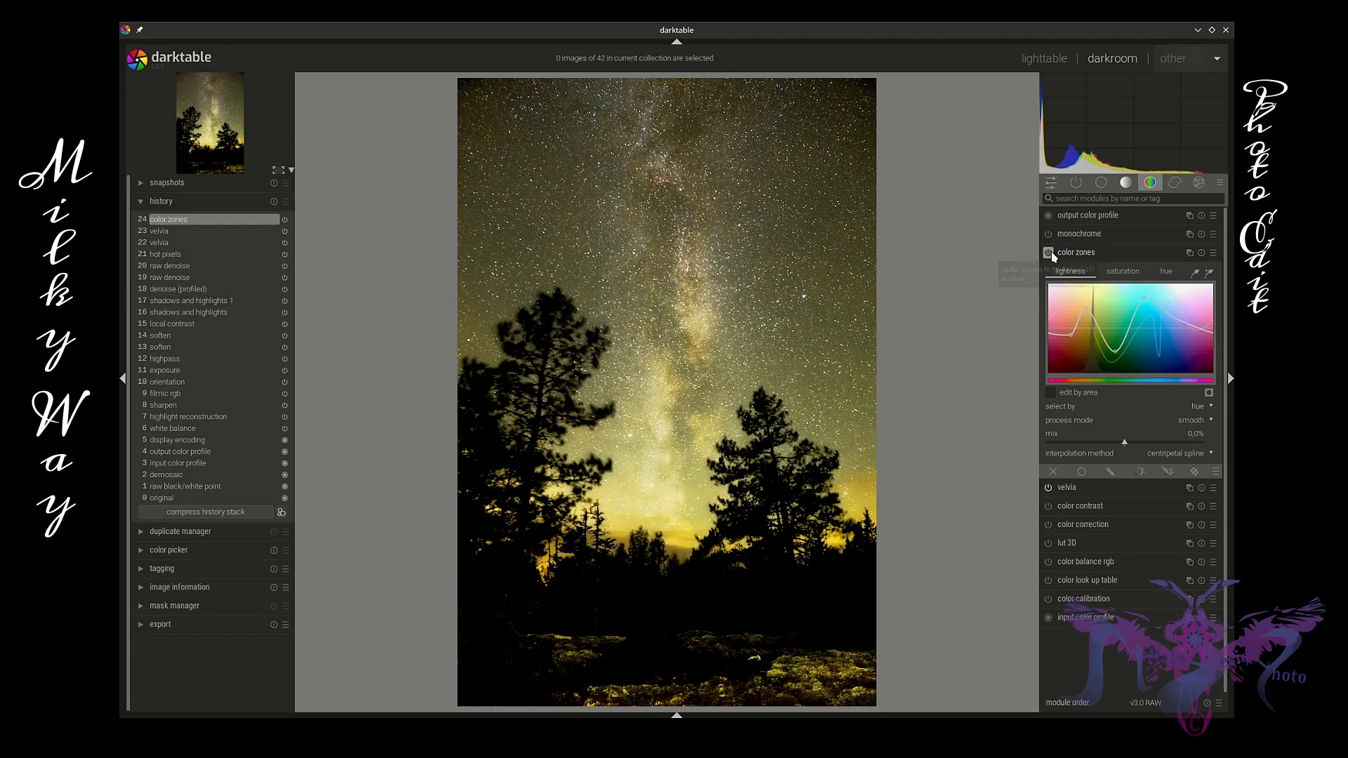
click(1049, 253)
click(1049, 253)
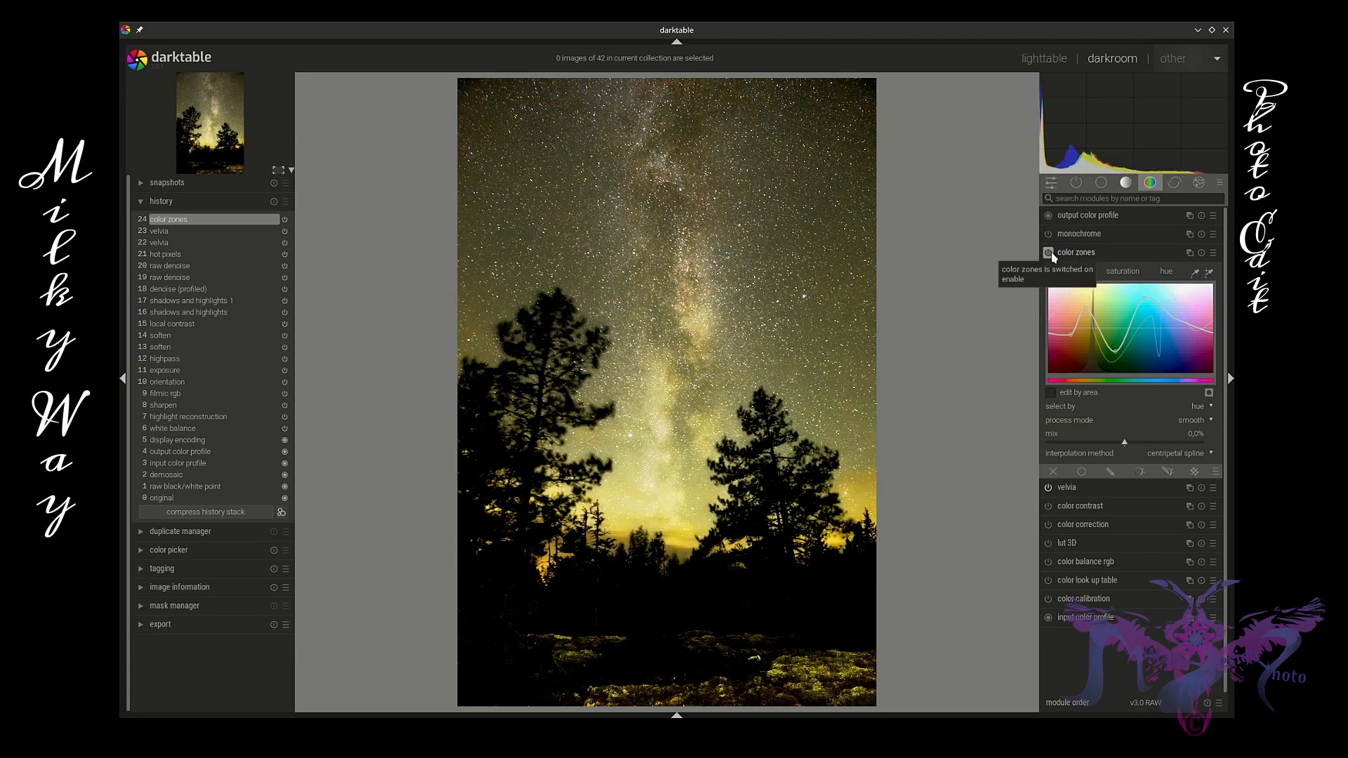
click(1049, 253)
click(1049, 253)
click(1049, 252)
click(1049, 253)
click(1049, 253)
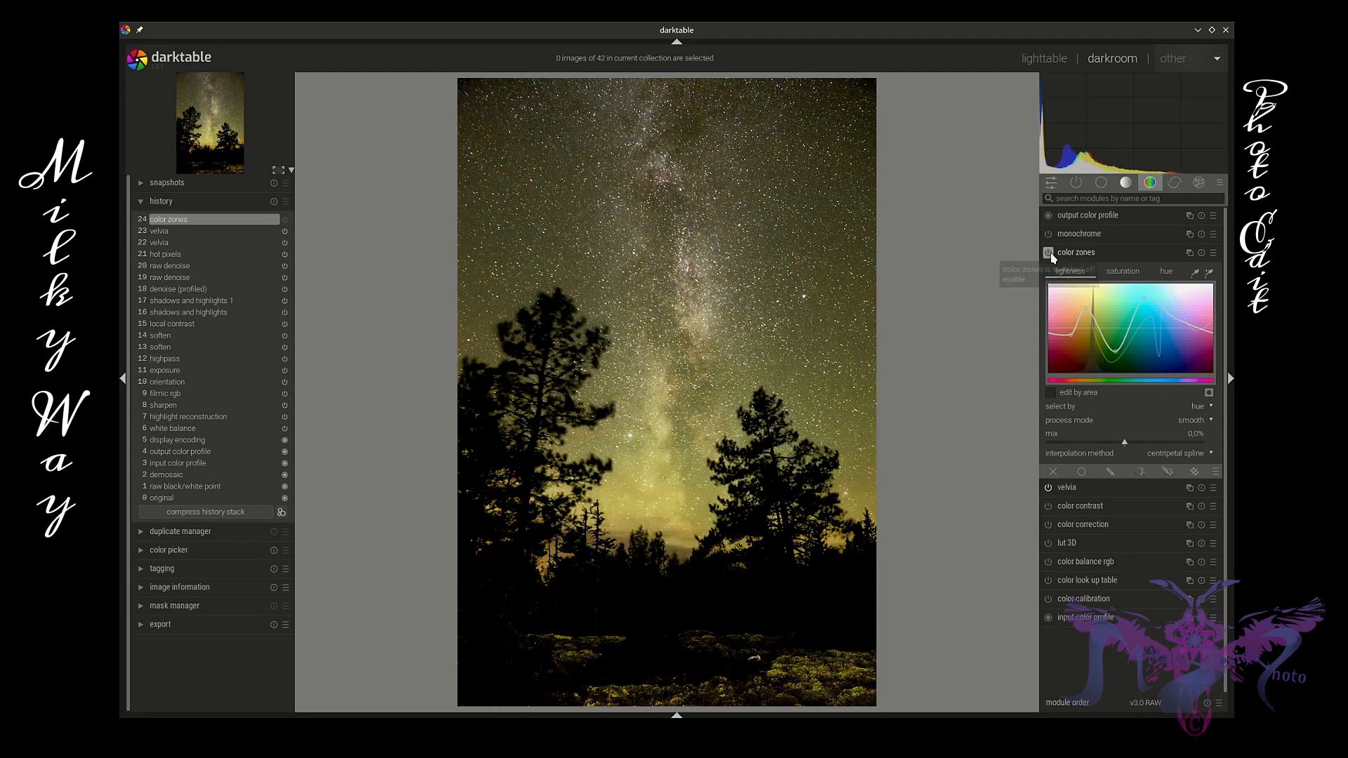
click(1049, 253)
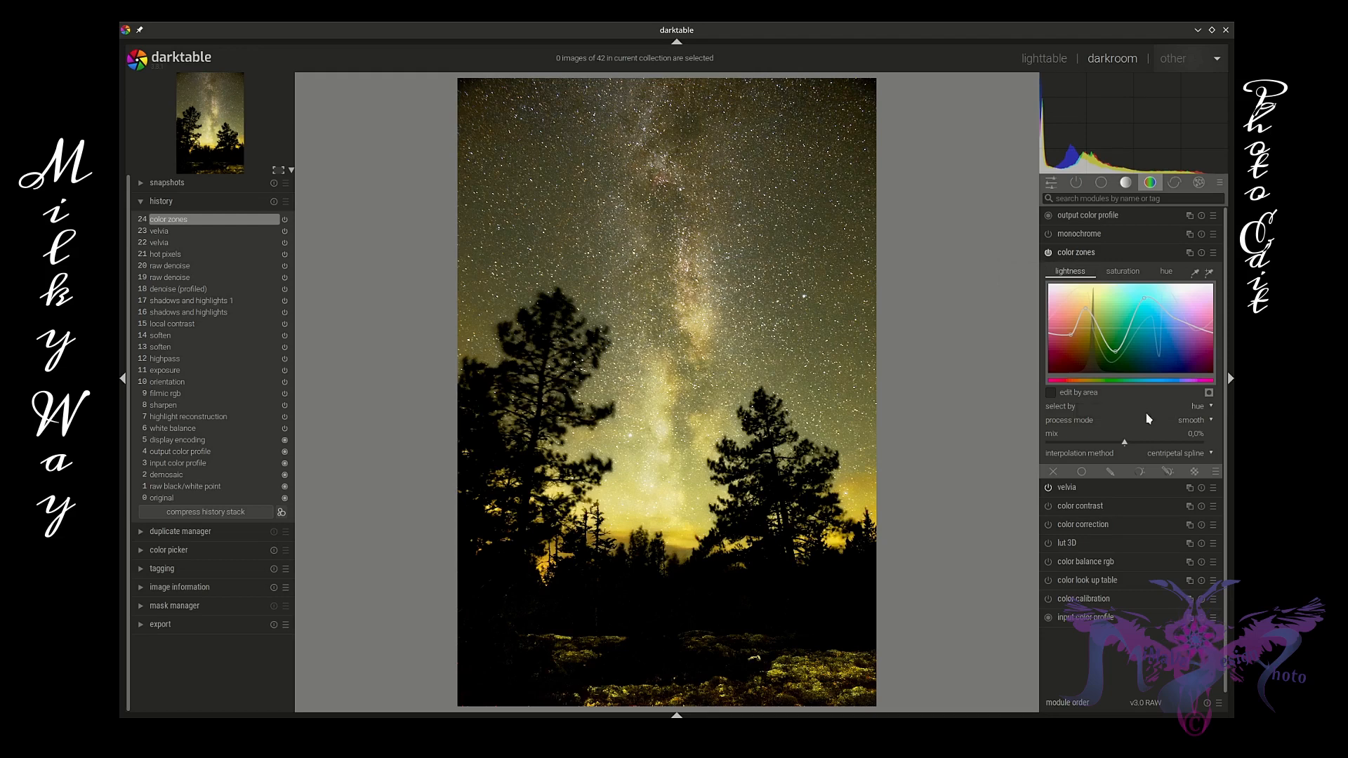
Add a drawn gradient mask to color zones at the horizon, tilt it slightly and test its polarity.
click(1111, 473)
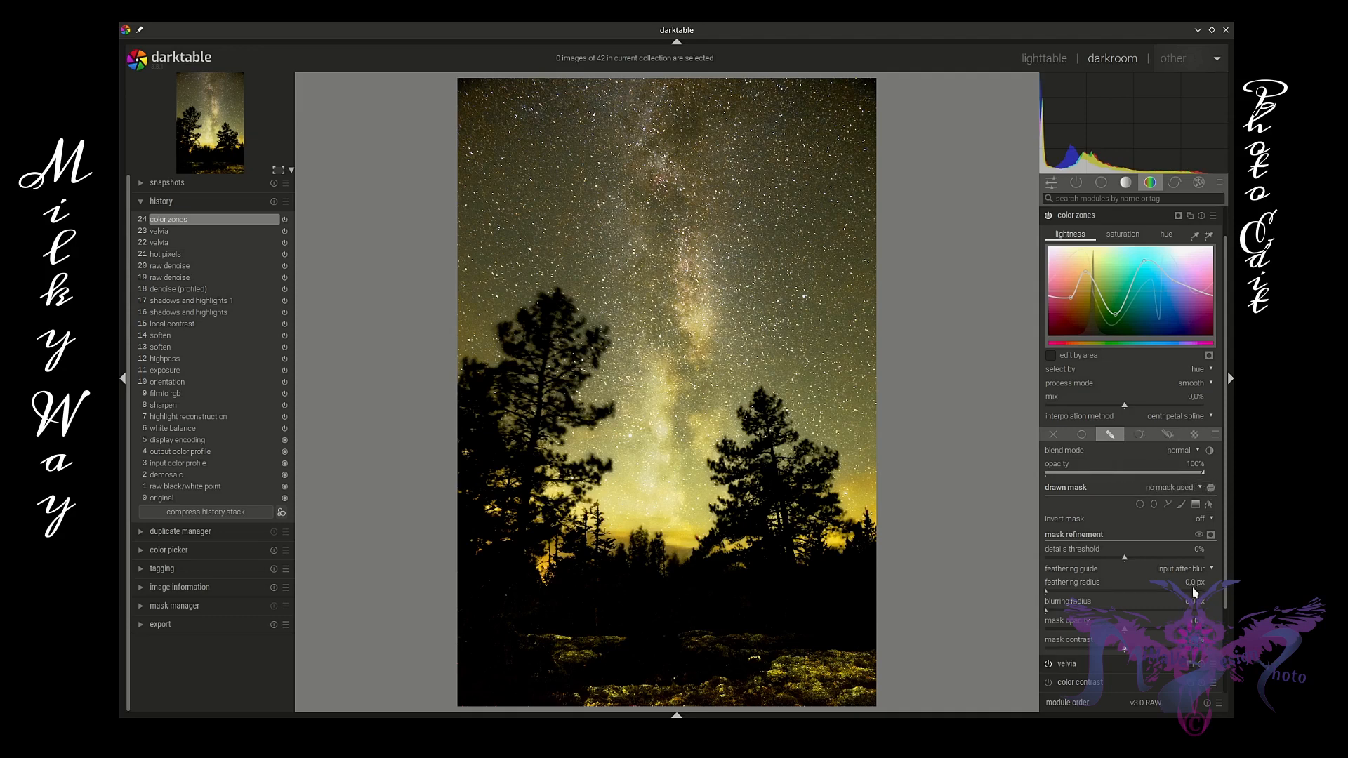
click(1196, 504)
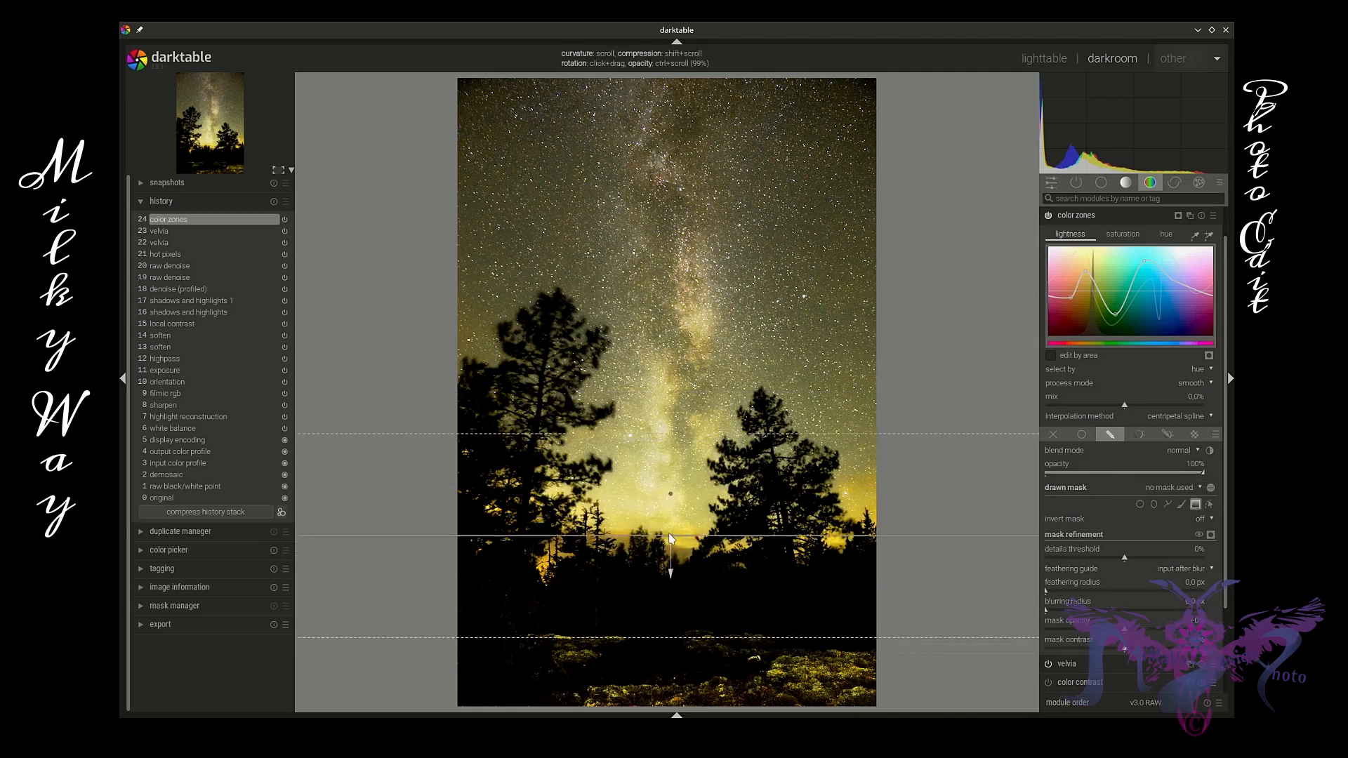
click(667, 530)
drag(667, 489, 669, 489)
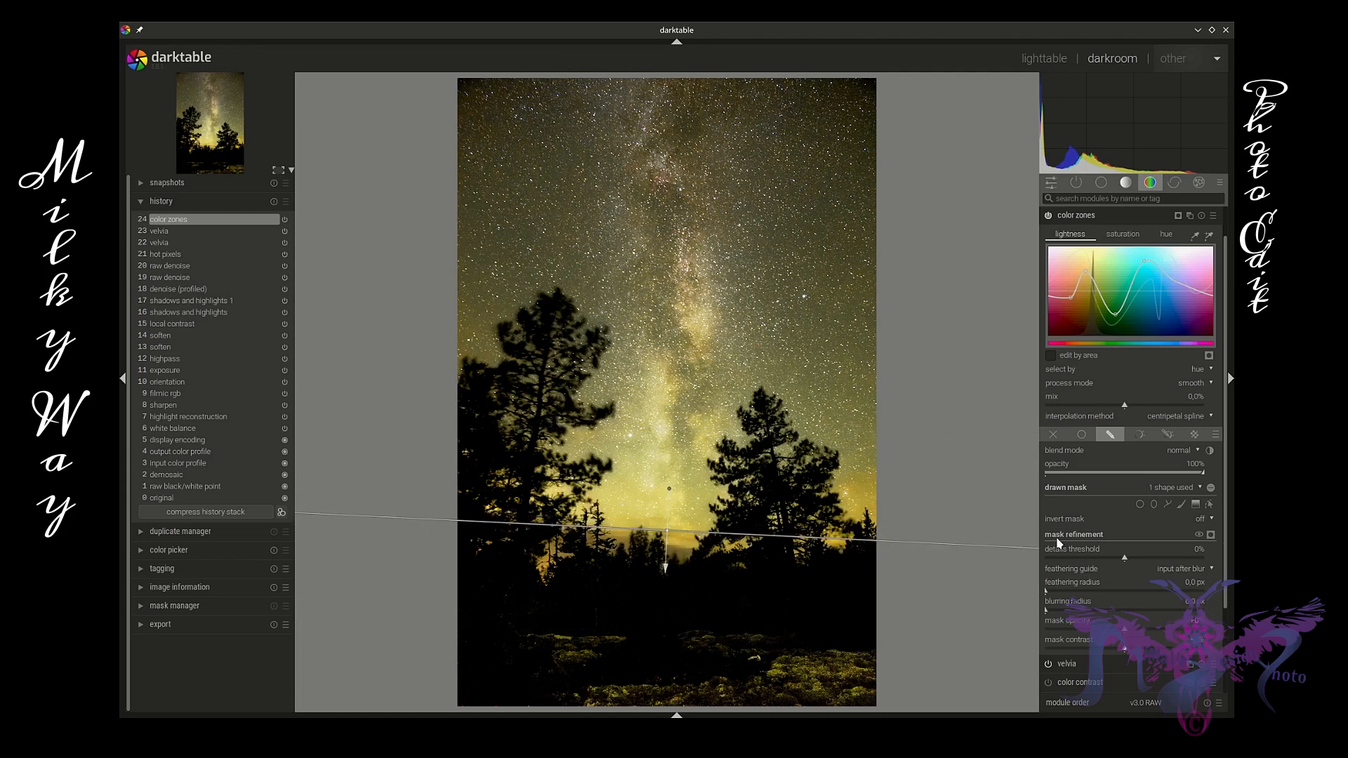
click(1212, 491)
click(1212, 491)
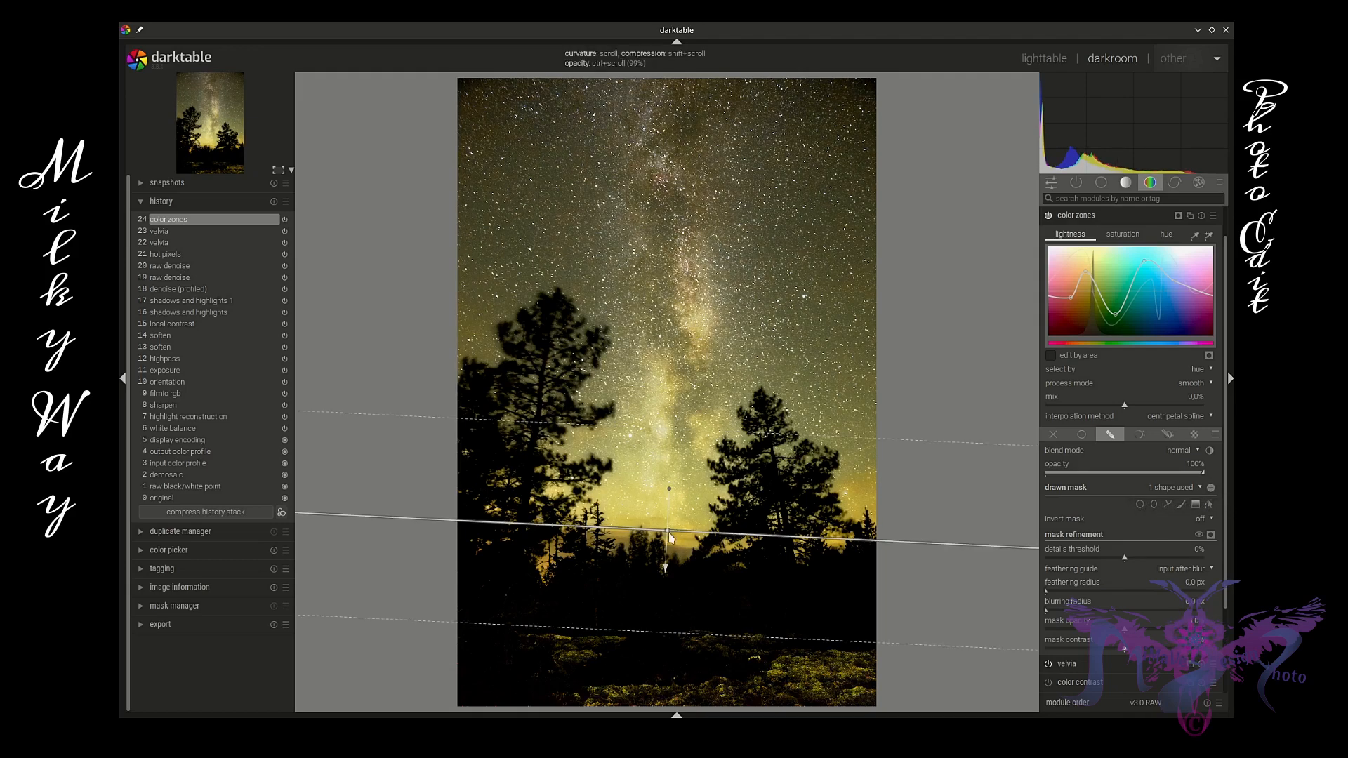
Move the gradient mask up into the glowing lower sky, level it and set its curvature to 96.50%.
drag(667, 530, 678, 475)
scroll(678, 475, up, 5)
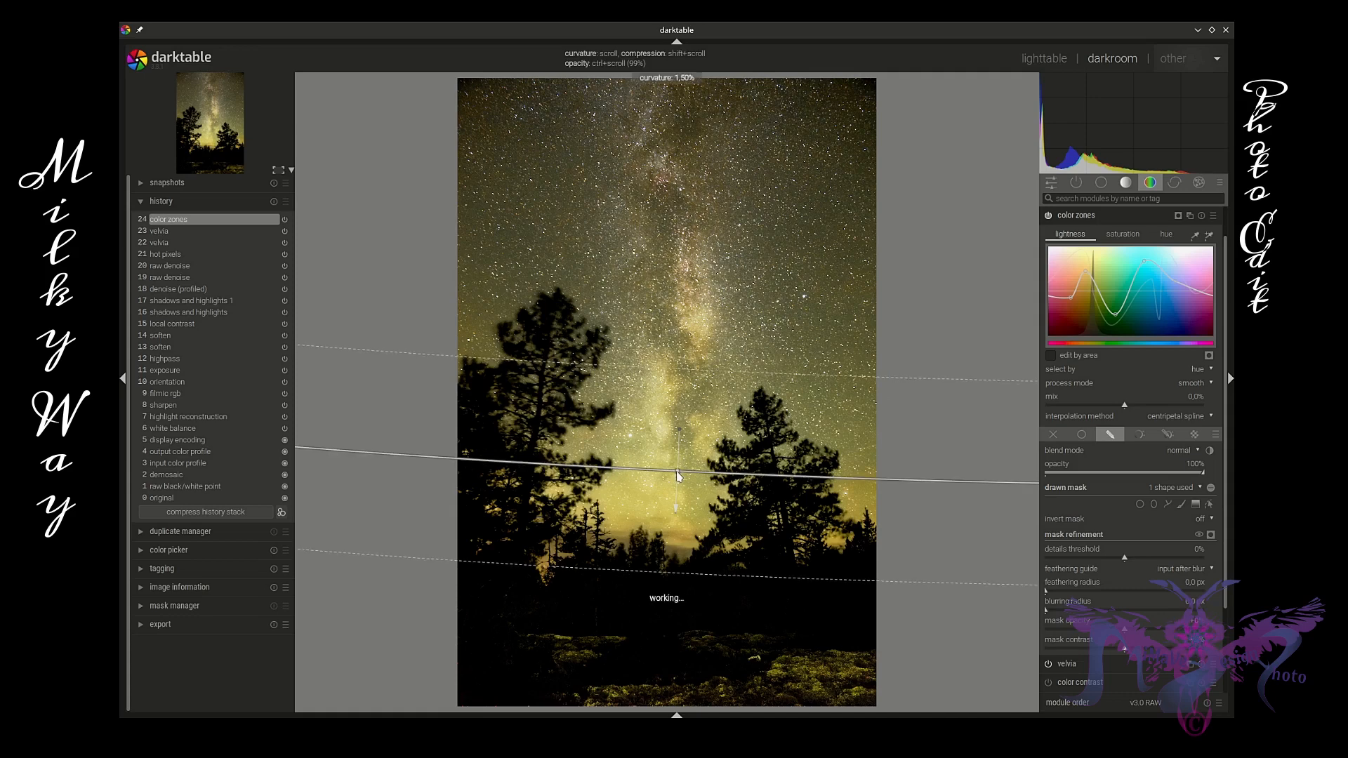
scroll(678, 475, up, 10)
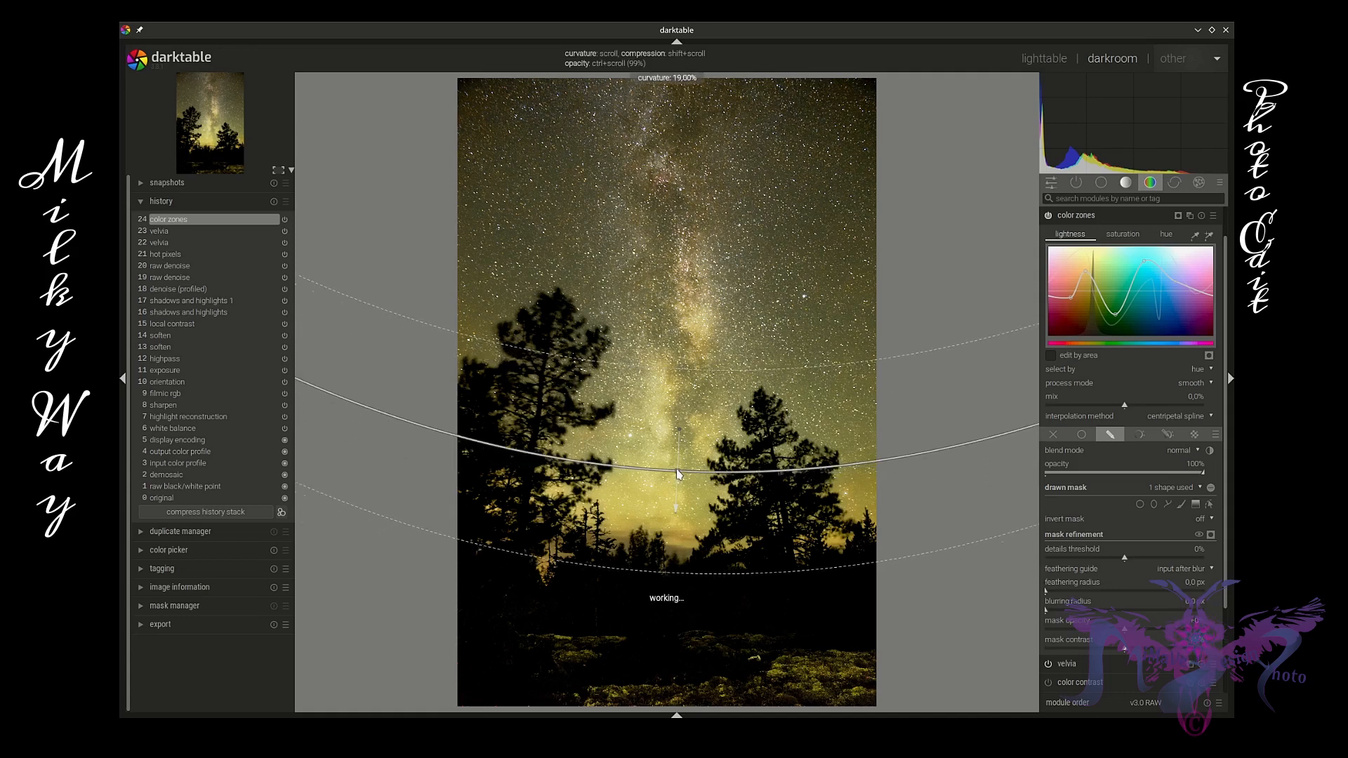
scroll(678, 473, up, 12)
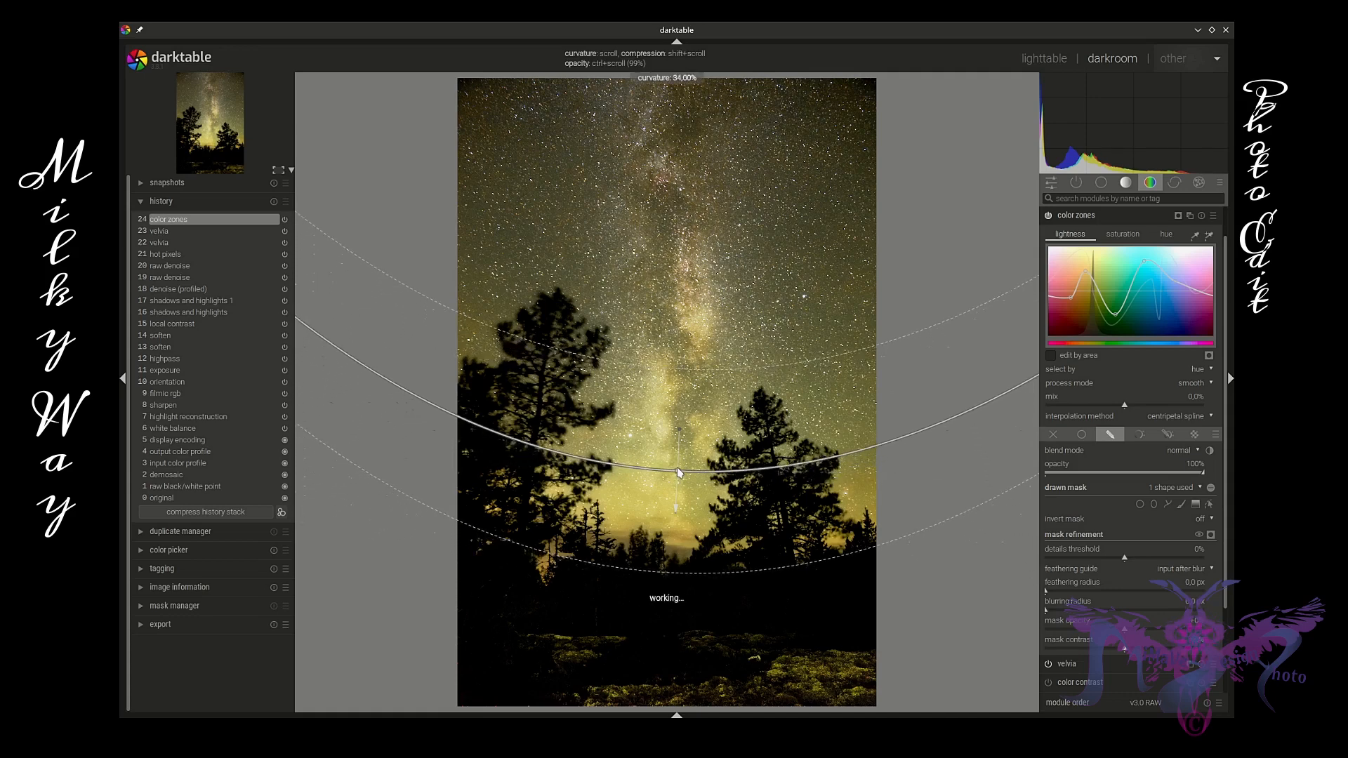
scroll(678, 472, up, 10)
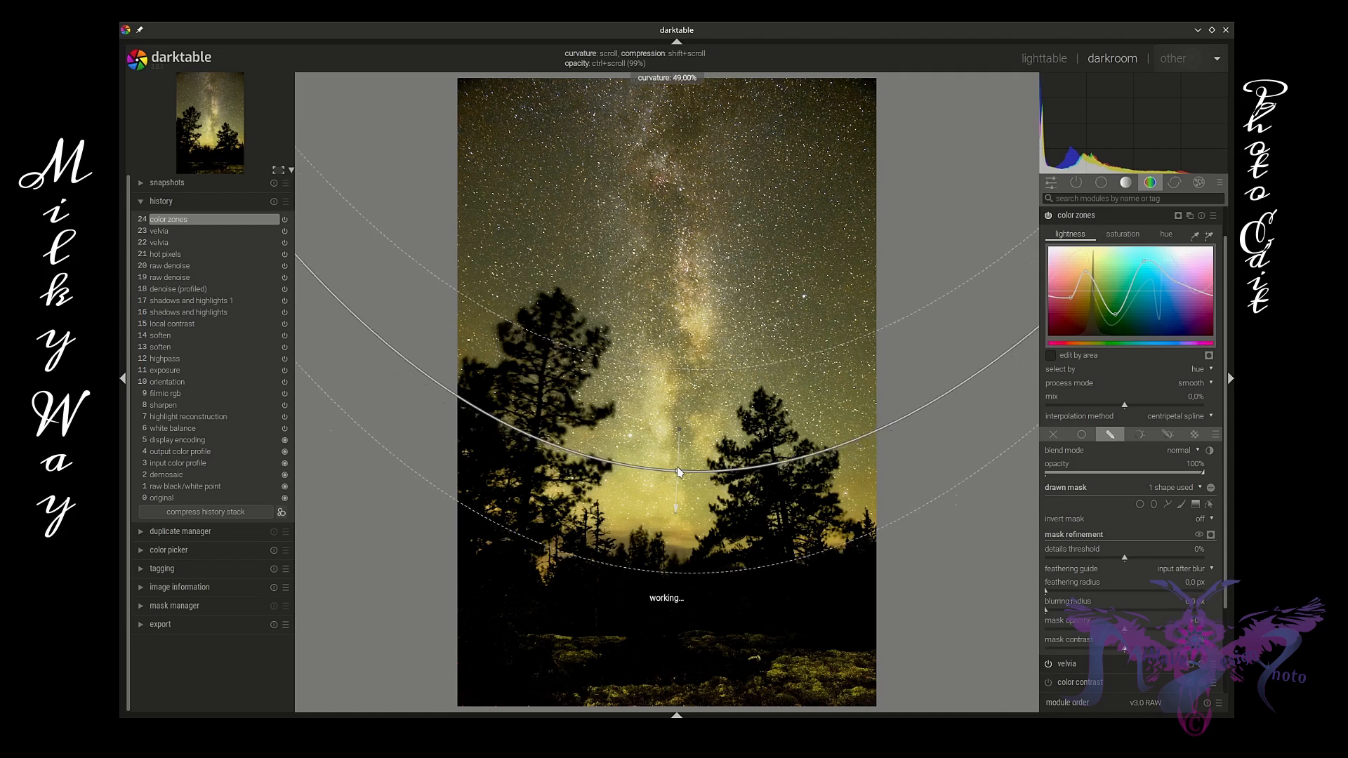
scroll(679, 473, up, 9)
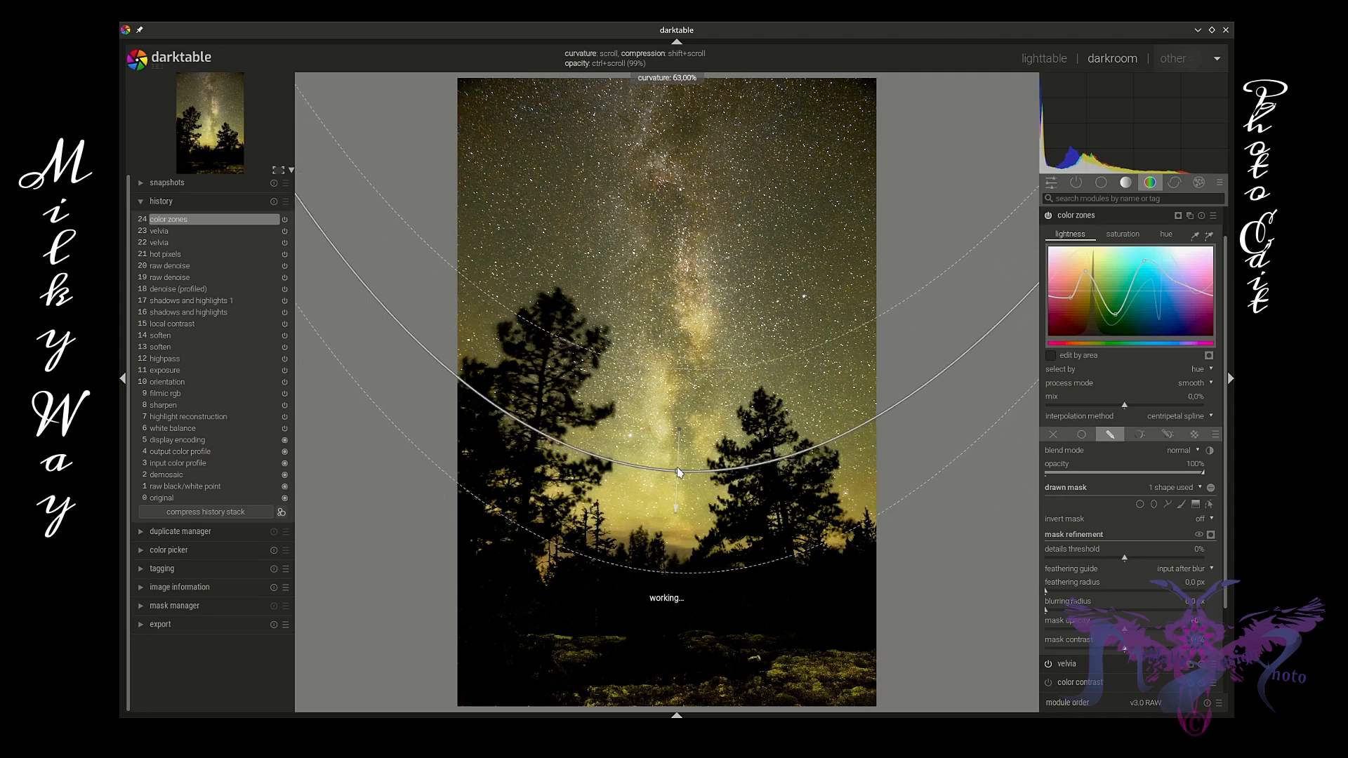
scroll(678, 472, up, 7)
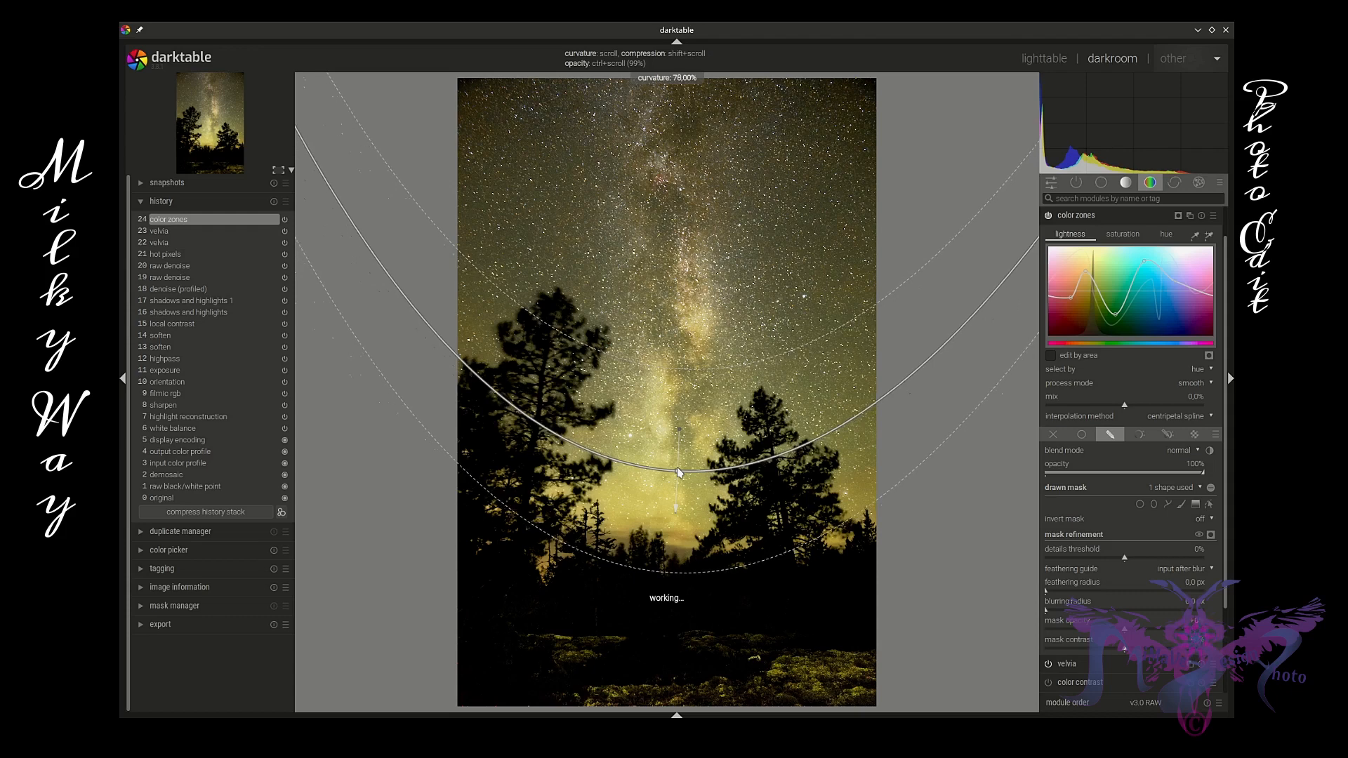
scroll(679, 472, up, 9)
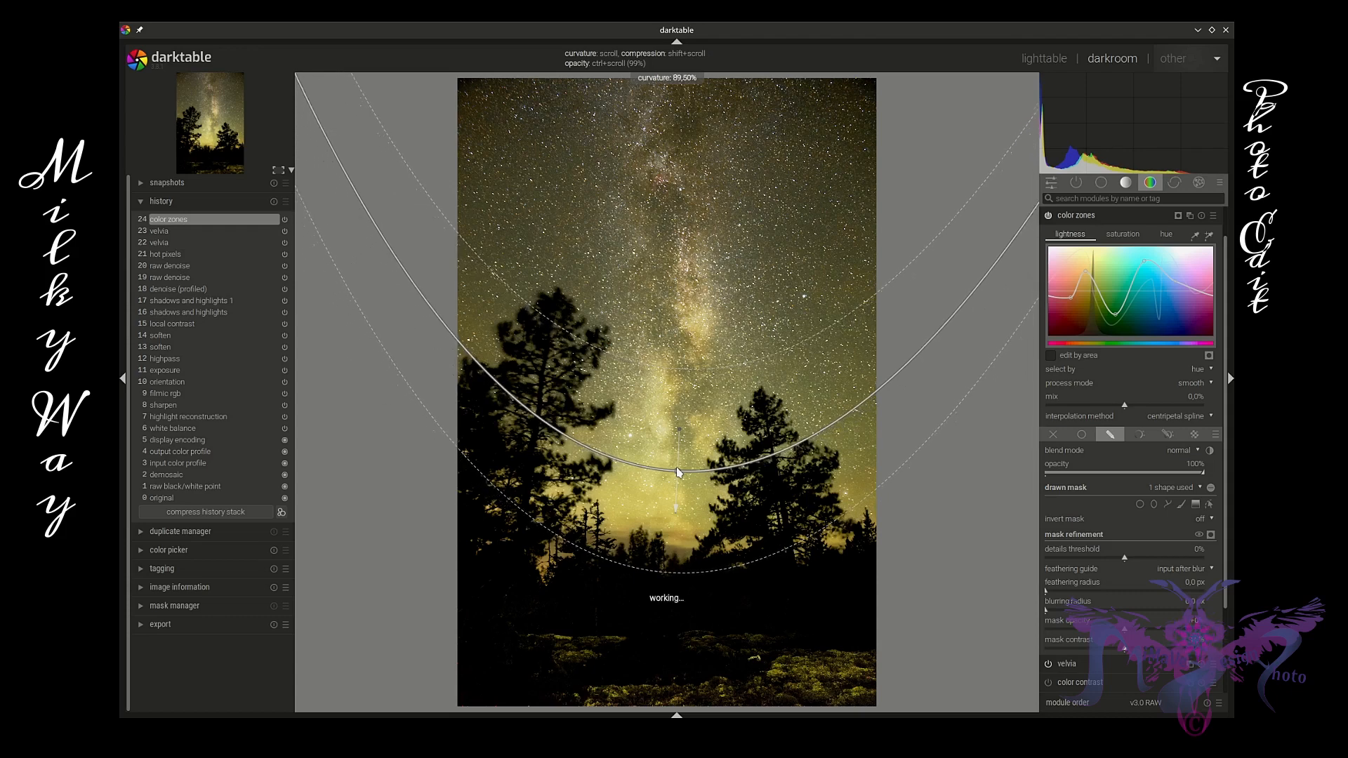
drag(678, 472, 680, 493)
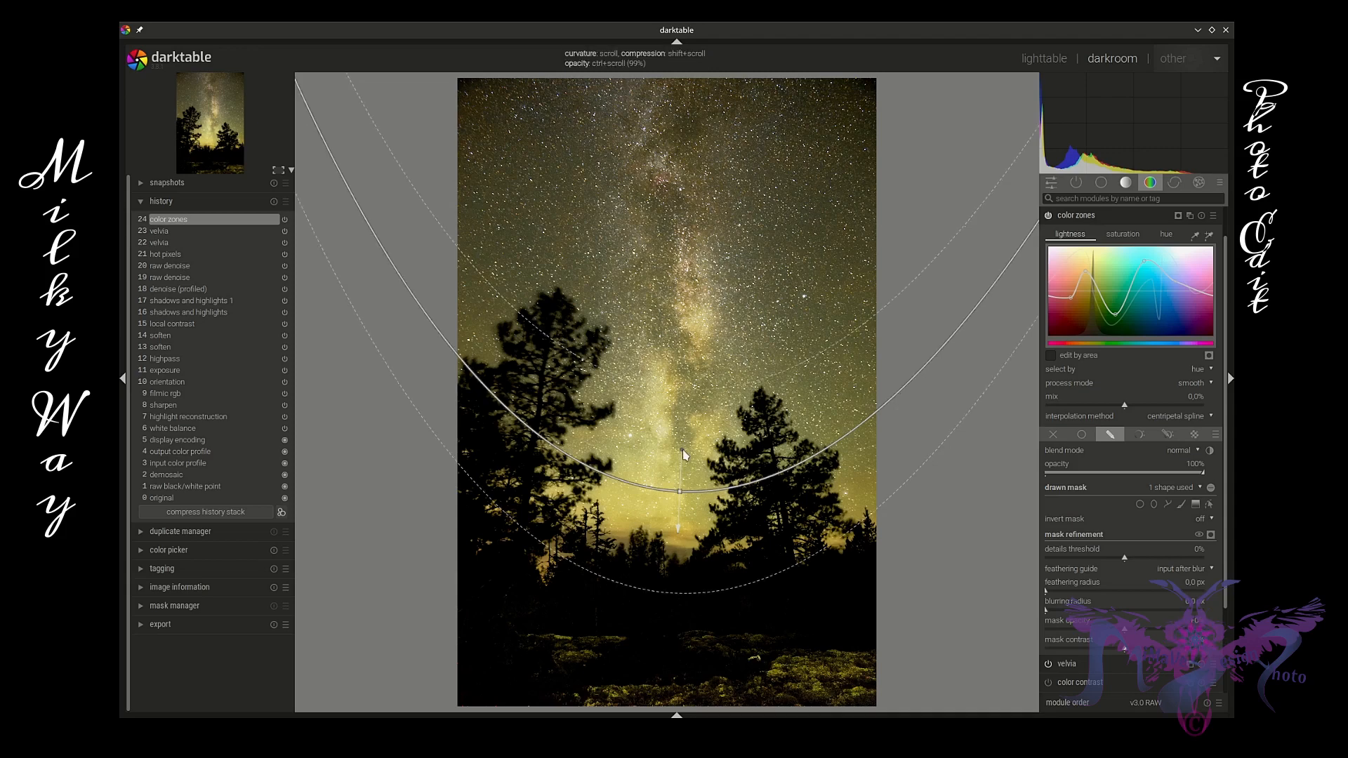
drag(681, 450, 675, 484)
scroll(677, 486, up, 5)
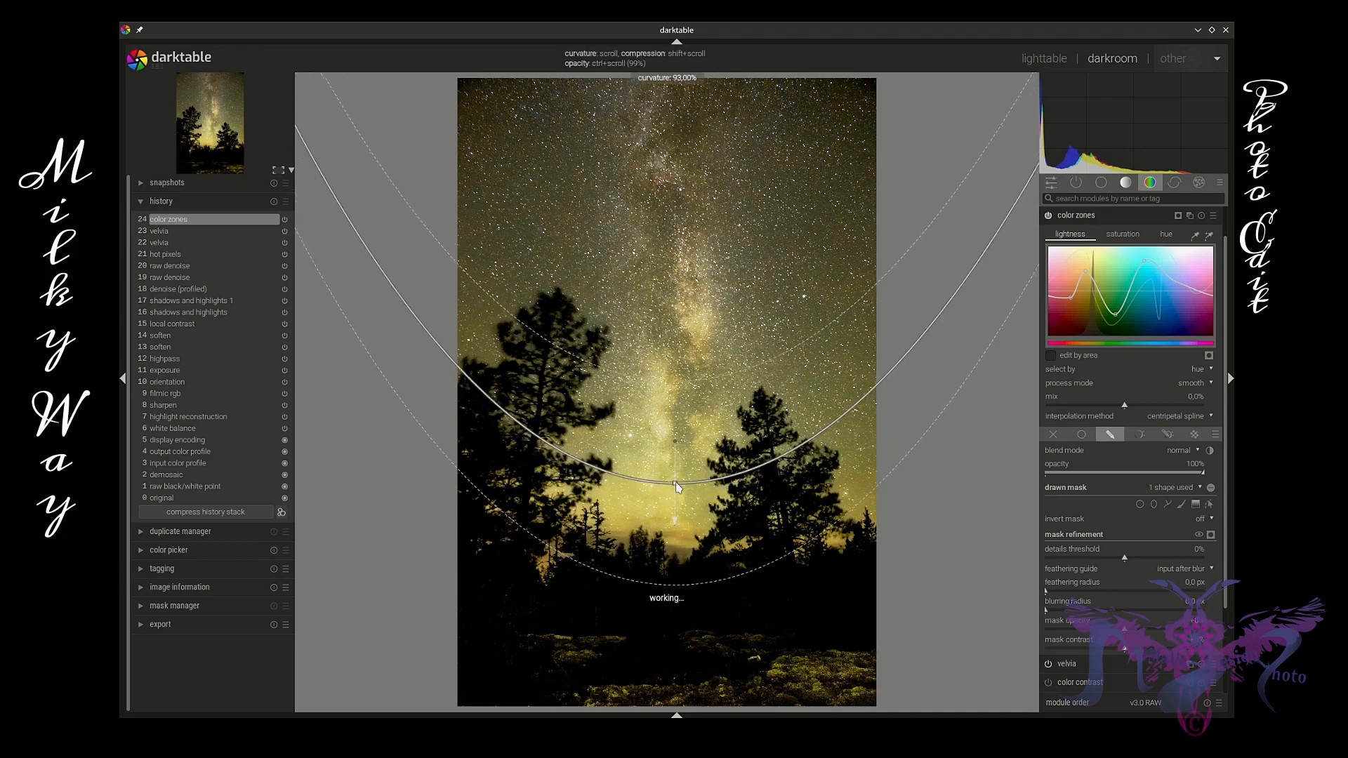
scroll(677, 487, up, 1)
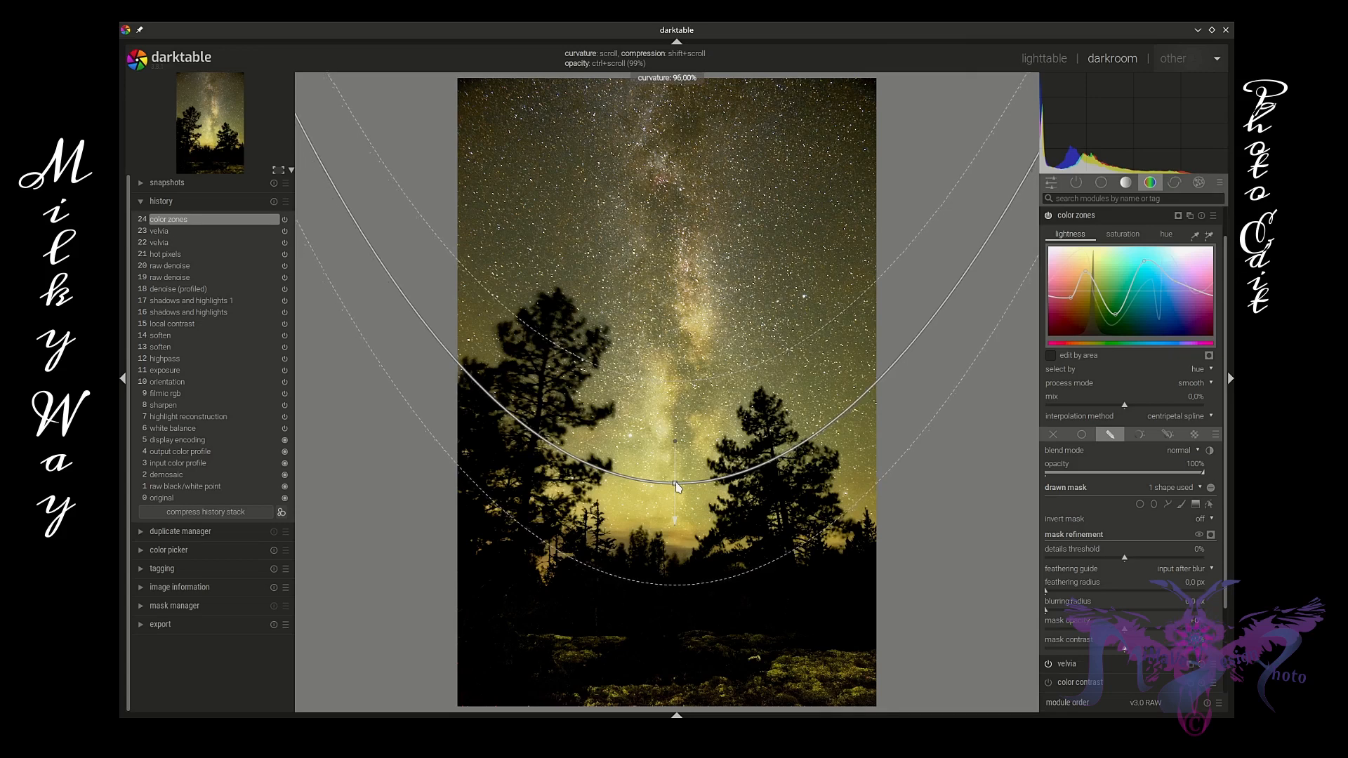
scroll(677, 487, up, 1)
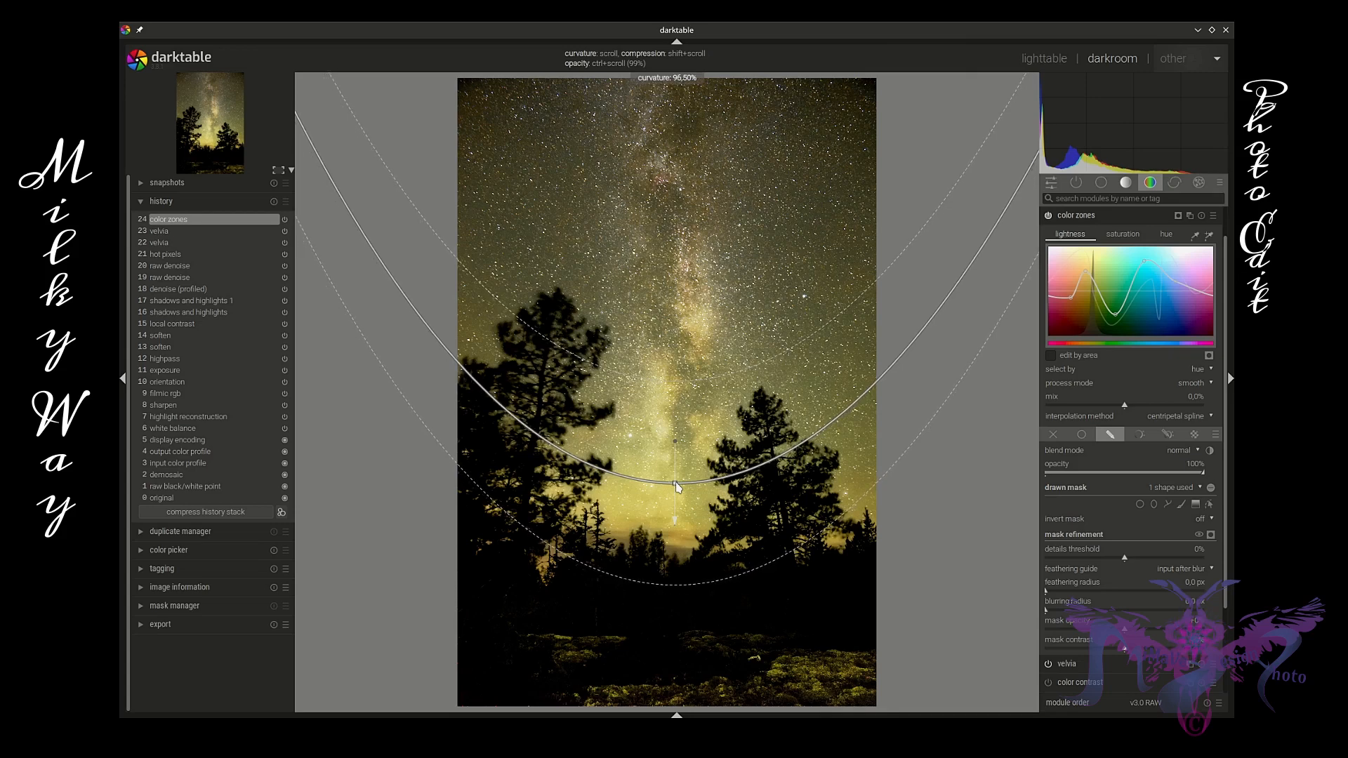
Shape the tone curve with a shadow node lowered to about 8.7 / 6.2 and nodes near the diagonal in the darker tones and midtones.
click(1123, 215)
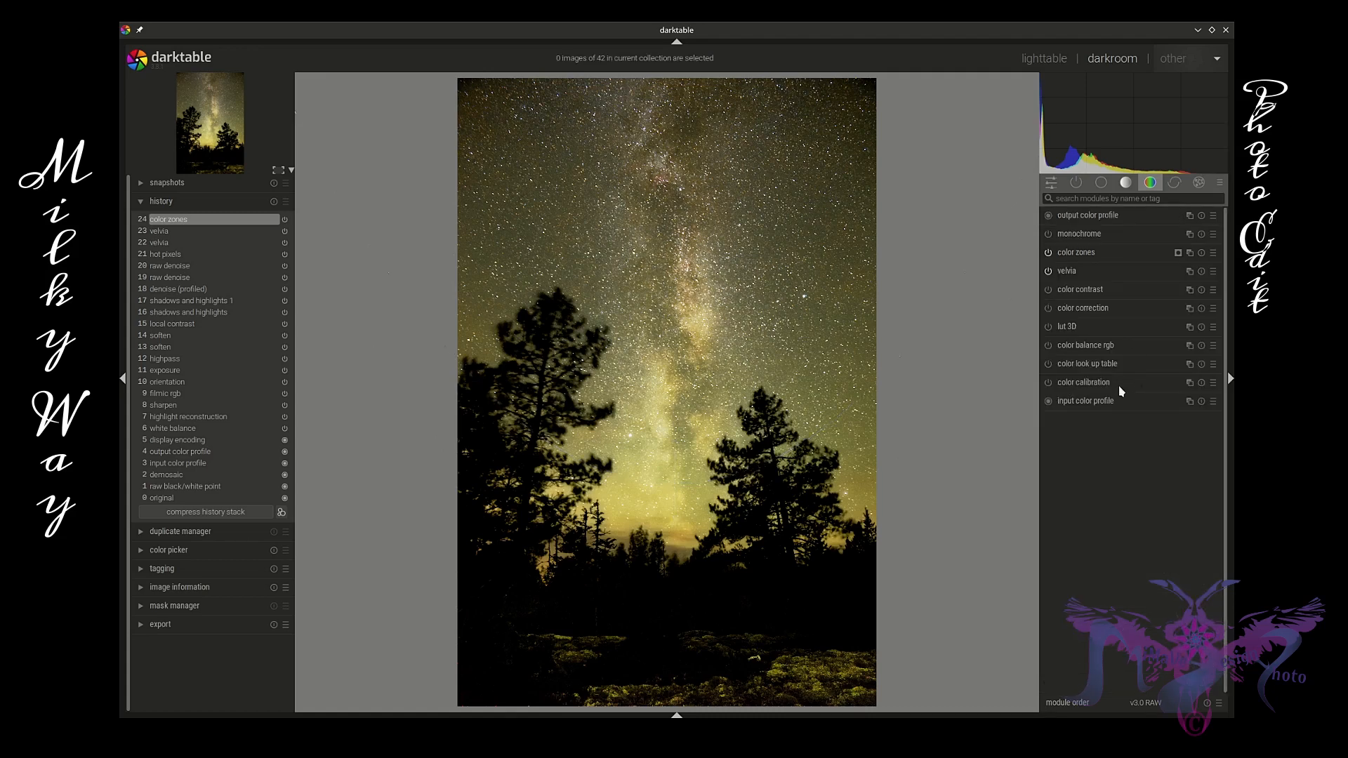
click(1126, 183)
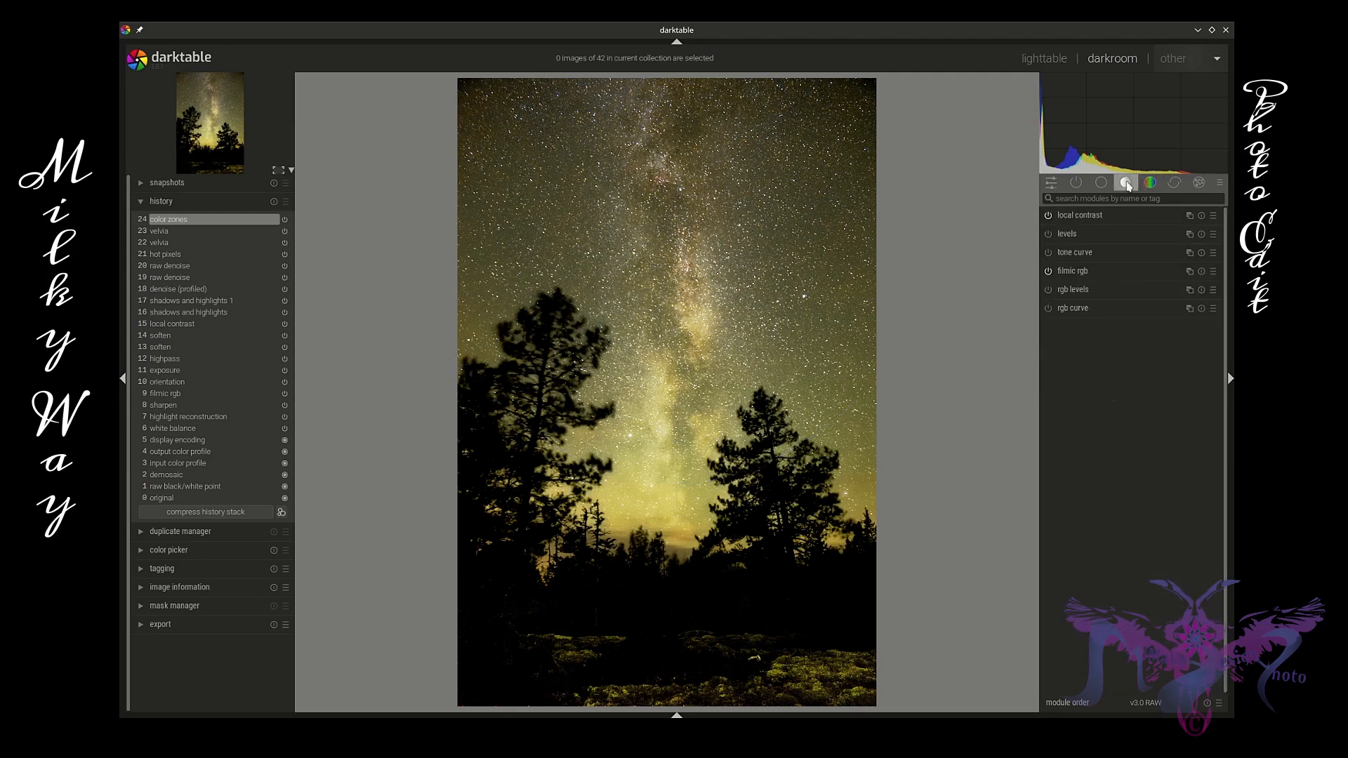
click(1093, 254)
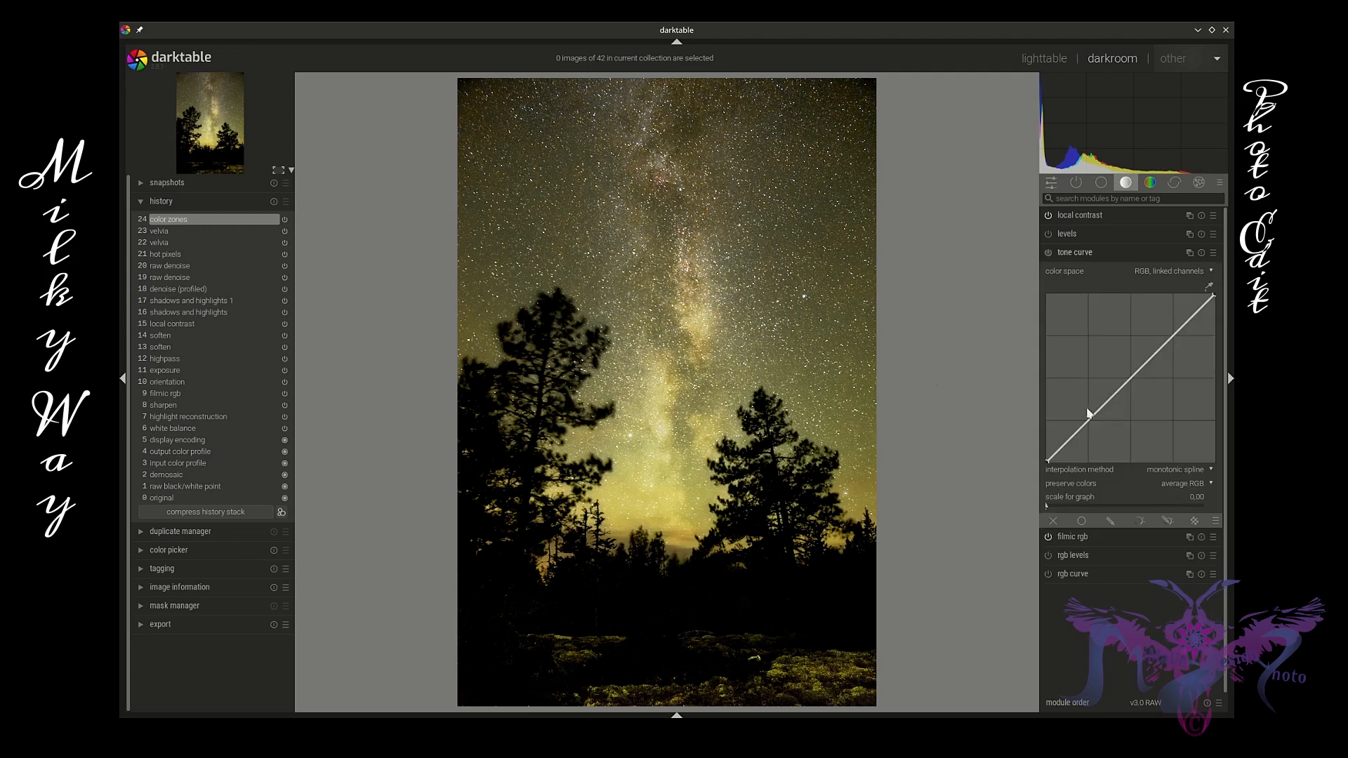
drag(1063, 445, 1061, 456)
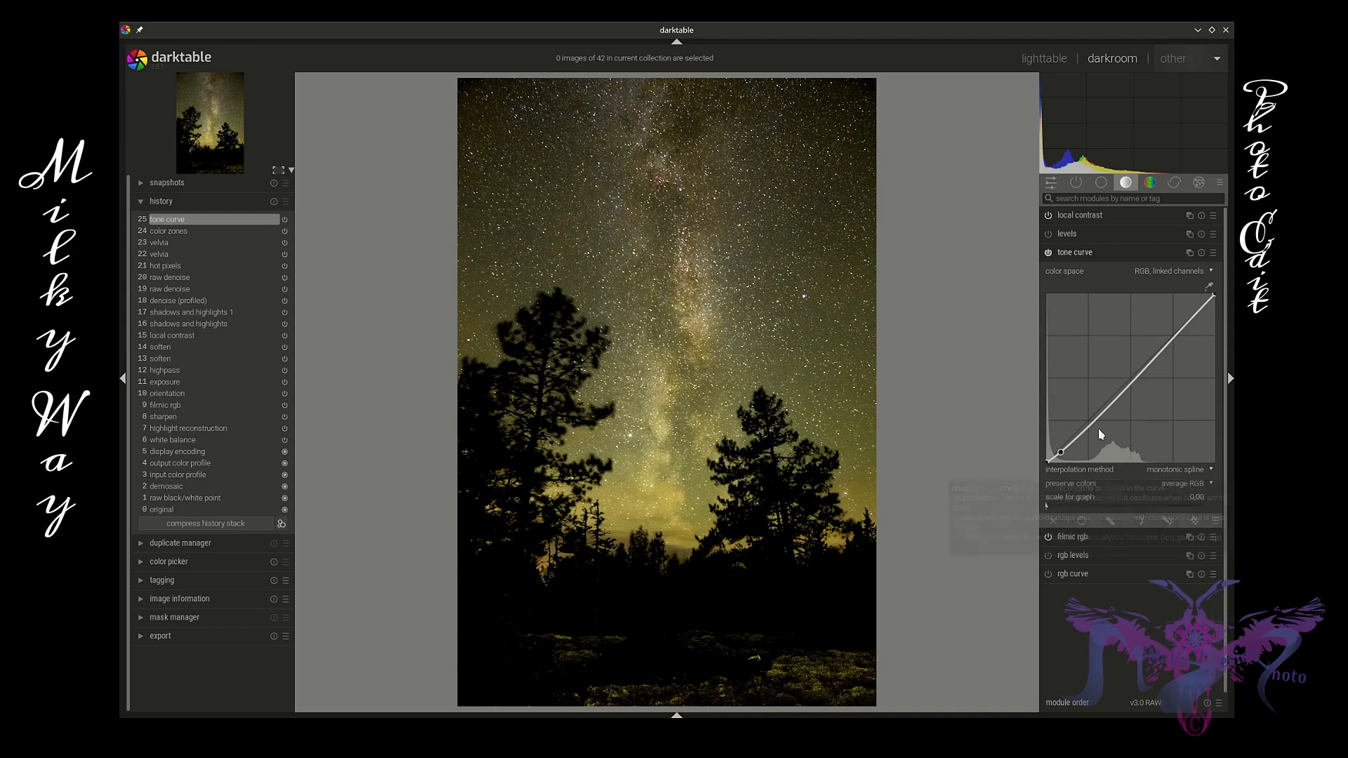
click(1078, 433)
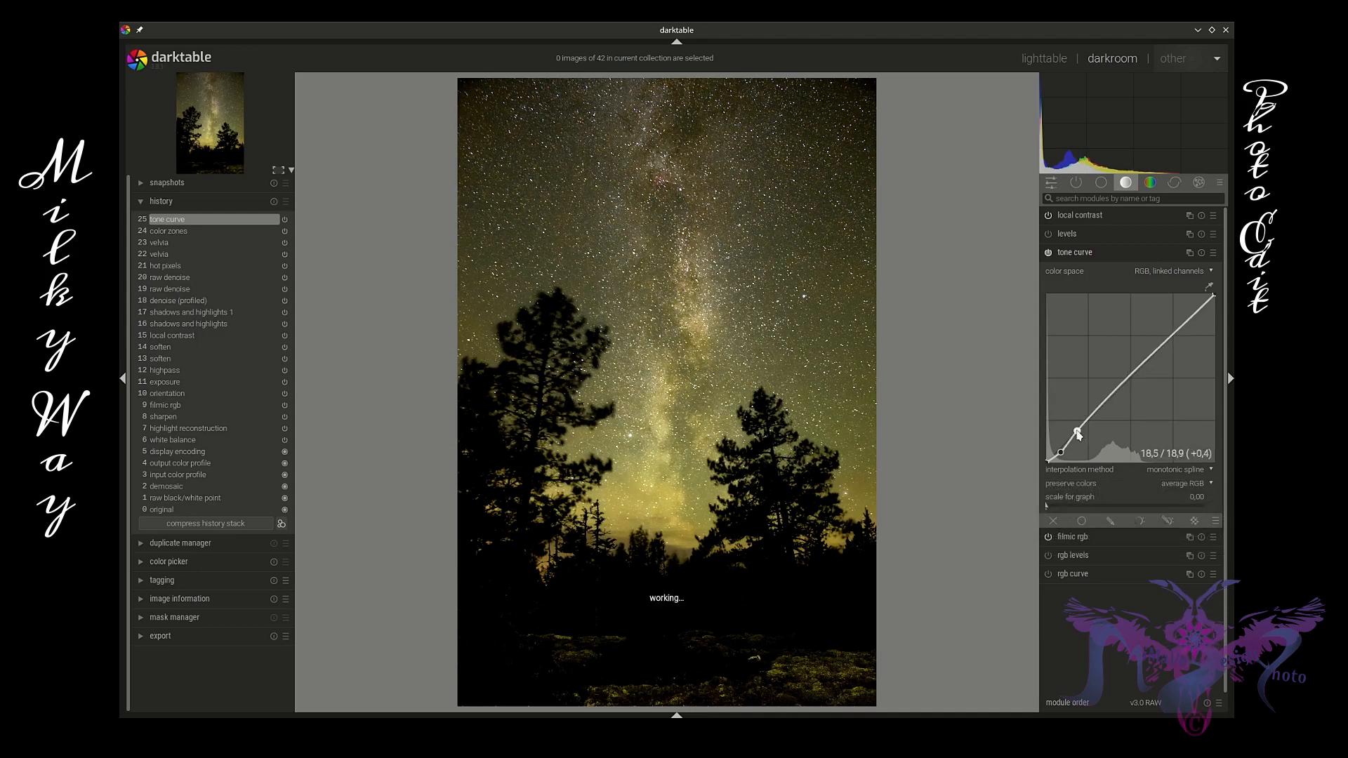
drag(1079, 435, 1084, 430)
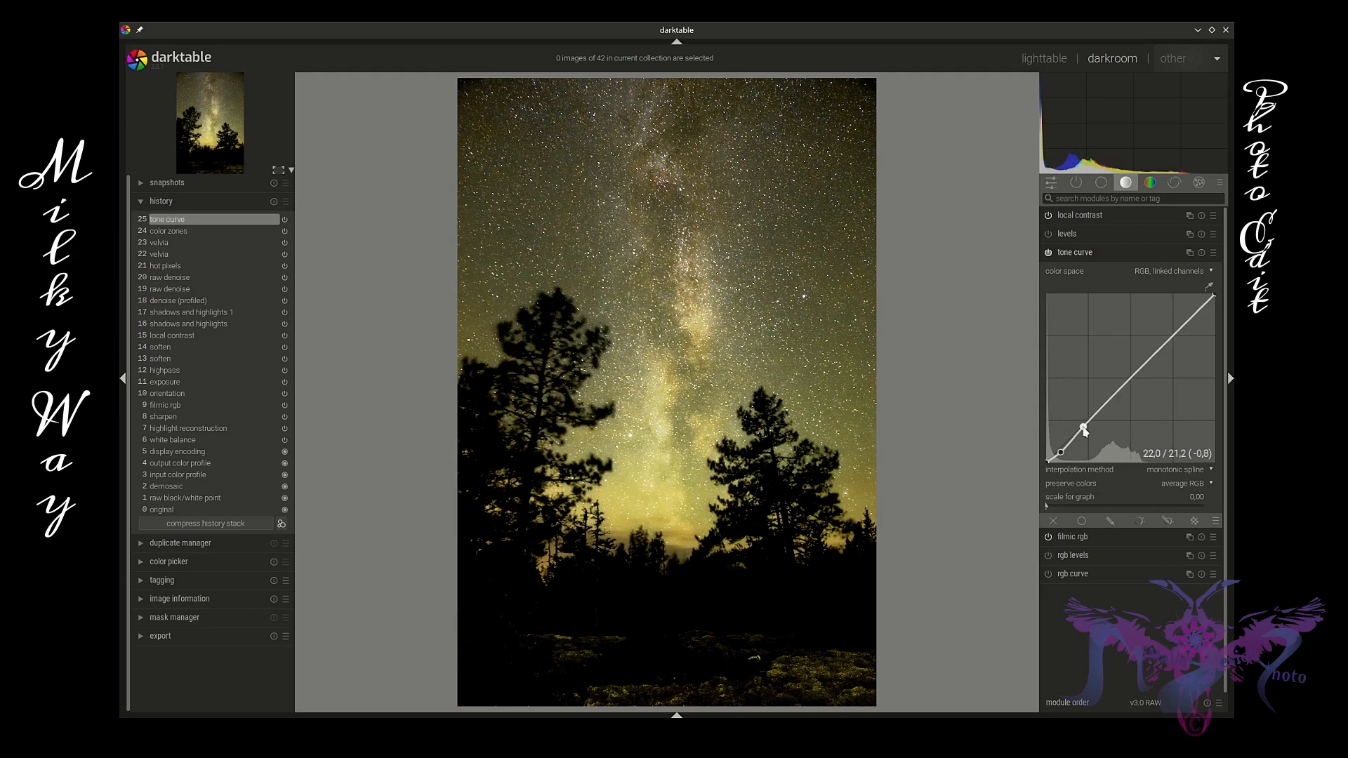
click(1132, 378)
drag(1132, 379, 1086, 430)
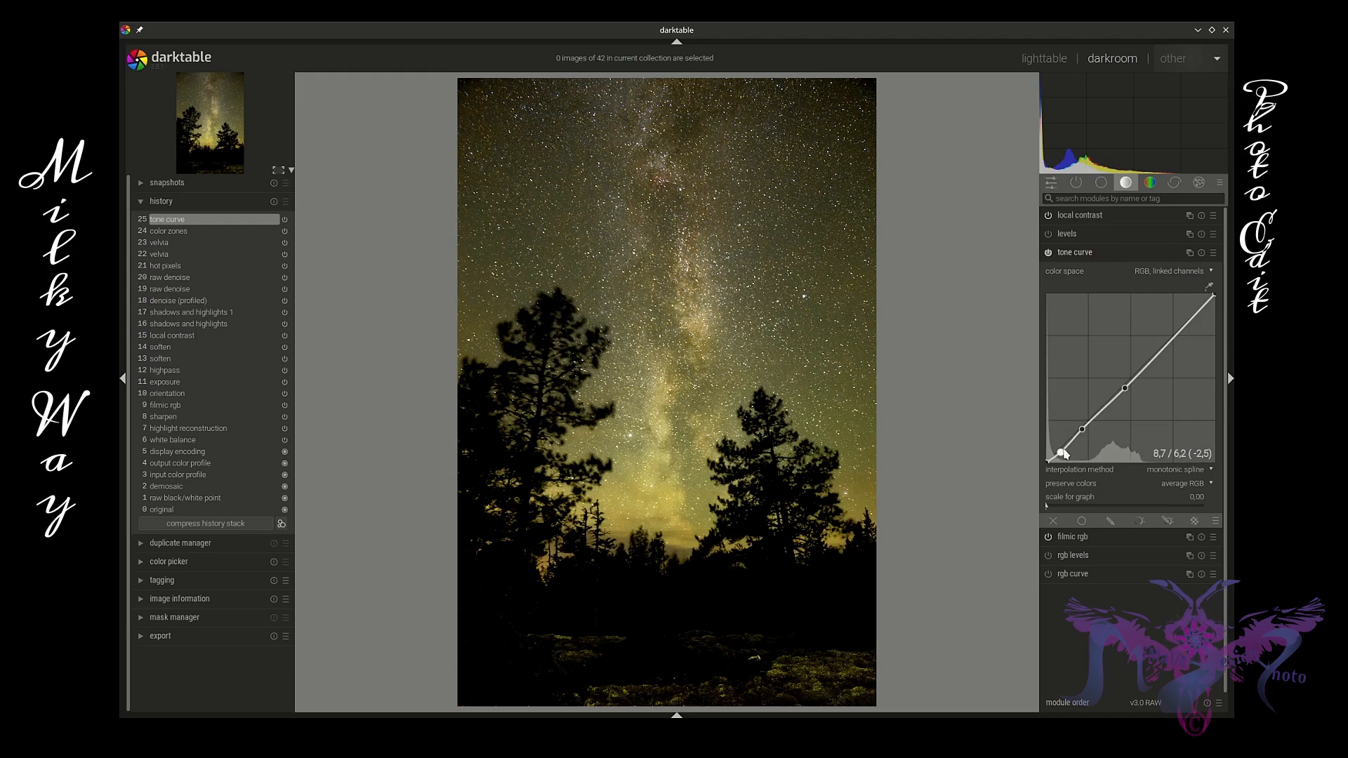
Reshape the tone curve with an added upper-midtone node pulled below the diagonal, a dark-tone node at about 24.6 / 19.9 and a slightly lowered midtone node.
drag(1062, 455, 1066, 455)
drag(1168, 349, 1163, 350)
drag(1120, 391, 1121, 390)
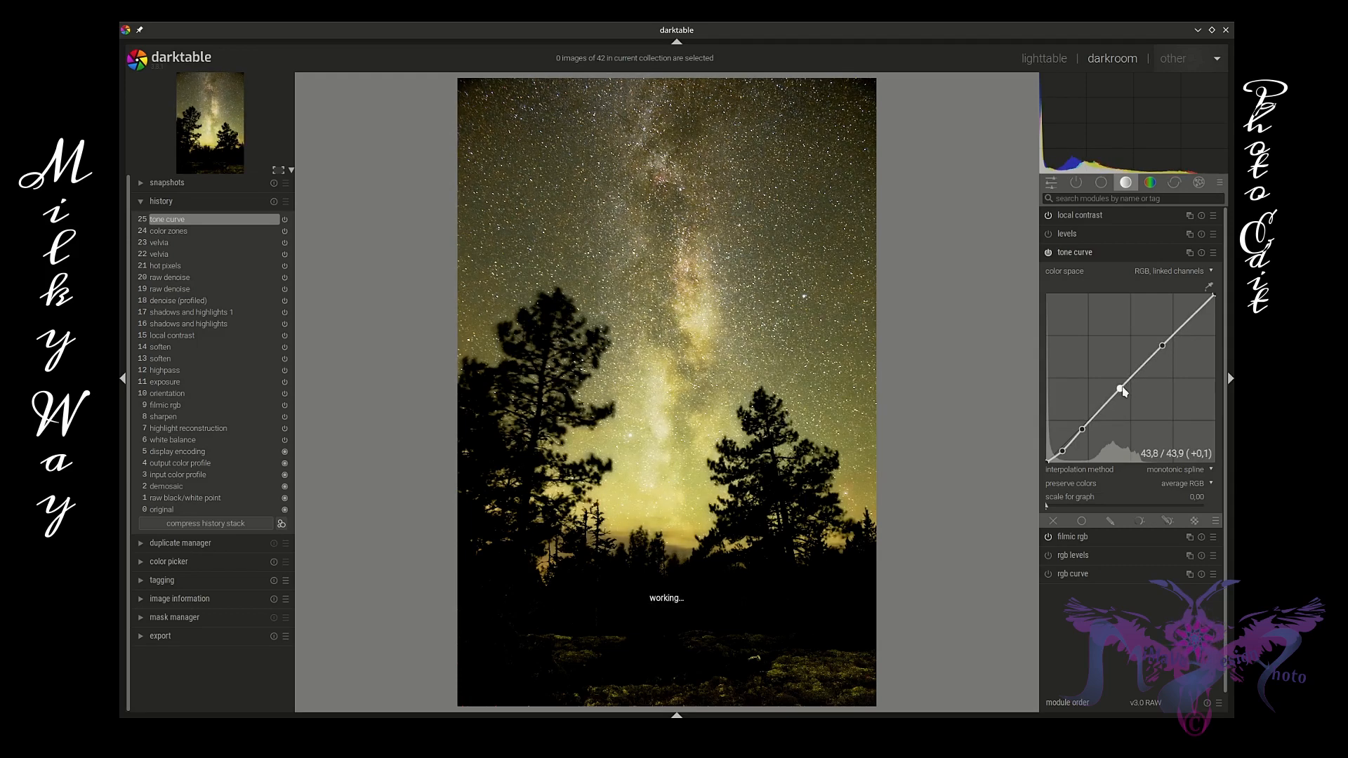
drag(1165, 349, 1151, 367)
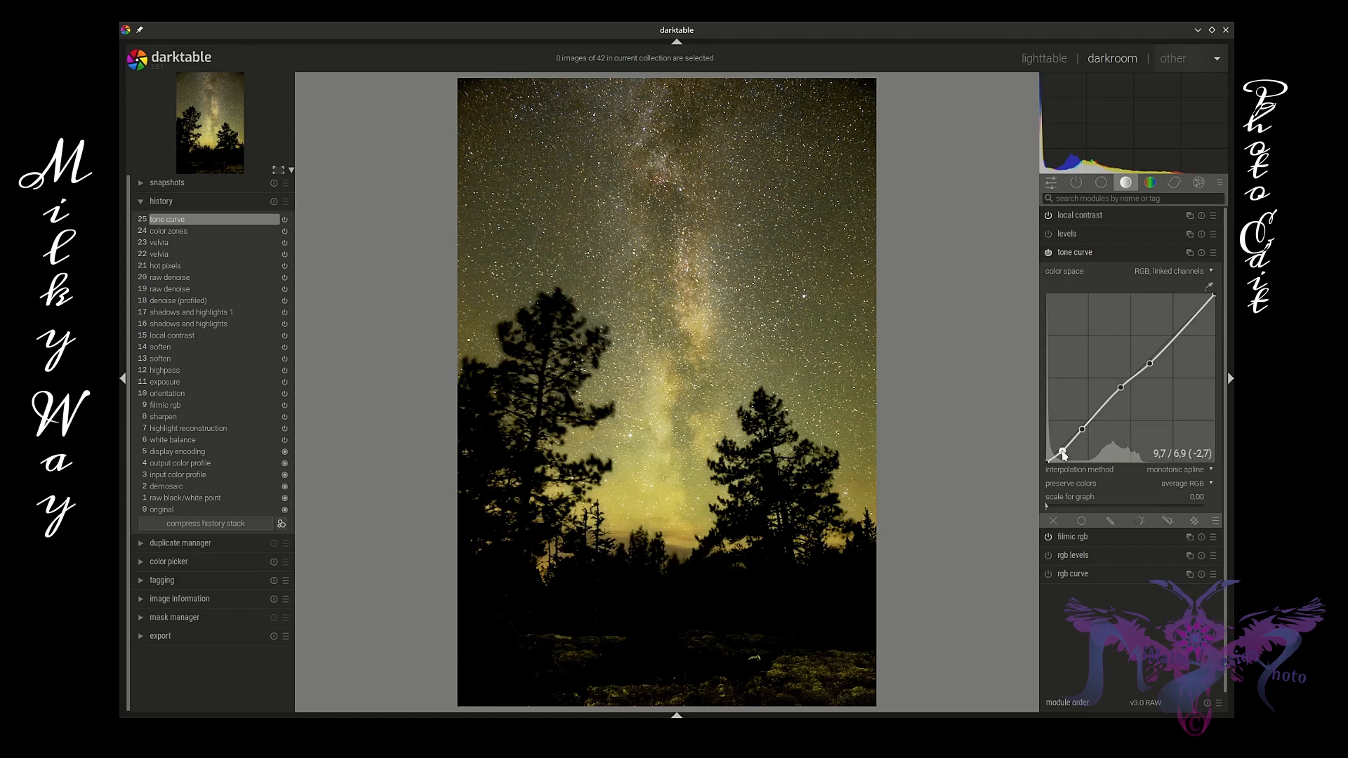
drag(1063, 456, 1090, 433)
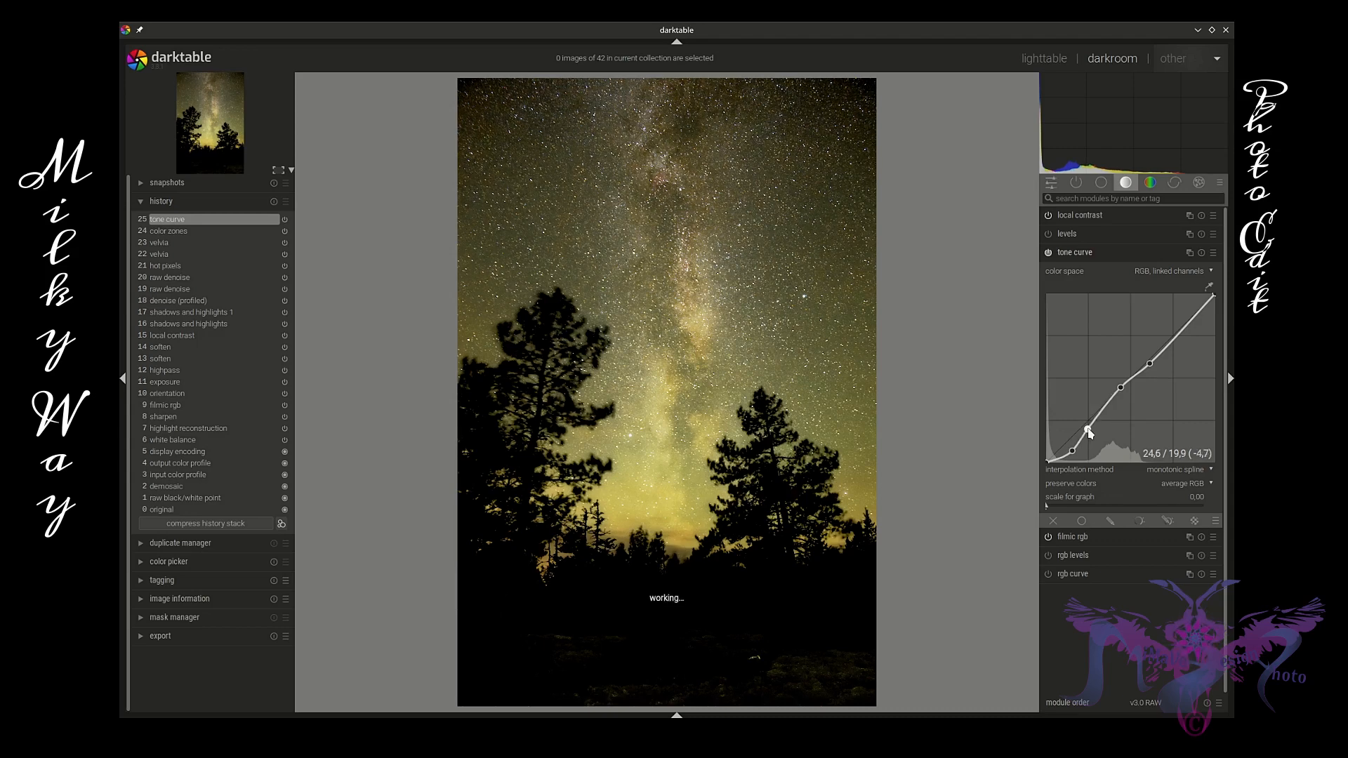
drag(1123, 394, 1121, 396)
drag(1121, 396, 1122, 396)
Add a drawn gradient mask to the tone curve at the horizon and set its curvature to 48.00%.
click(1111, 521)
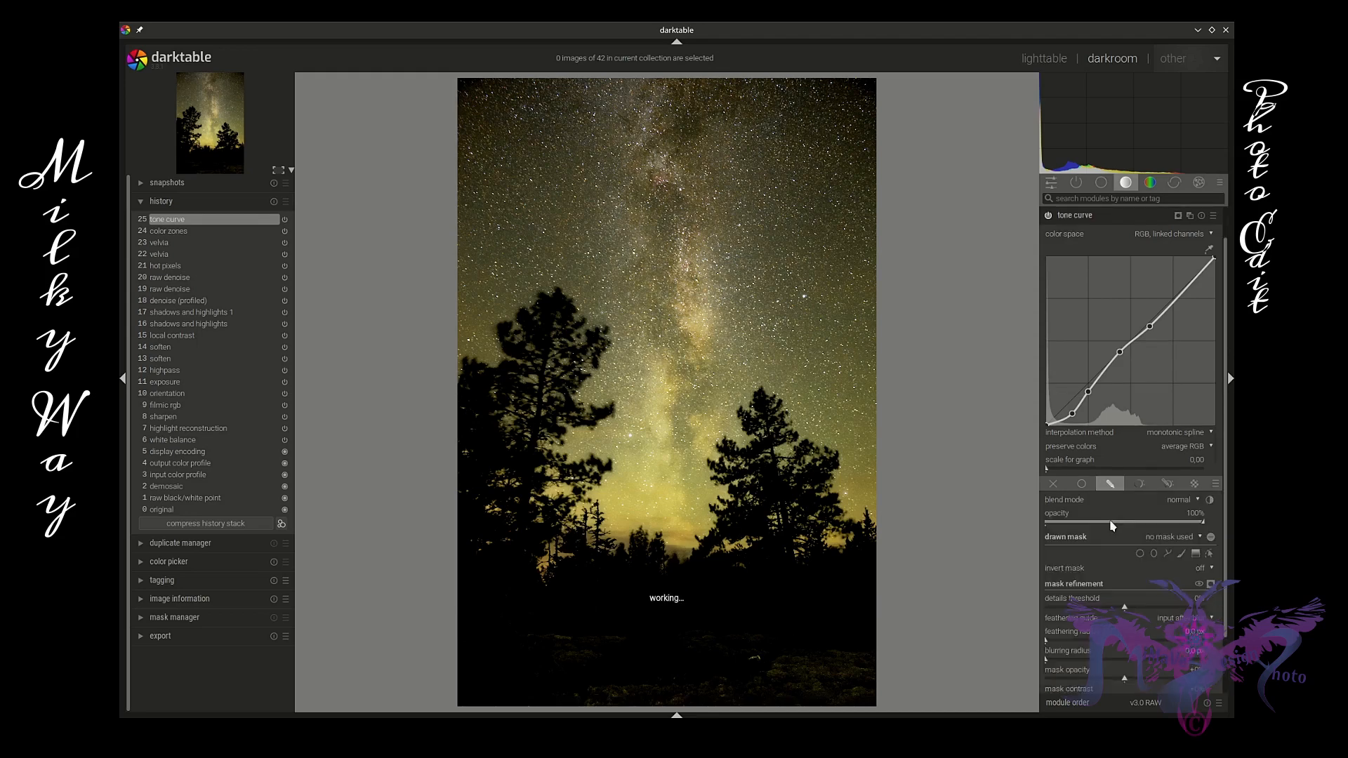
click(1199, 552)
click(663, 544)
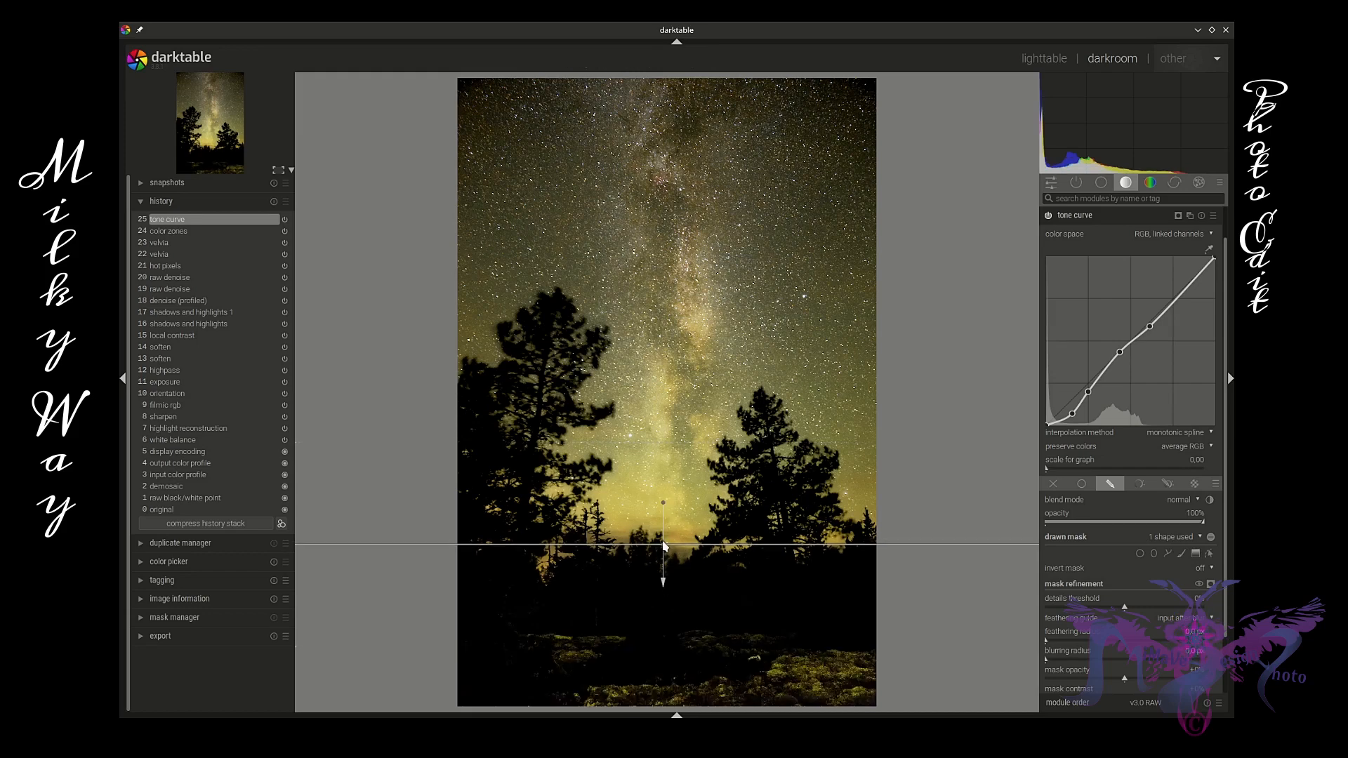
scroll(677, 548, up, 1)
scroll(678, 547, up, 12)
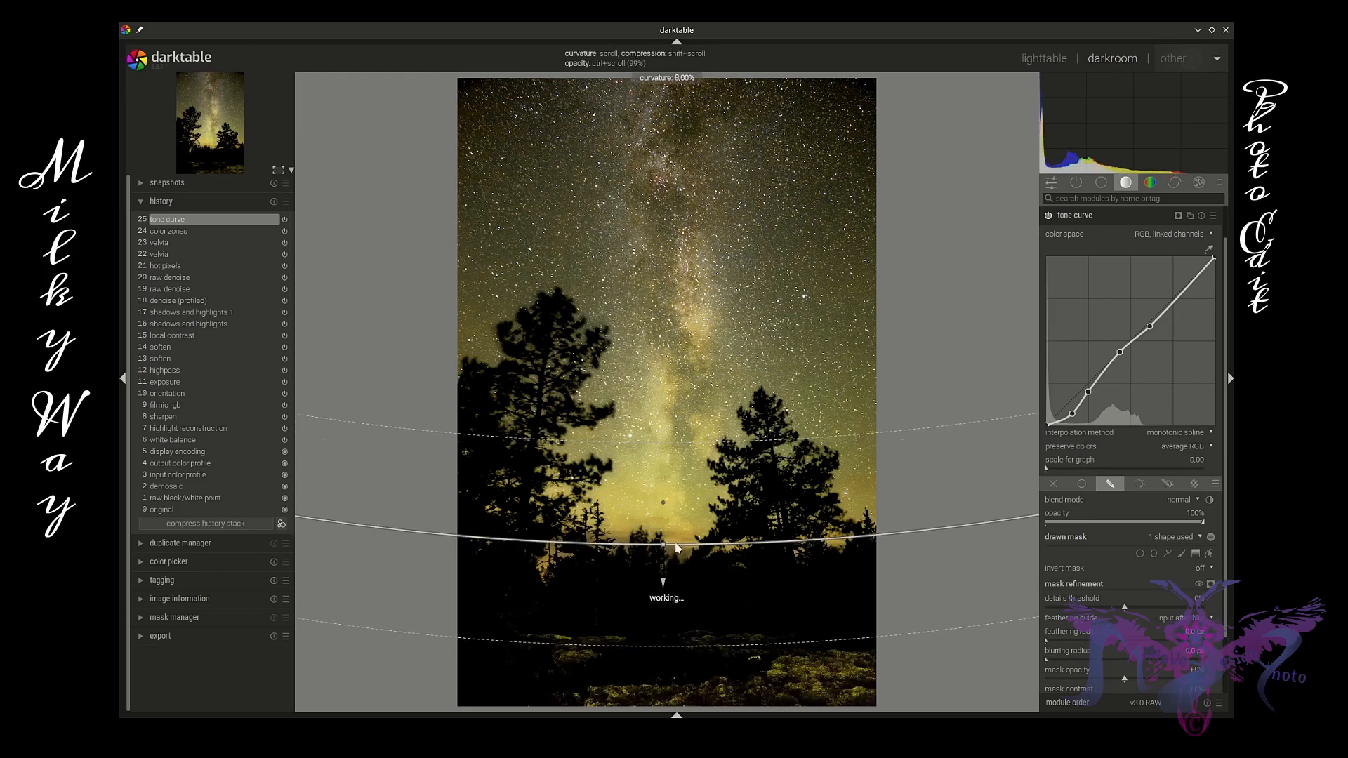
scroll(677, 548, up, 14)
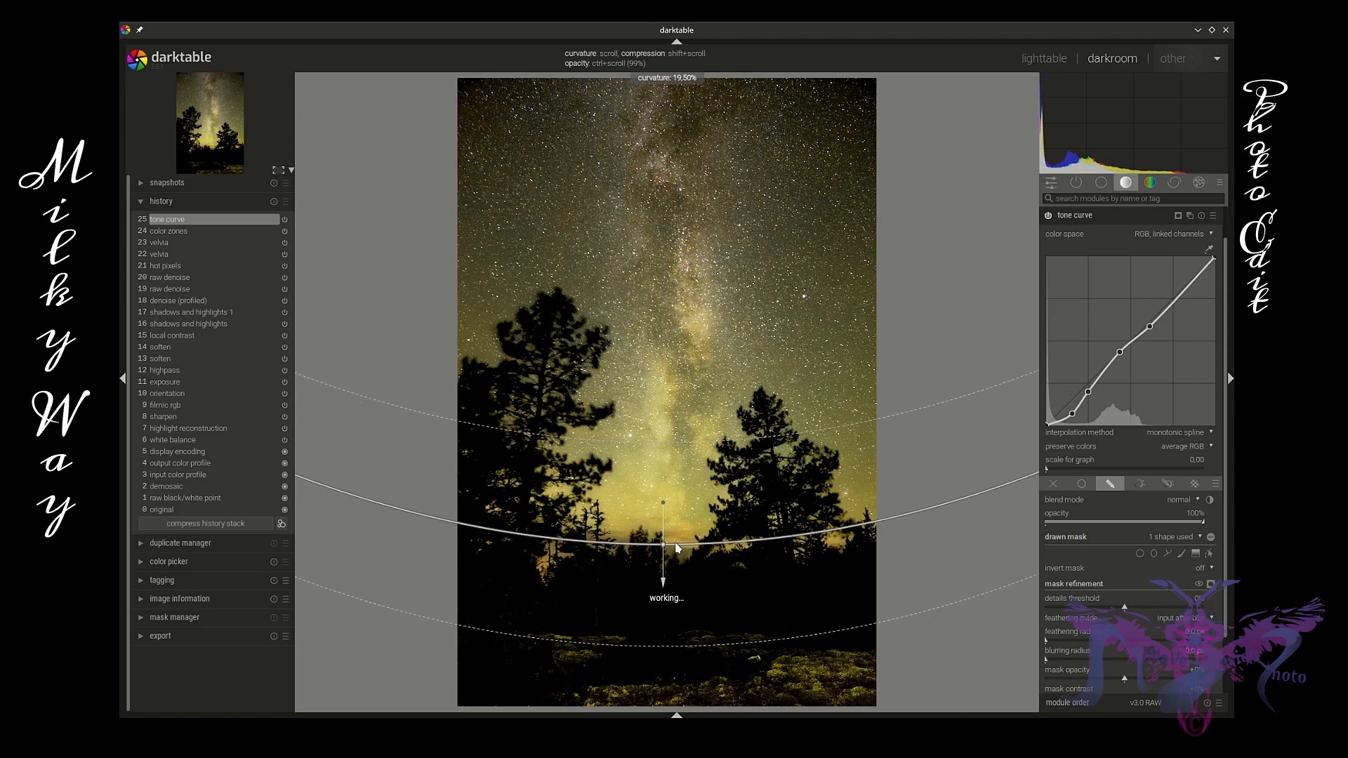
scroll(677, 547, up, 15)
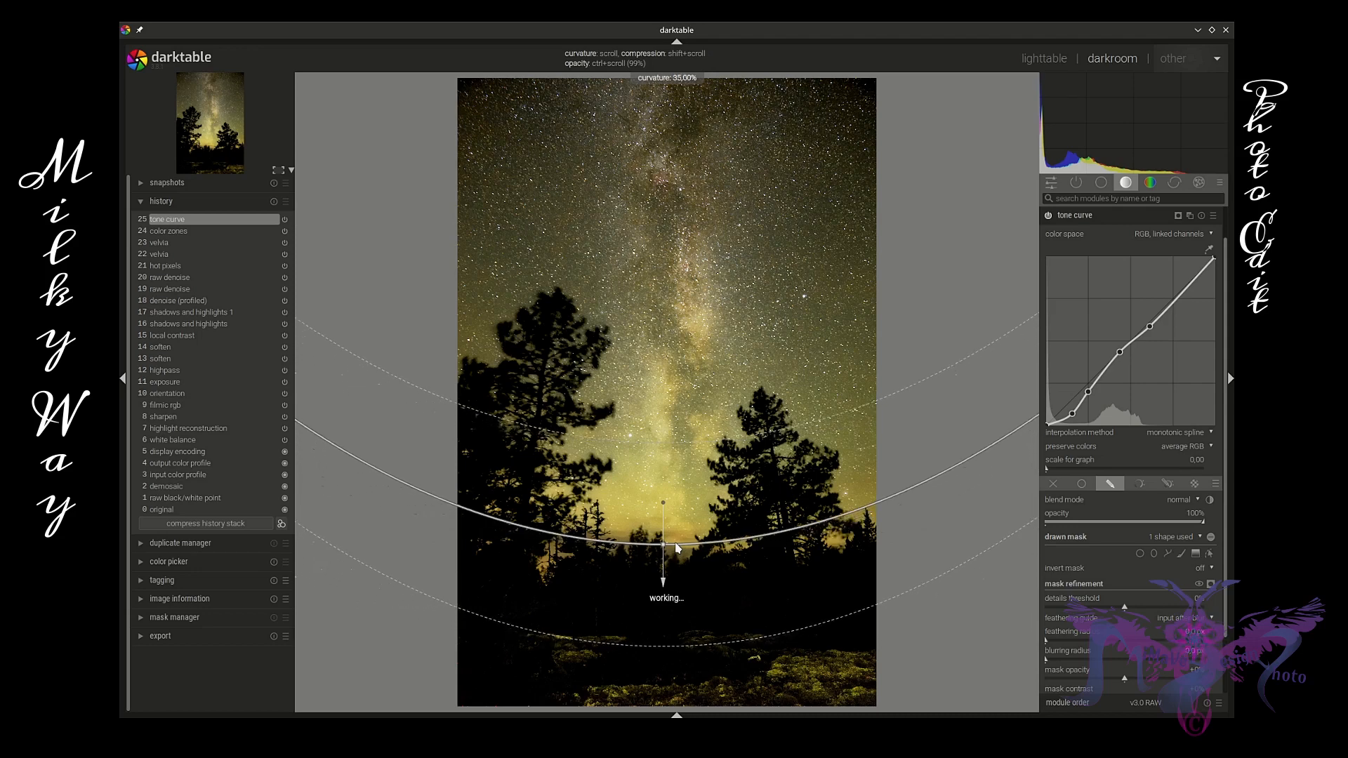
scroll(677, 548, up, 3)
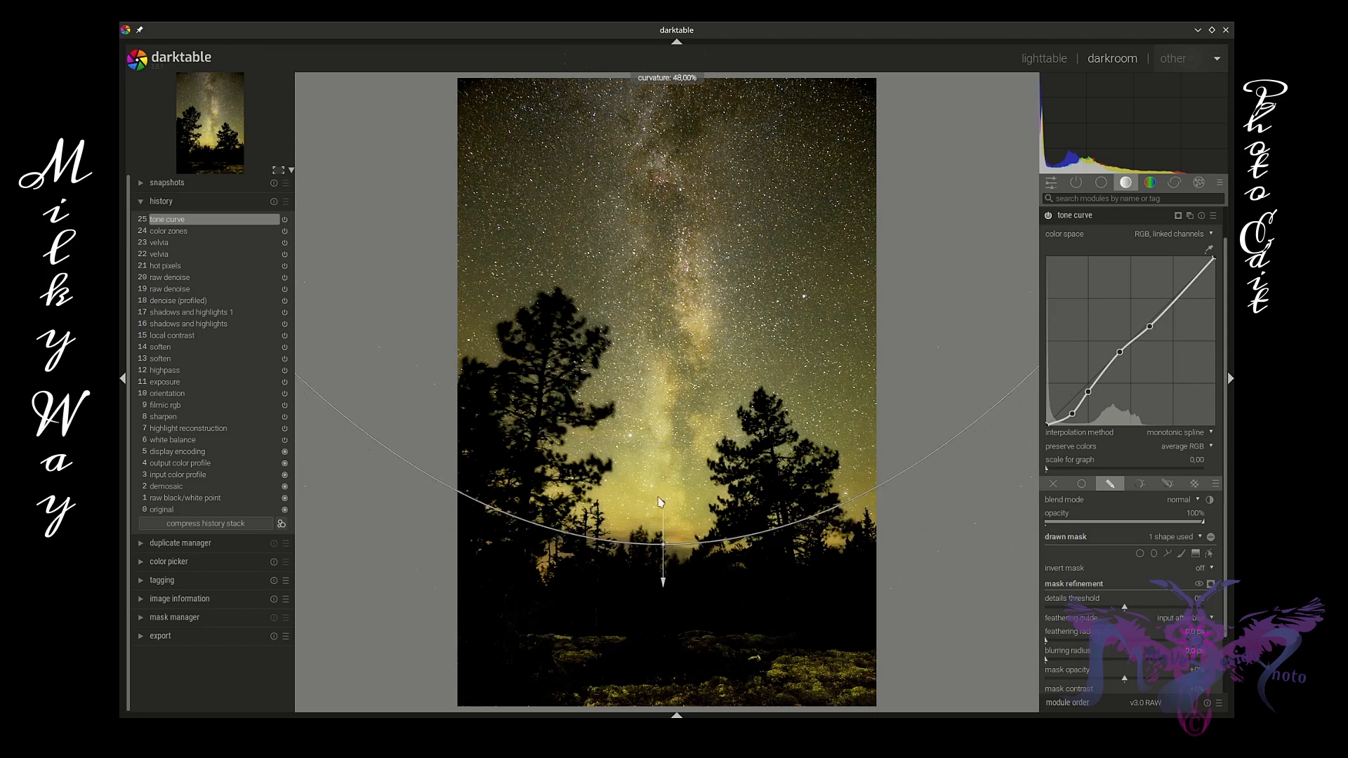
Tilt the tone curve's gradient mask slightly, shift it up just above the horizon and set its curvature to 65.00%.
drag(666, 505, 664, 528)
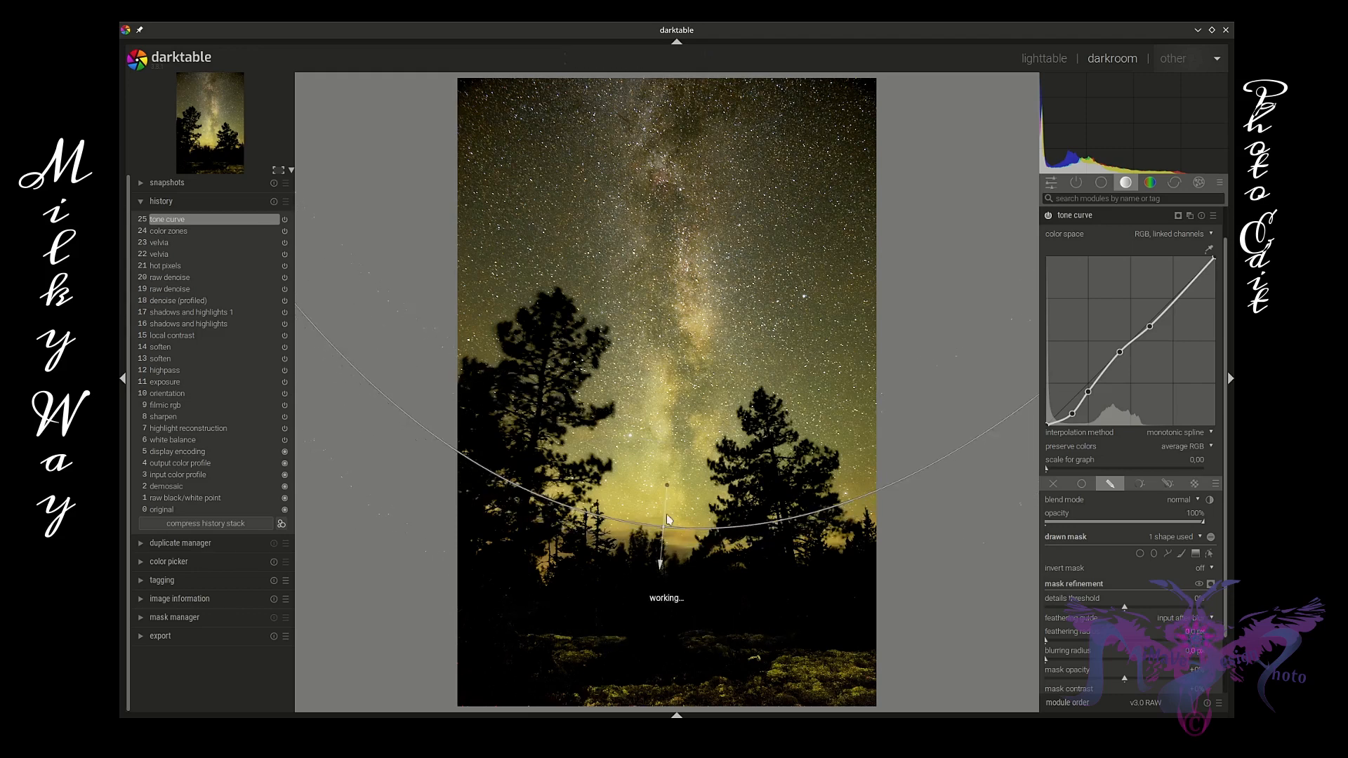
scroll(686, 522, up, 1)
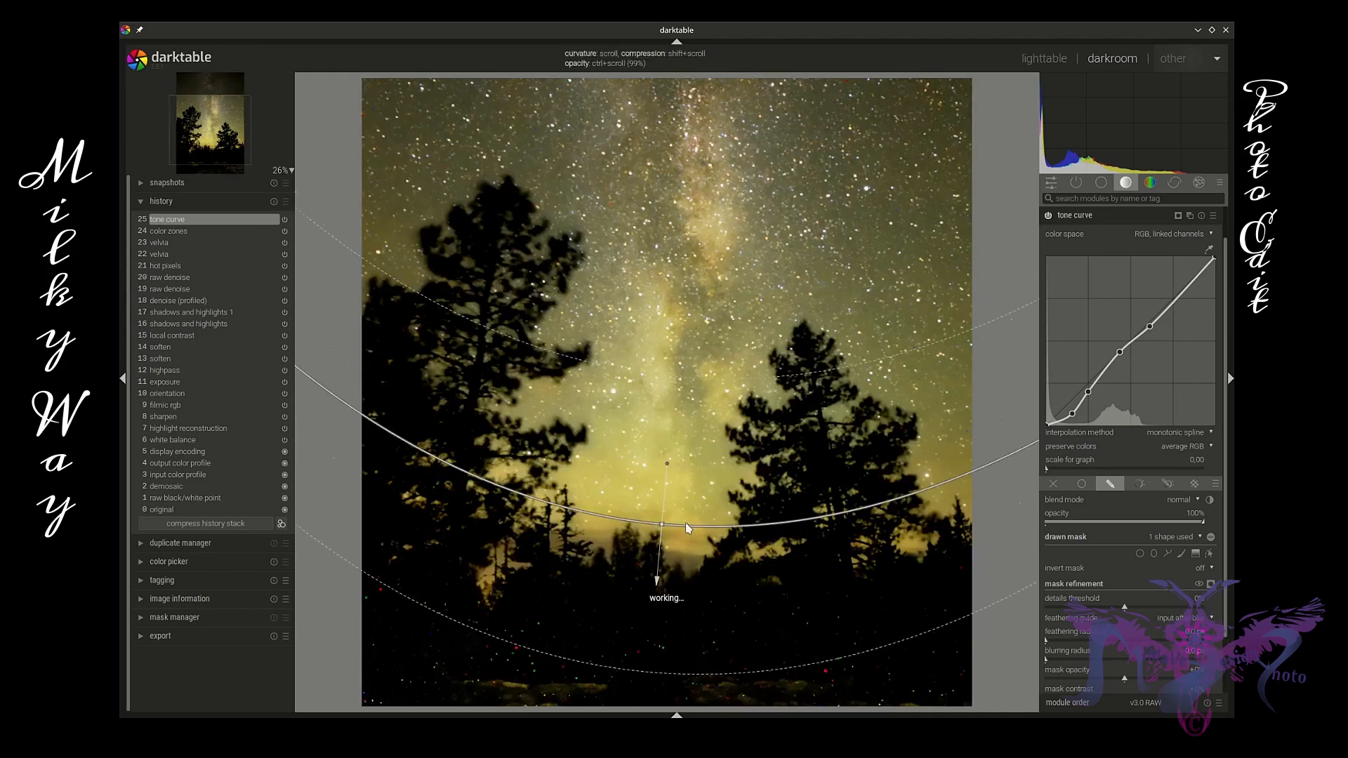
scroll(684, 522, up, 5)
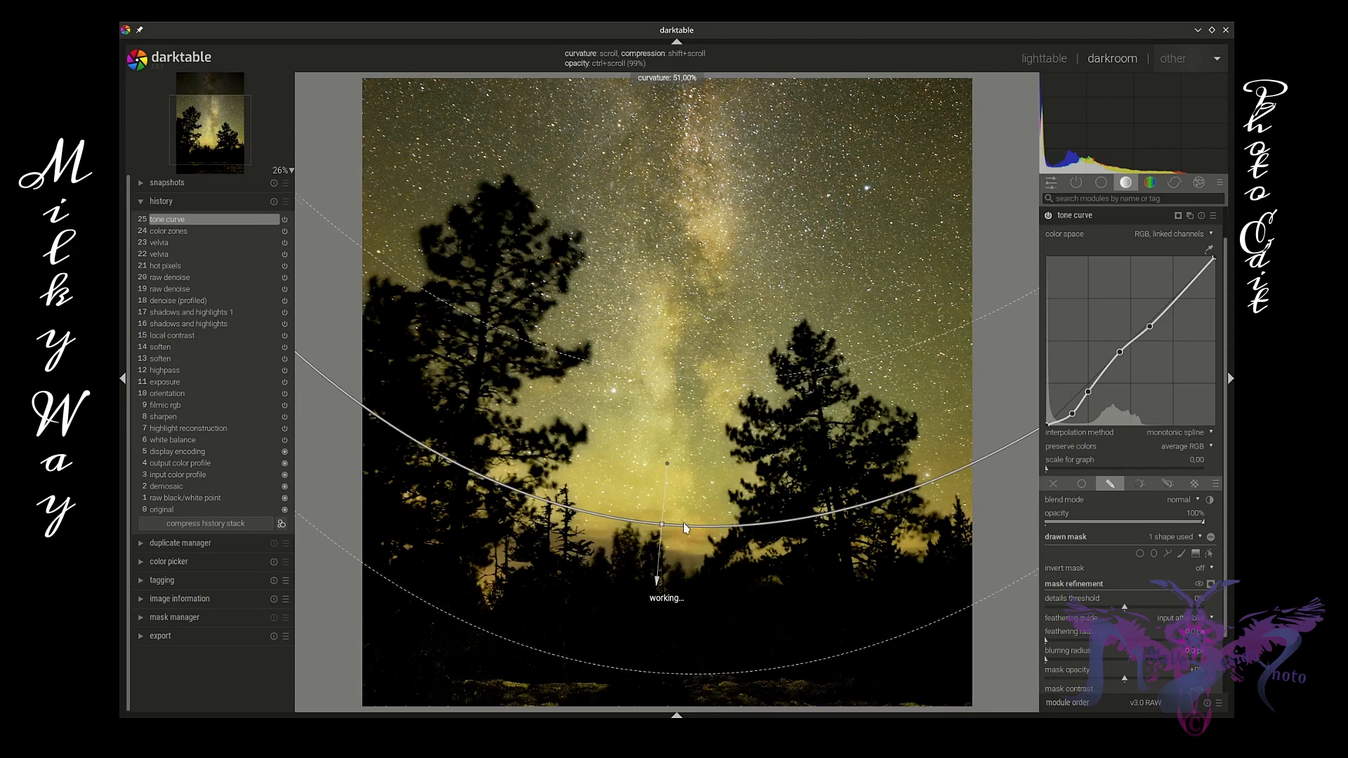
scroll(683, 522, up, 3)
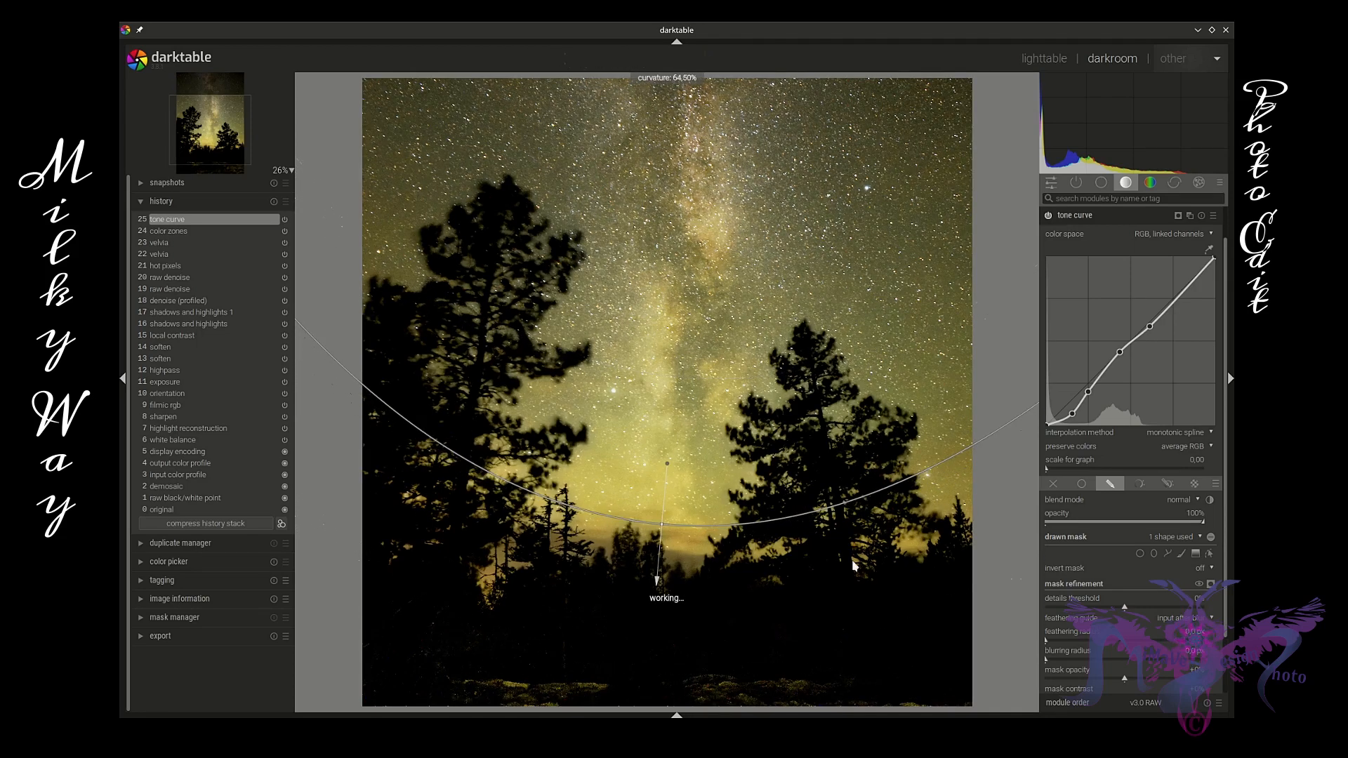
scroll(1000, 623, down, 1)
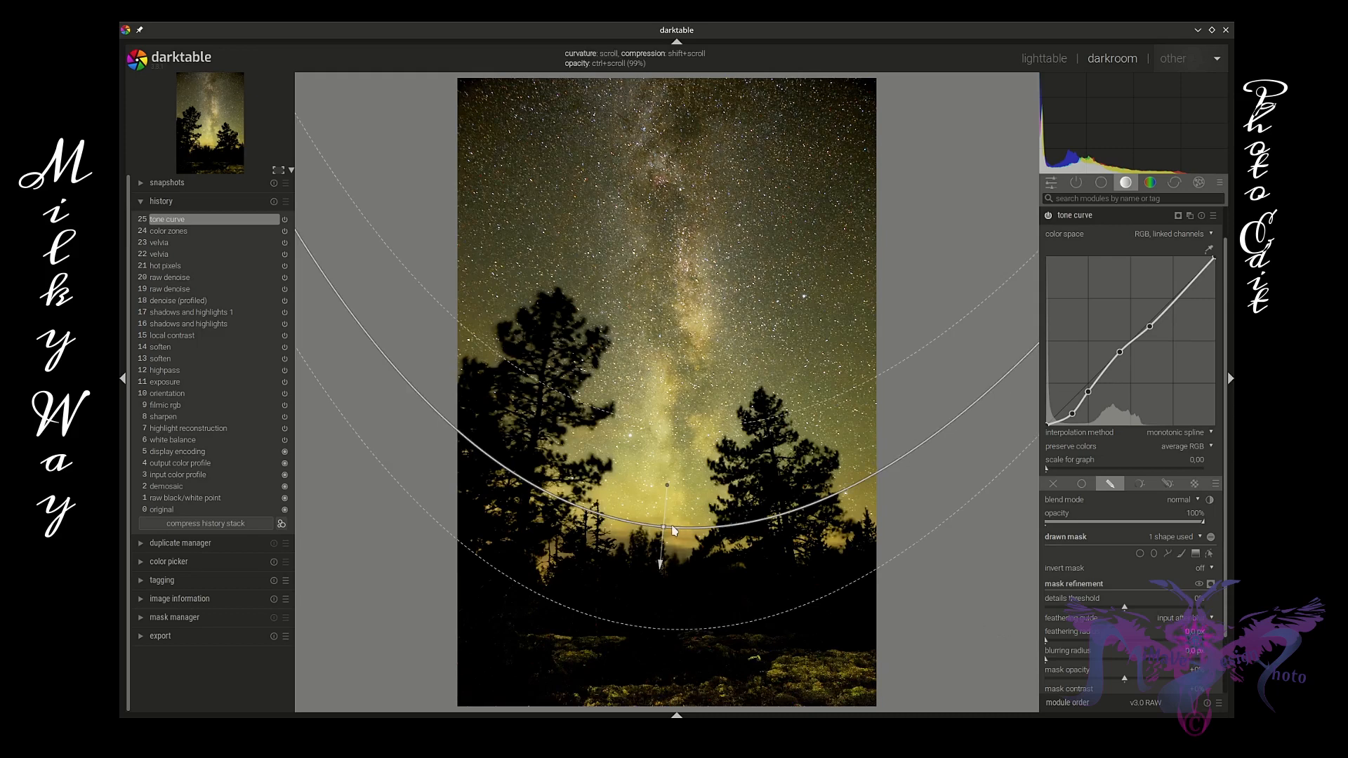
scroll(665, 532, up, 1)
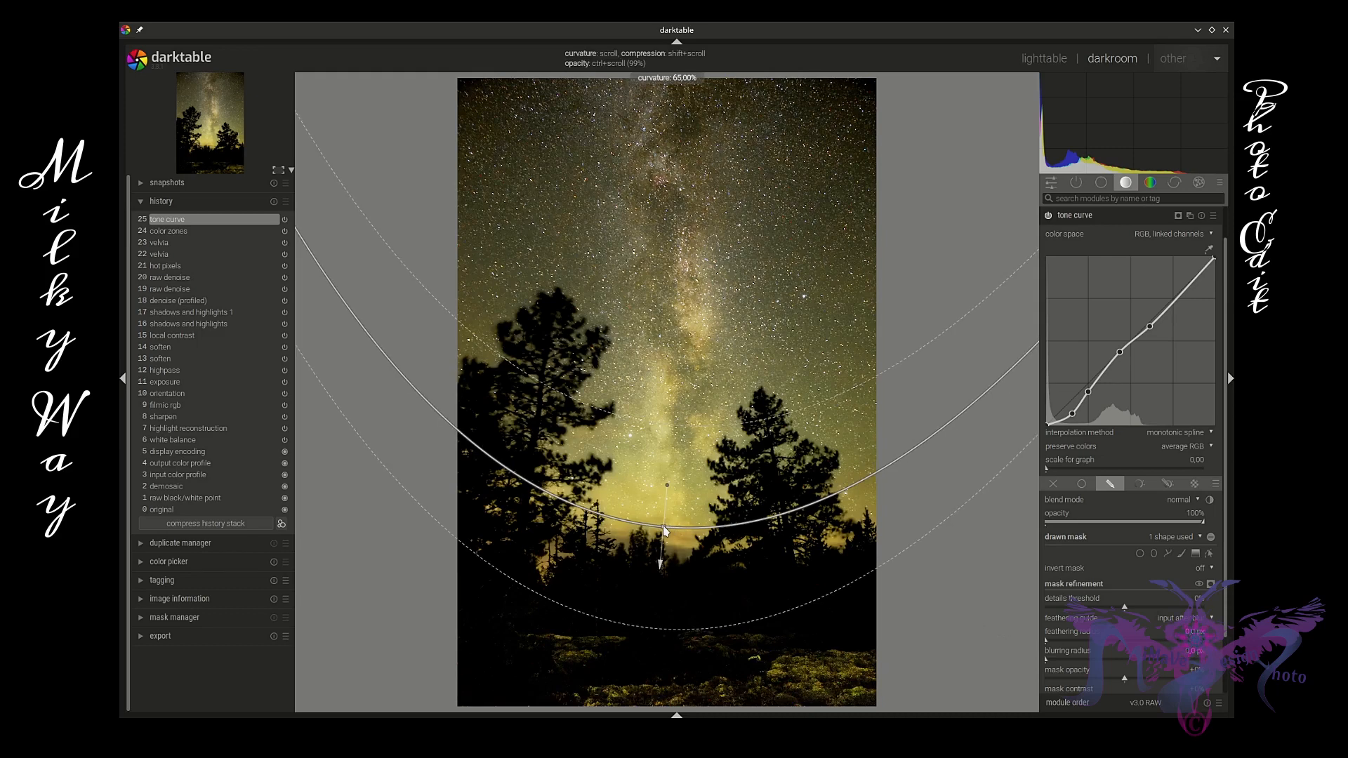
mouse_move(665, 530)
mouse_down()
mouse_move(675, 491)
mouse_move(666, 529)
mouse_up()
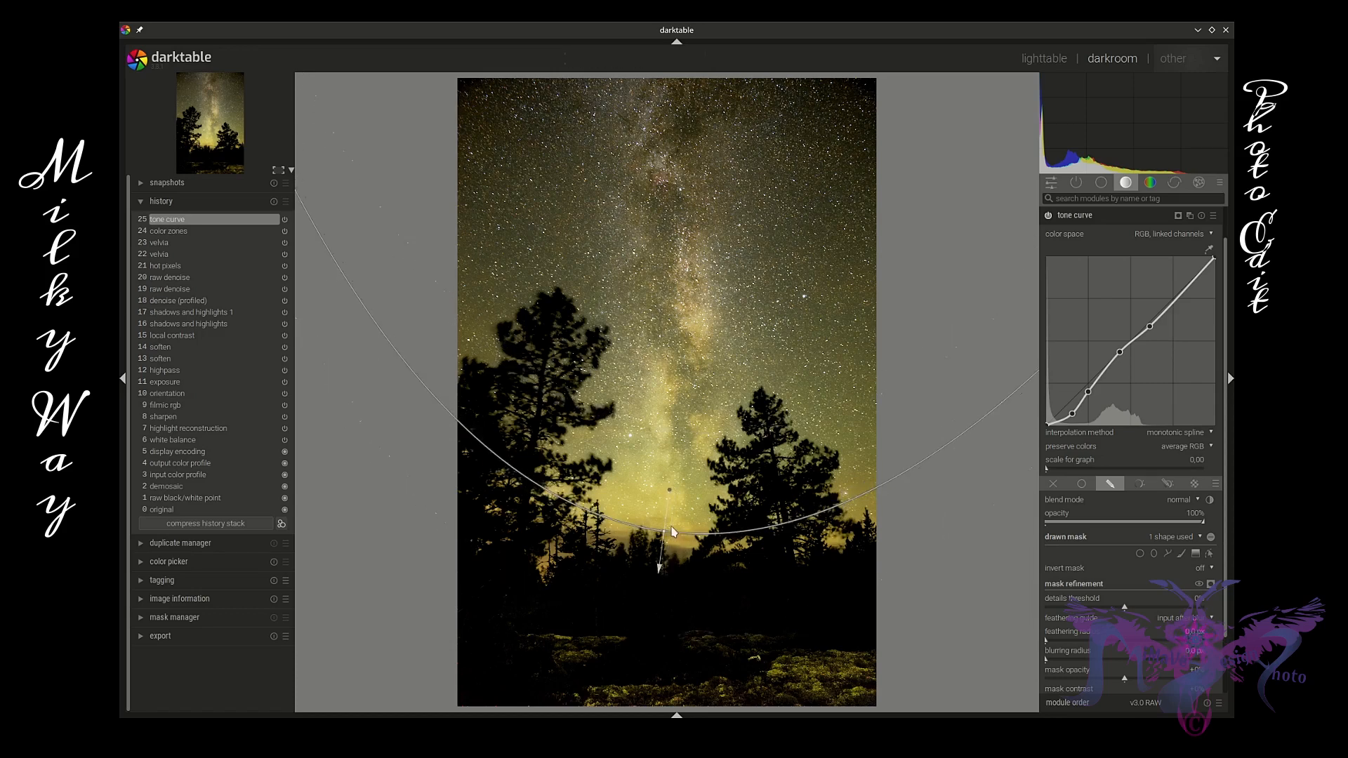
click(1124, 219)
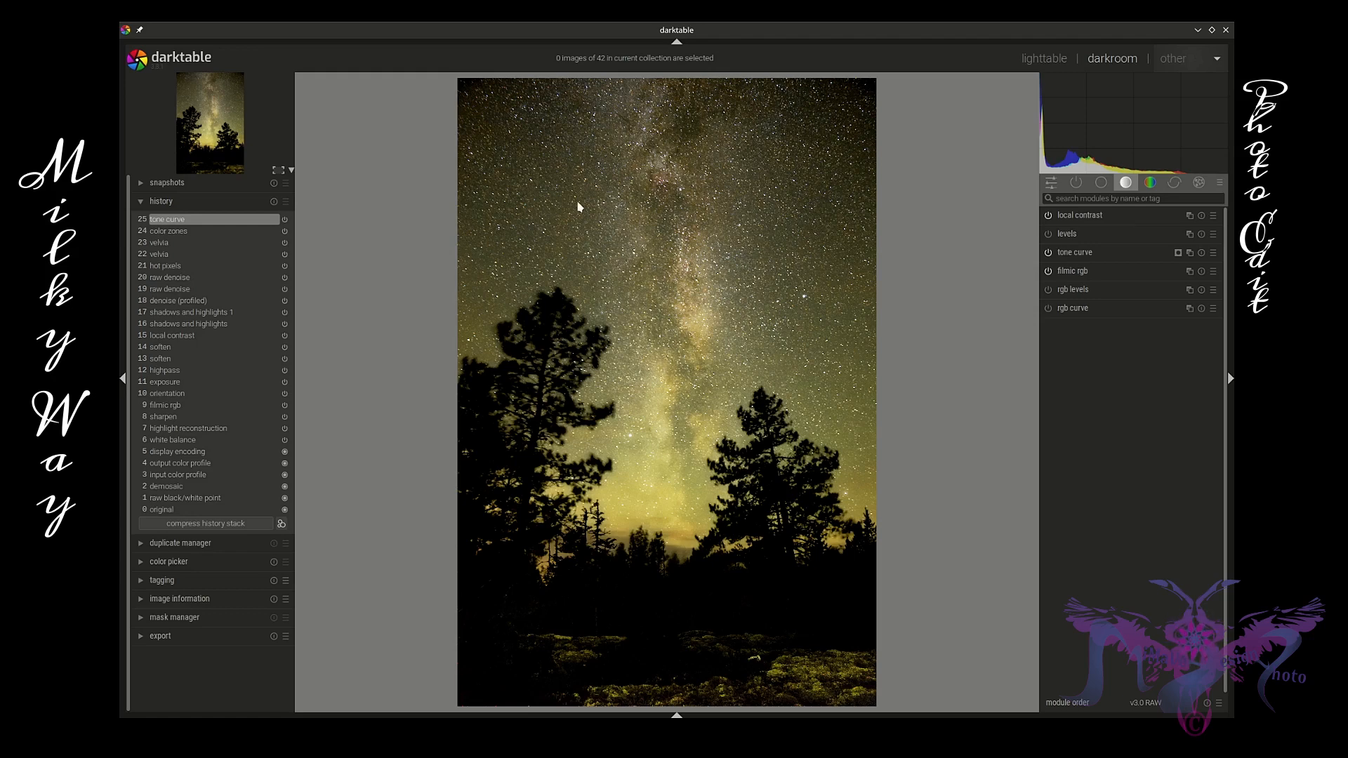
Enable contrast brightness saturation with a drawn path mask outlining the Milky Way from the top of the sky down between the trees.
click(1103, 185)
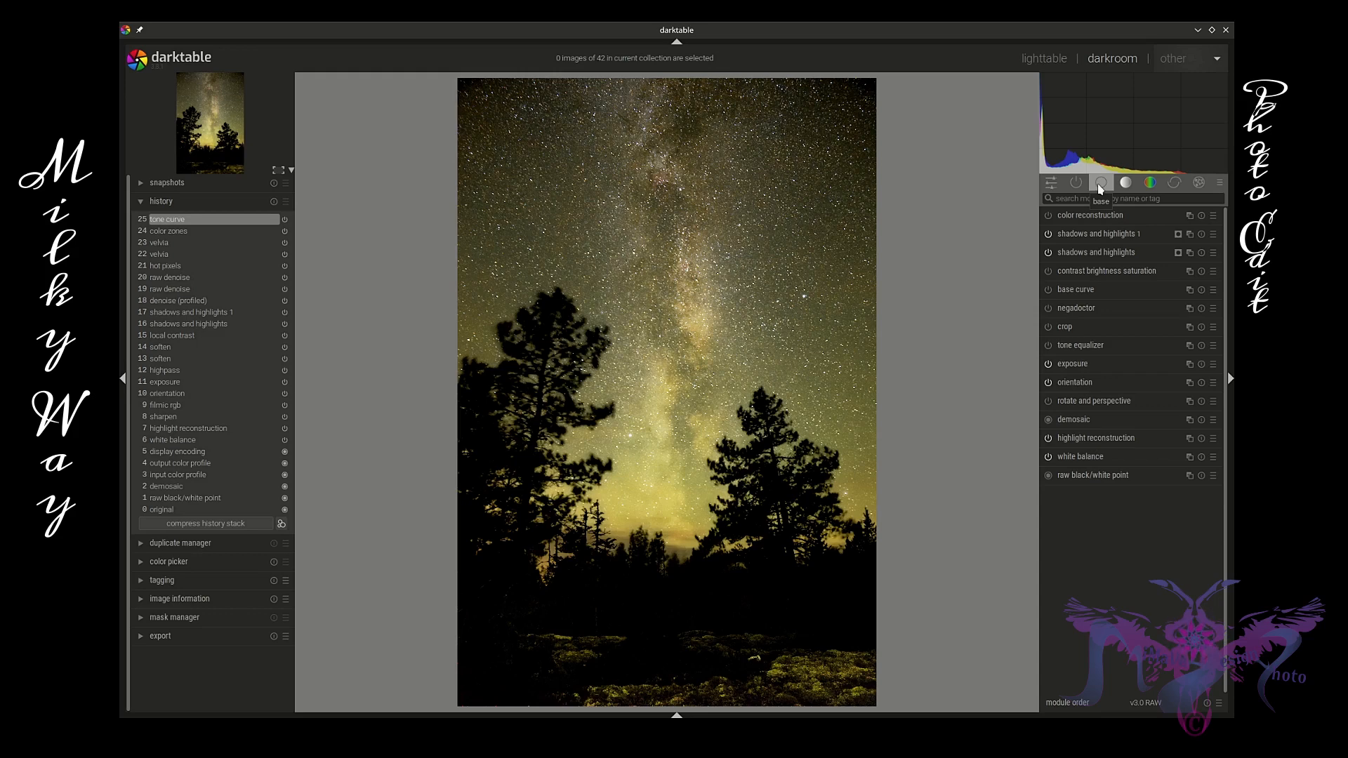
click(1080, 185)
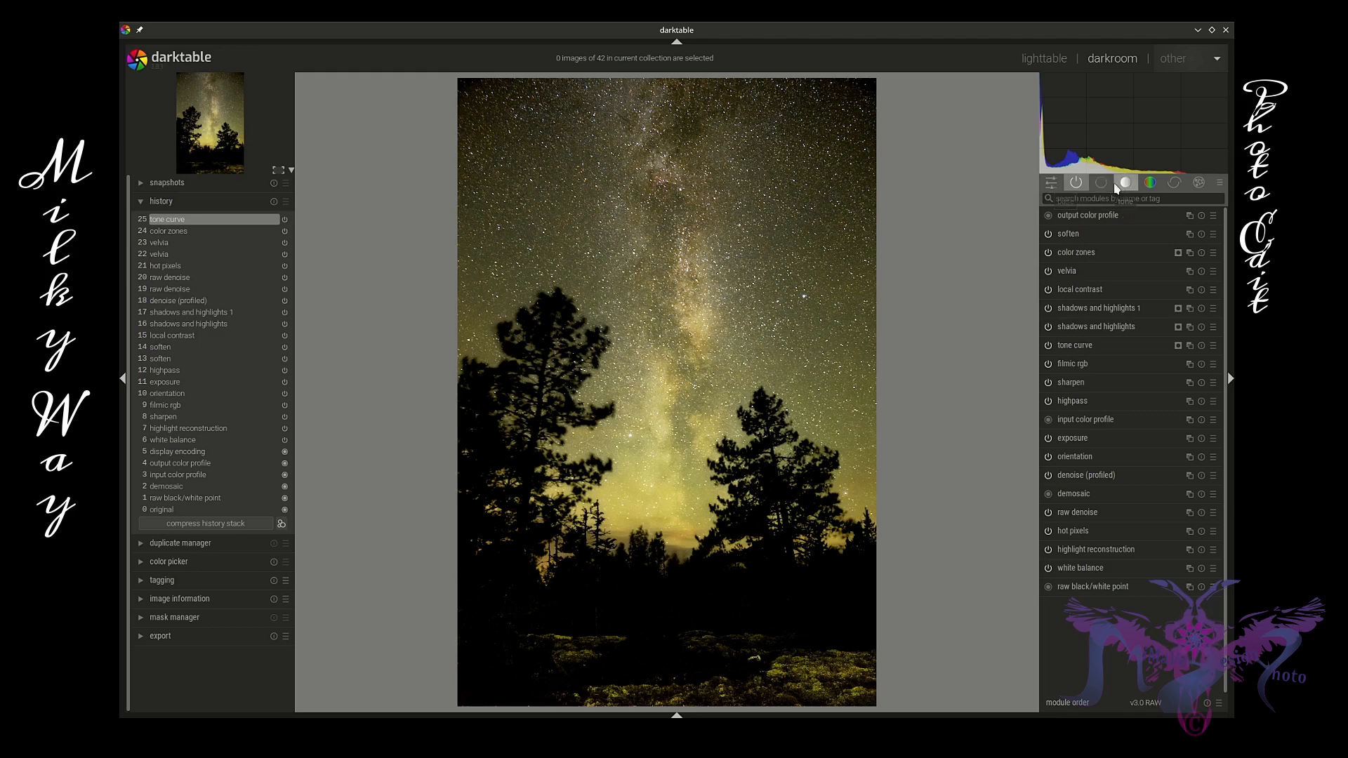
click(1107, 187)
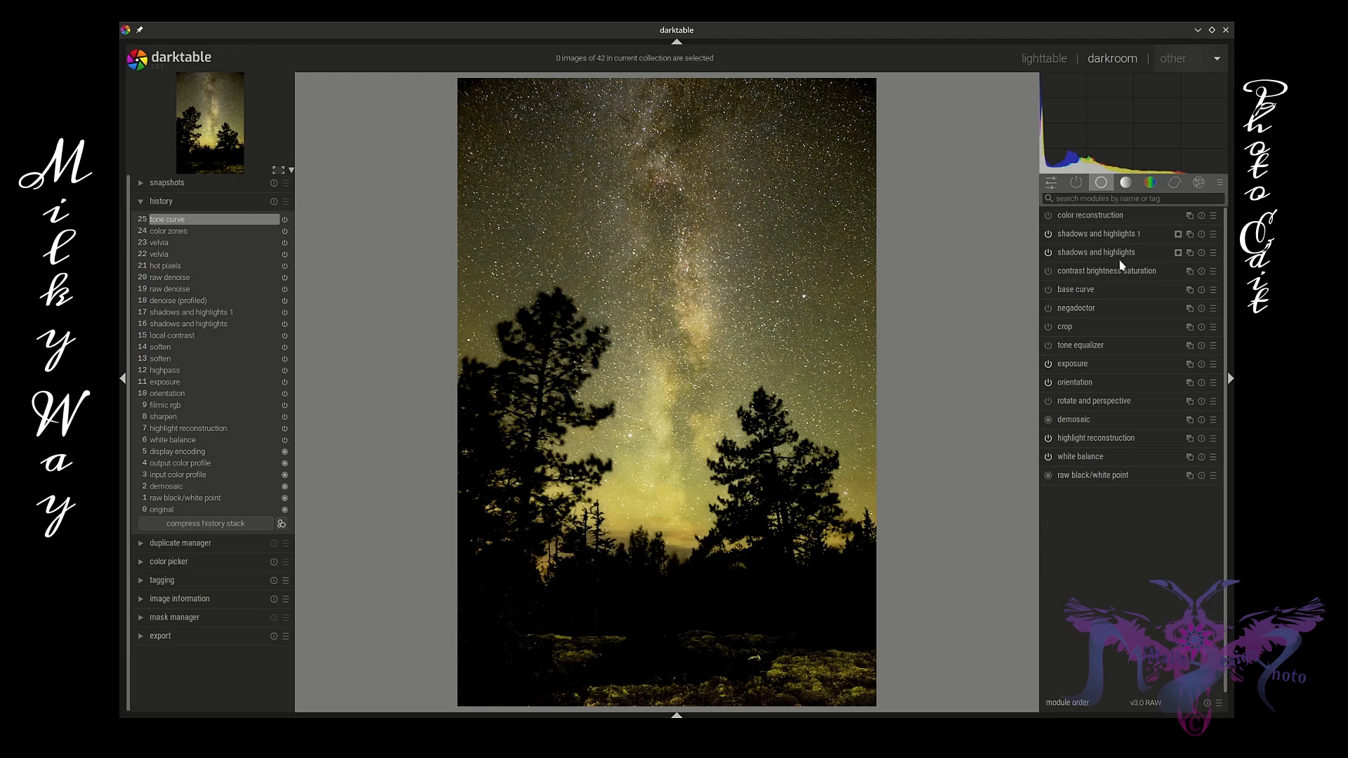
click(1084, 274)
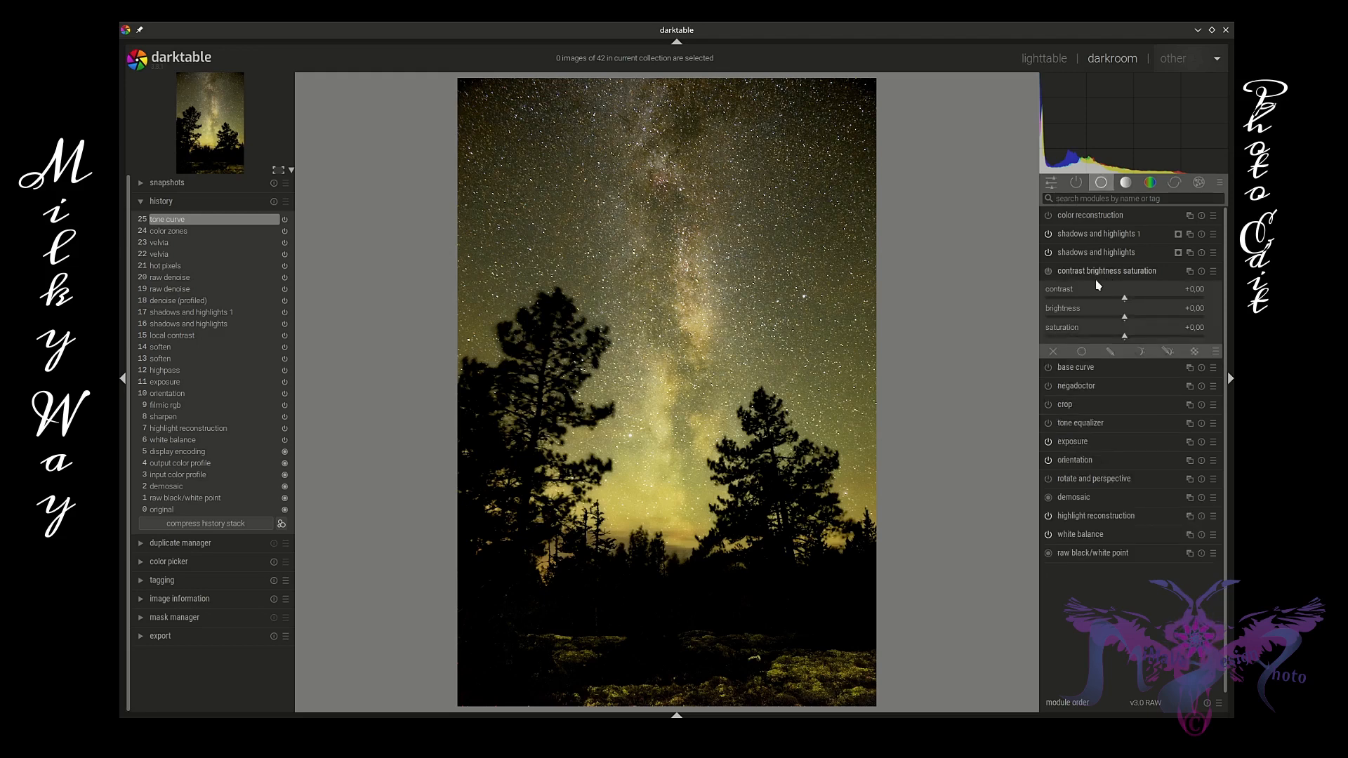
click(1112, 353)
click(1169, 366)
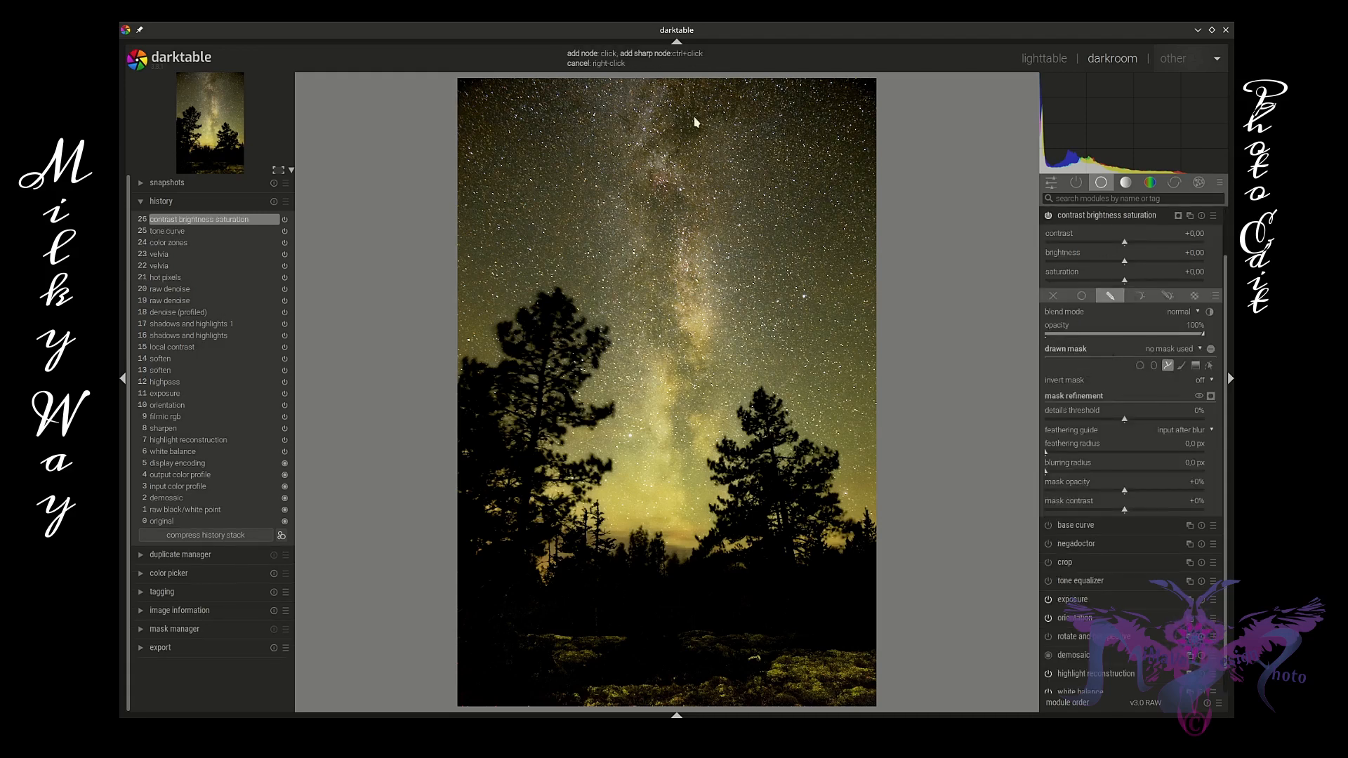
click(581, 221)
click(620, 444)
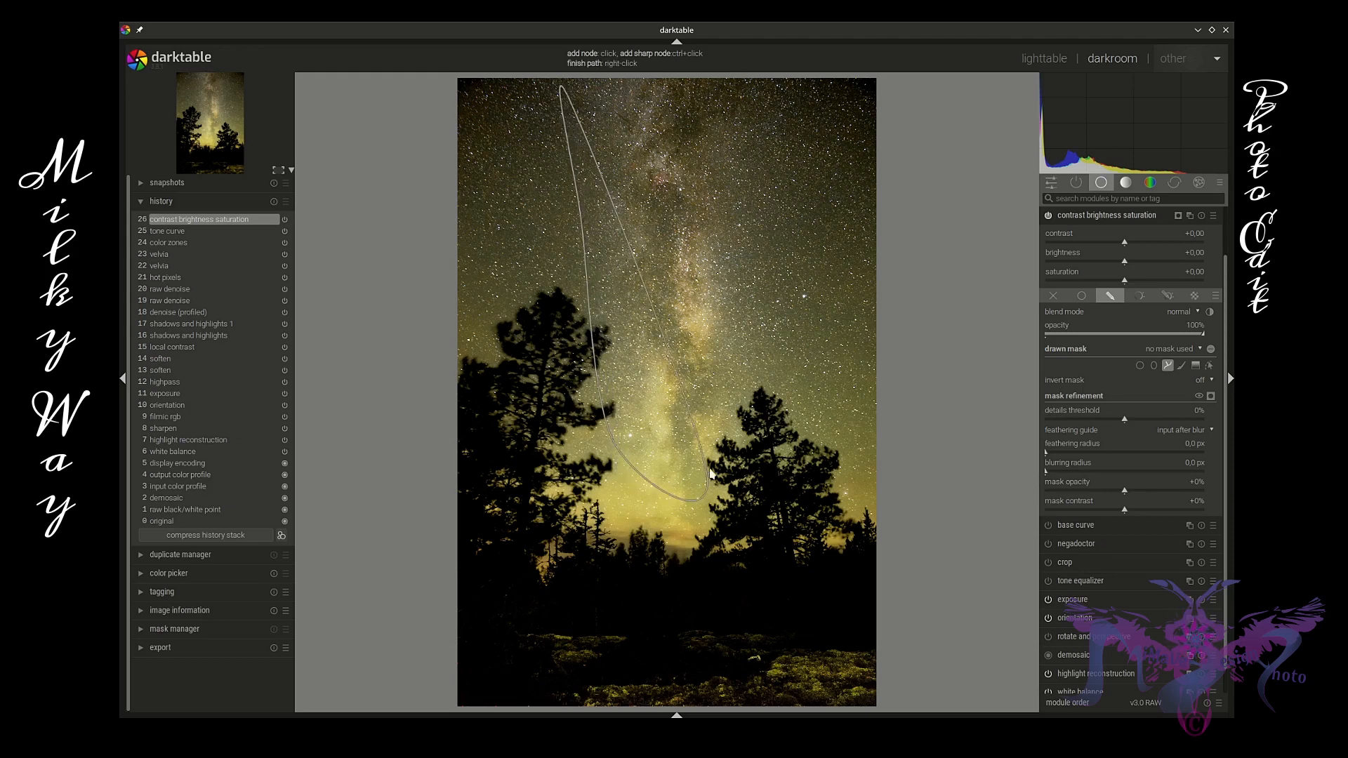
click(750, 297)
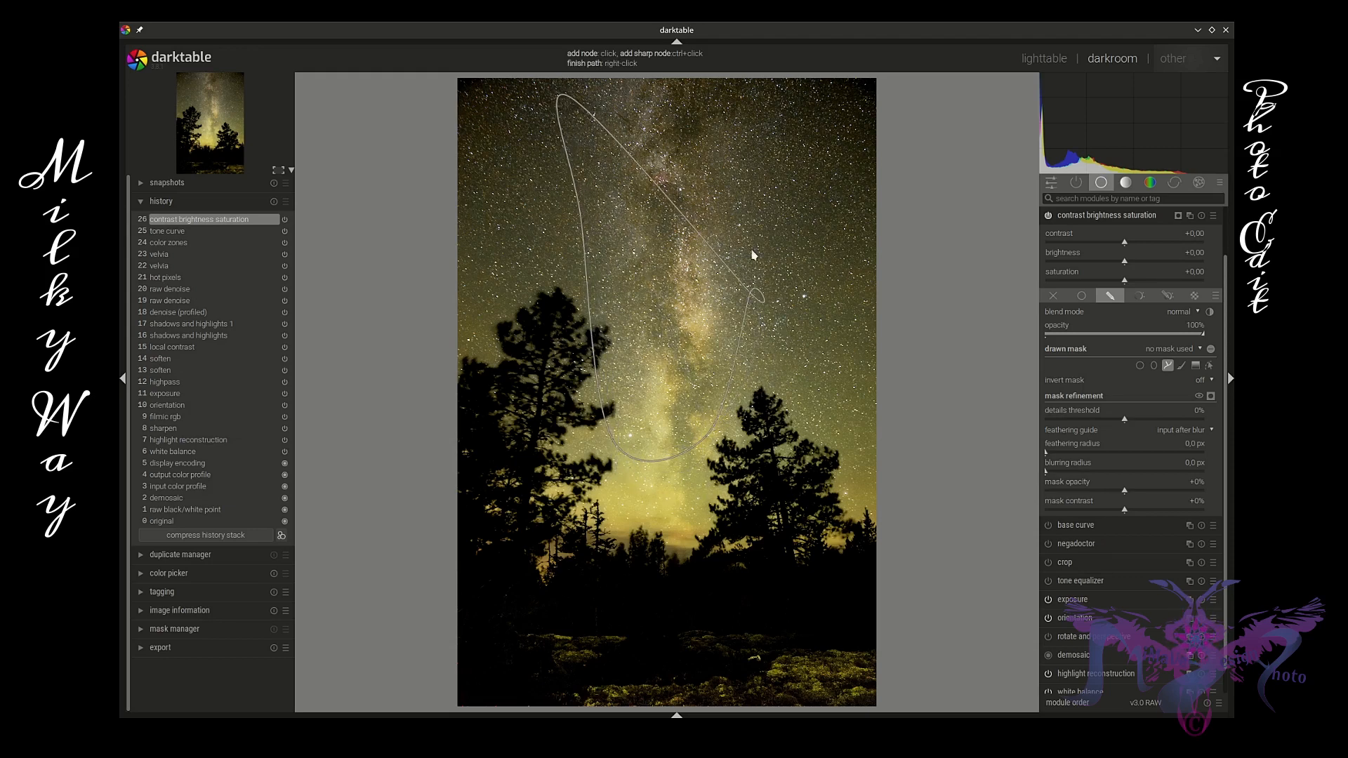
click(721, 78)
right_click(704, 85)
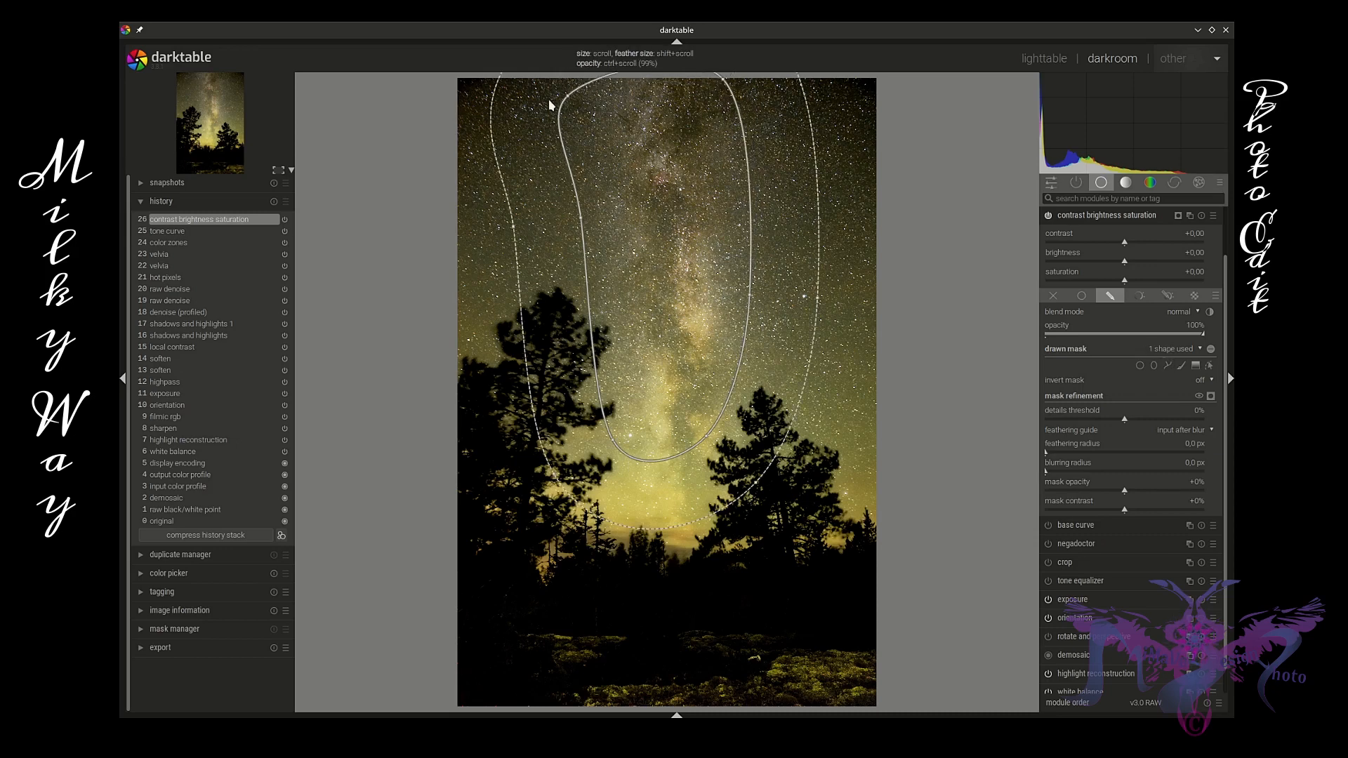
Refine the path mask's nodes so it follows the Milky Way more narrowly on both sides and reaches lower between the trees.
drag(566, 95, 588, 96)
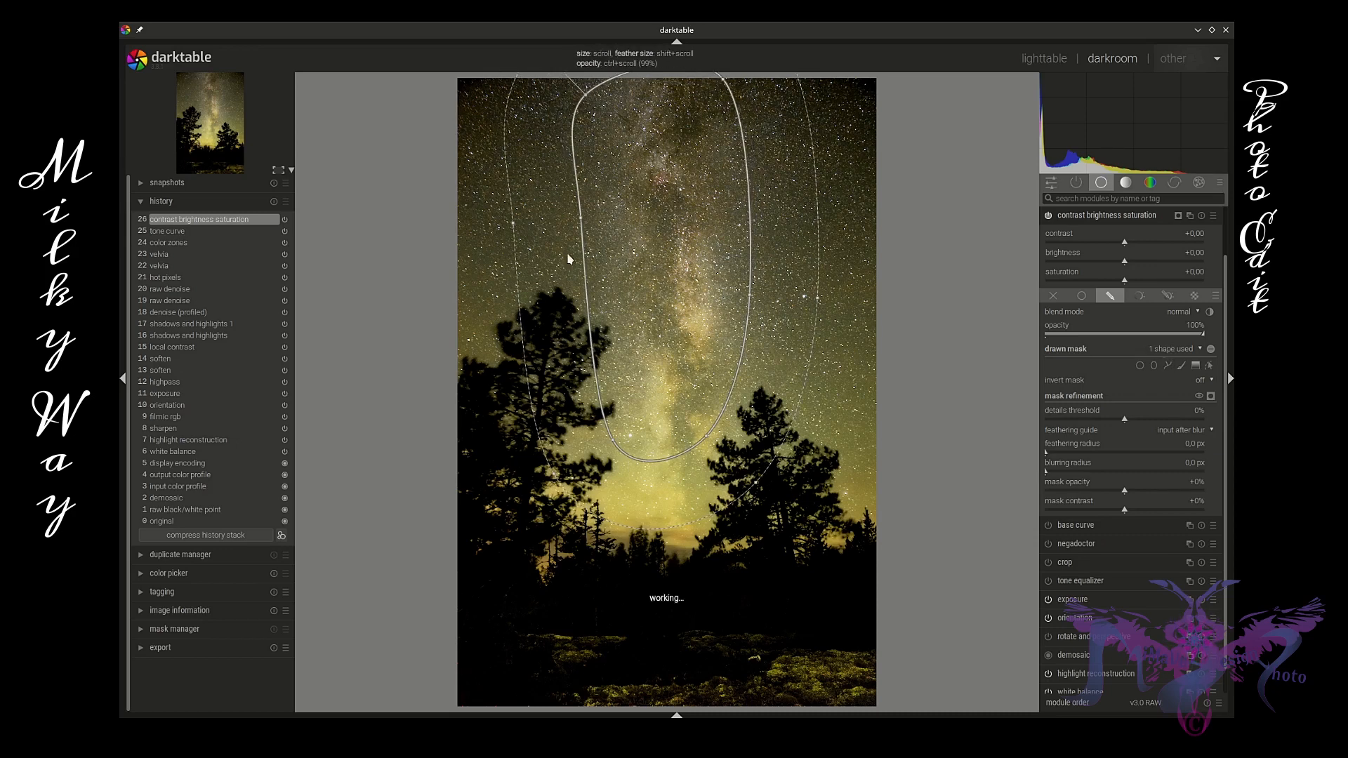
drag(579, 218, 620, 231)
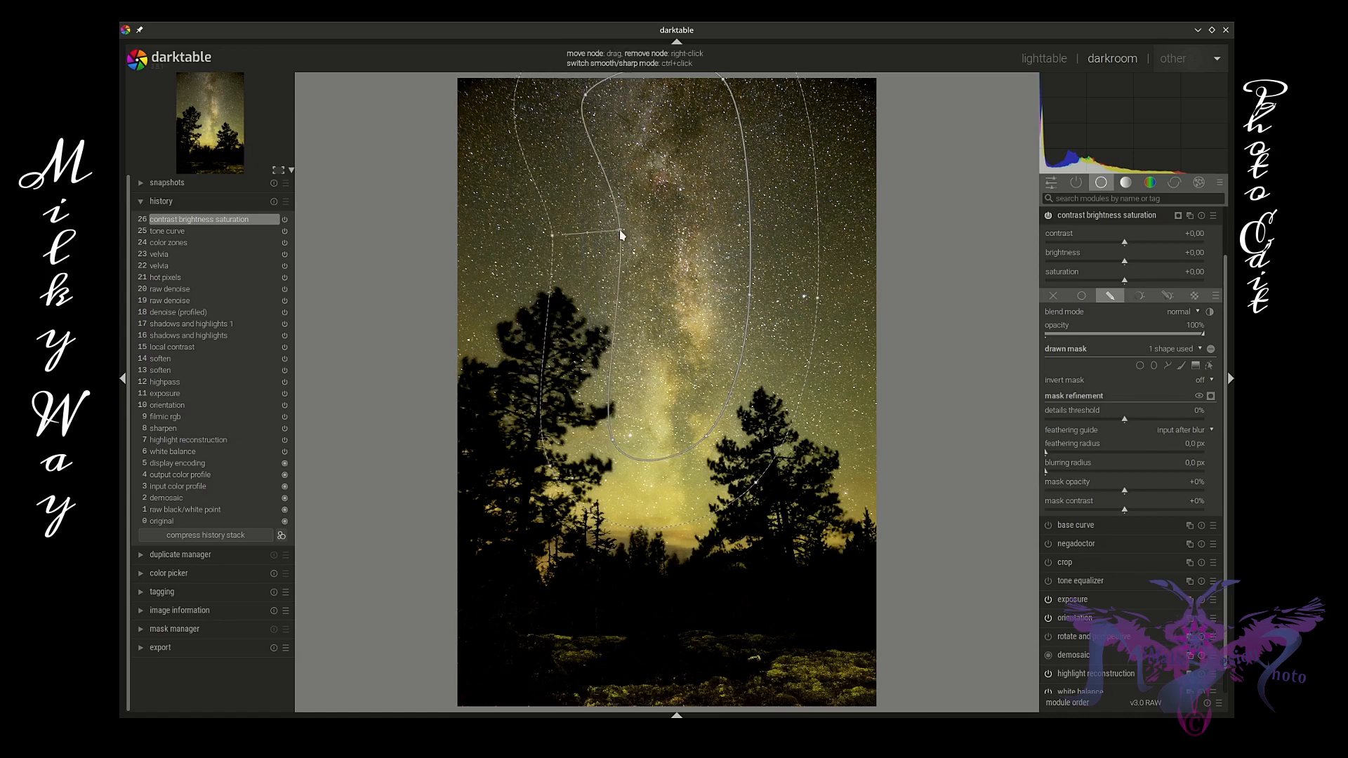
drag(613, 444, 637, 481)
mouse_move(707, 437)
mouse_down()
mouse_move(717, 451)
mouse_move(706, 451)
mouse_up()
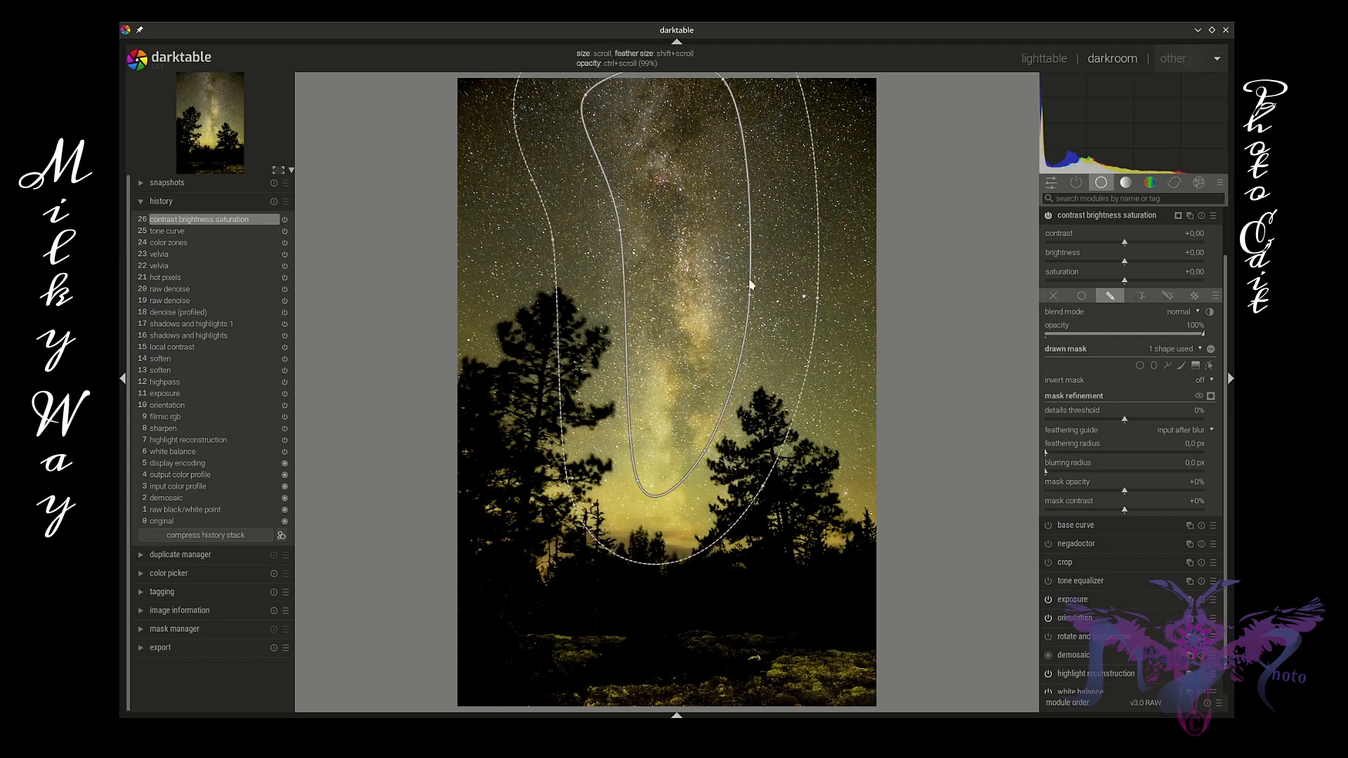
drag(749, 292, 732, 288)
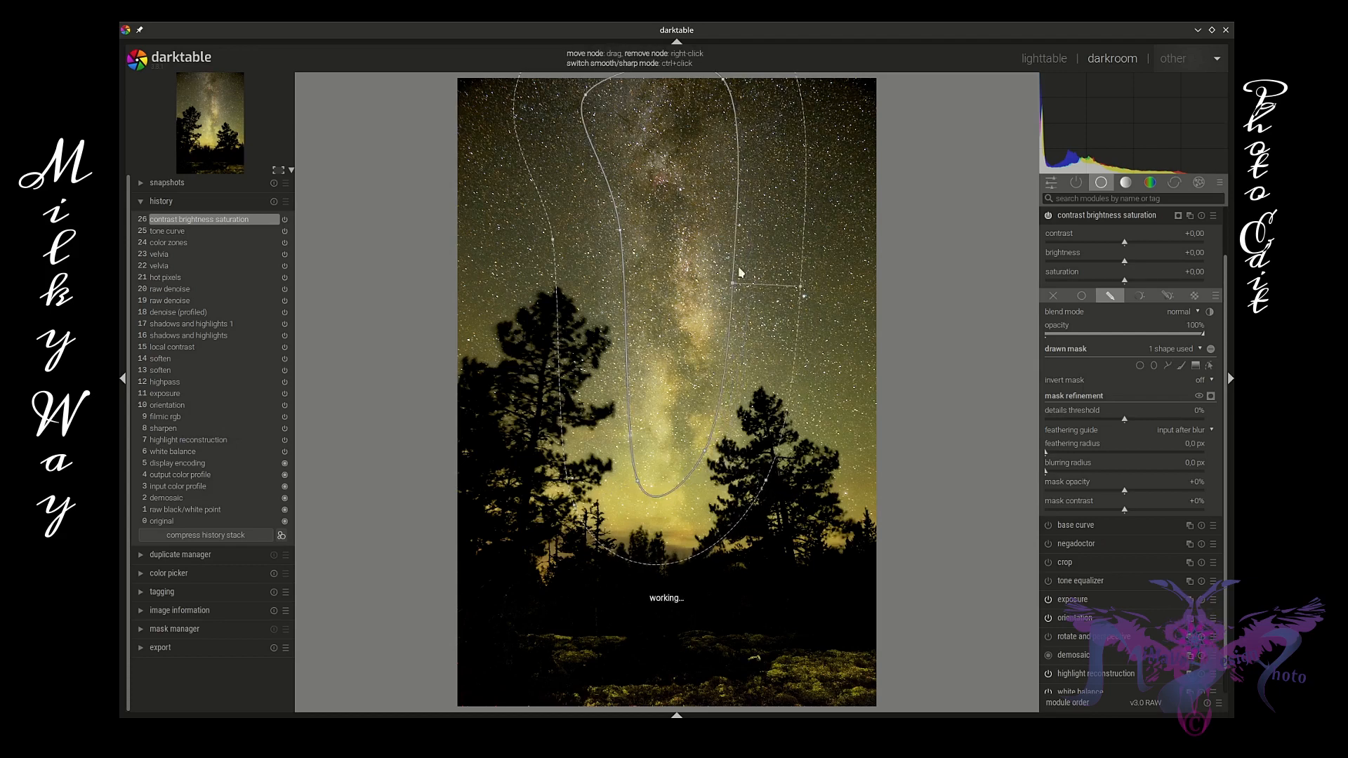
mouse_move(724, 85)
mouse_down()
mouse_move(723, 107)
mouse_move(712, 73)
mouse_up()
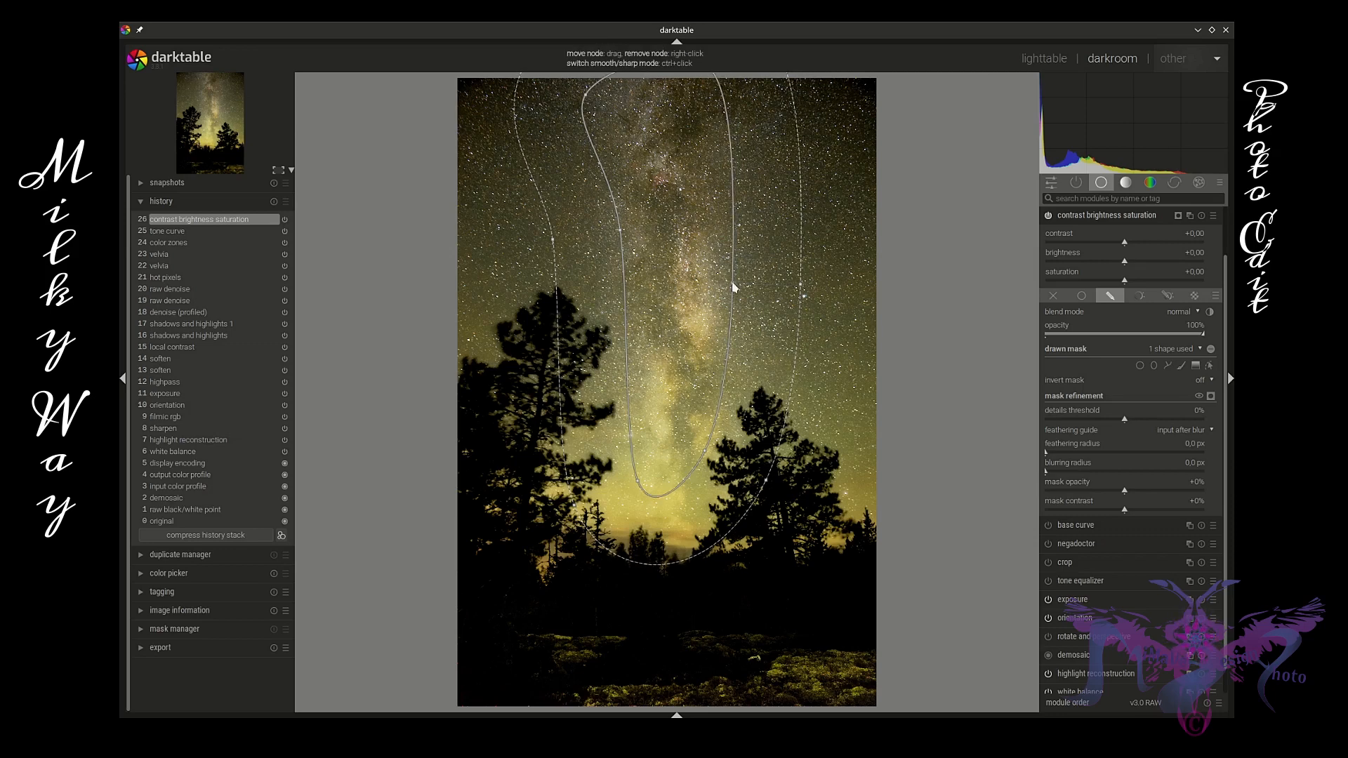
drag(731, 284, 738, 215)
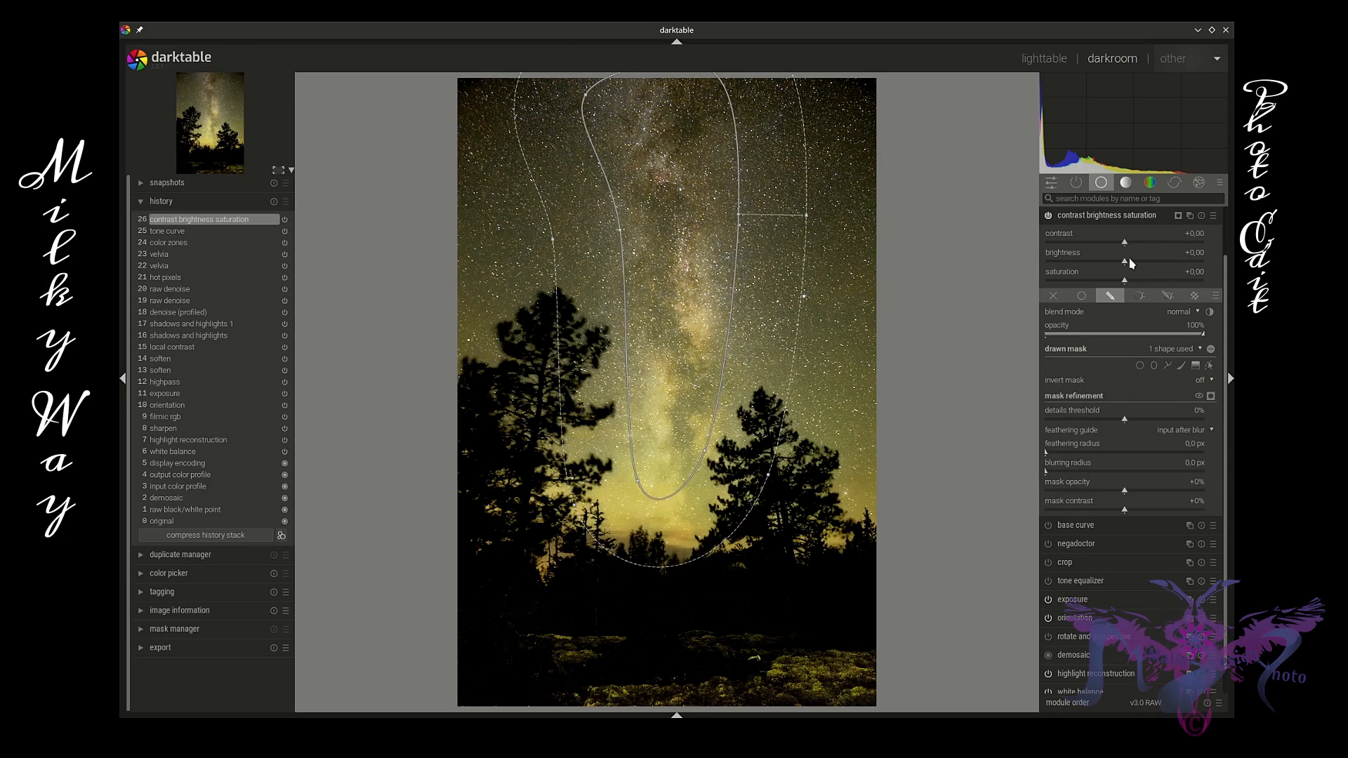
Set contrast to +0.15, brightness to +0.05 and saturation to +0.51, and pull the path mask's lower end up toward the Milky Way's bright core.
mouse_move(1126, 282)
mouse_down()
mouse_move(1169, 282)
mouse_move(1127, 262)
mouse_move(1139, 265)
mouse_up()
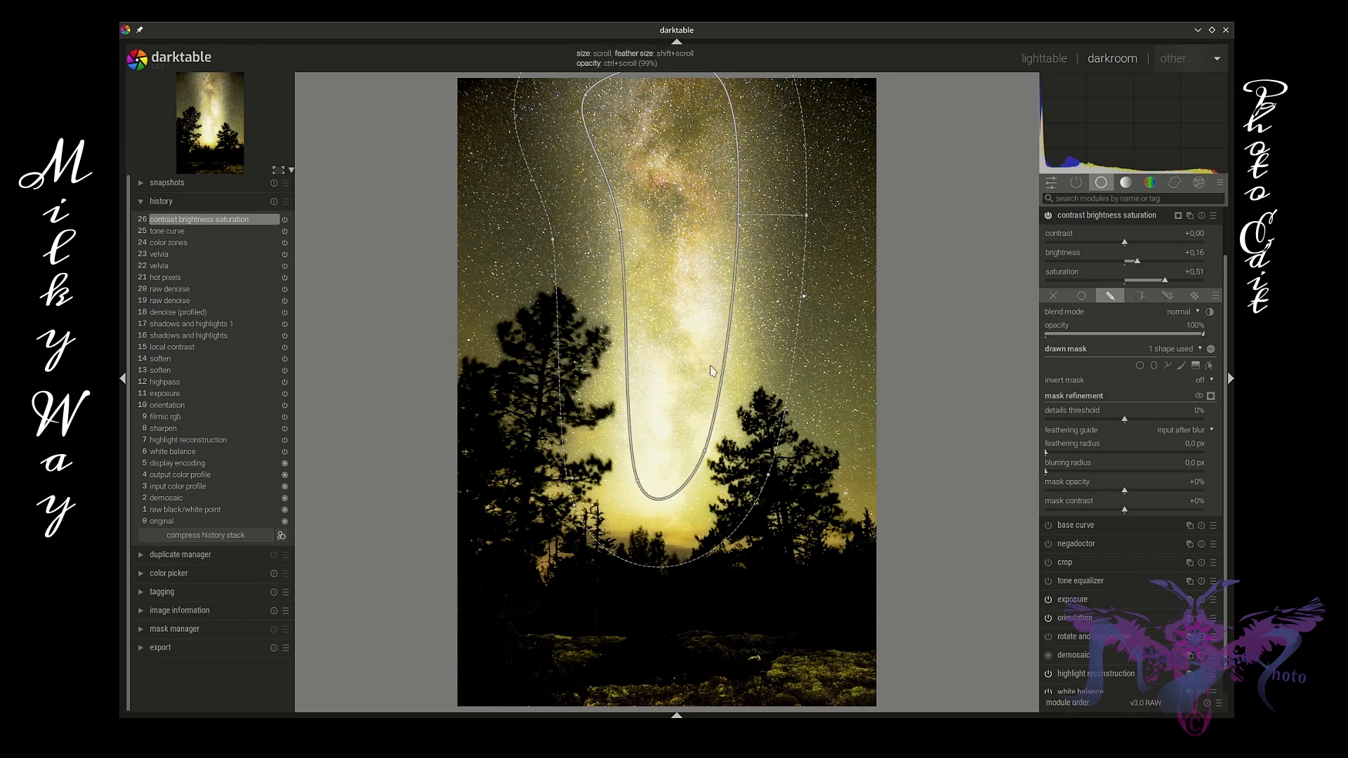
mouse_move(1137, 260)
mouse_down()
mouse_move(1131, 243)
mouse_move(1155, 245)
mouse_move(1125, 266)
mouse_up()
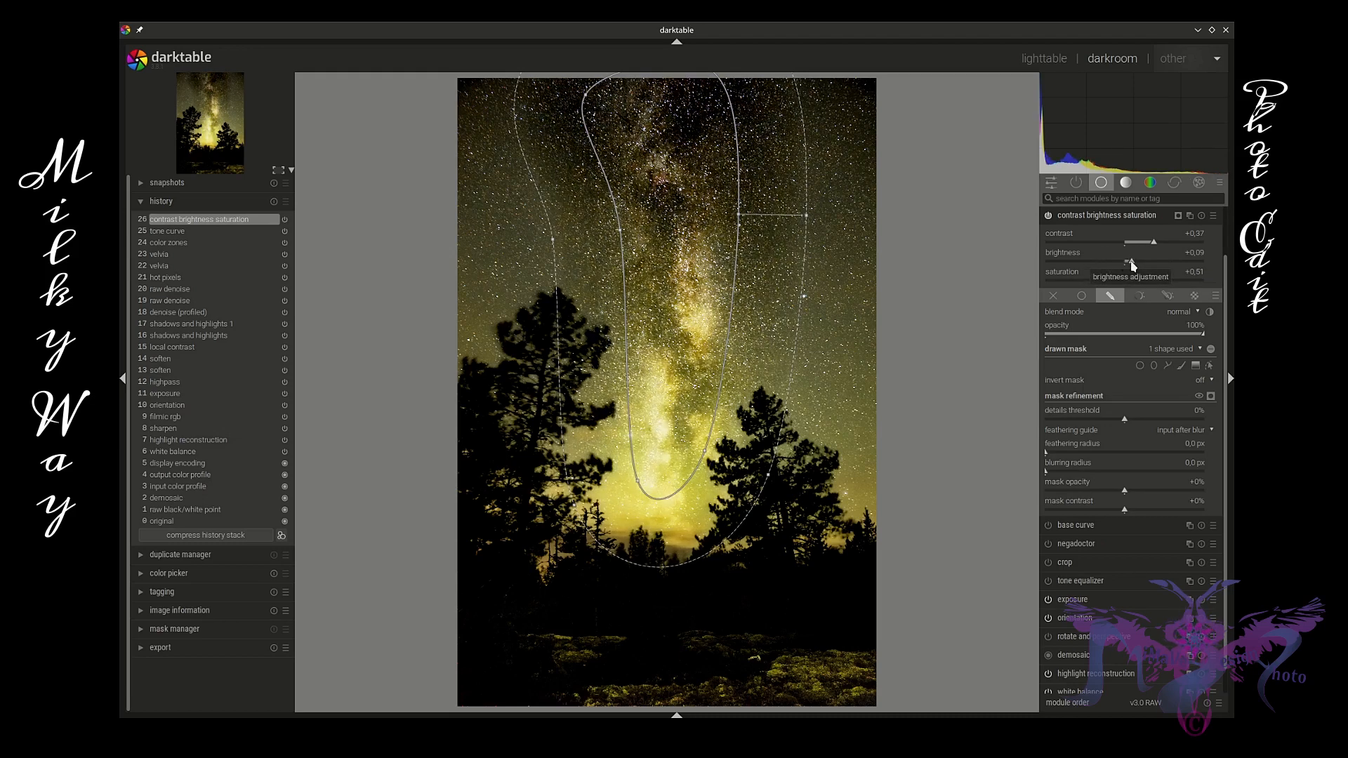
drag(1154, 244, 1129, 264)
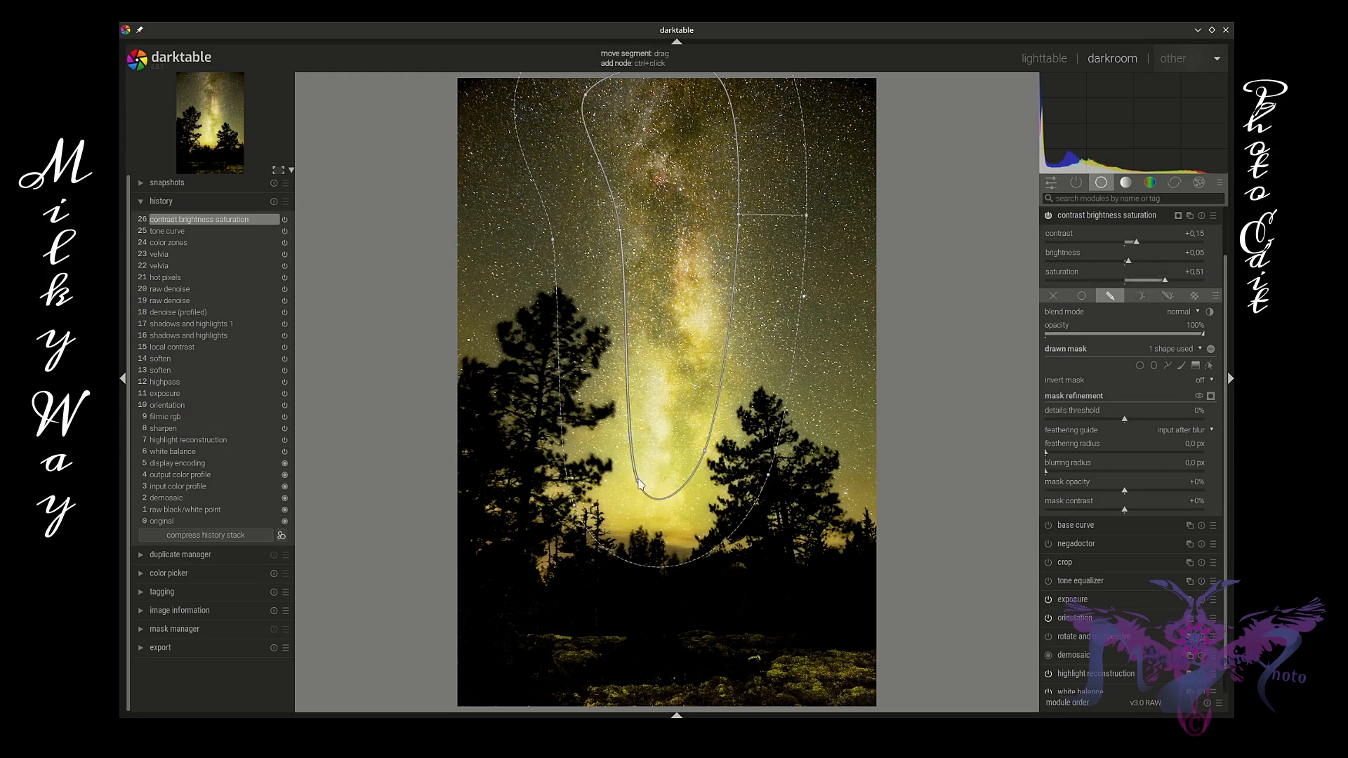
drag(638, 481, 732, 412)
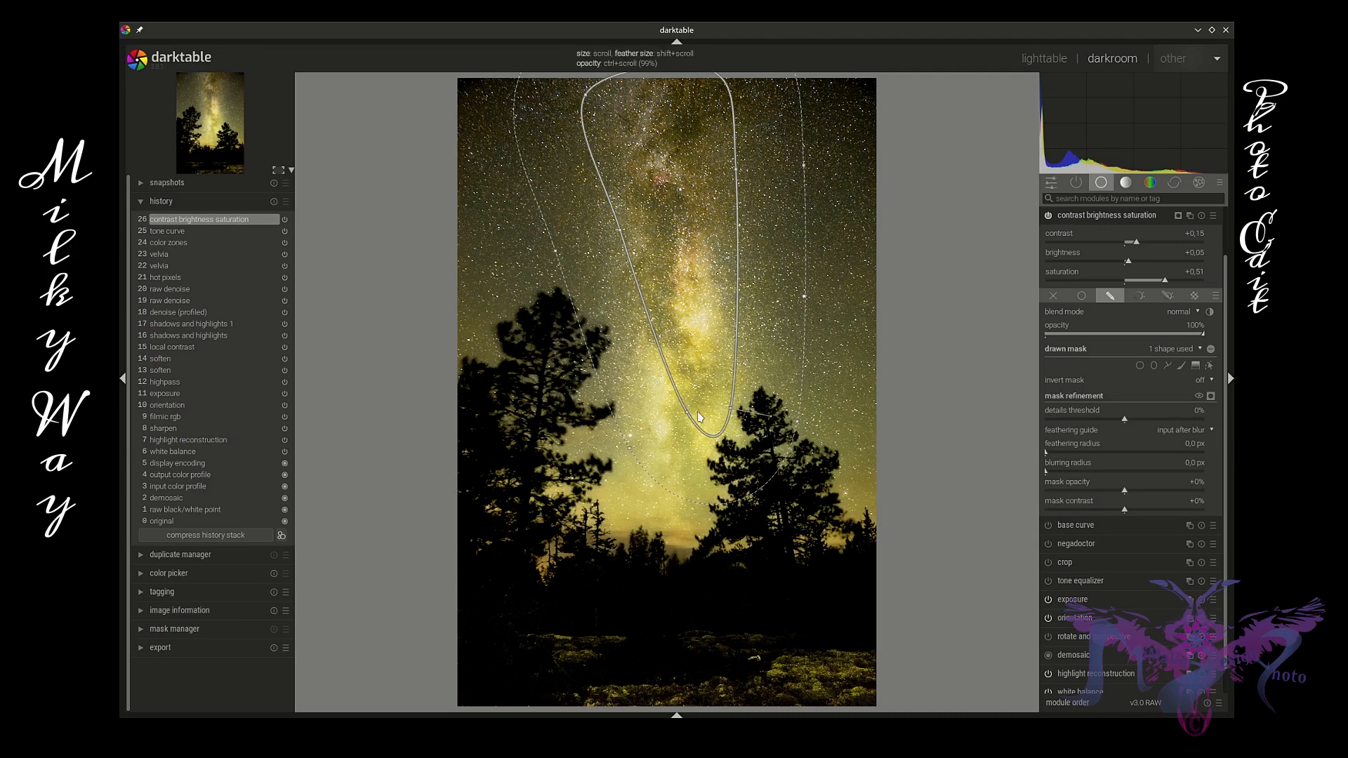
Reshape the path mask's lower end by moving its nodes so it tapers along the Milky Way's core and reaches lower between the trees.
ctrl+click(729, 412)
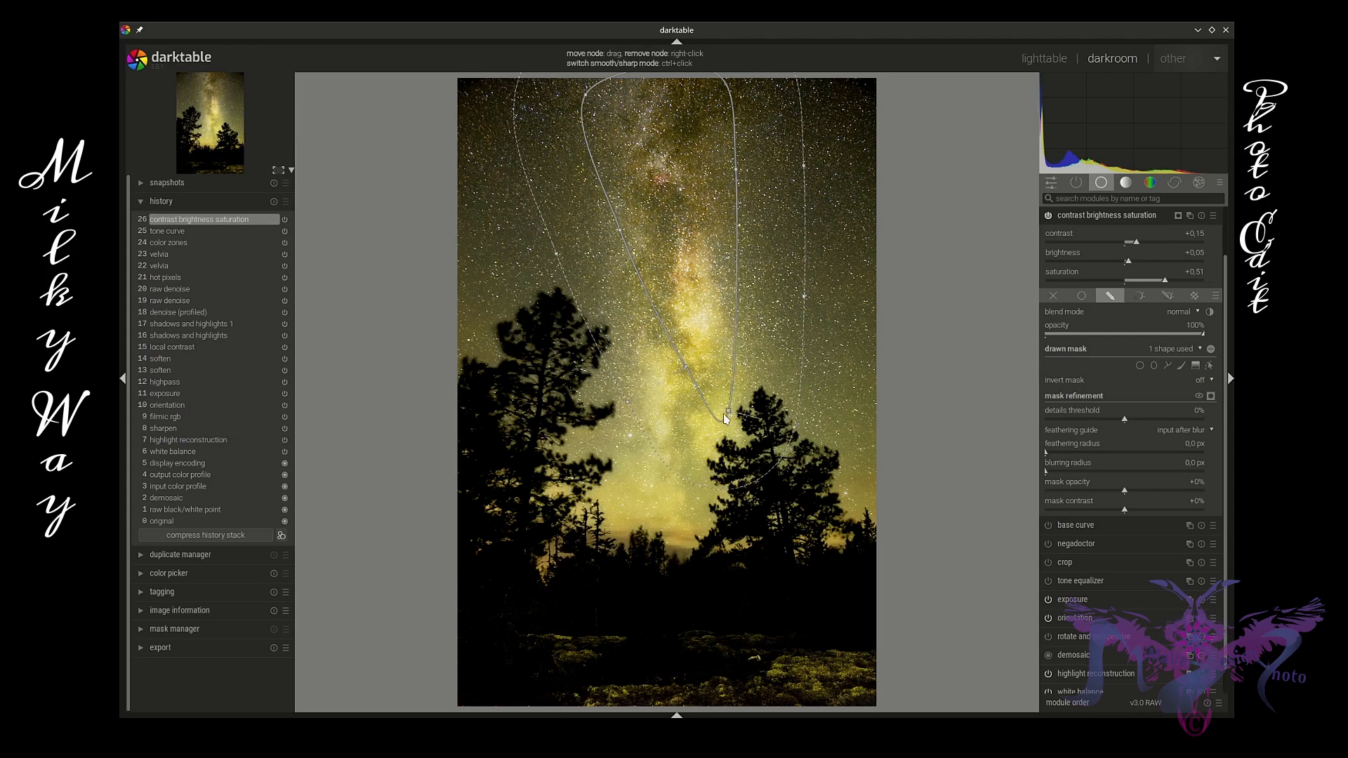
drag(726, 419, 695, 439)
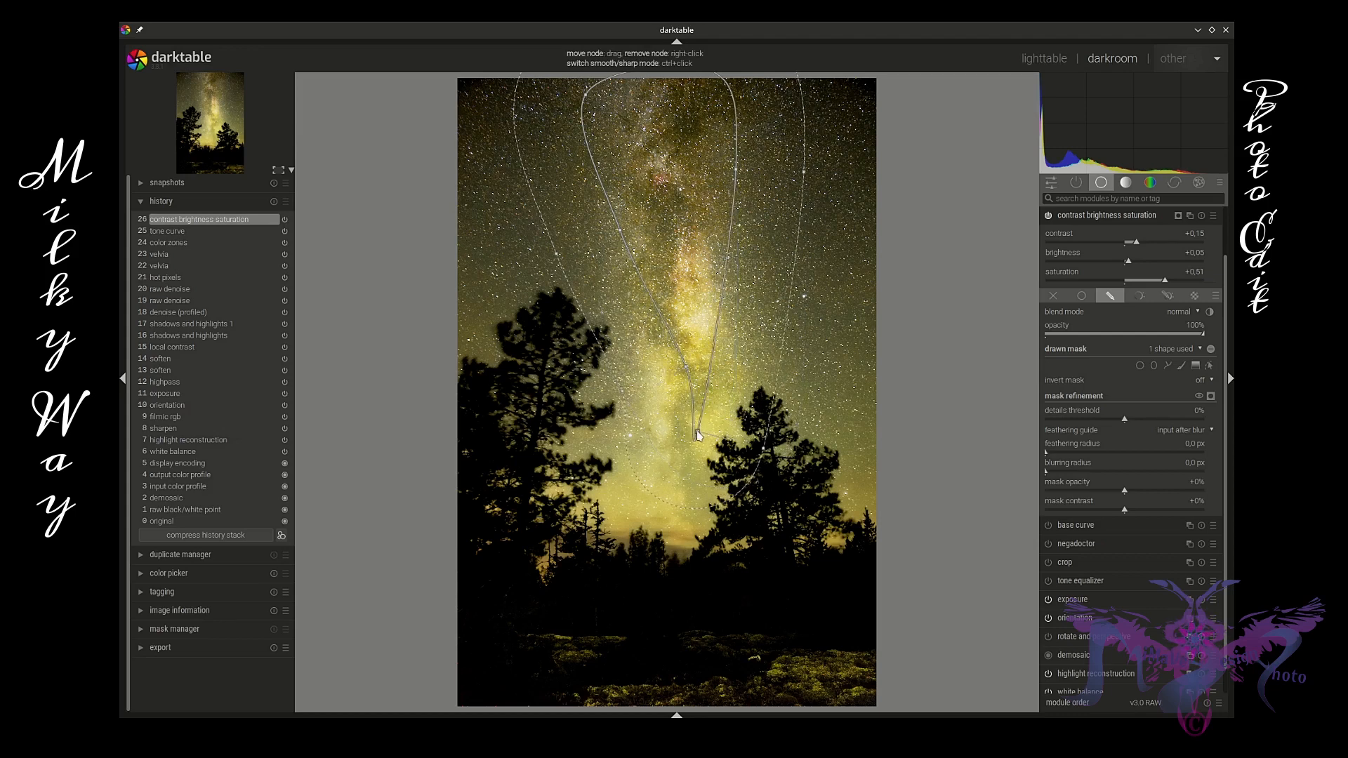
click(685, 368)
drag(653, 379, 681, 340)
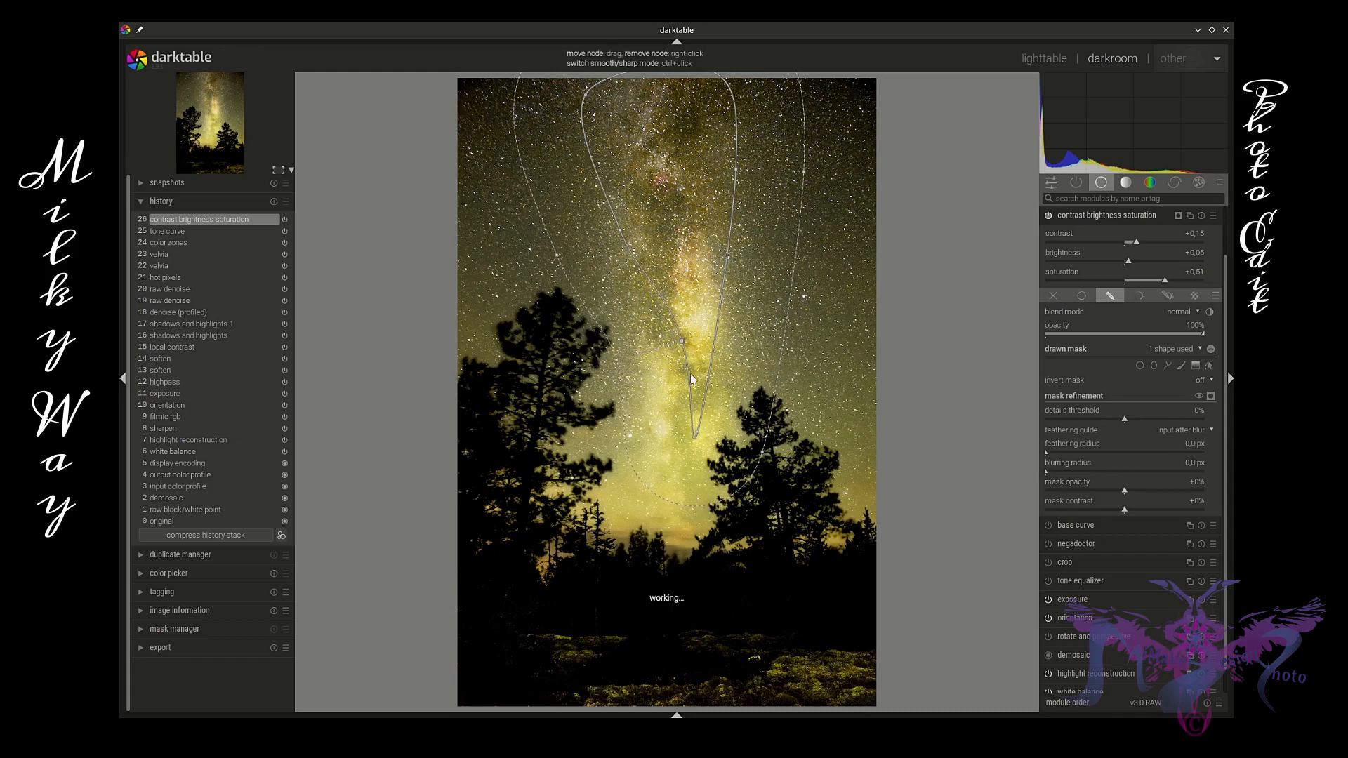
mouse_move(699, 435)
mouse_down()
mouse_move(682, 439)
mouse_move(717, 470)
mouse_move(709, 479)
mouse_move(716, 471)
mouse_move(688, 457)
mouse_up()
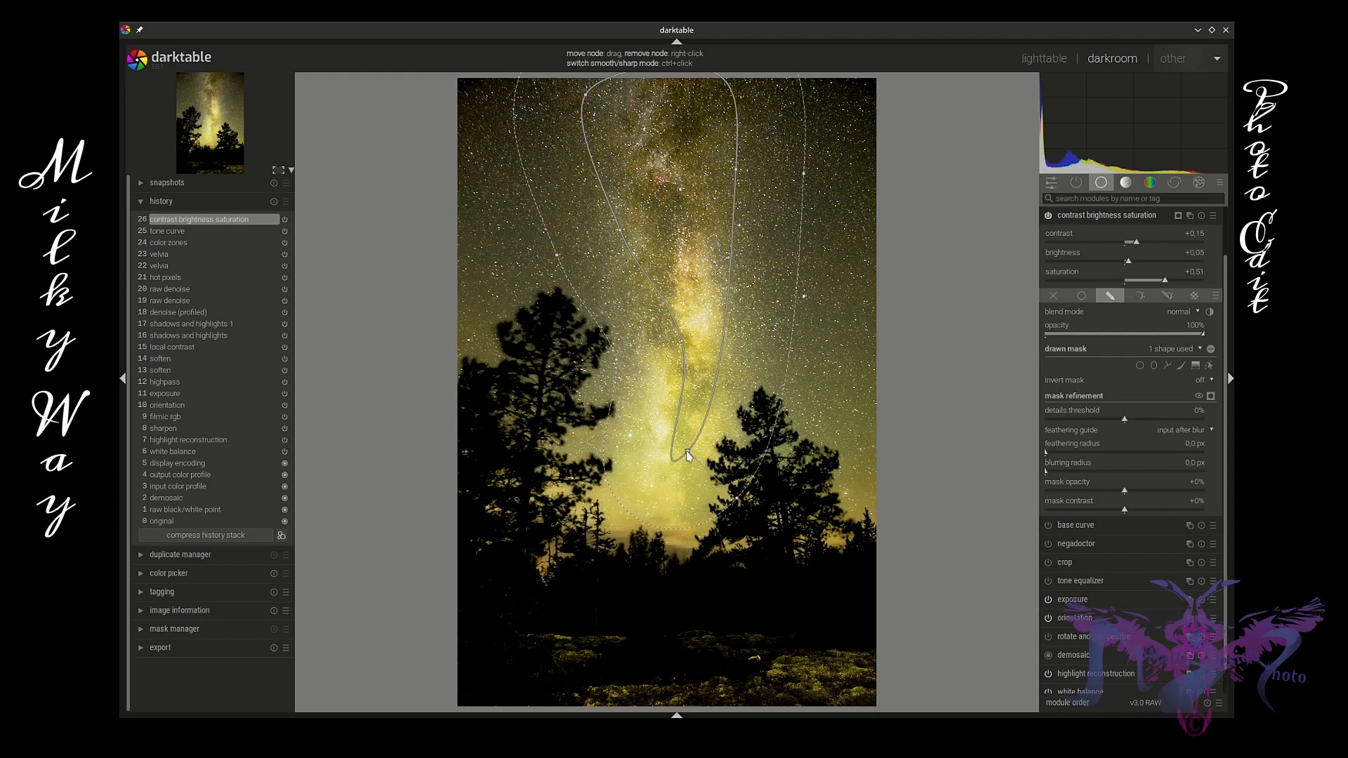
drag(681, 346, 673, 355)
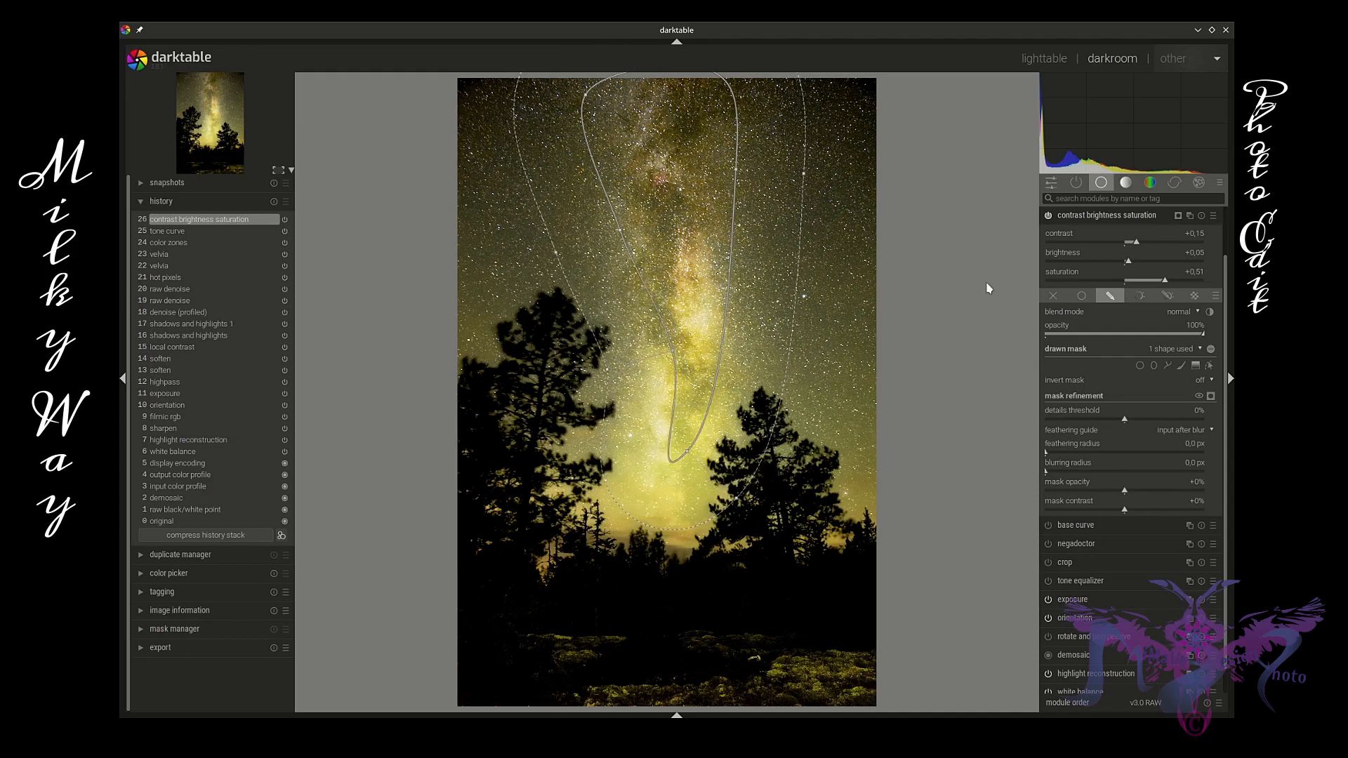
Set contrast to +0.17, brightness to +0.04 and saturation to +0.72, and lower the module's blend opacity to 63%.
drag(1168, 282, 1177, 283)
drag(1181, 283, 1183, 283)
drag(1136, 244, 1138, 247)
drag(1131, 264, 1129, 264)
drag(1204, 338, 1148, 337)
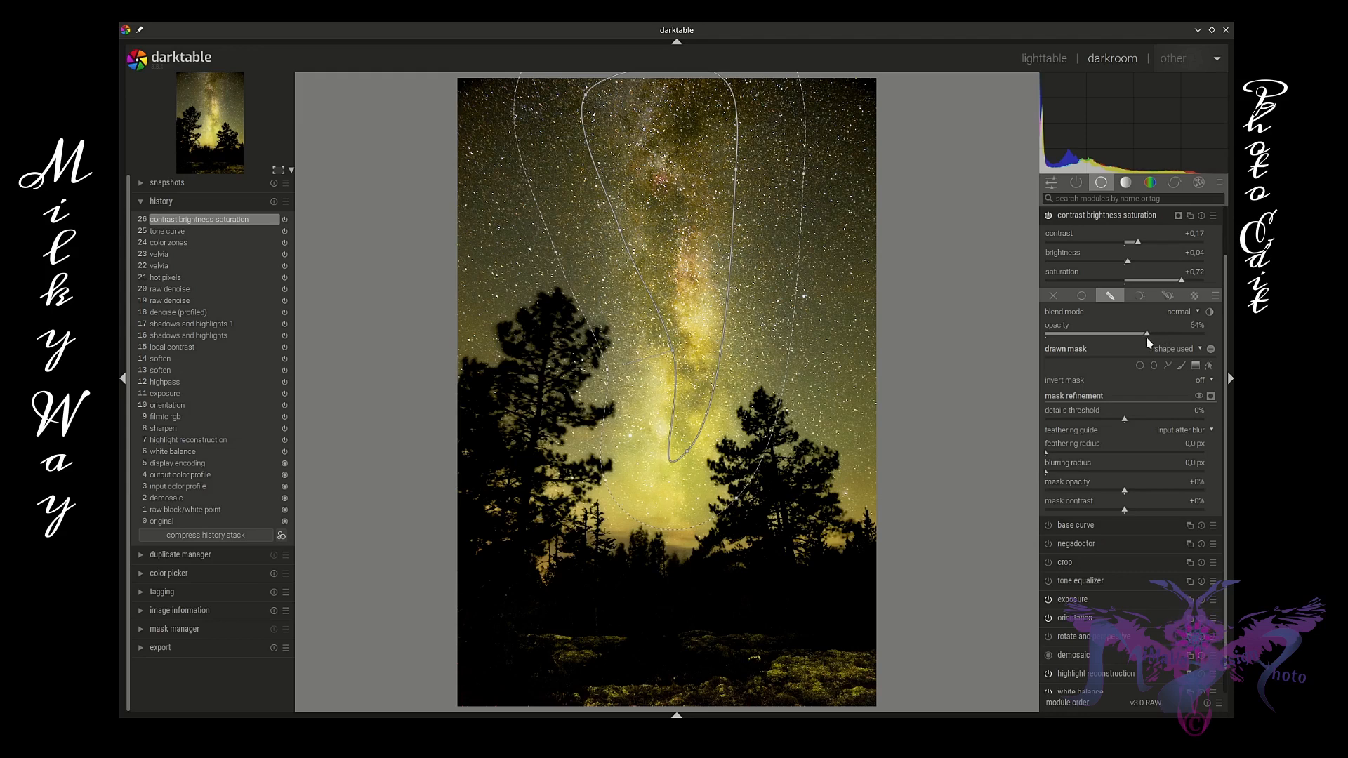
Shrink the path mask slightly and reduce its feather size to 34.28%.
scroll(717, 293, down, 3)
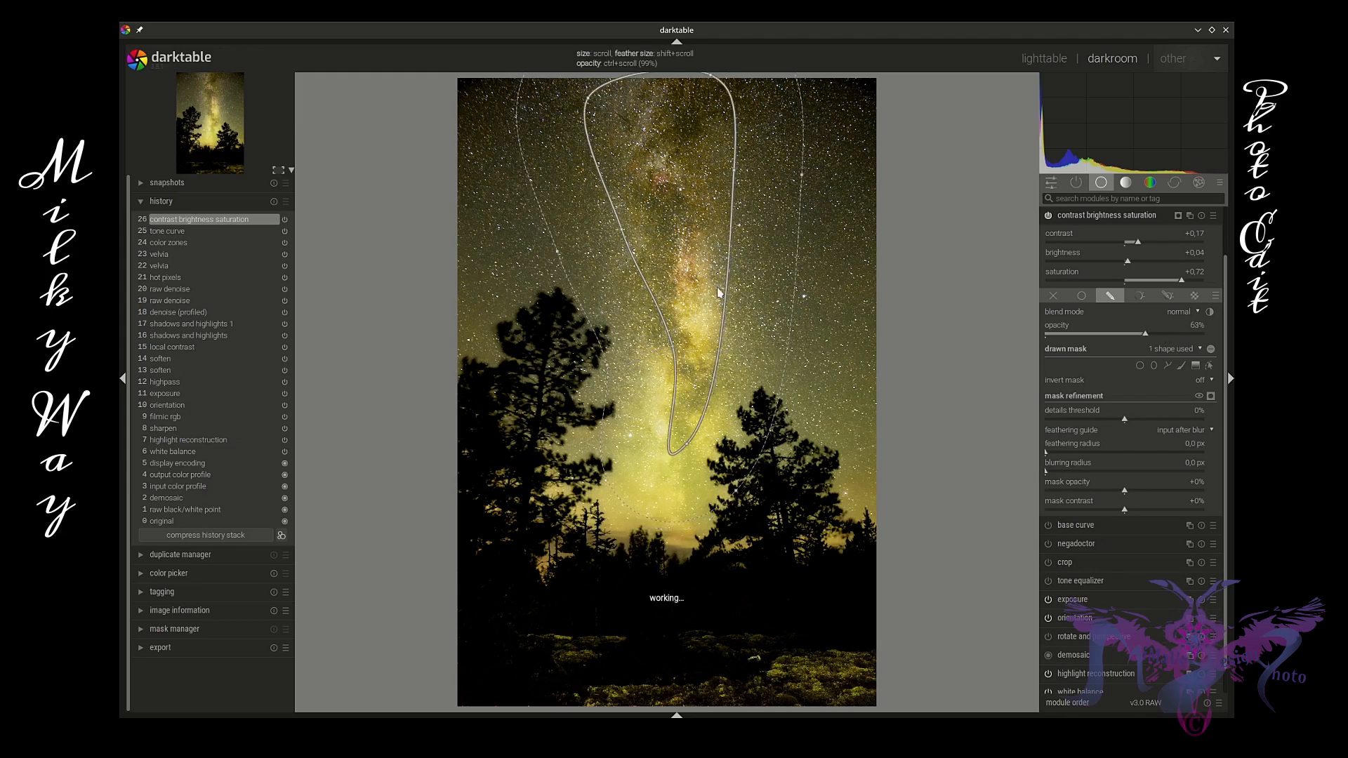
scroll(717, 293, down, 2)
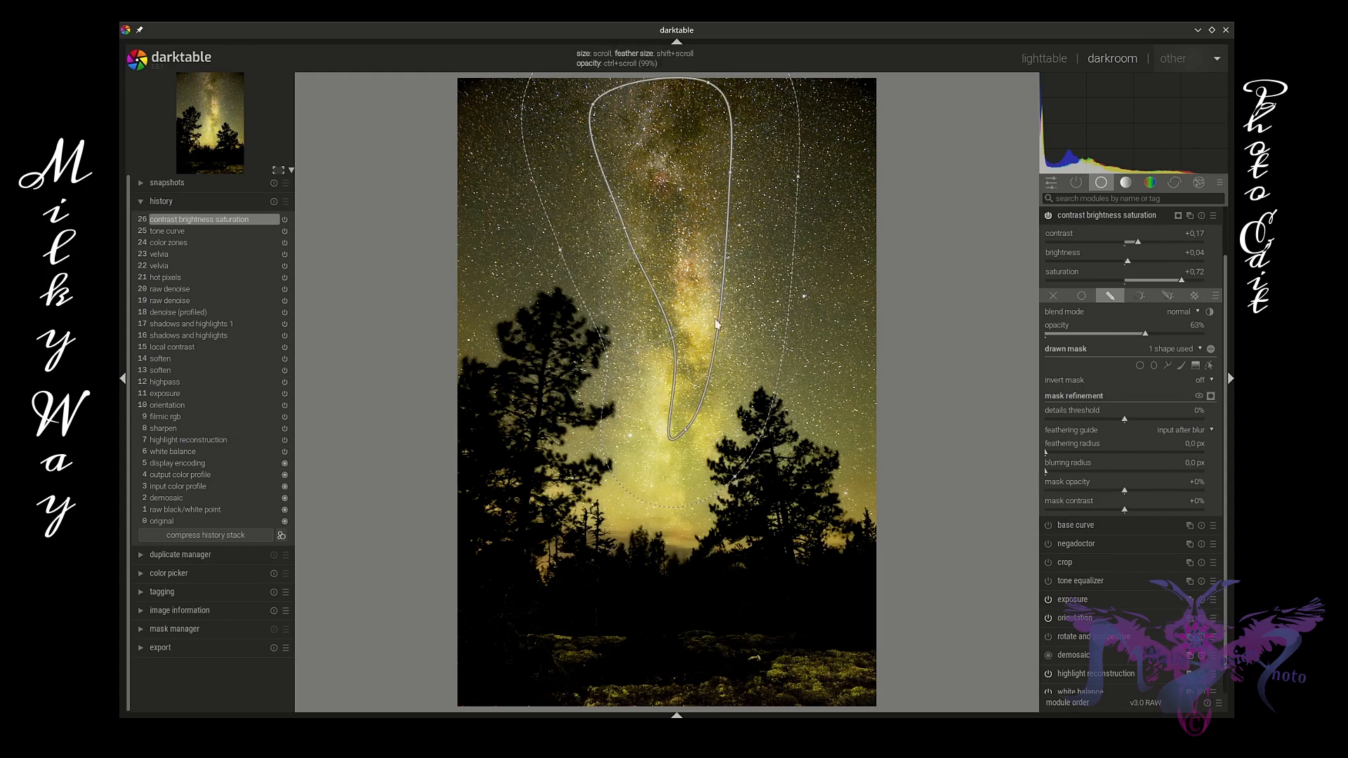
shift+scroll(717, 324, down, 3)
shift+scroll(717, 325, down, 1)
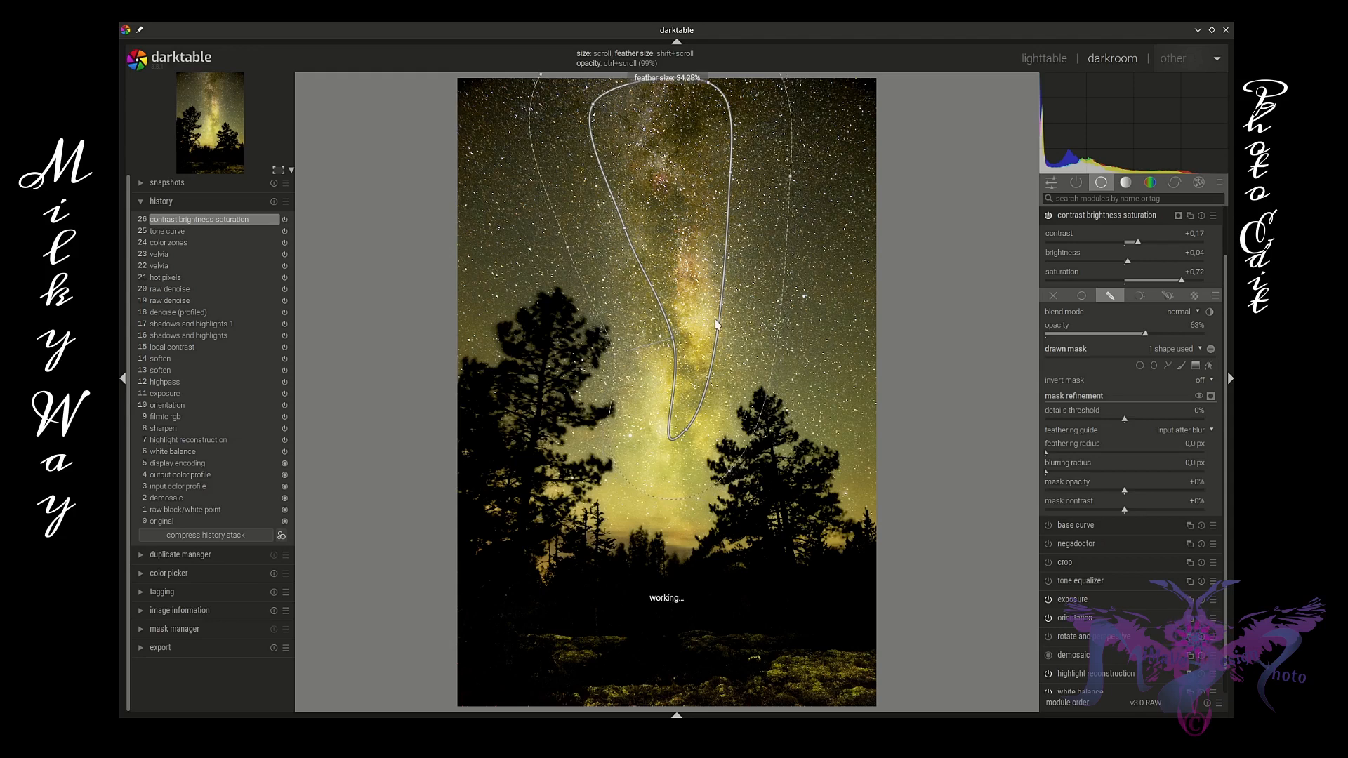
Stretch the path mask's upper nodes beyond the photo's top edge, lower its tip between the trees and bend its left side inward.
drag(612, 90, 588, 77)
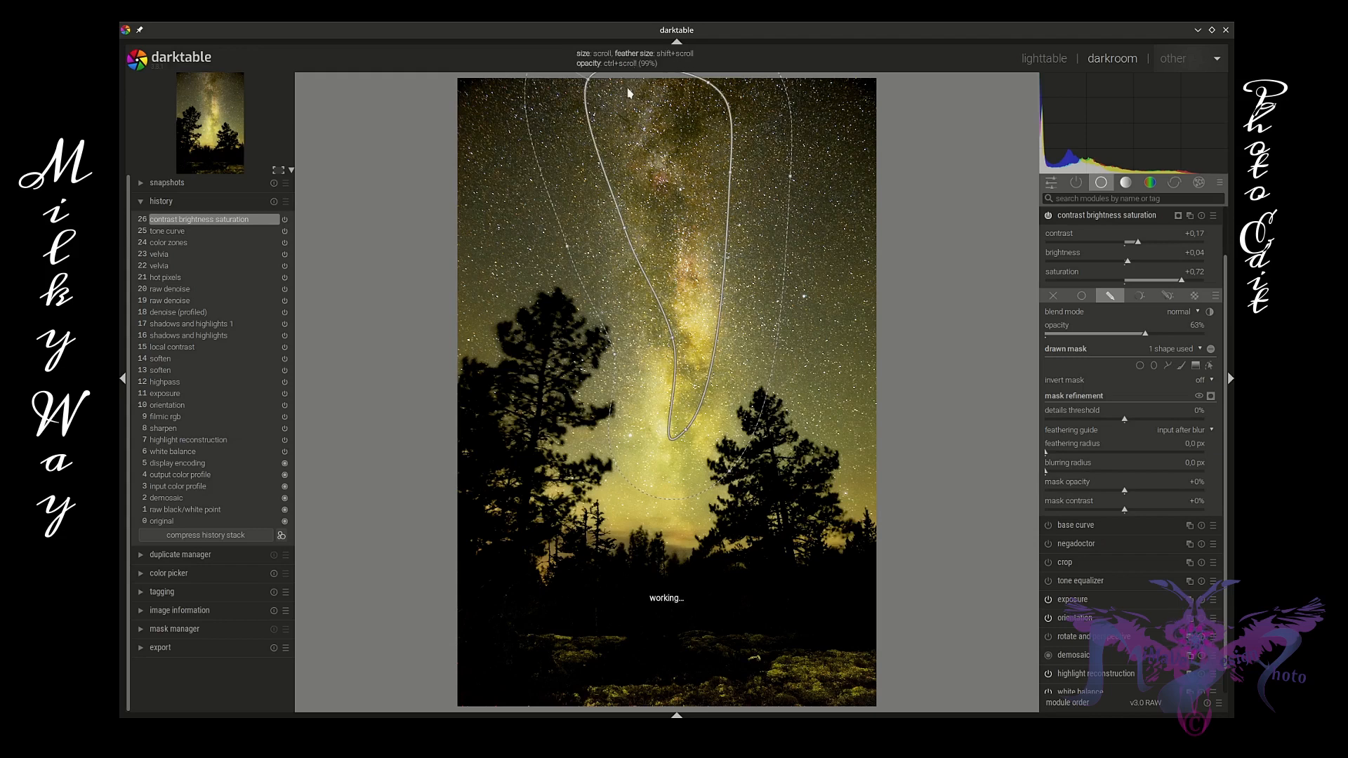
drag(717, 80, 708, 78)
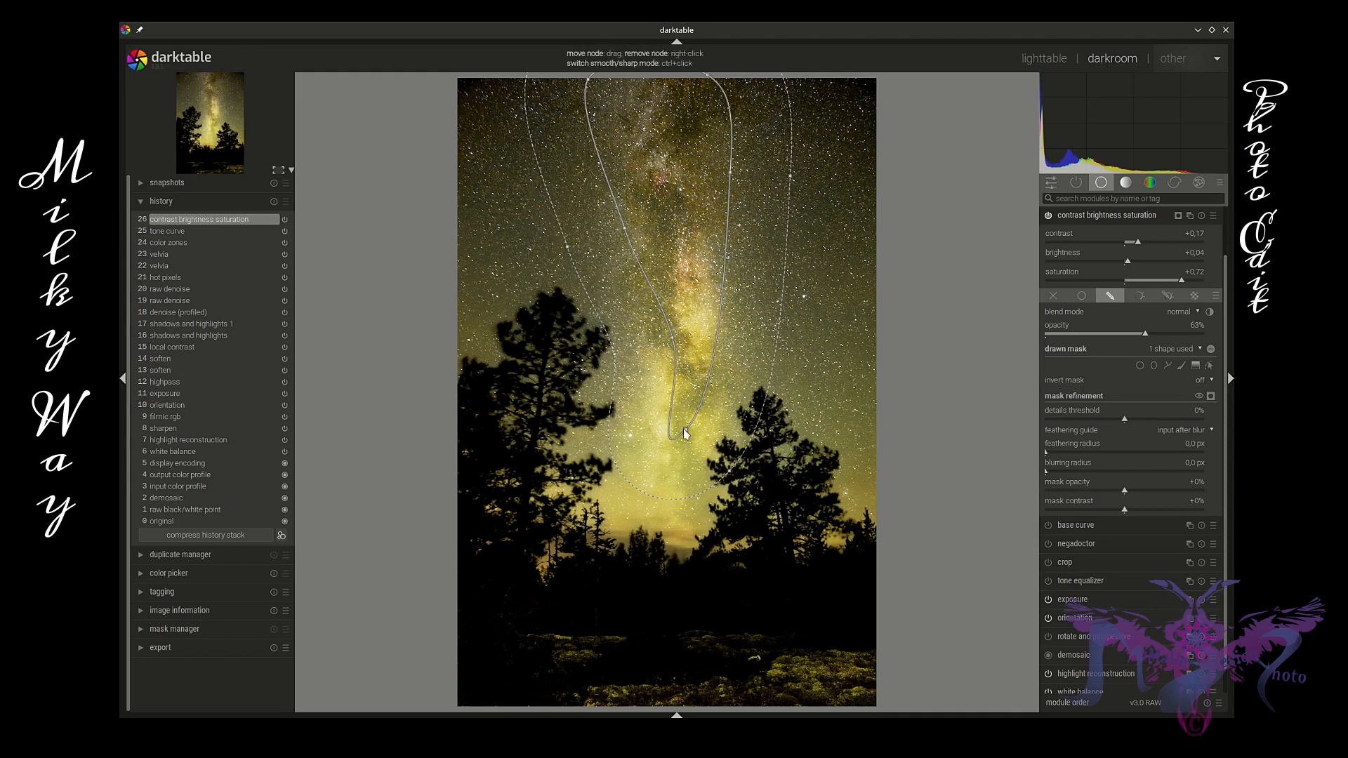
drag(683, 428, 683, 447)
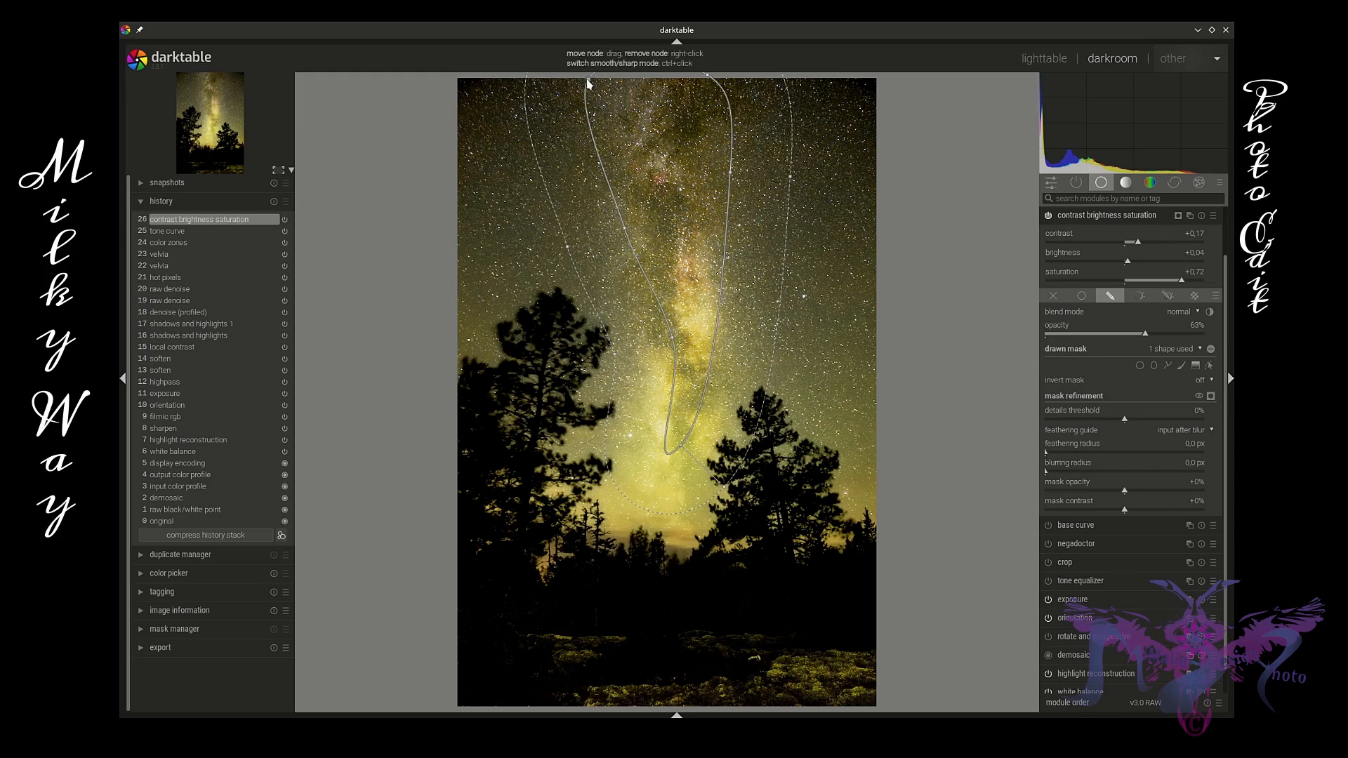
drag(586, 78, 581, 75)
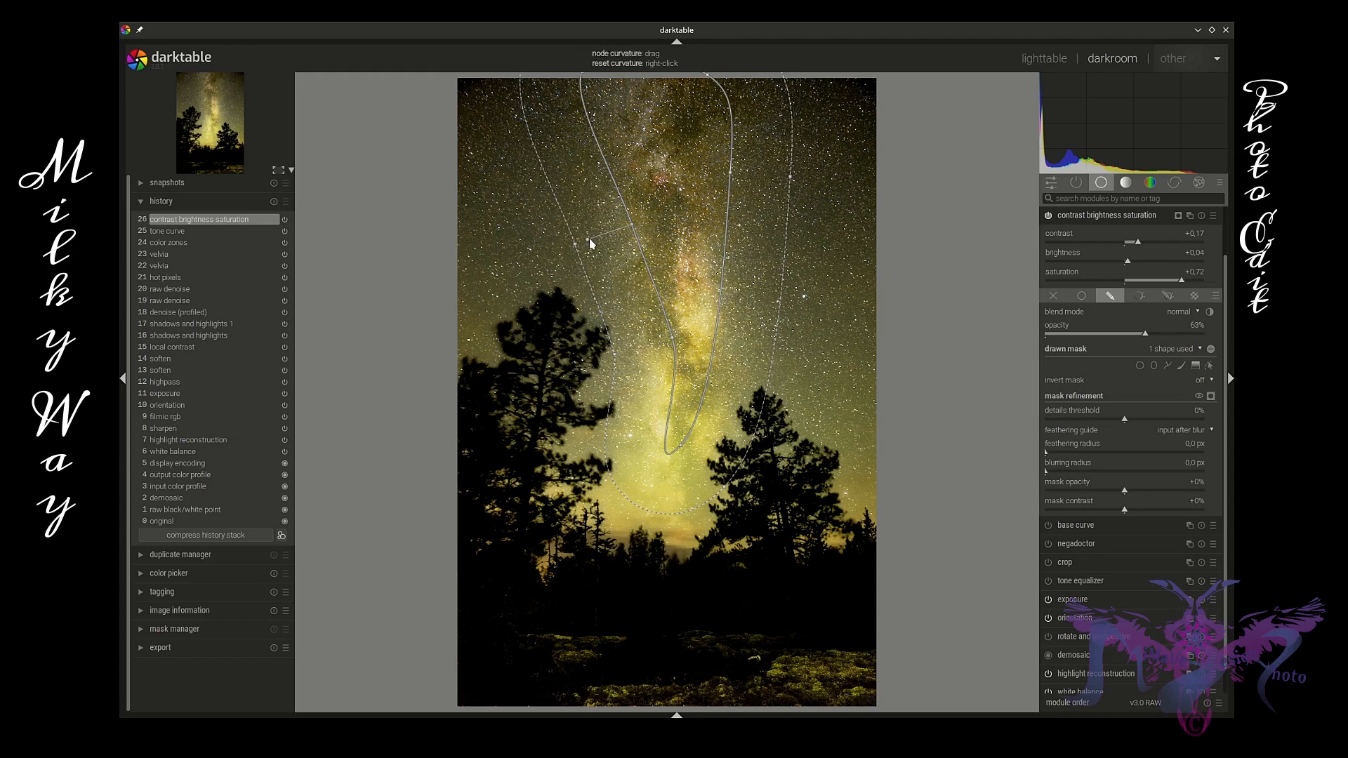
drag(607, 248, 635, 232)
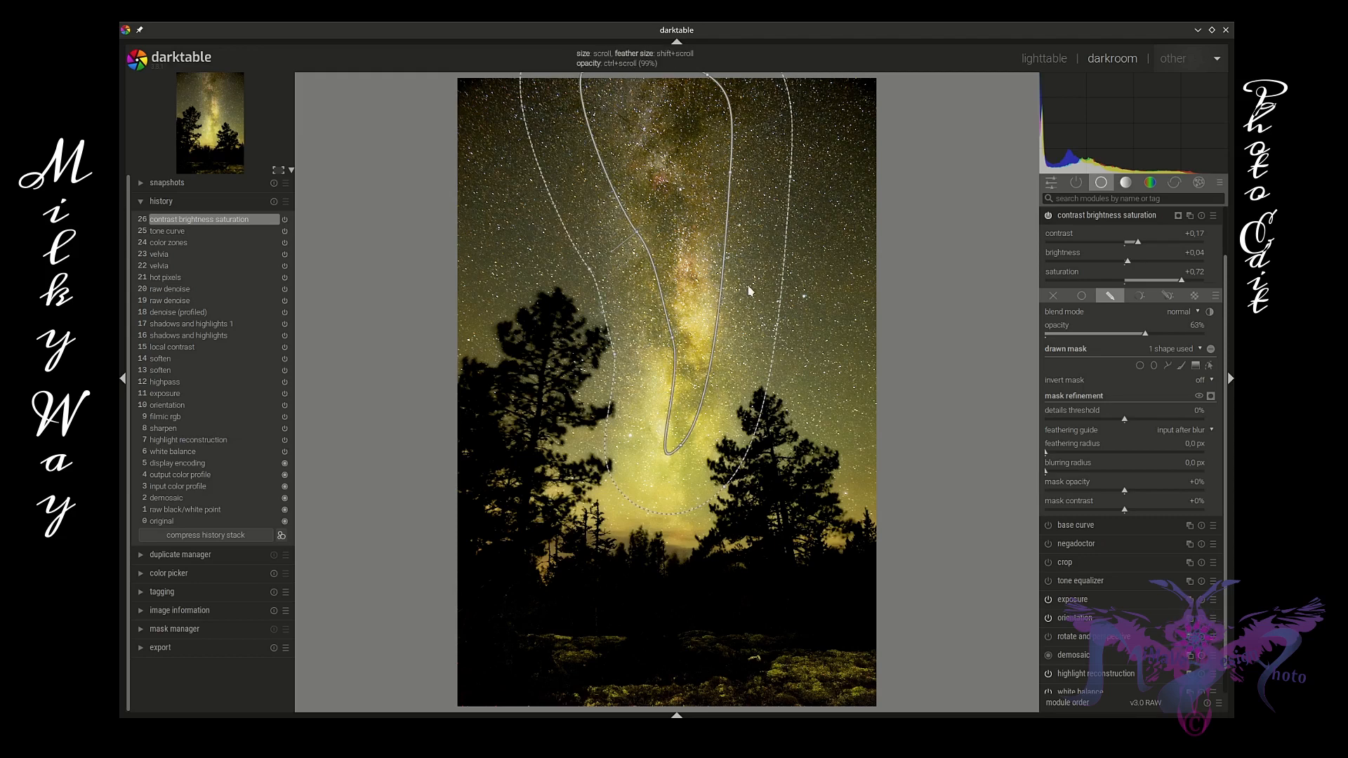
click(1133, 217)
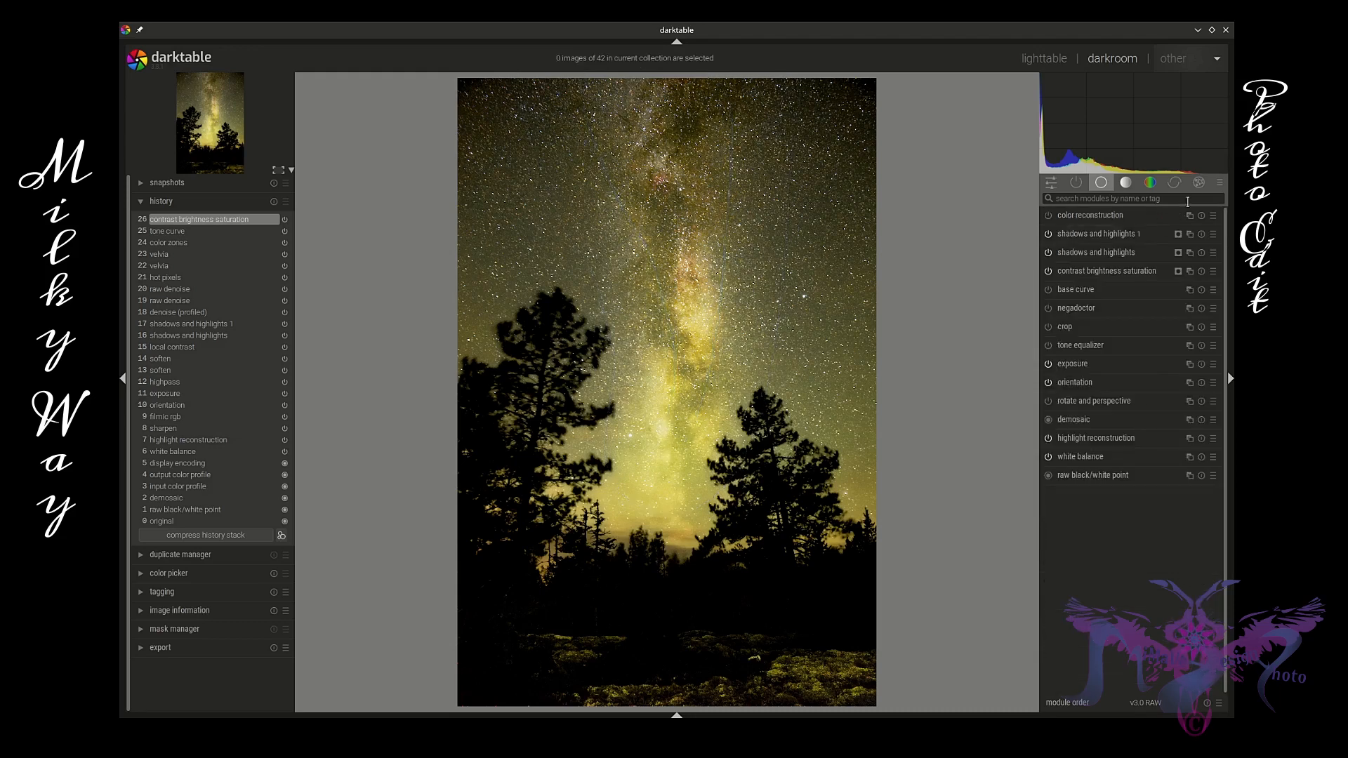
Add vignetting as a tall ellipse with scale 98.23% and width/height ratio 0.408, centred at horizontal 0.035 and vertical -0.411.
click(1200, 184)
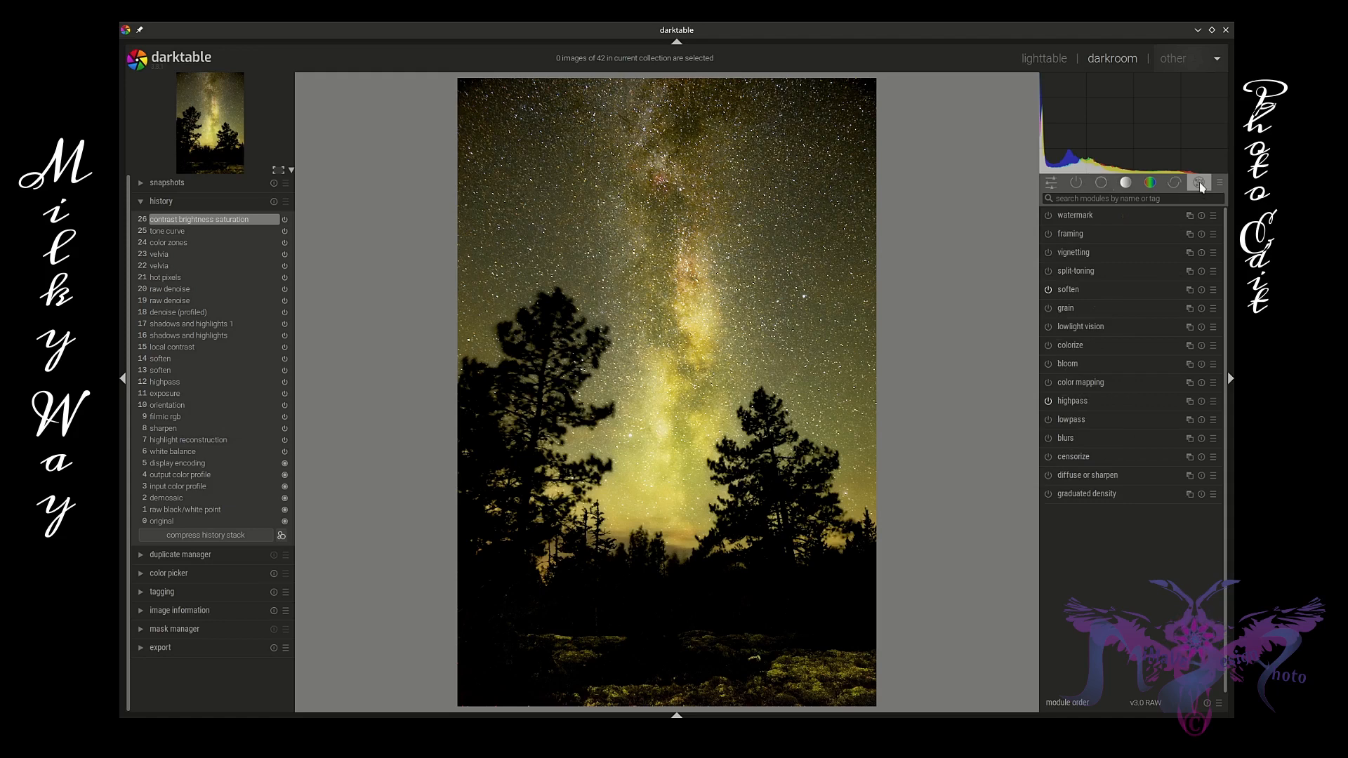
click(1151, 254)
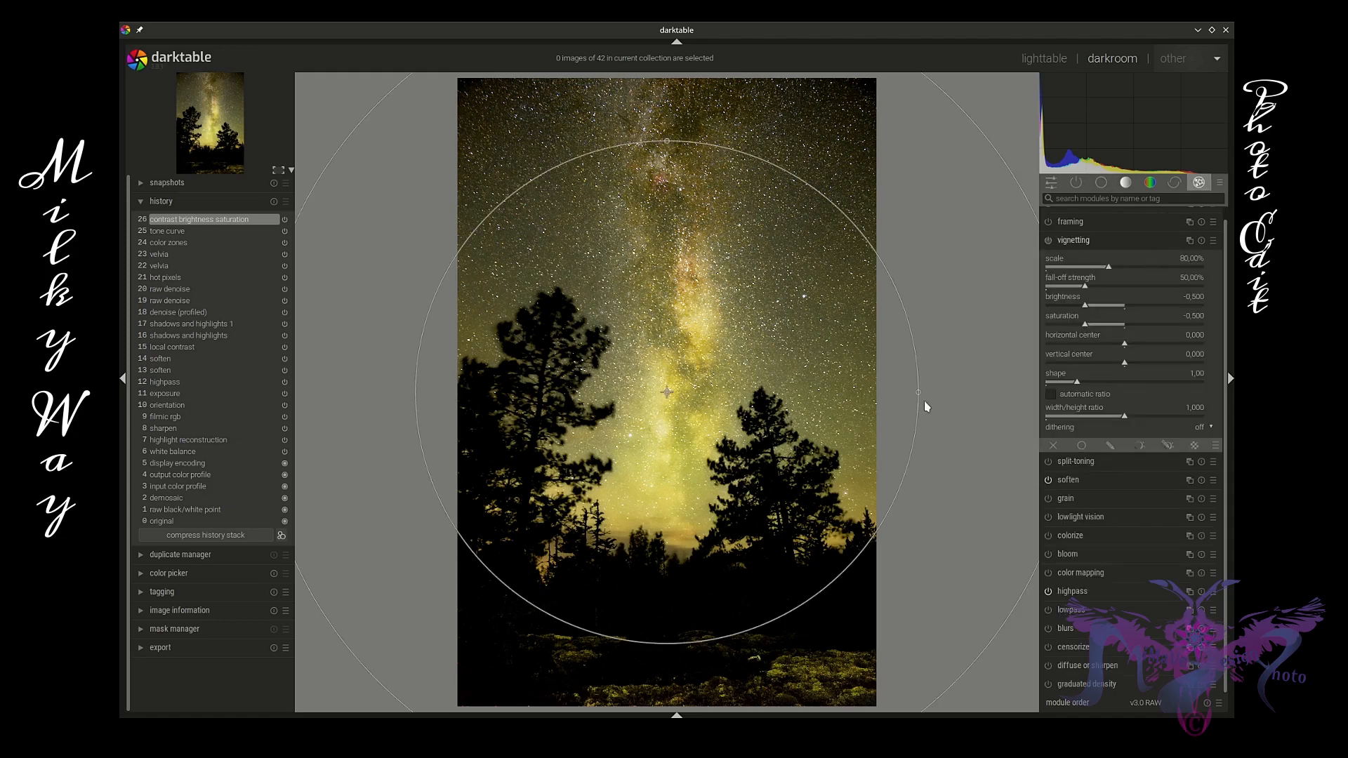
drag(917, 392, 792, 392)
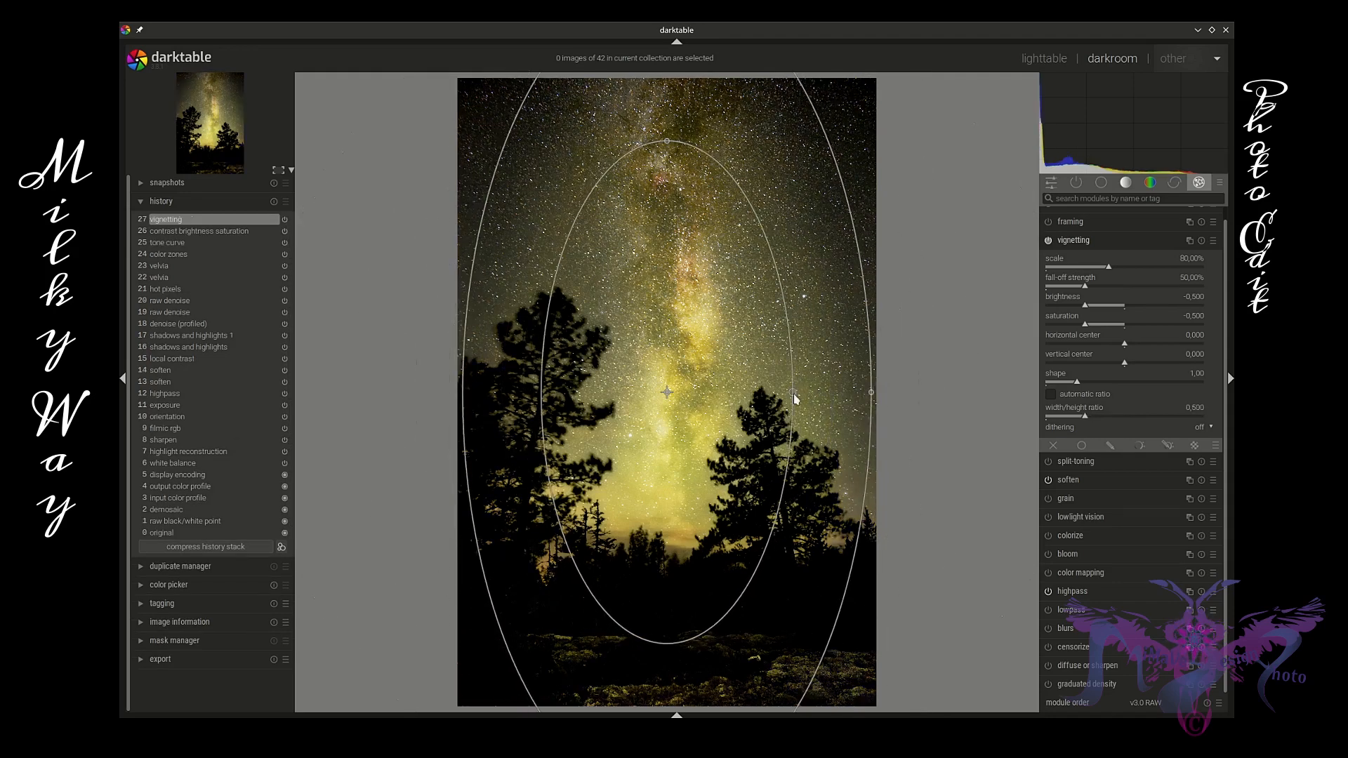
drag(667, 143, 664, 82)
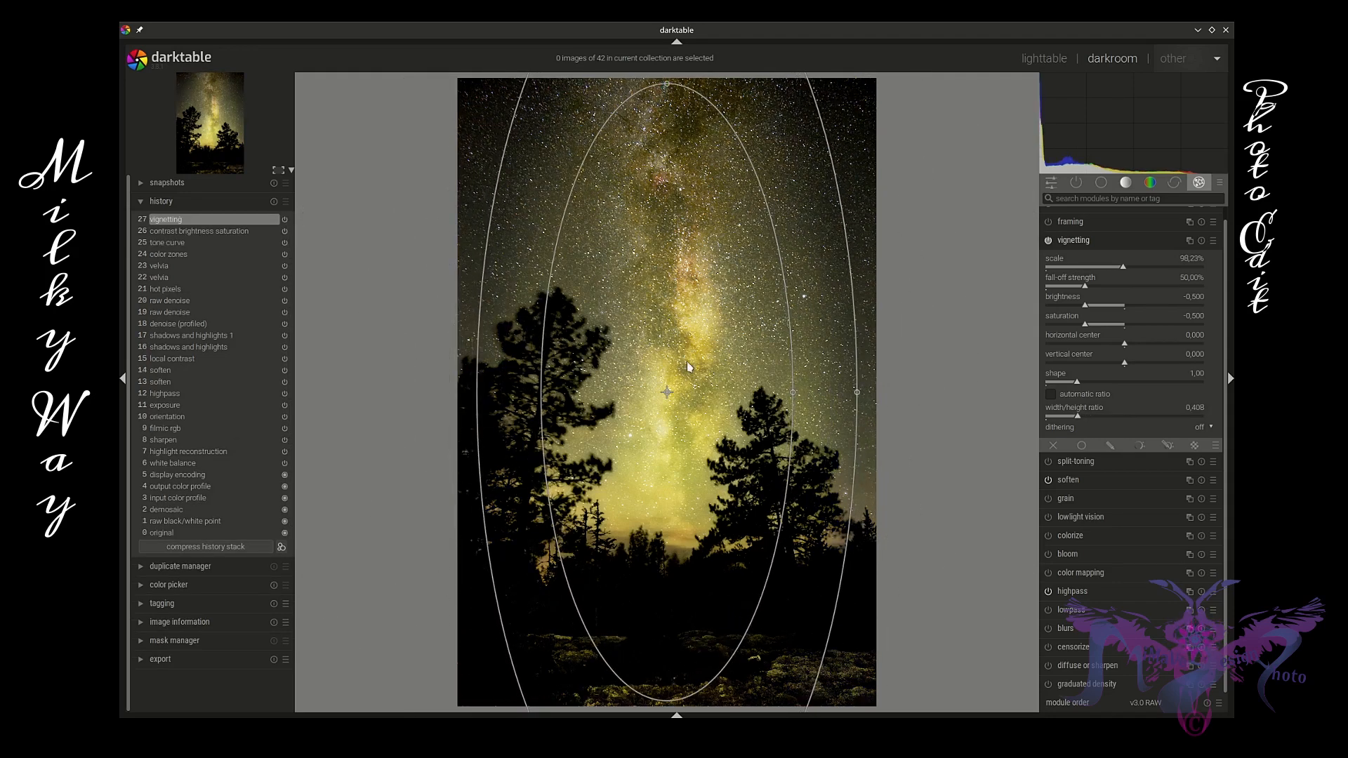
drag(664, 395, 672, 263)
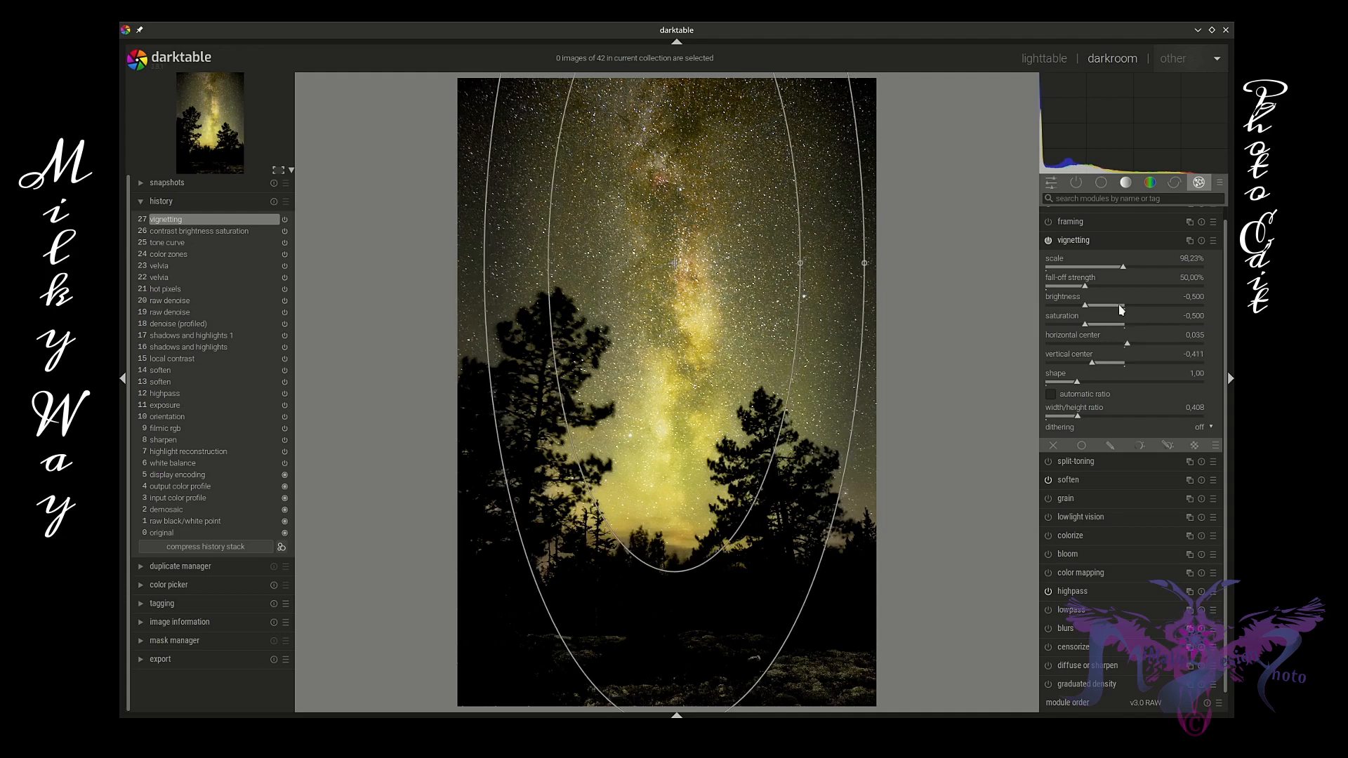
Set the vignetting's brightness to -0.777, saturation to -0.662, fall-off strength to 110.11% and scale to 81.42%.
drag(1085, 327, 1063, 313)
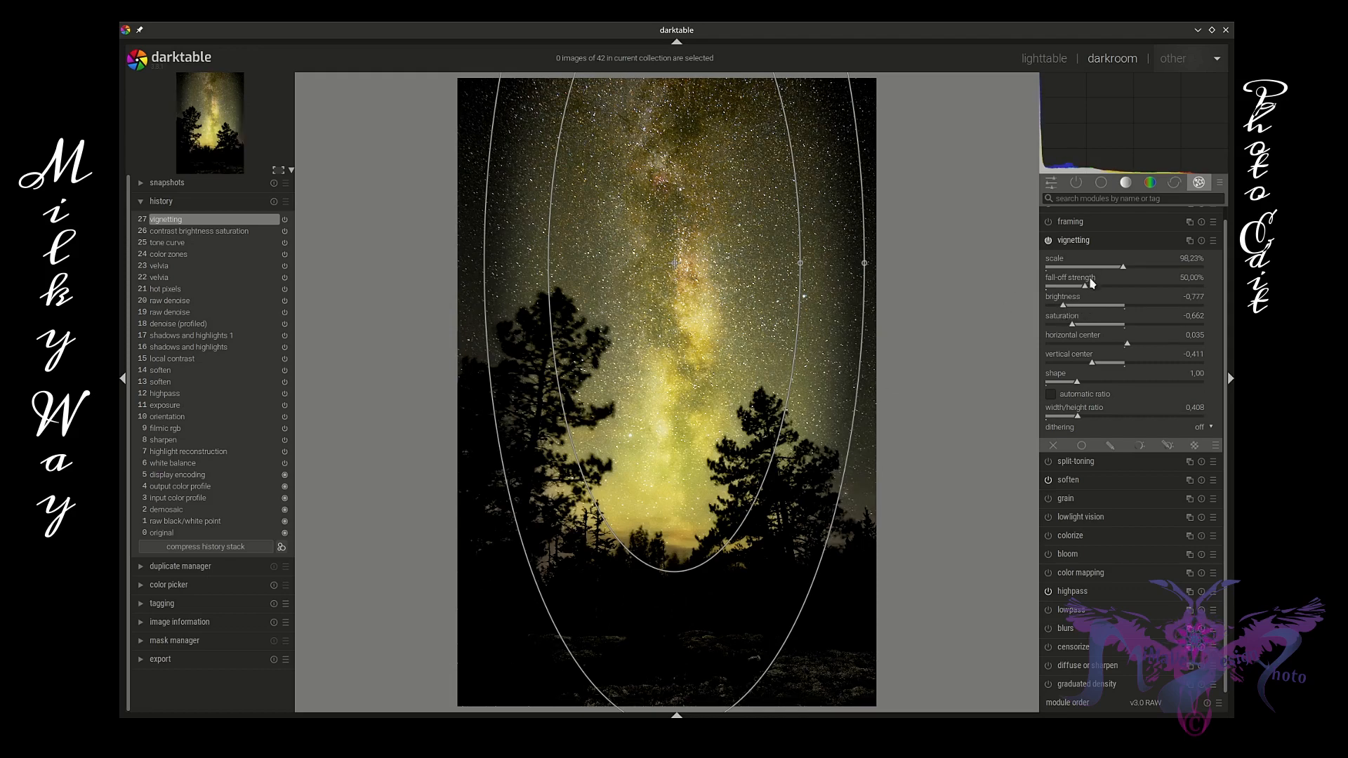
drag(1092, 283, 1135, 290)
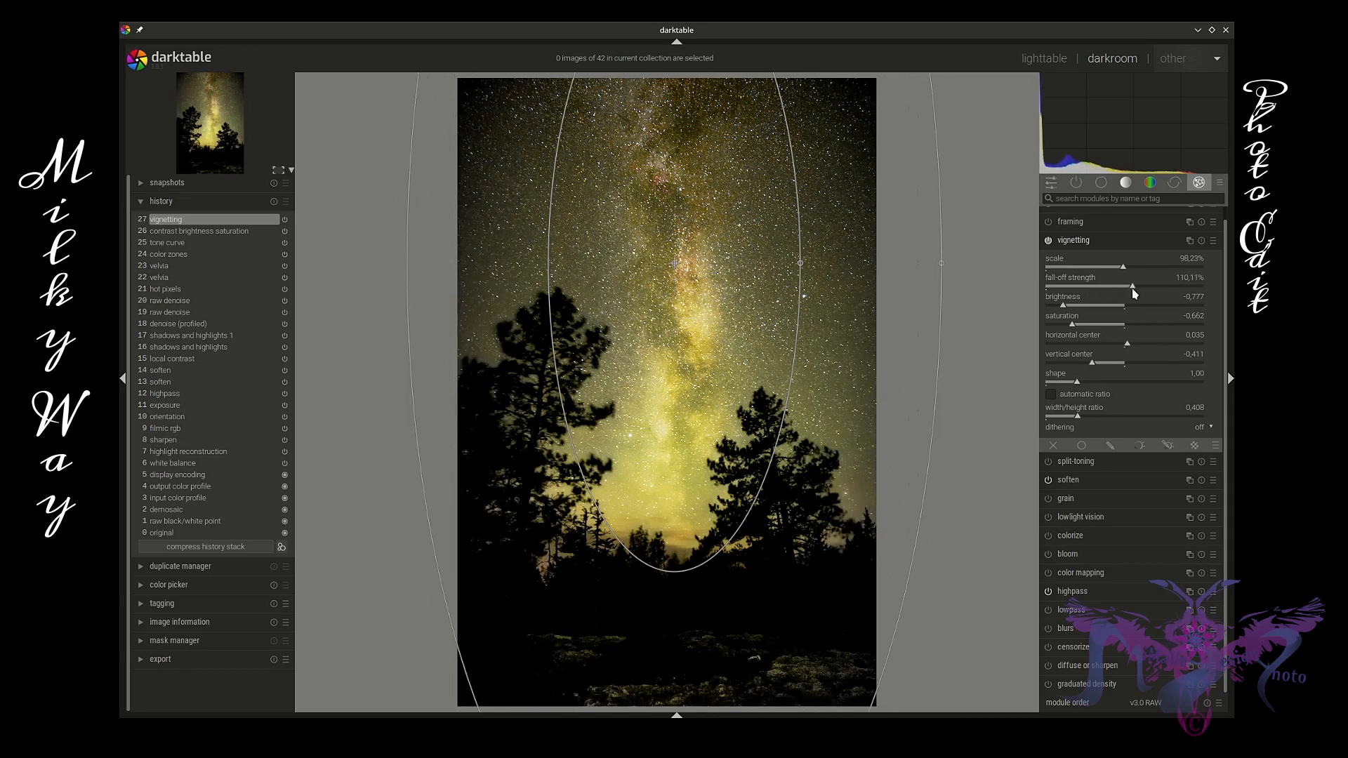
drag(1123, 272, 1111, 275)
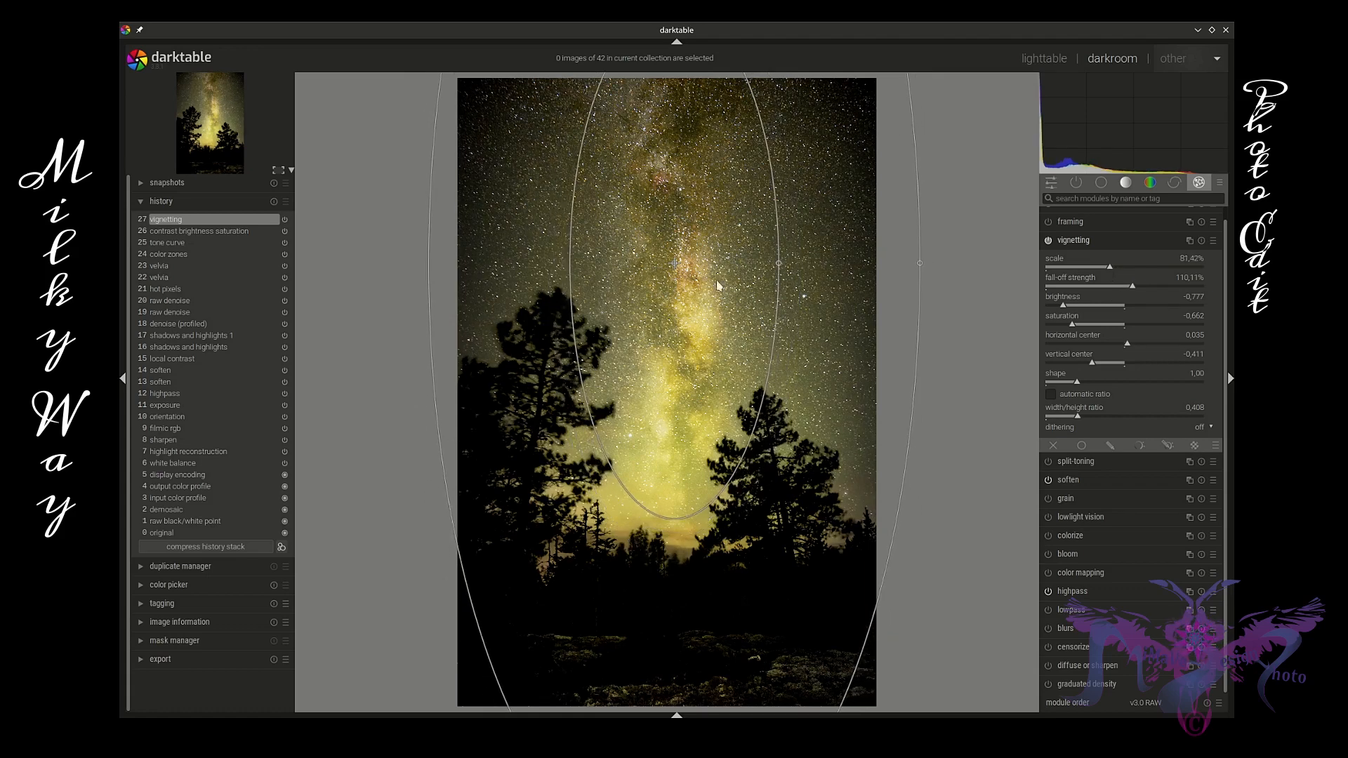
Set the vignetting's brightness to -0.710, saturation to -0.584 and width/height ratio to 0.382, and move its centre to horizontal 0.098, vertical -0.299.
mouse_move(674, 262)
mouse_down()
mouse_move(672, 243)
mouse_move(676, 263)
mouse_up()
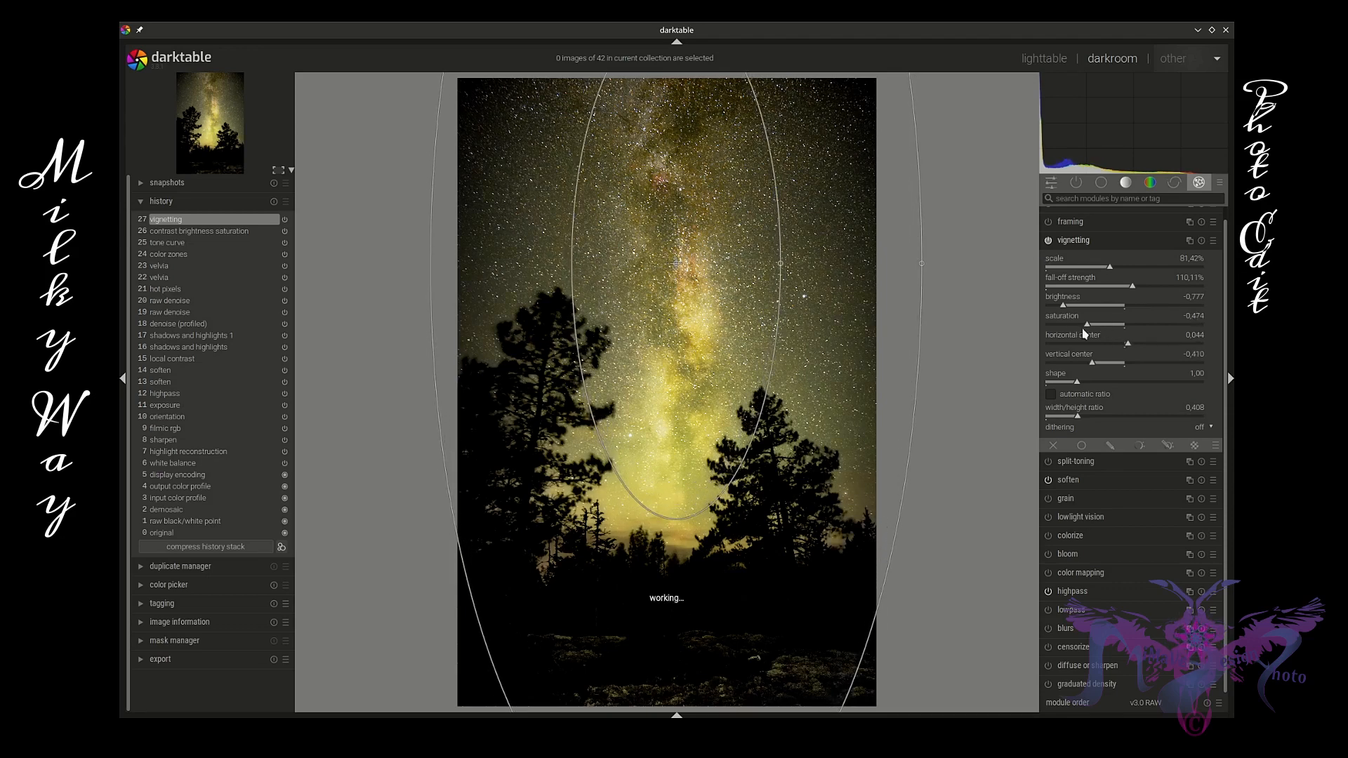
click(1063, 329)
click(1062, 320)
mouse_move(1061, 308)
mouse_down()
mouse_move(1104, 327)
mouse_move(1078, 329)
mouse_up()
click(1095, 327)
drag(679, 269, 688, 299)
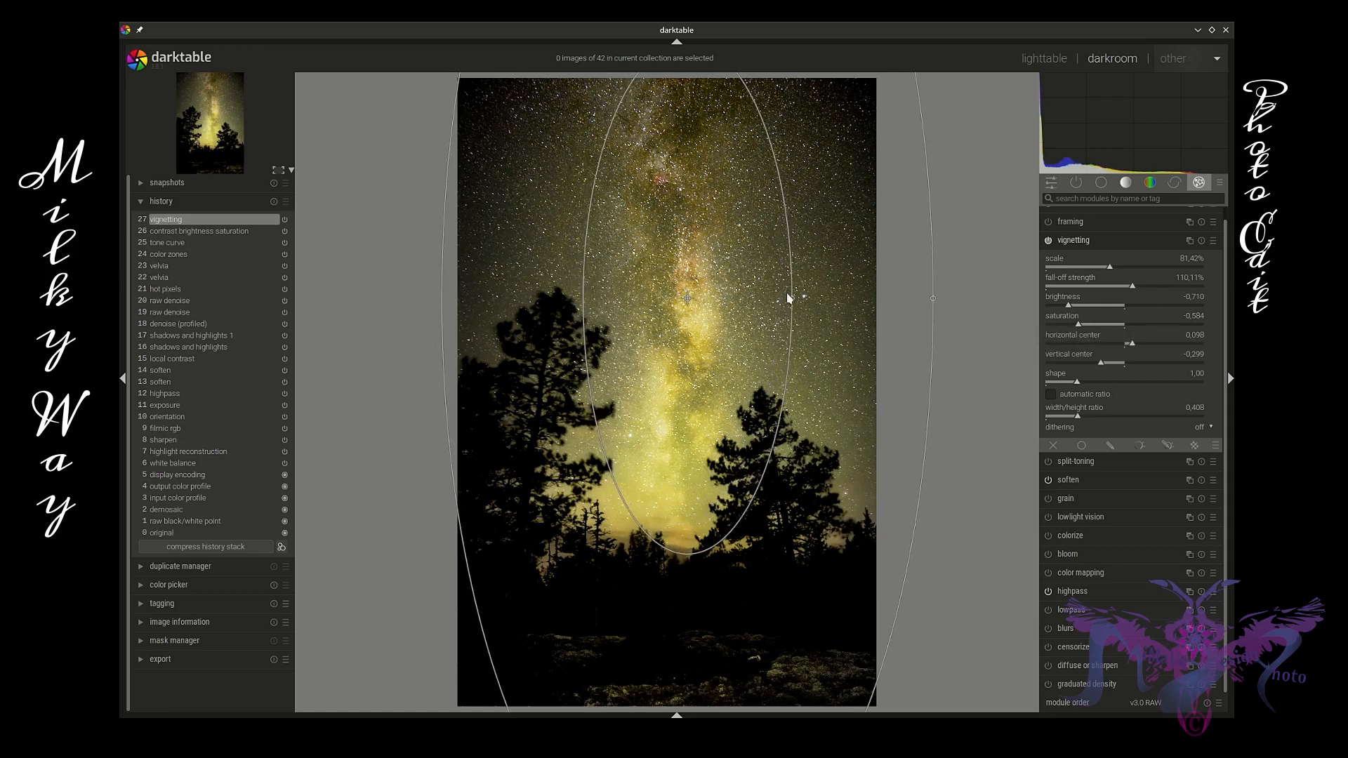
mouse_move(792, 298)
mouse_down()
mouse_move(807, 297)
mouse_move(786, 298)
mouse_up()
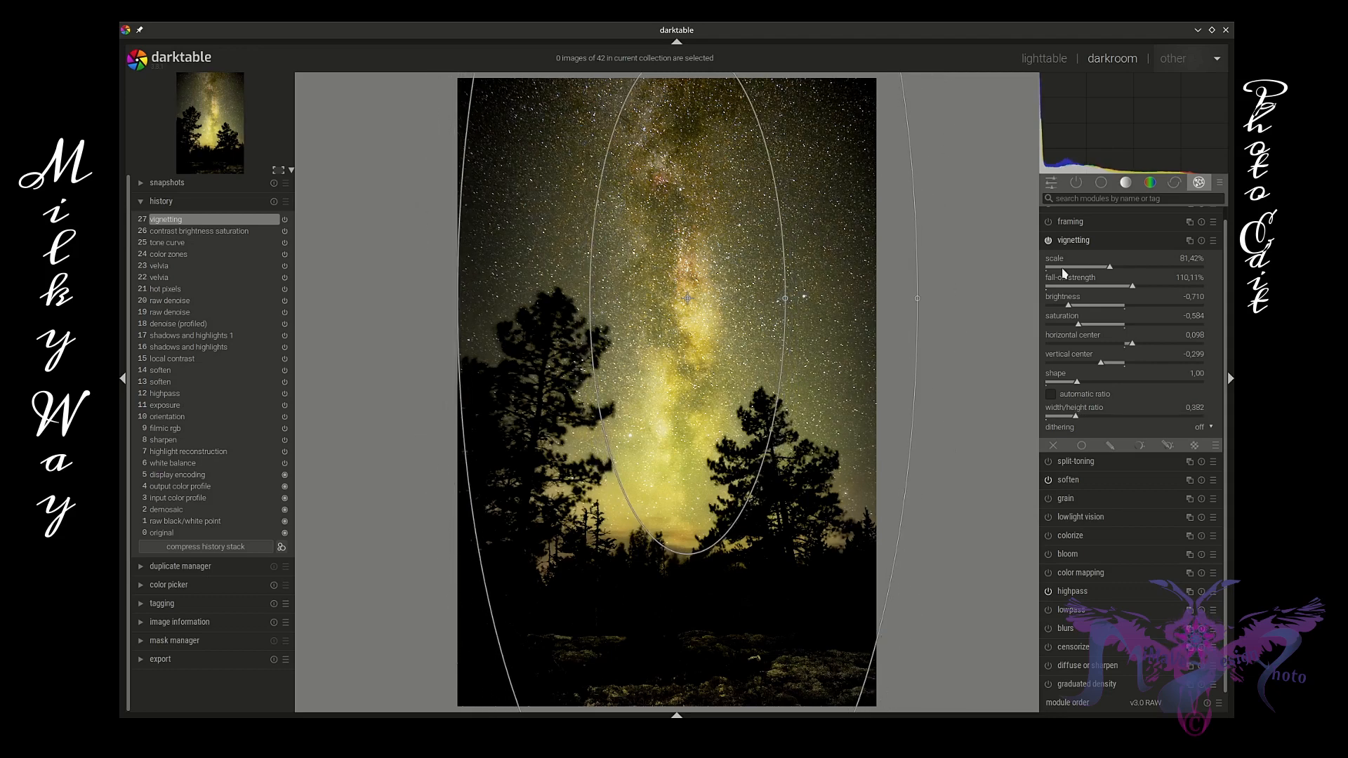
Set the vignetting's brightness to -0.671, saturation to -0.646, fall-off strength to 112.41% and width/height ratio to 0.416, with its centre at horizontal 0.086, vertical -0.322.
drag(1069, 307, 1062, 309)
drag(1132, 289, 1065, 327)
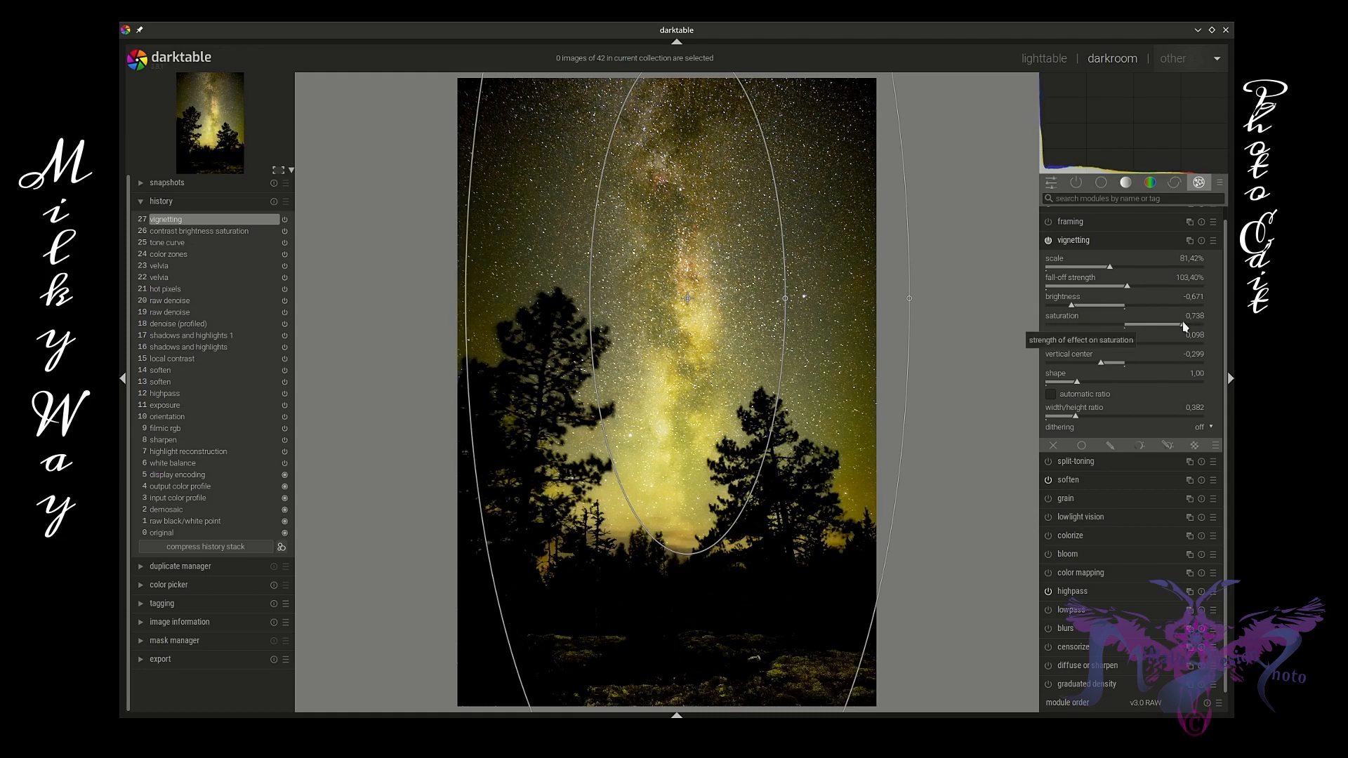
click(1078, 327)
drag(1078, 327, 1074, 329)
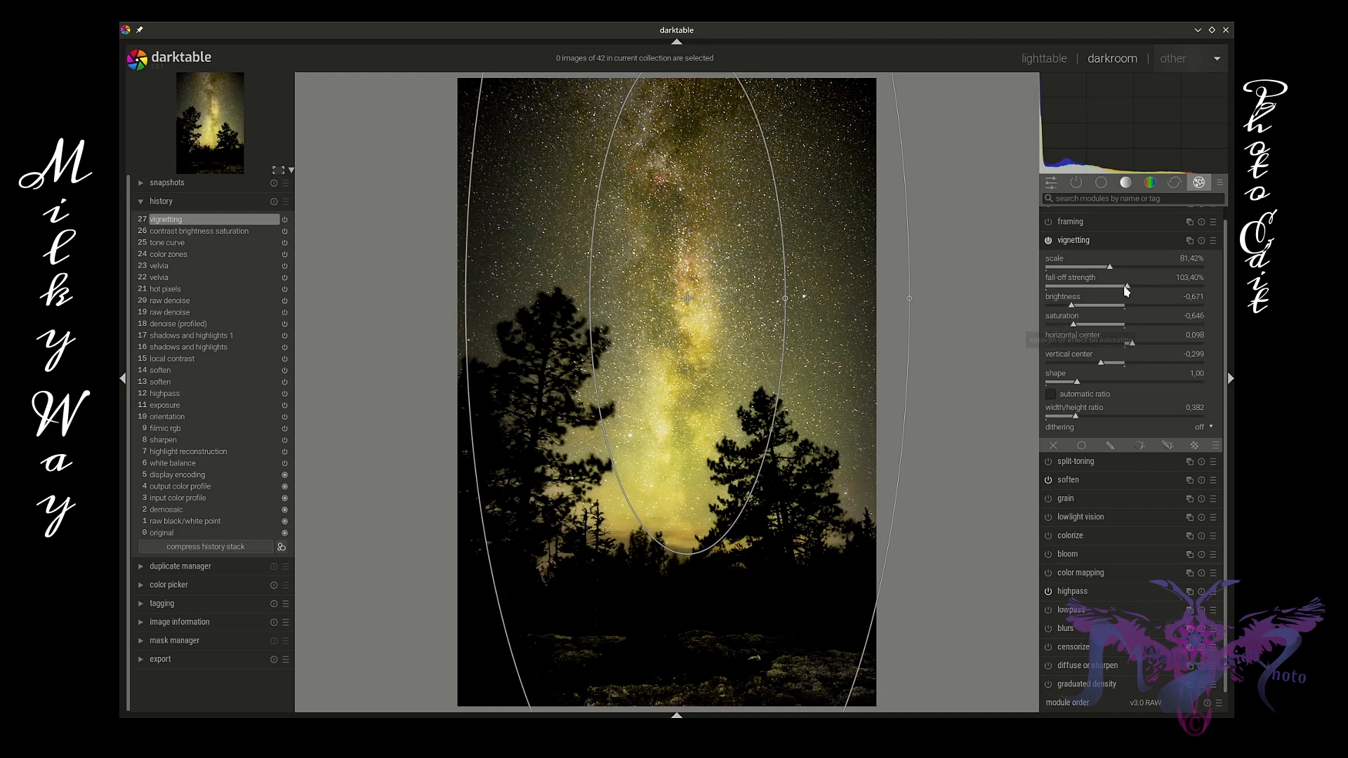
drag(1127, 292, 1119, 292)
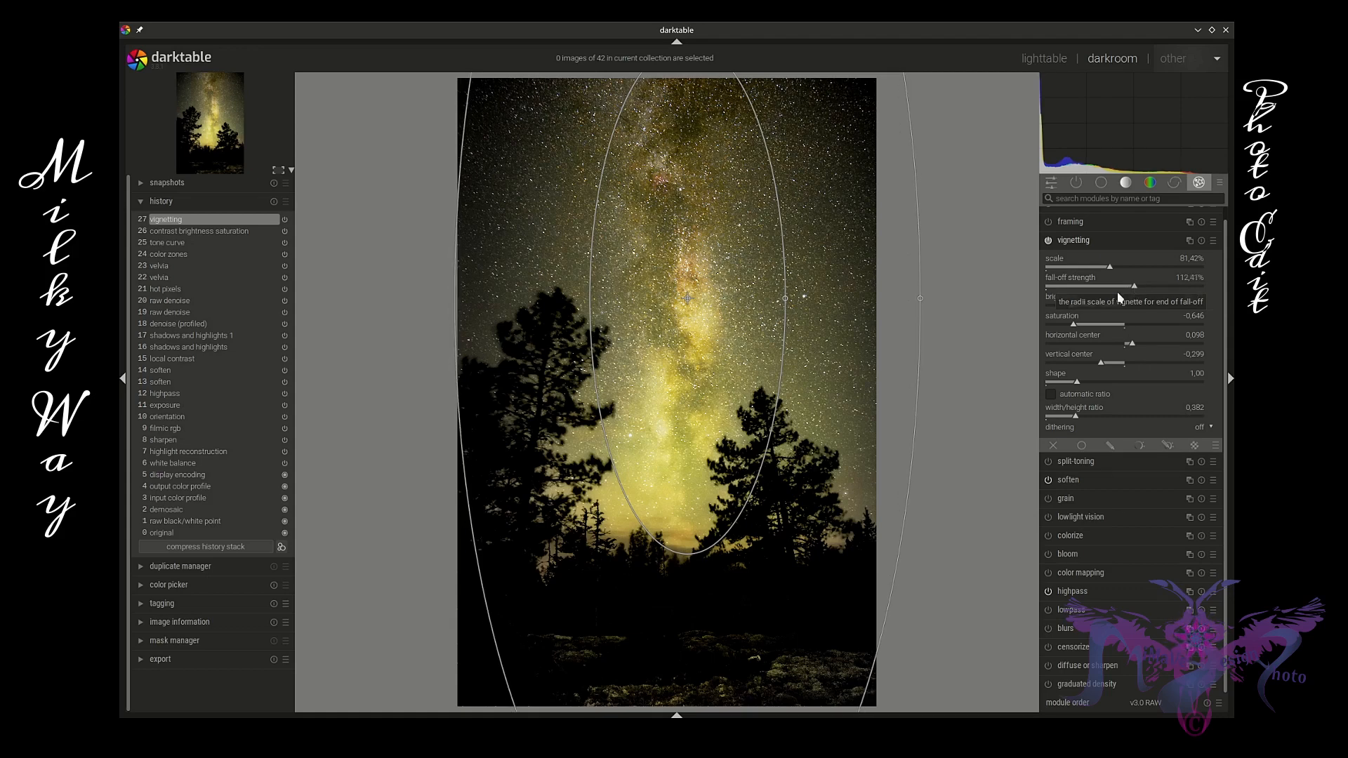
drag(784, 298, 794, 306)
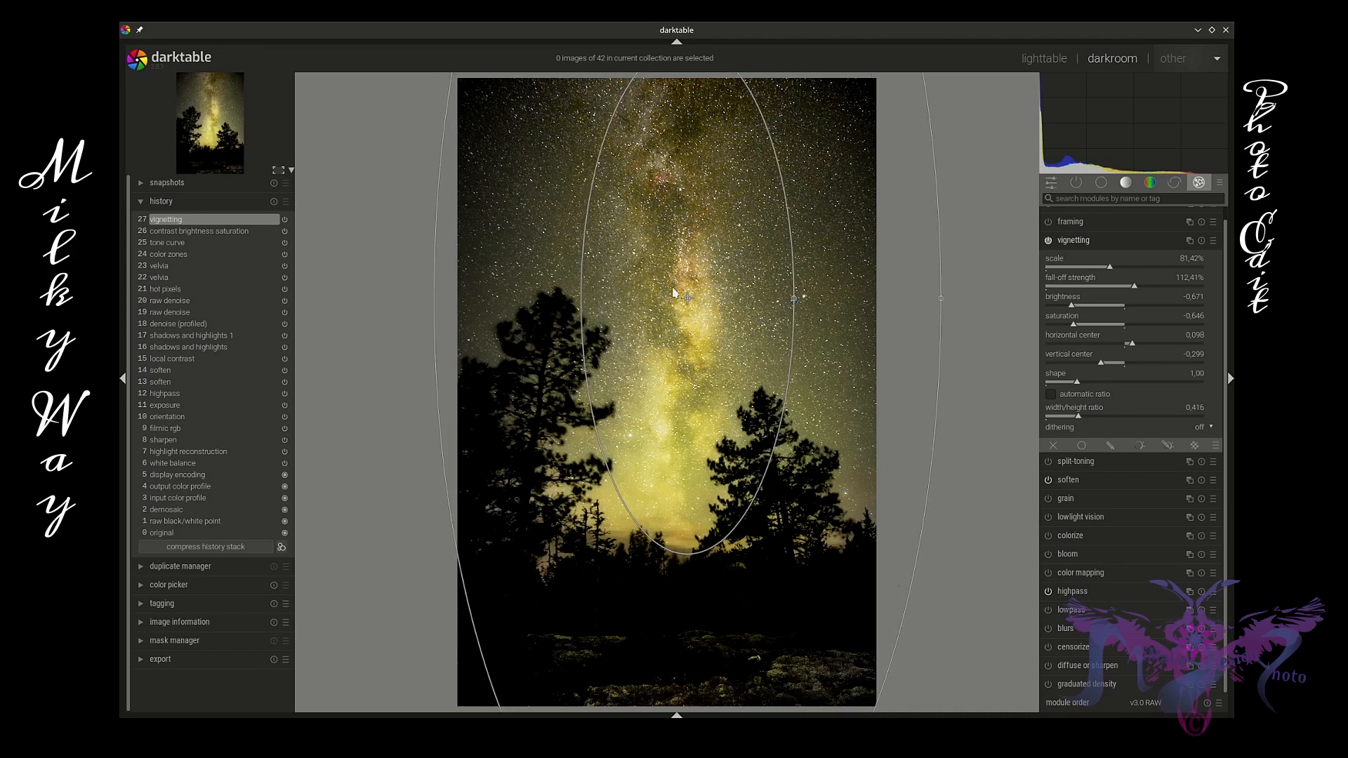
drag(687, 298, 685, 291)
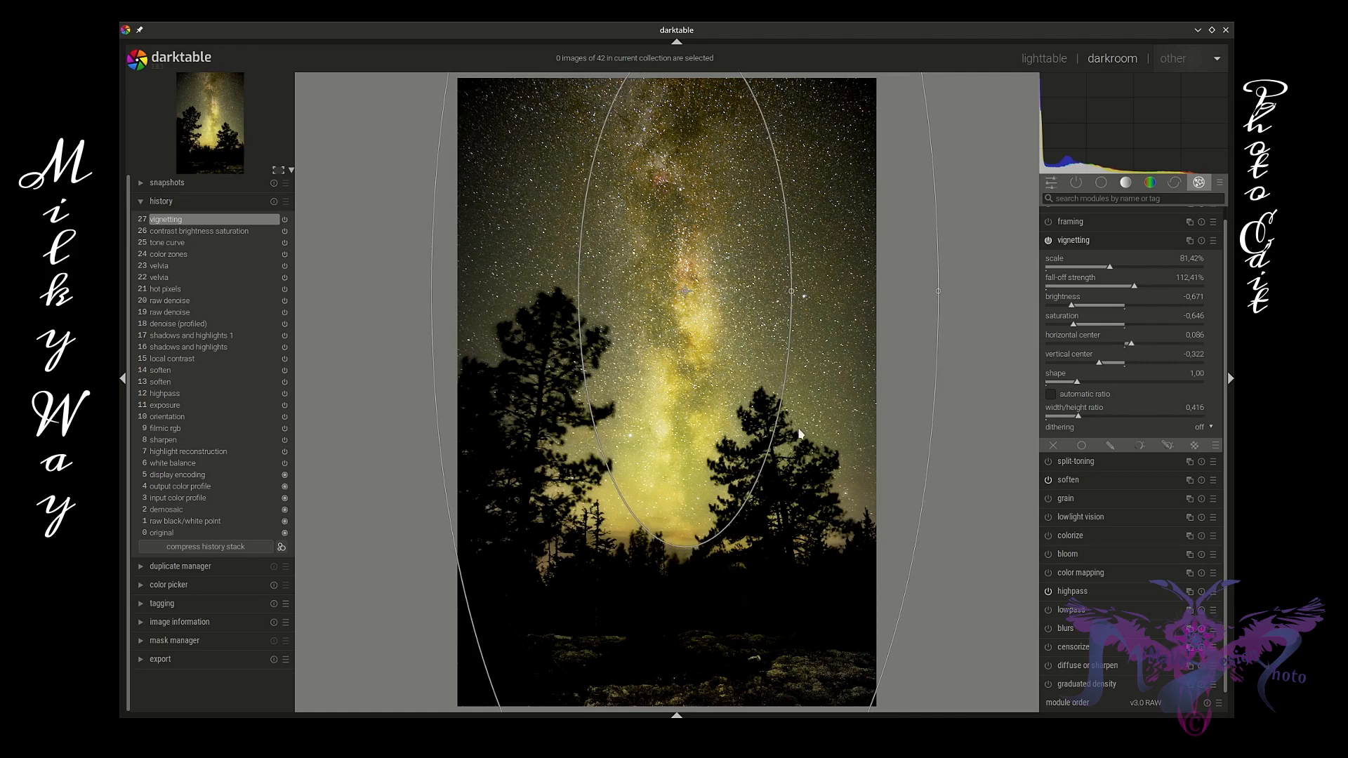
Add a new vignetting instance with scale 103.56%, saturation 0.809 and width/height ratio 0.790.
click(1188, 241)
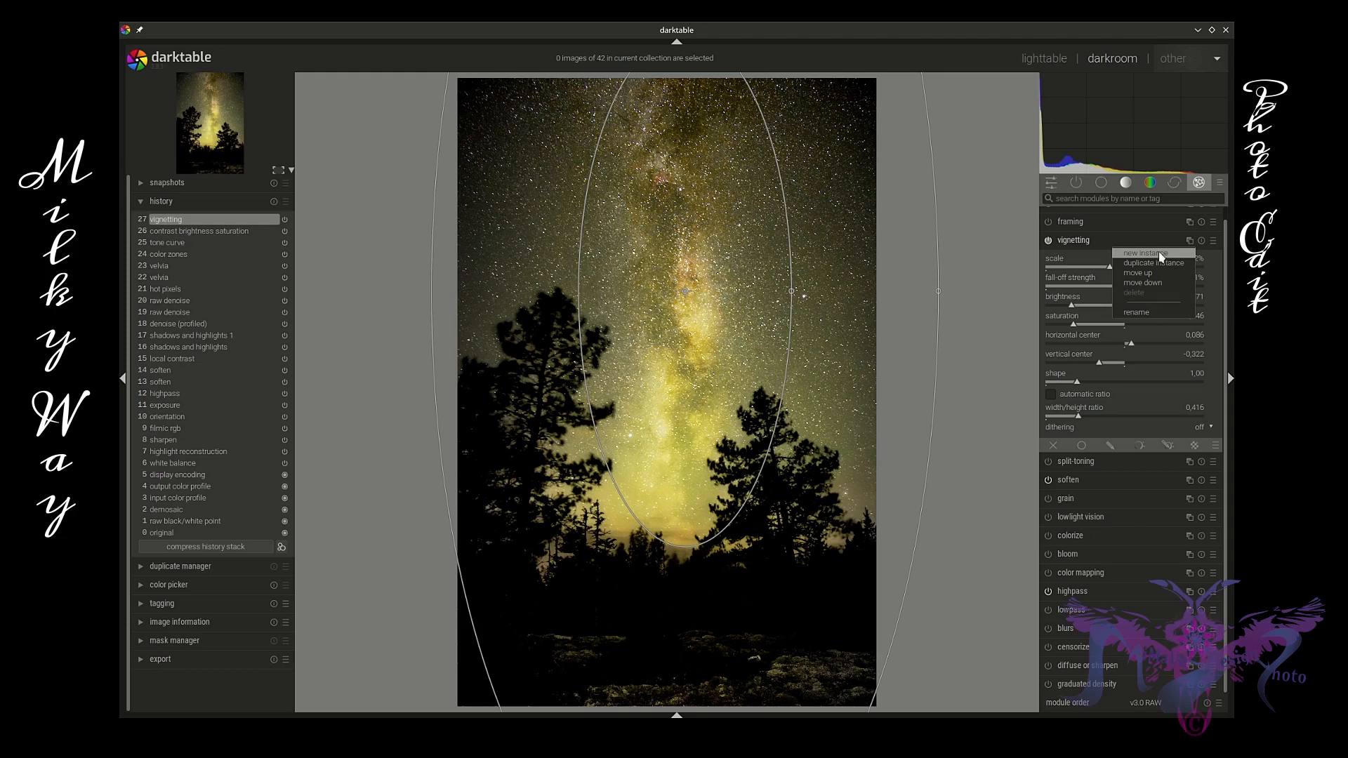
click(1158, 254)
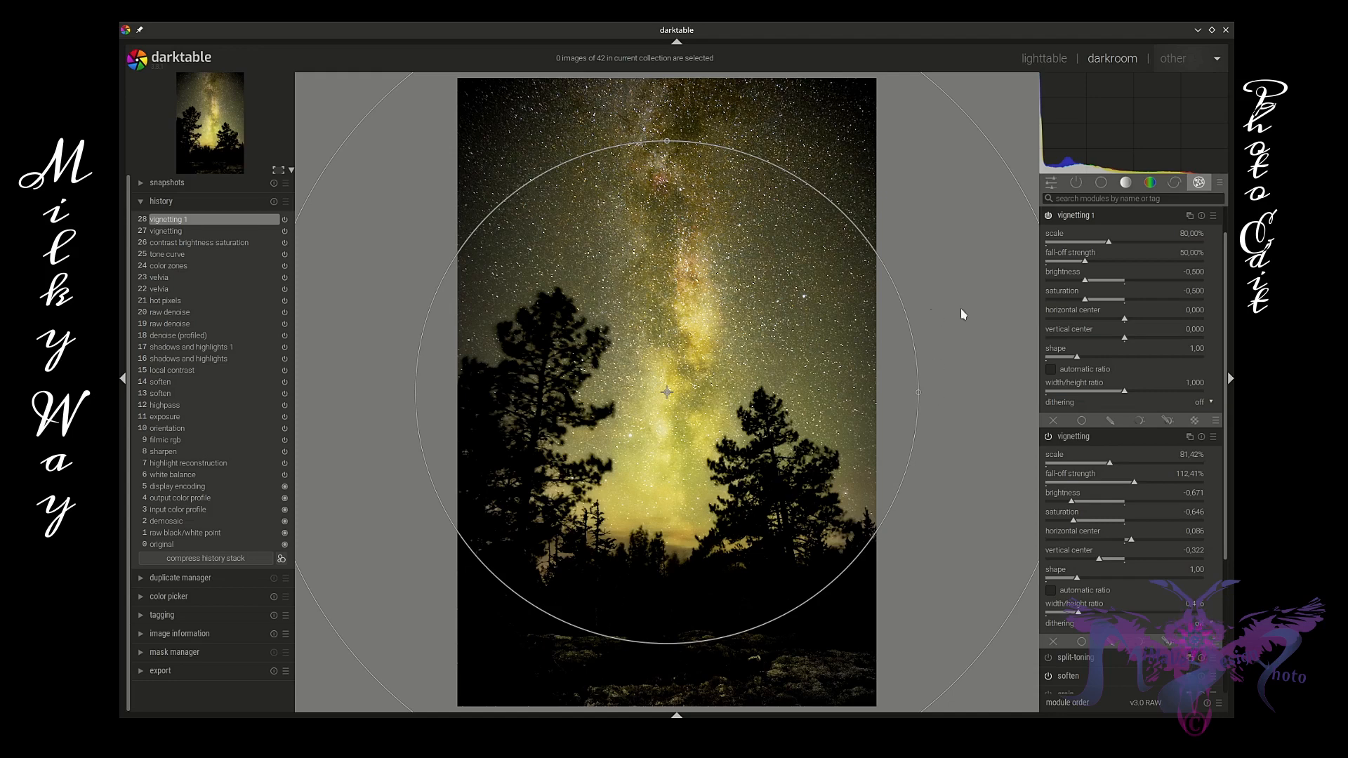
drag(1111, 248, 1129, 246)
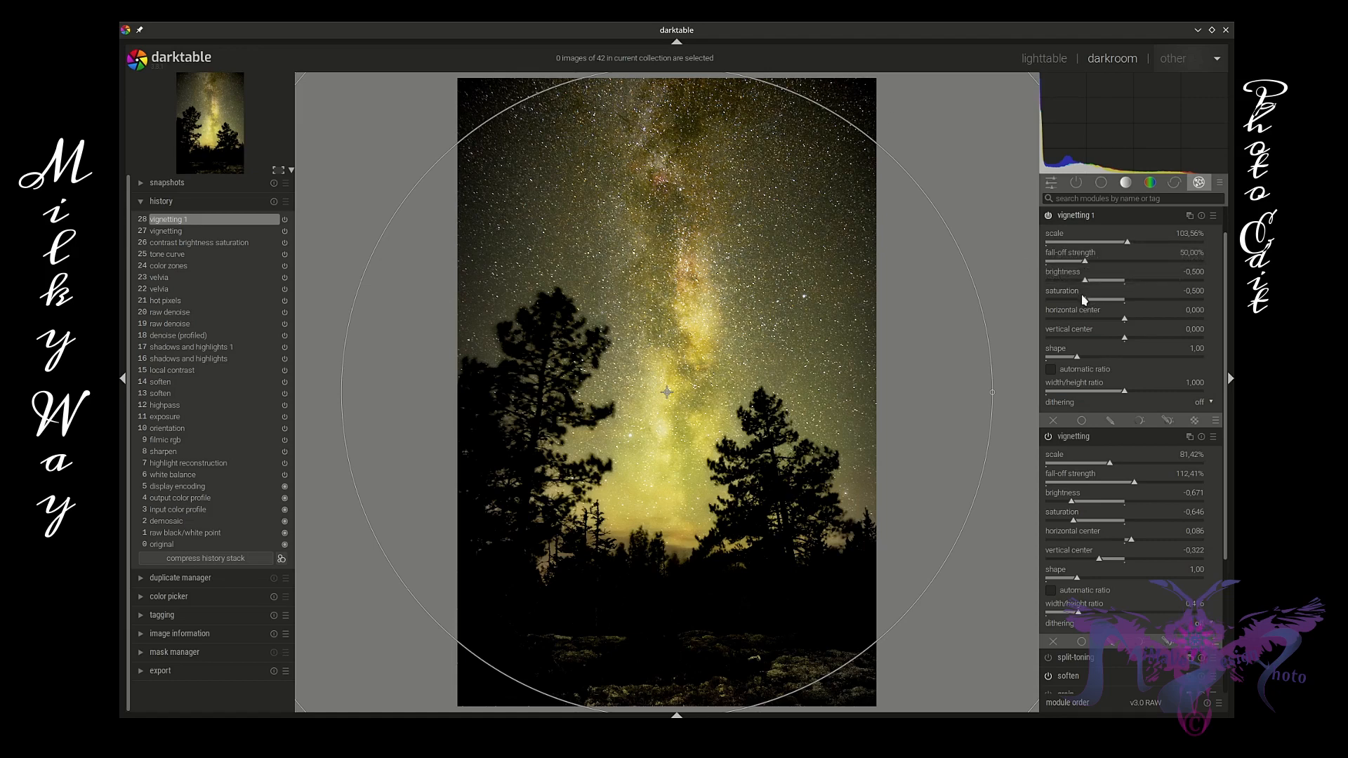
drag(1080, 294, 1189, 303)
drag(991, 393, 924, 398)
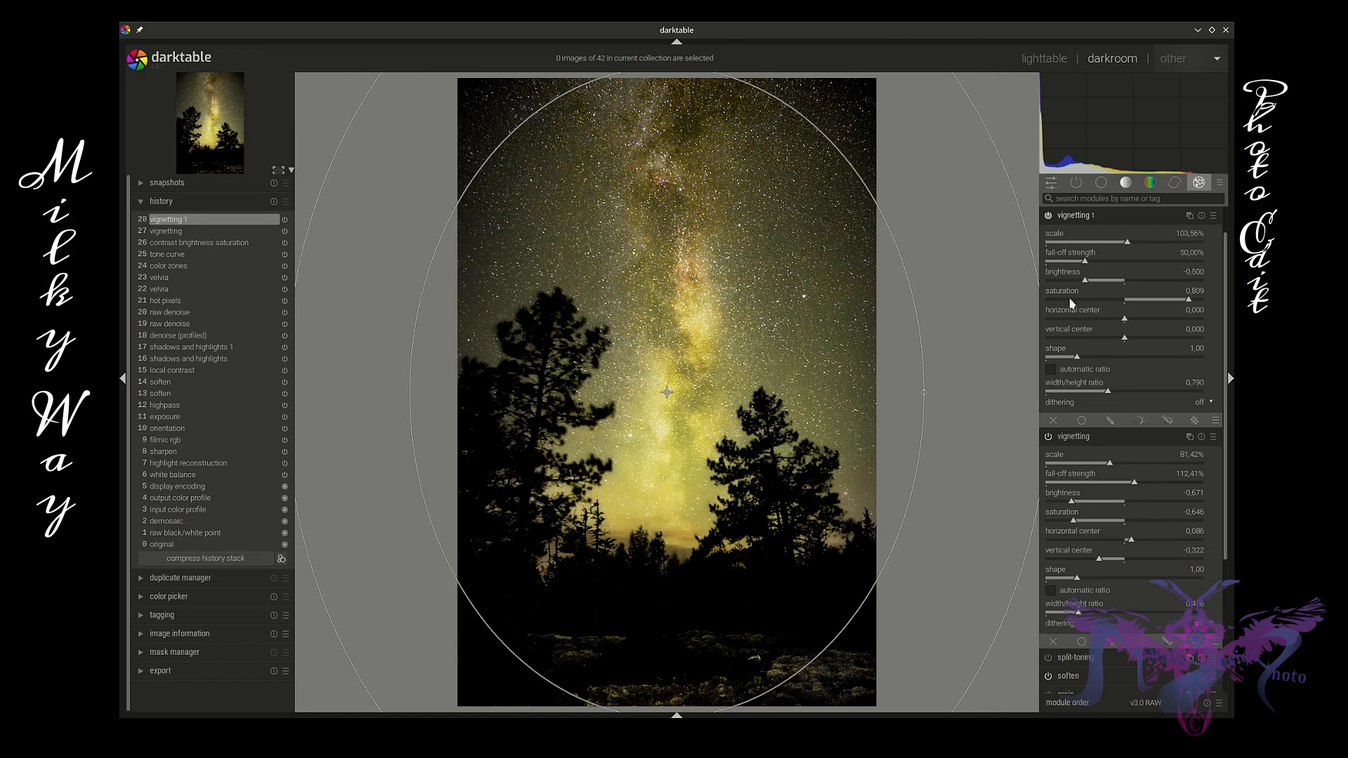
Set the second vignetting's brightness to -0.411, fall-off strength to 77.87% and width/height ratio to 0.684, with its centre at horizontal 0.061, vertical -0.011.
mouse_move(1086, 283)
mouse_down()
mouse_move(1136, 284)
mouse_move(1080, 284)
mouse_up()
drag(923, 391, 890, 396)
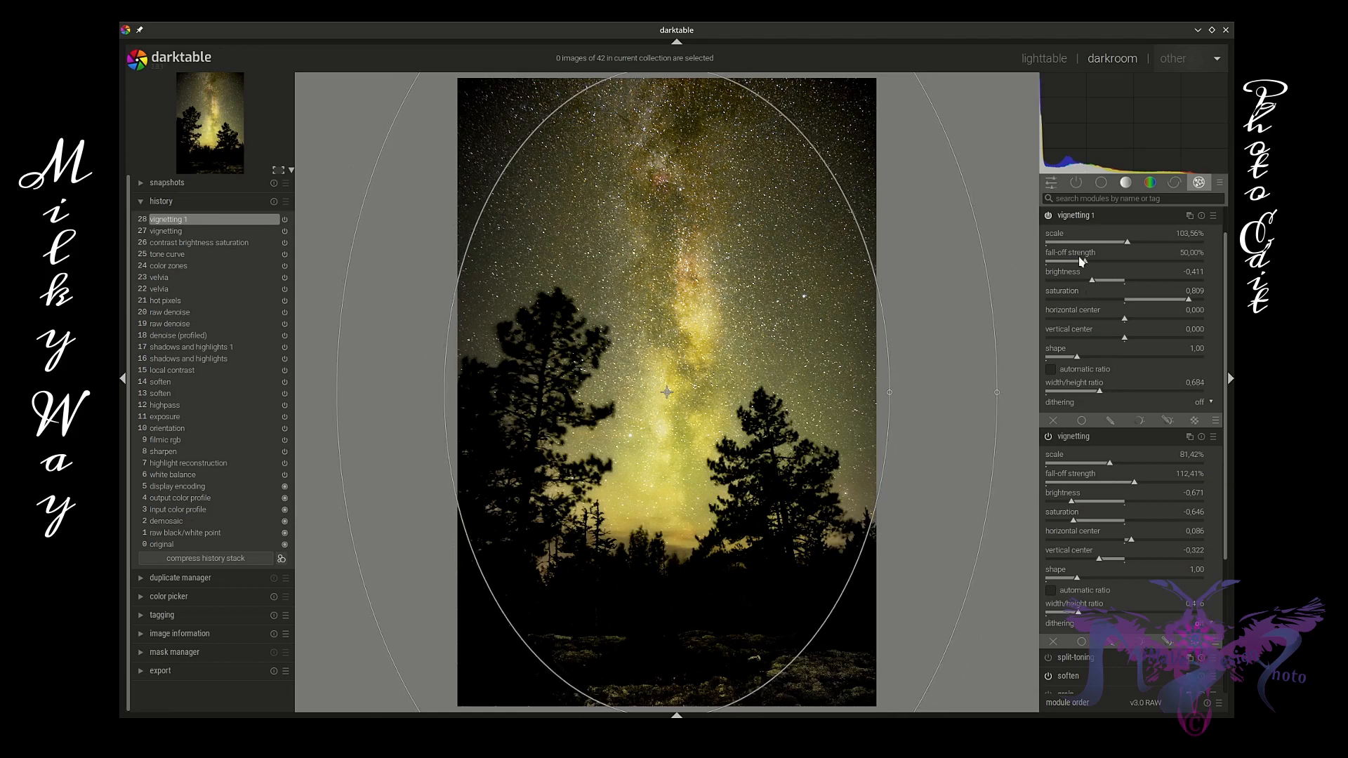
drag(1085, 264, 1107, 265)
drag(667, 392, 679, 388)
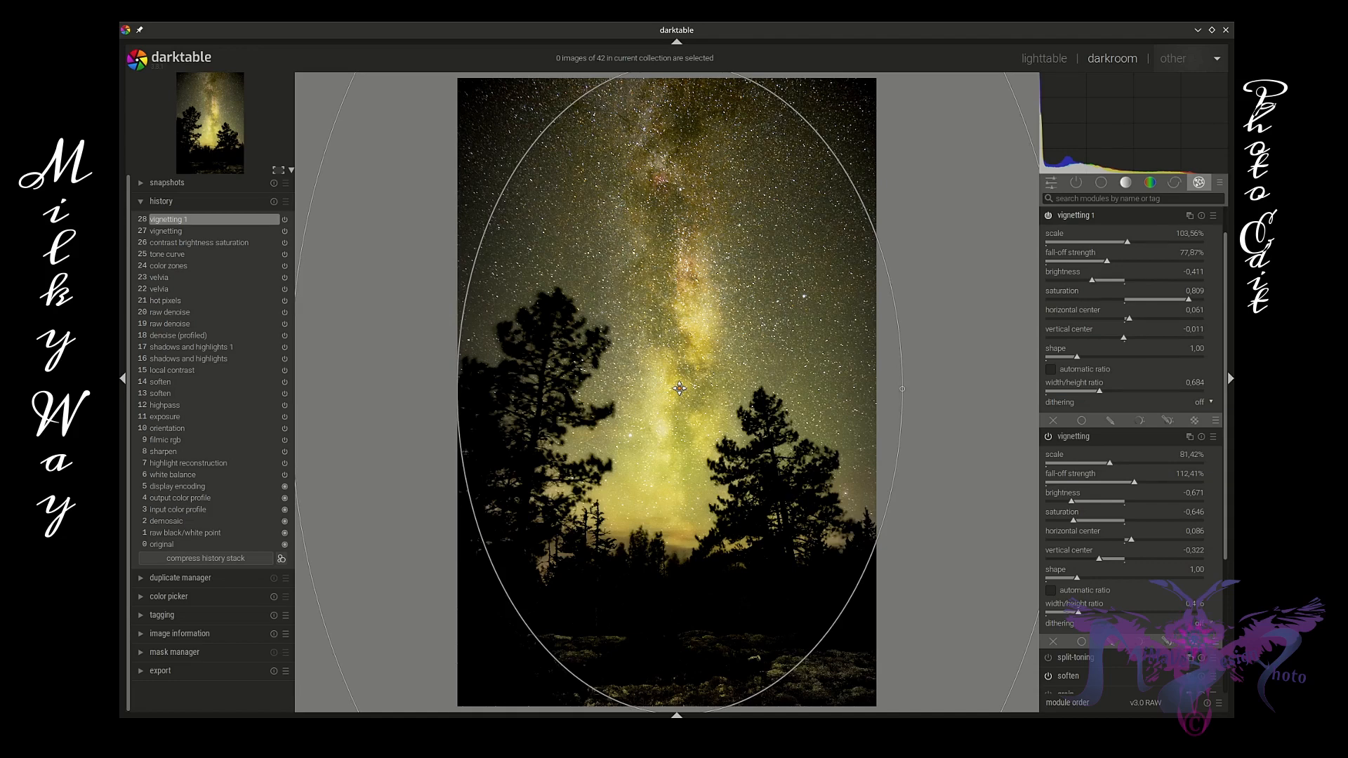
click(1122, 217)
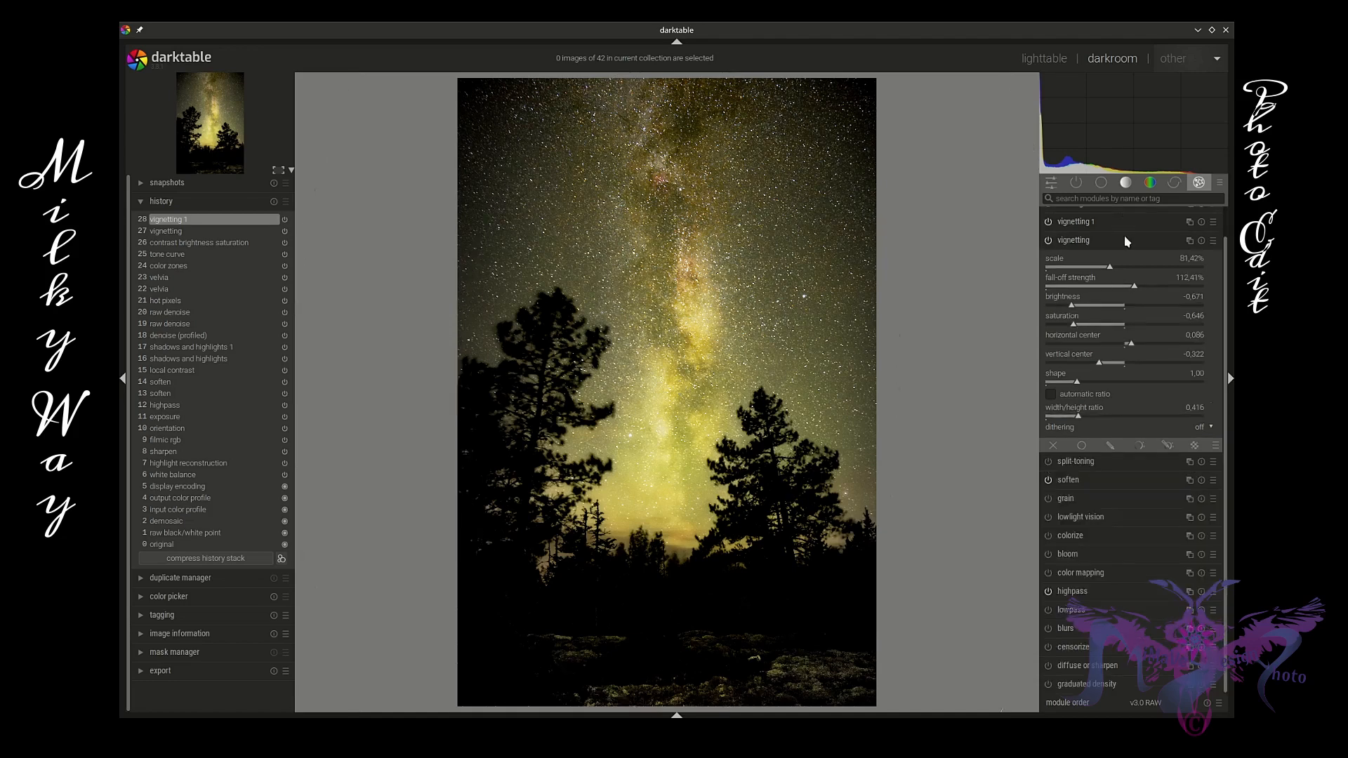
click(1125, 242)
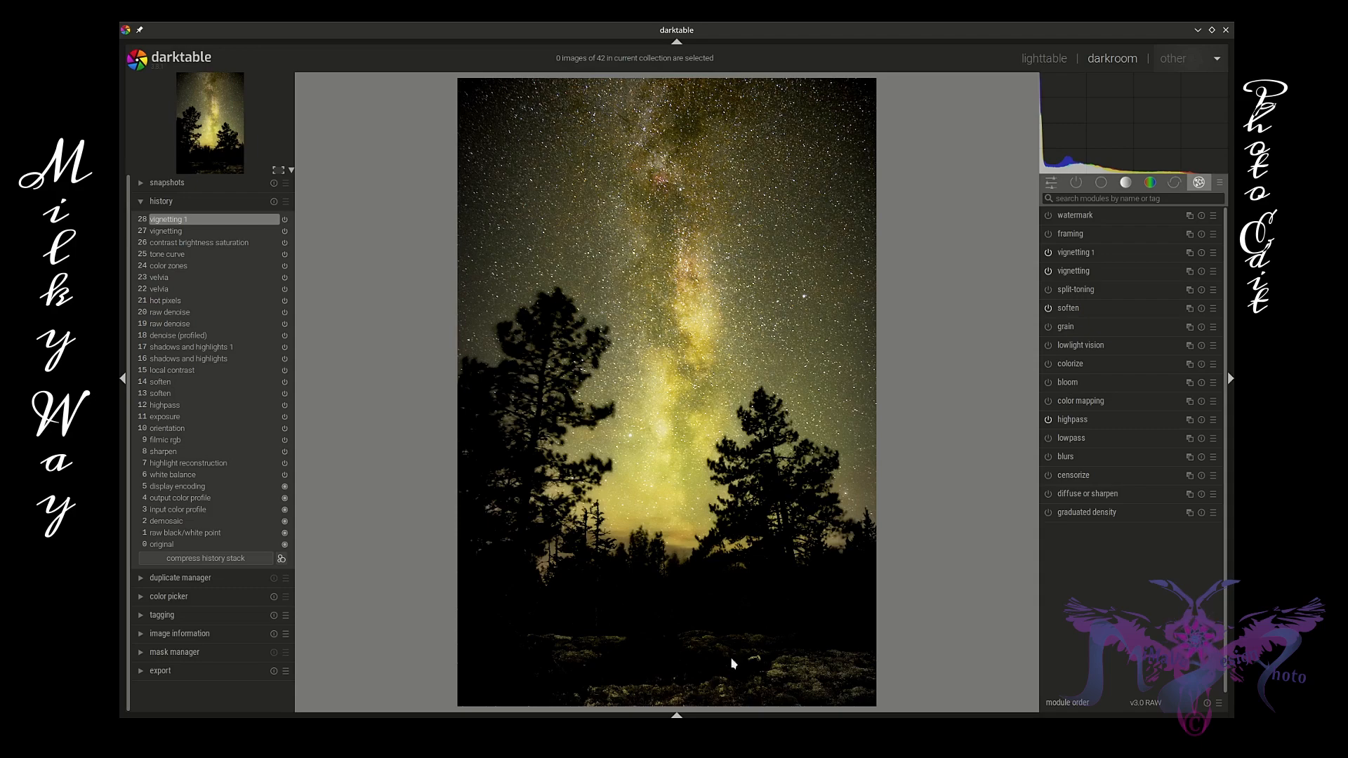
Examine the foreground and the Milky Way up close, and review the color zones settings and the list of active modules.
scroll(788, 667, up, 5)
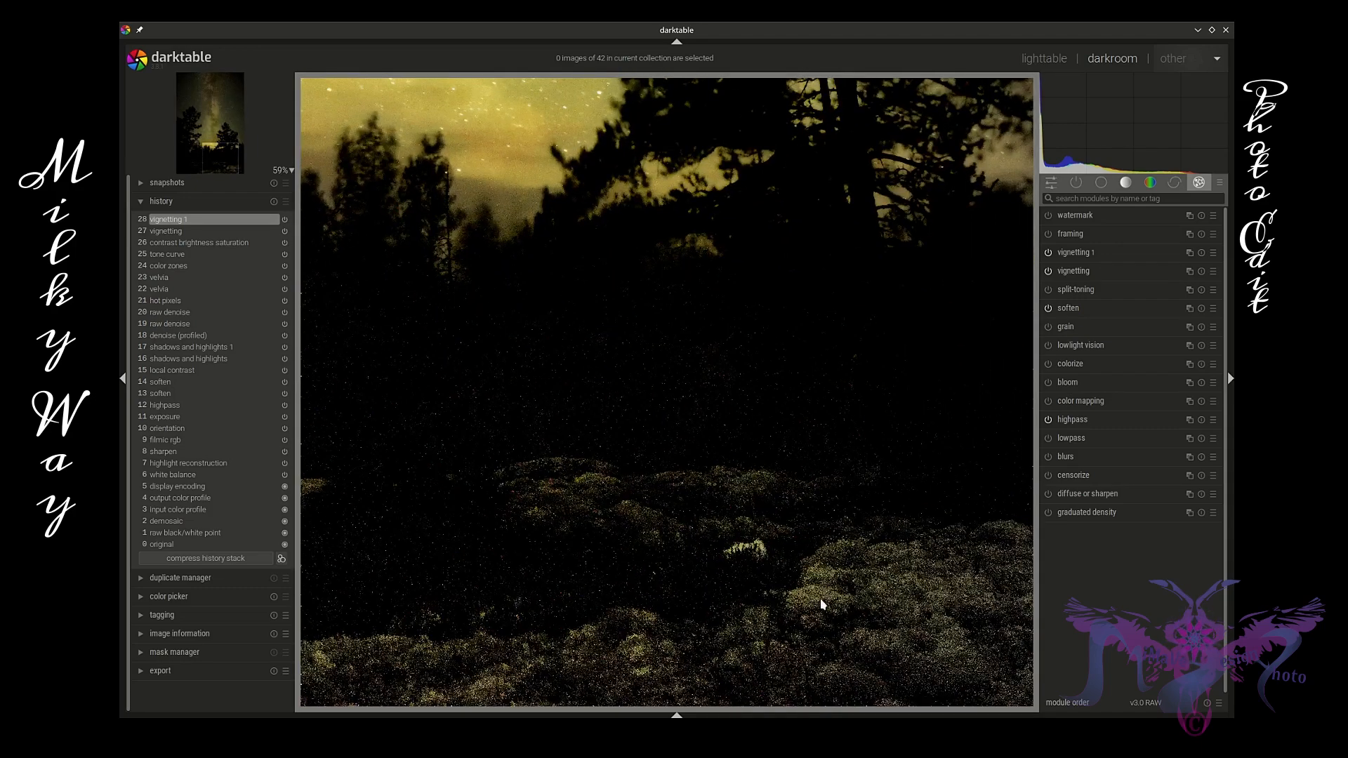
scroll(823, 605, down, 5)
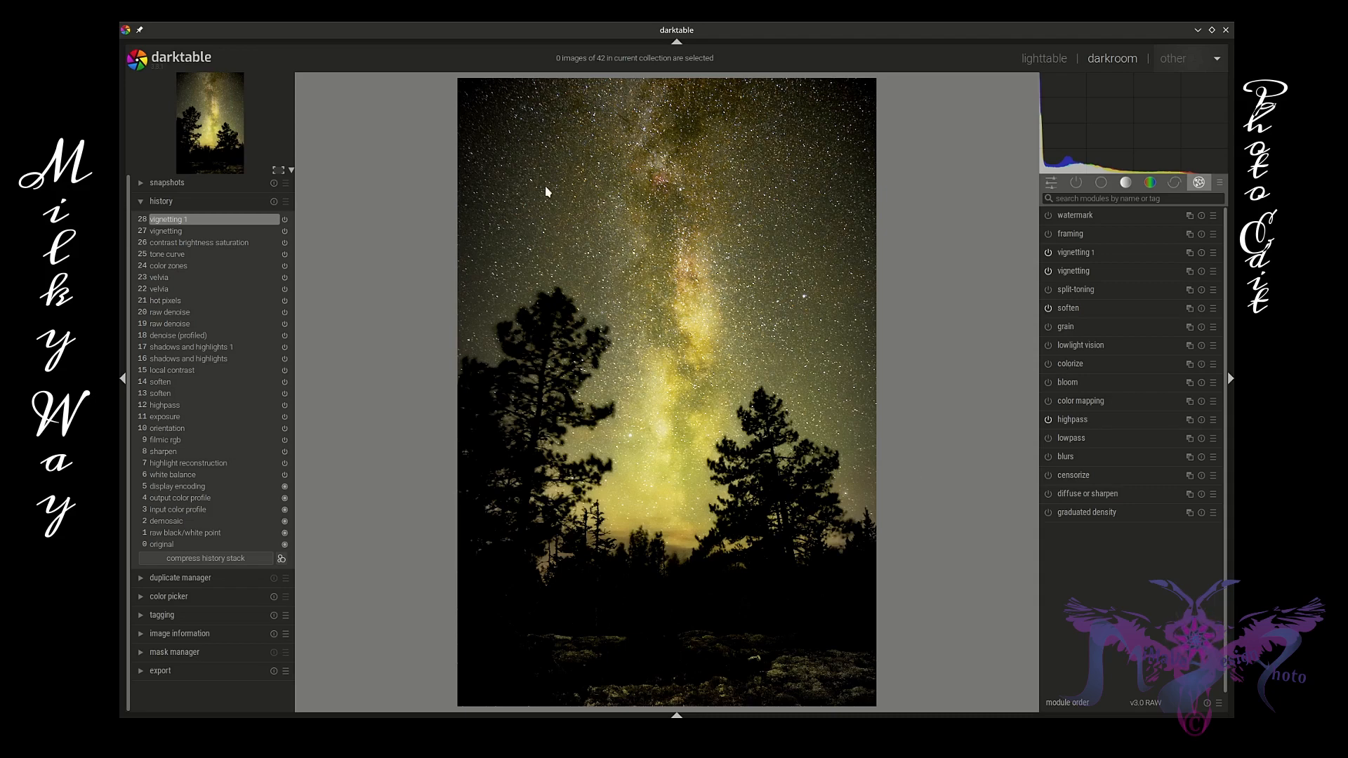
click(1151, 183)
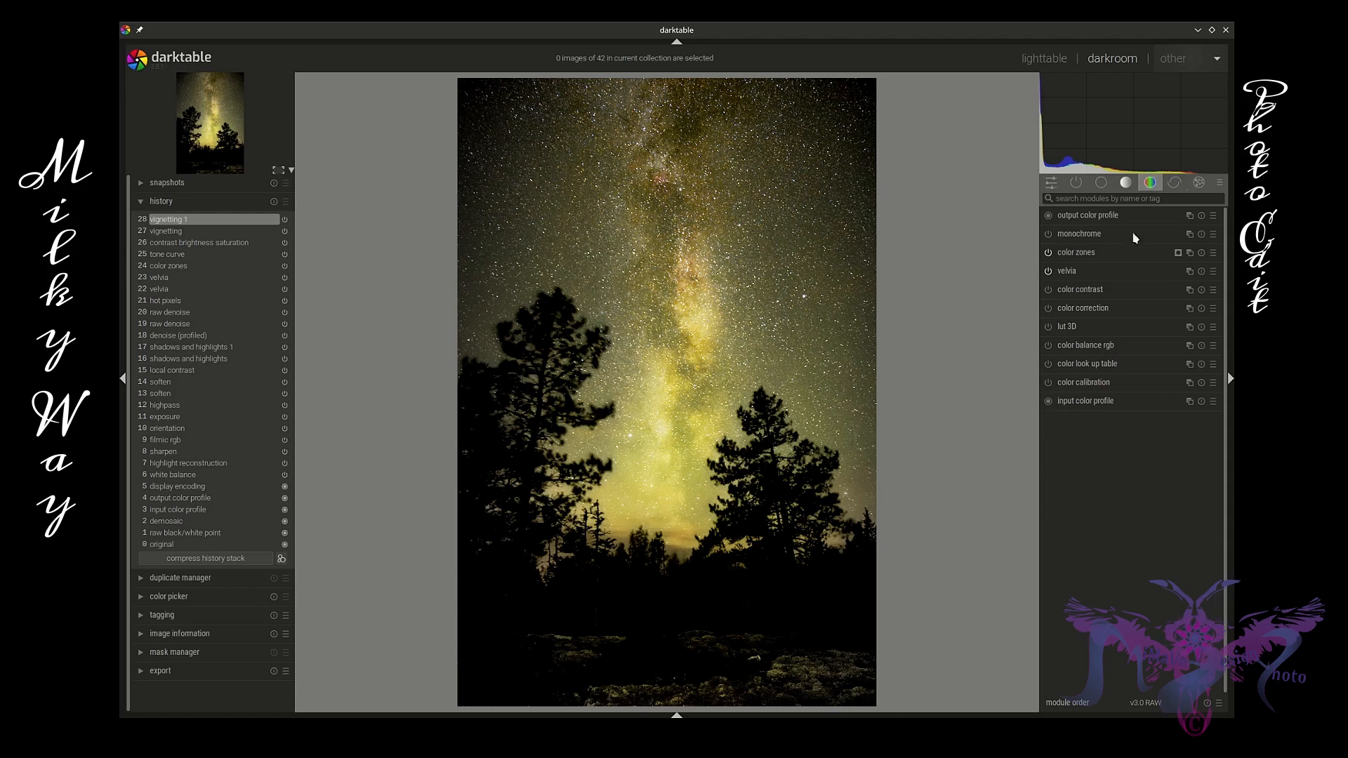
click(1115, 255)
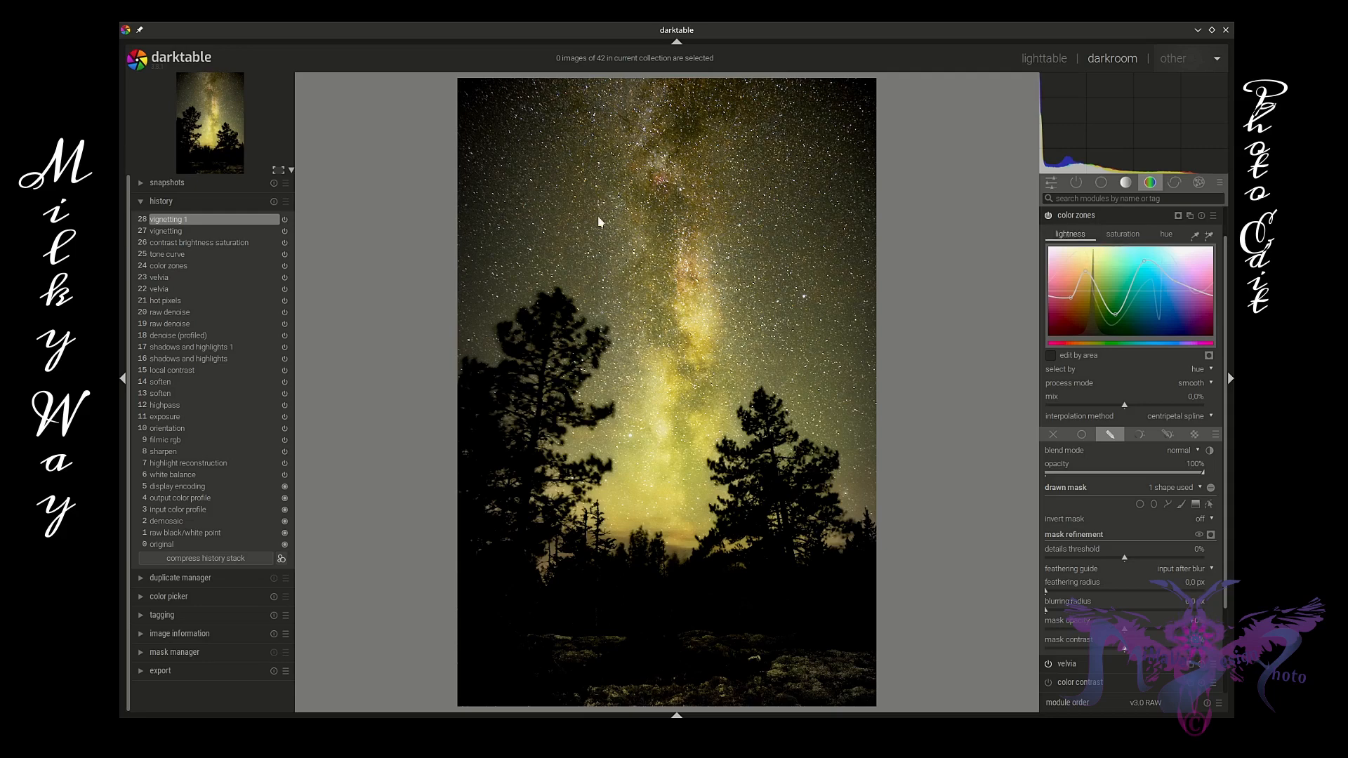
scroll(606, 214, up, 3)
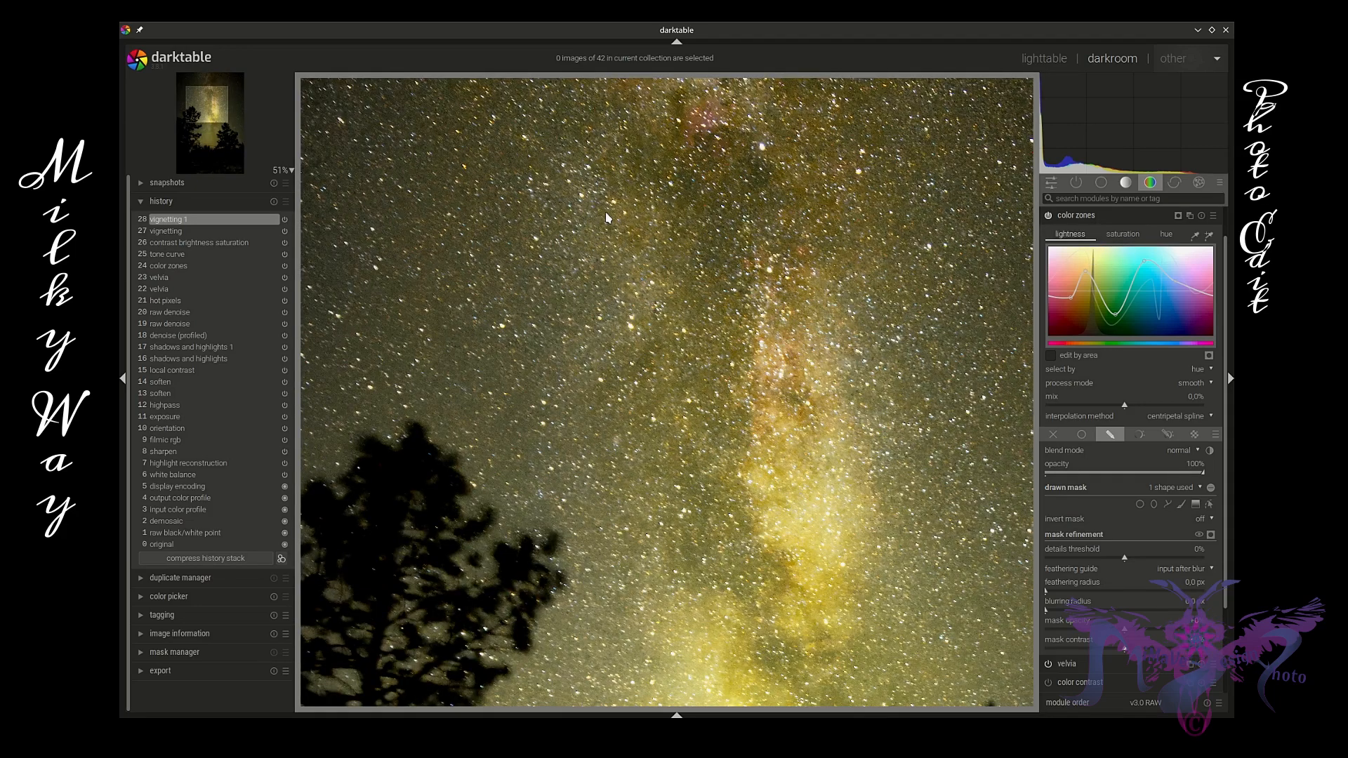
scroll(605, 212, down, 3)
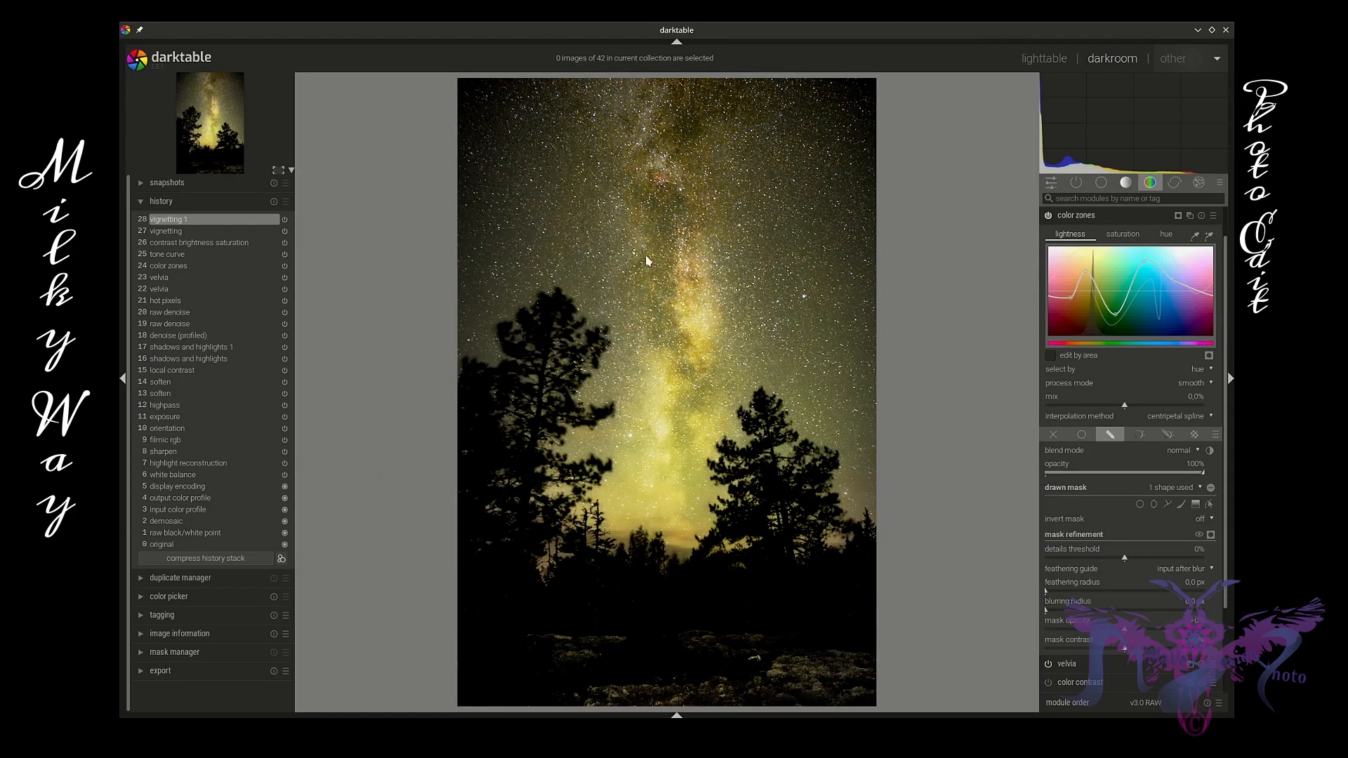
click(1102, 217)
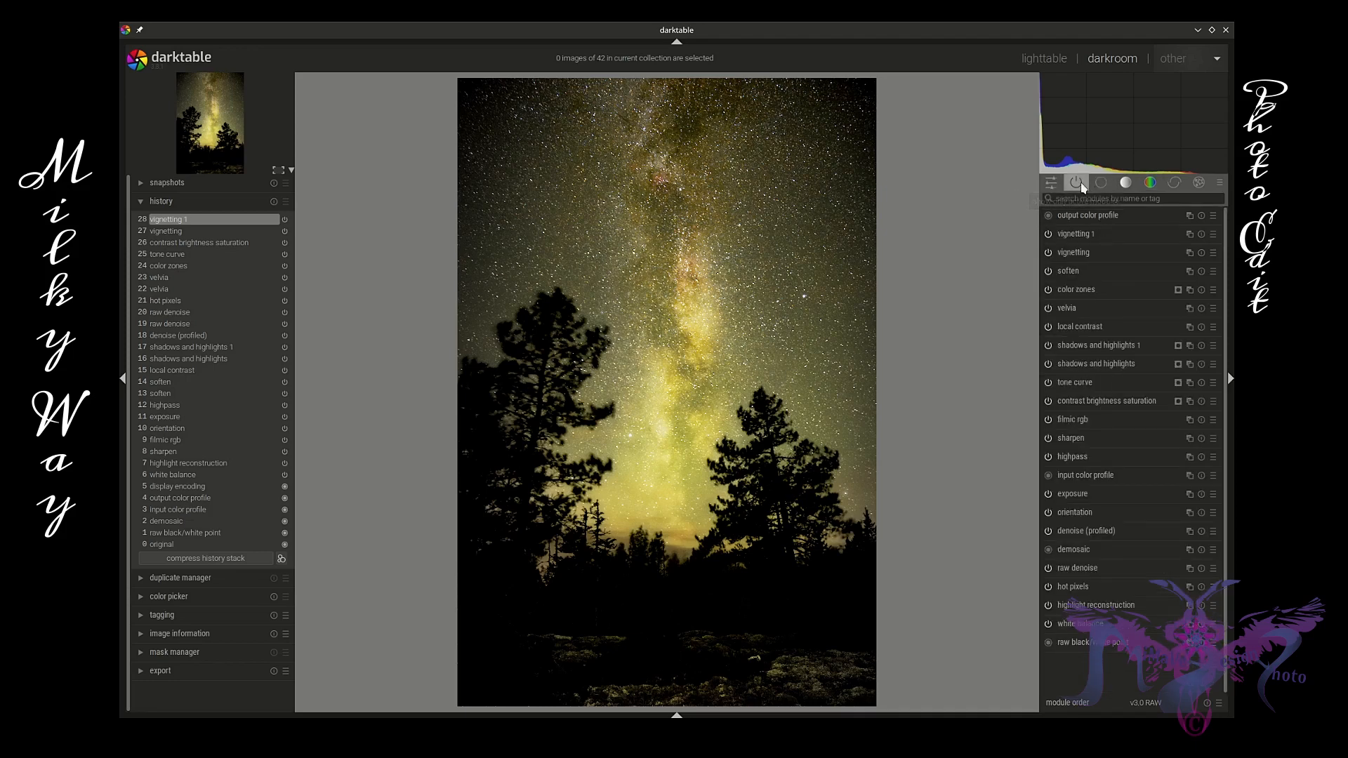
click(1087, 184)
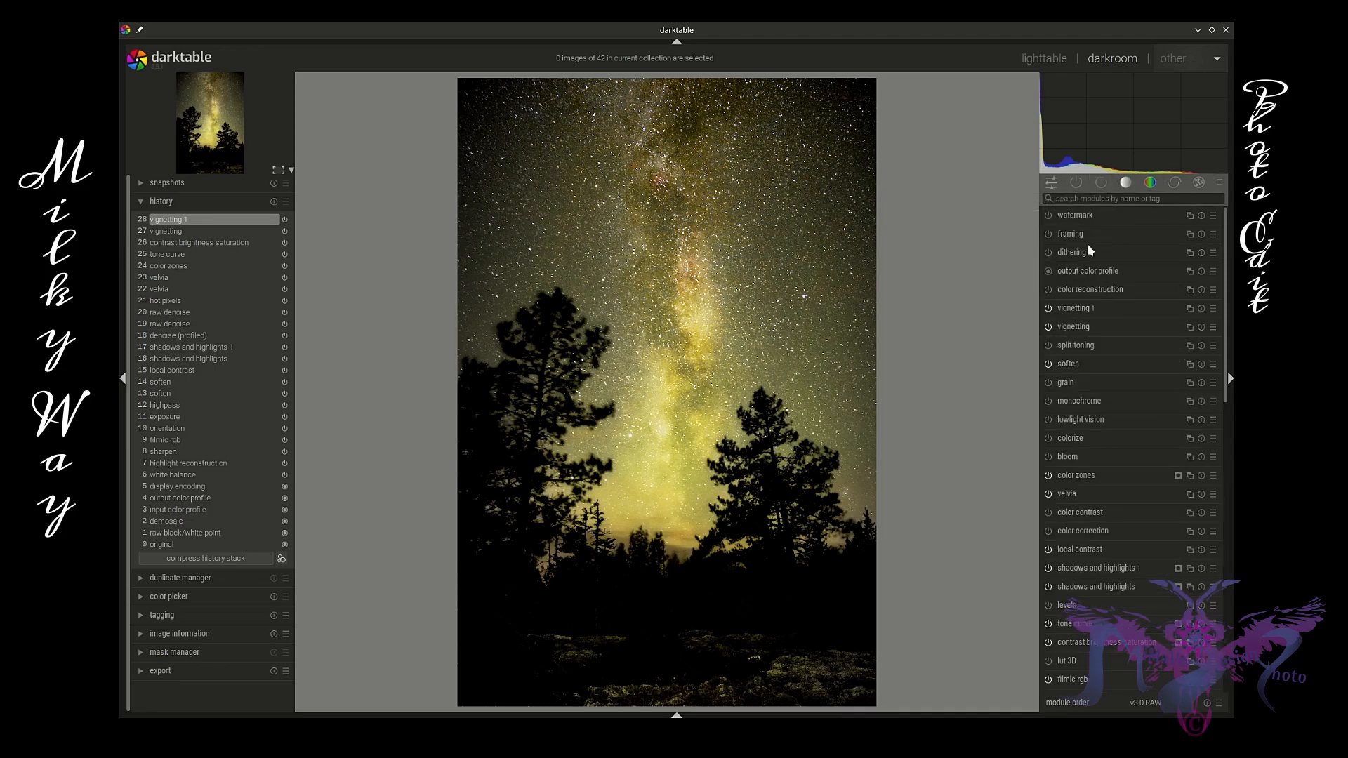
click(1082, 182)
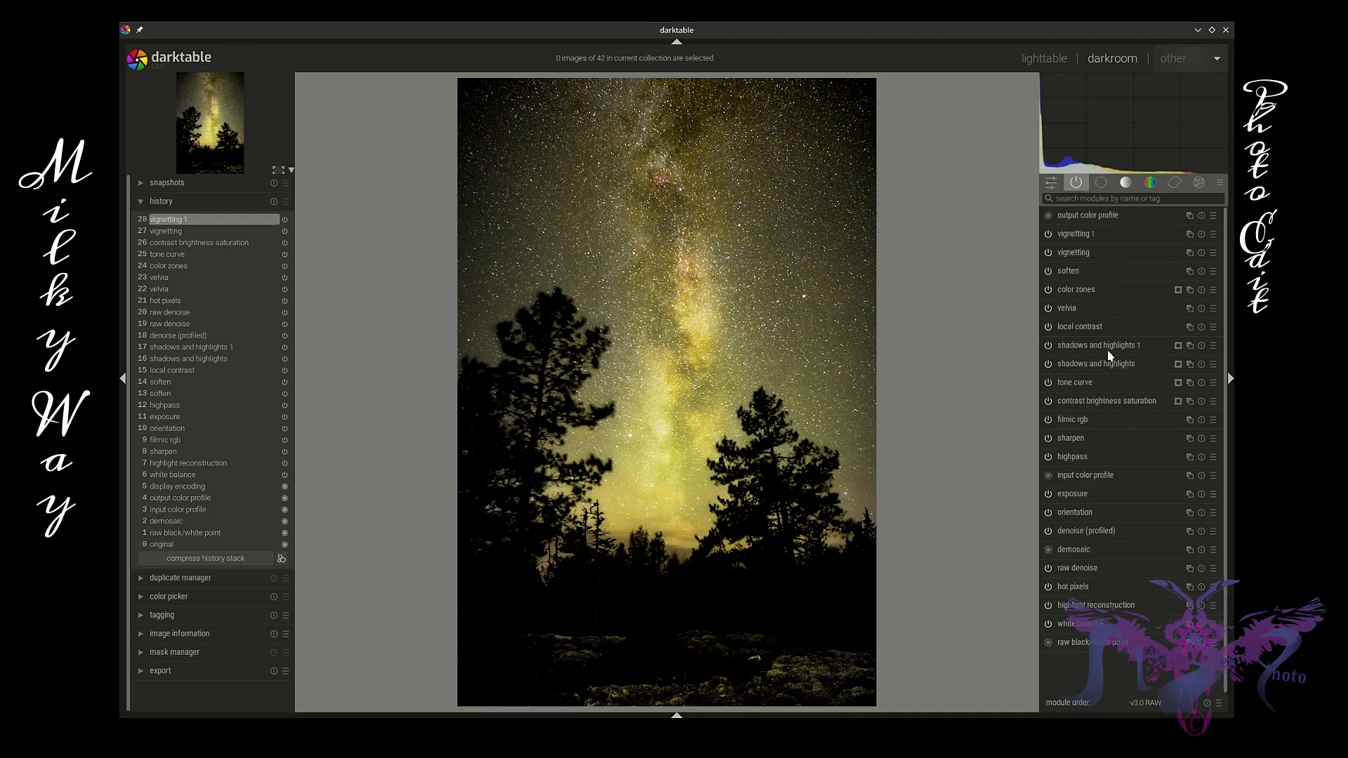
Switch each of the two shadows and highlights instances off and back on to compare their effect on the photo.
click(1049, 346)
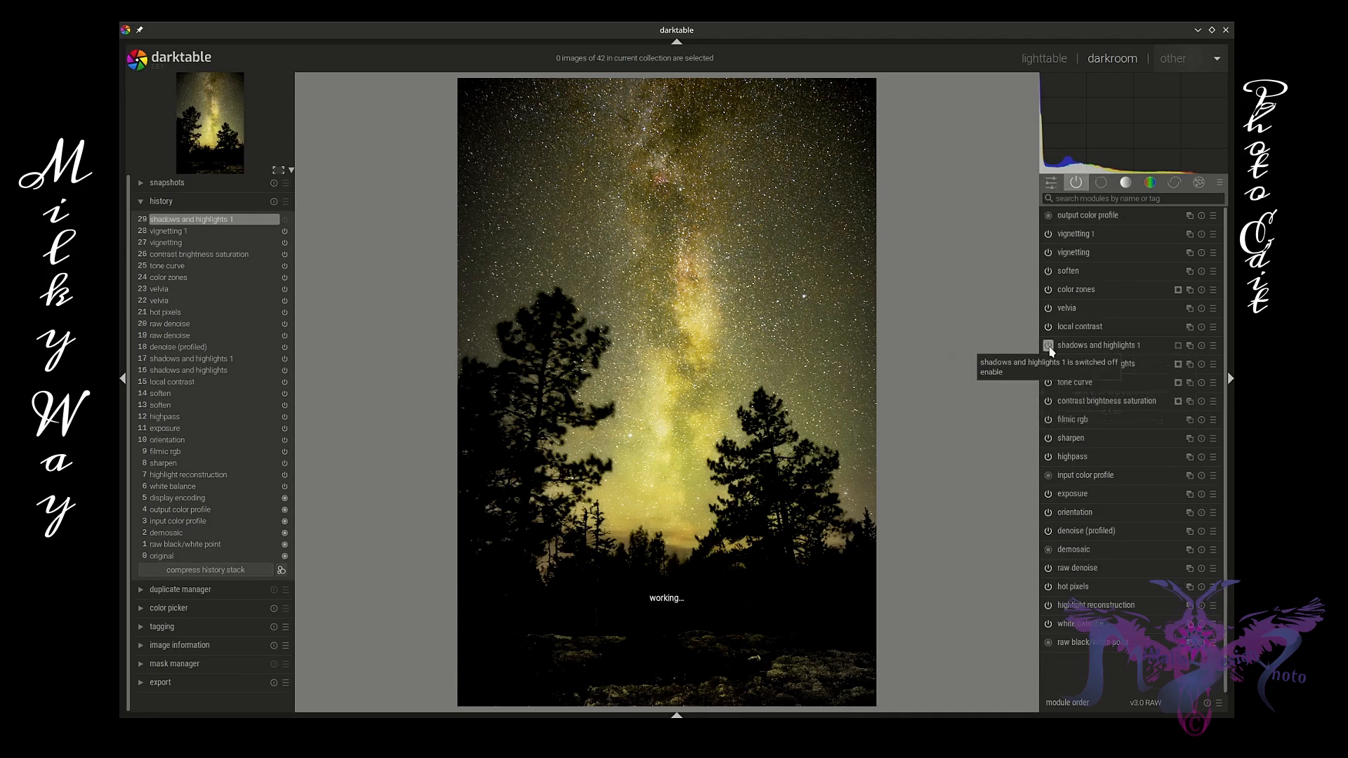
click(1049, 346)
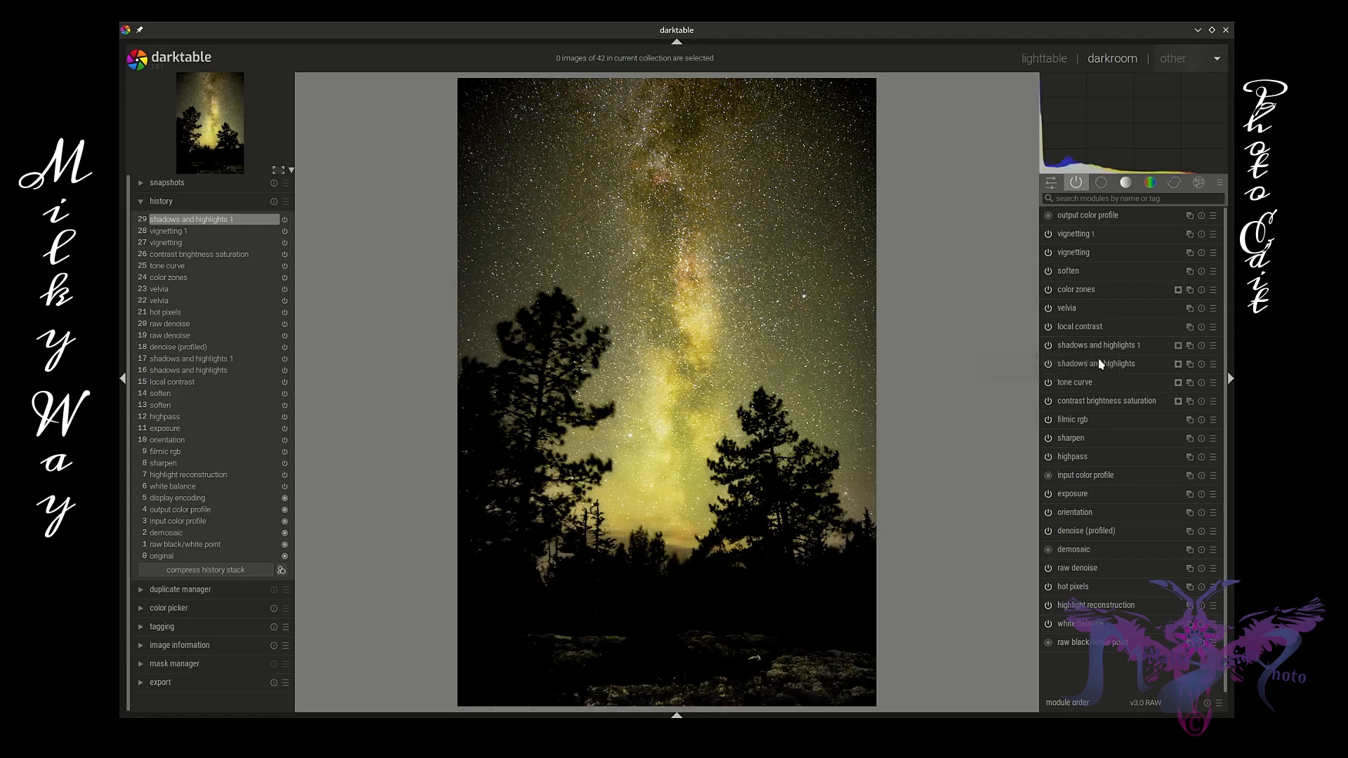
click(1099, 363)
click(1048, 217)
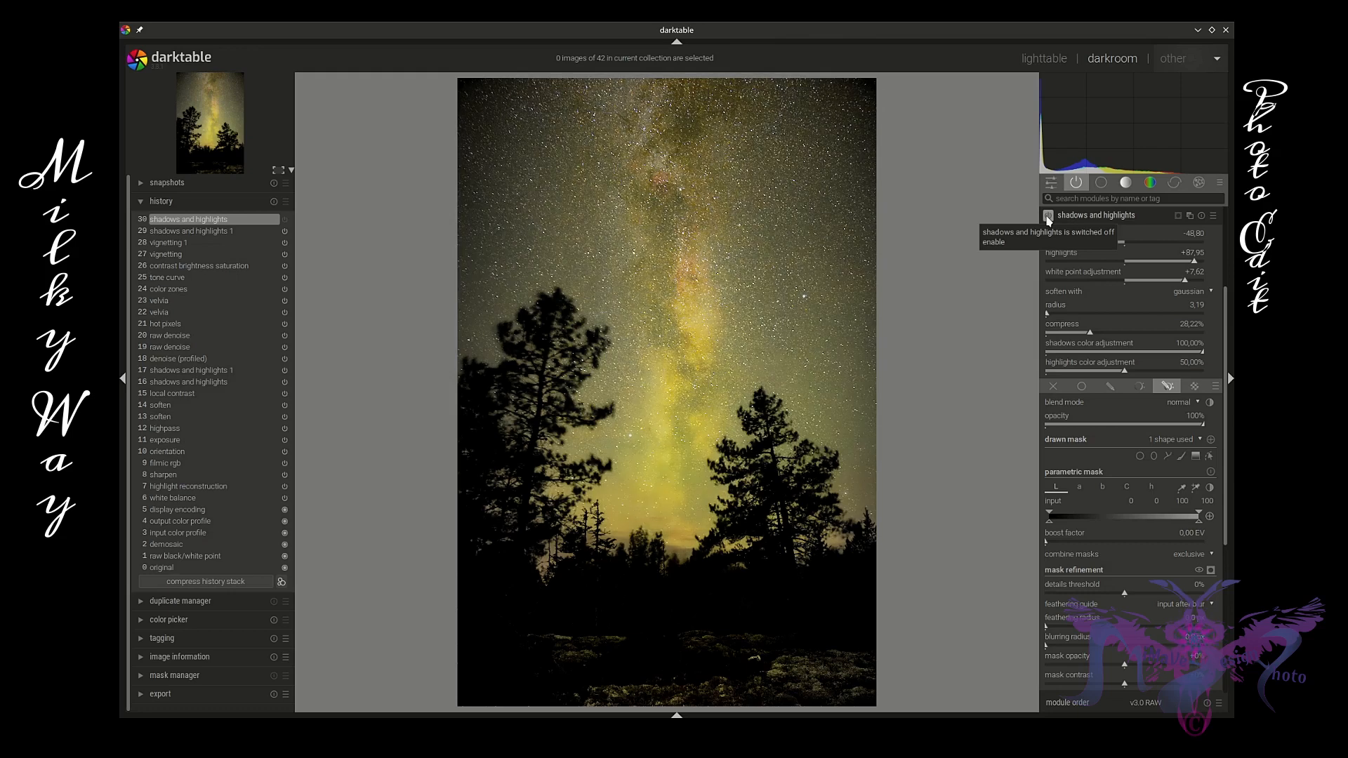
click(1049, 217)
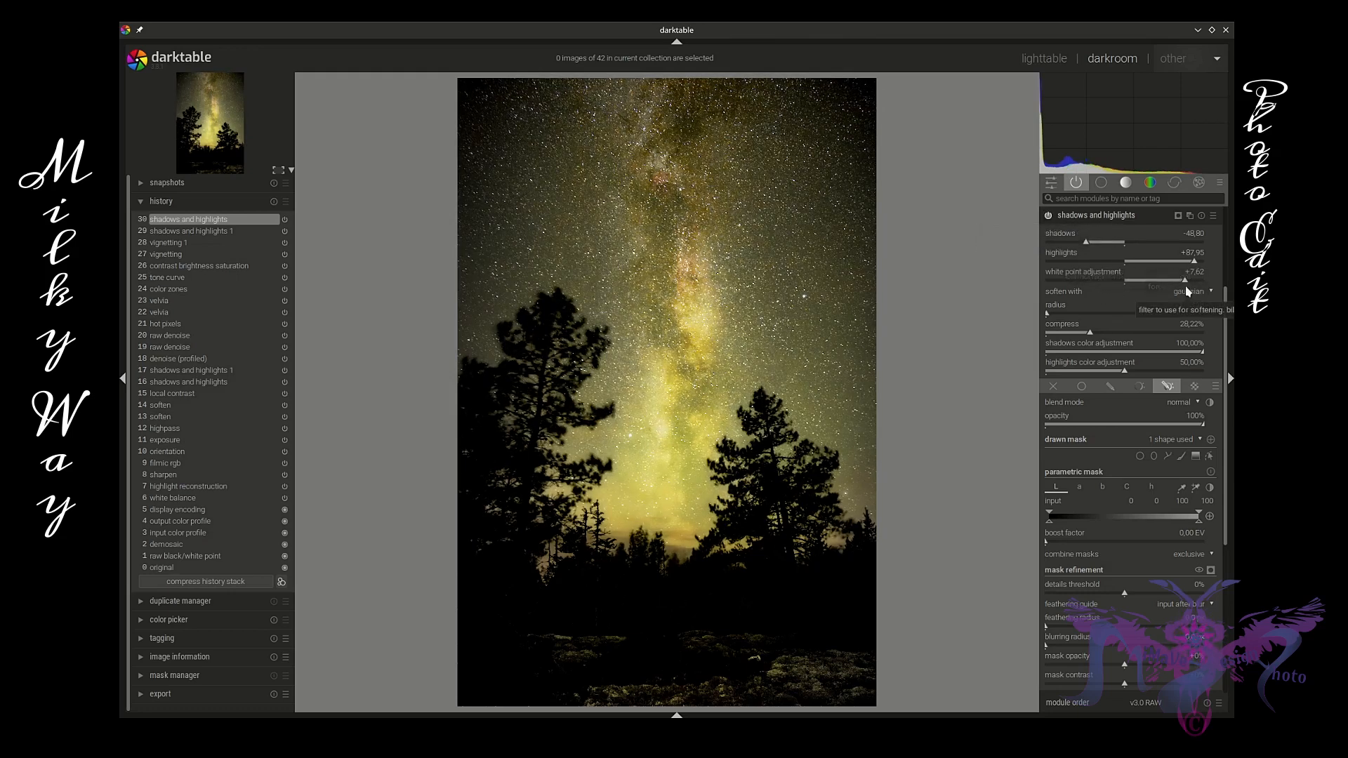
Fine-tune the first shadows and highlights instance: highlights +86.97, white point adjustment +8.15, and a readjusted shadows amount.
click(1187, 262)
mouse_move(1187, 263)
mouse_down()
mouse_move(1146, 266)
mouse_move(1199, 265)
mouse_move(1174, 283)
mouse_move(1188, 284)
mouse_up()
drag(1091, 243, 1080, 245)
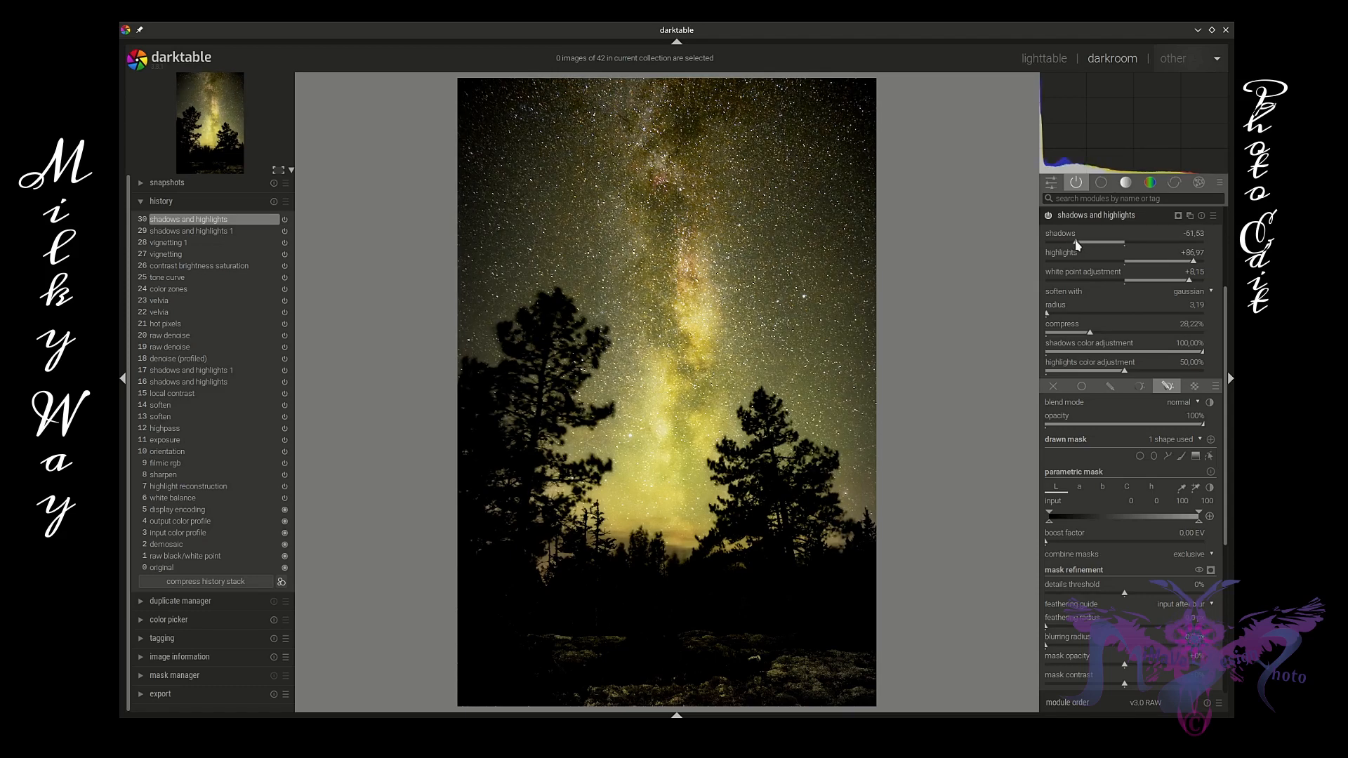
drag(1078, 244, 1085, 244)
drag(1085, 243, 1084, 244)
click(1151, 215)
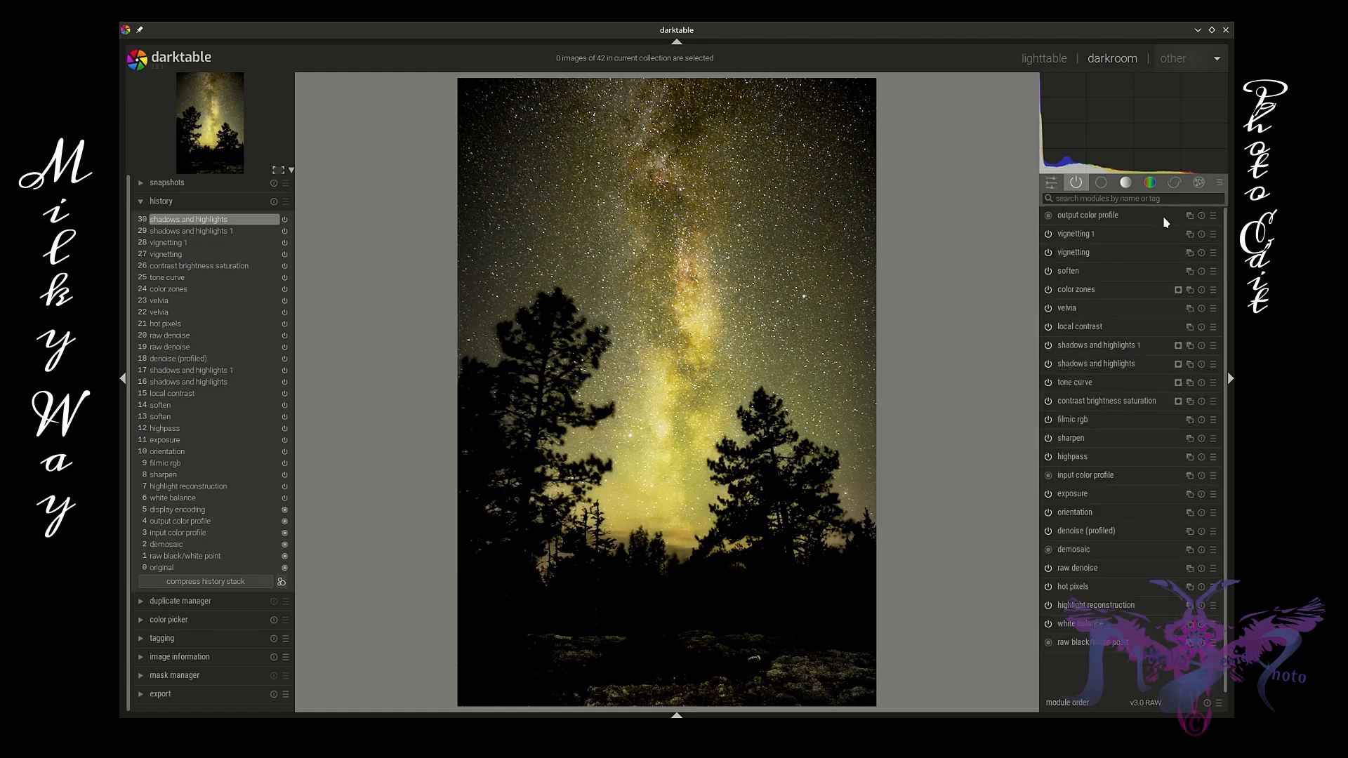
Add a new soften instance, try the sumu lumi kosteus preset and apply the perusmaalauspehmeys preset instead.
click(1199, 183)
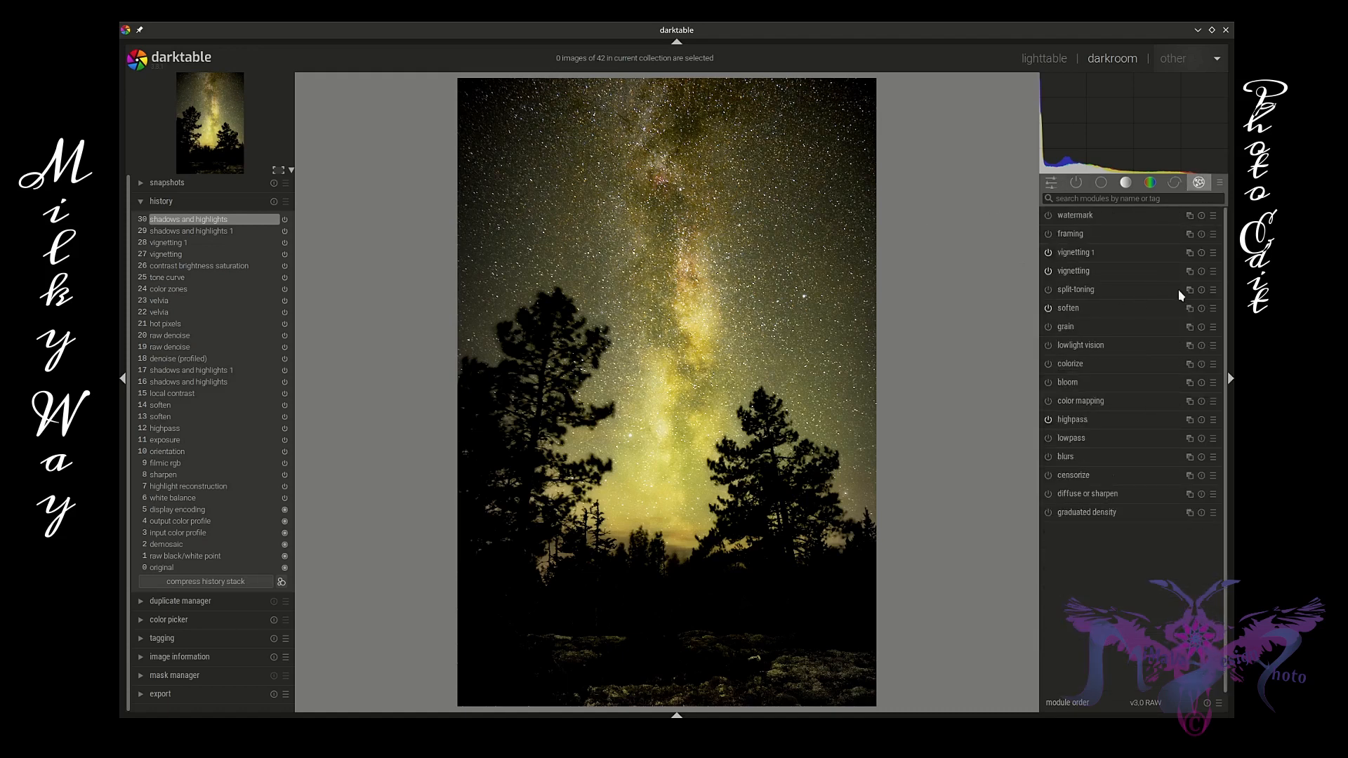
click(1189, 308)
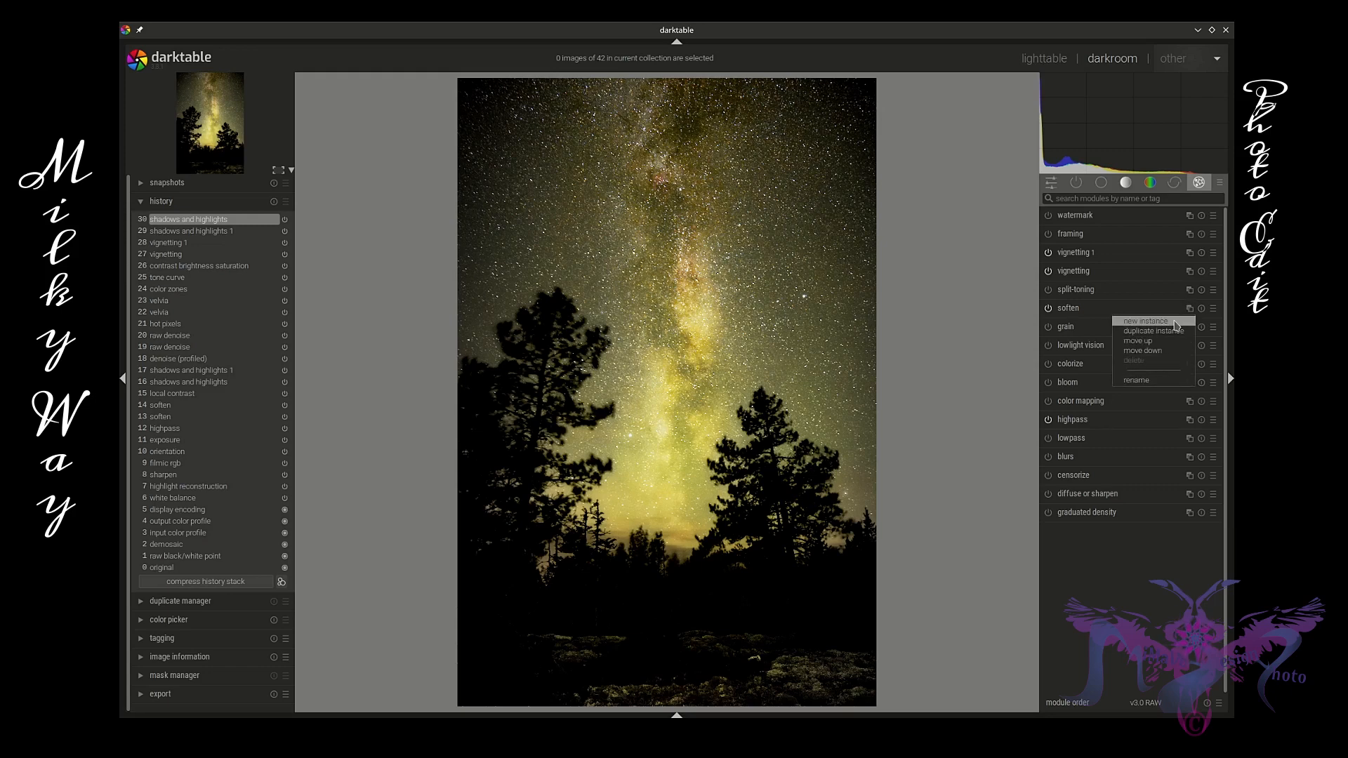
click(1151, 321)
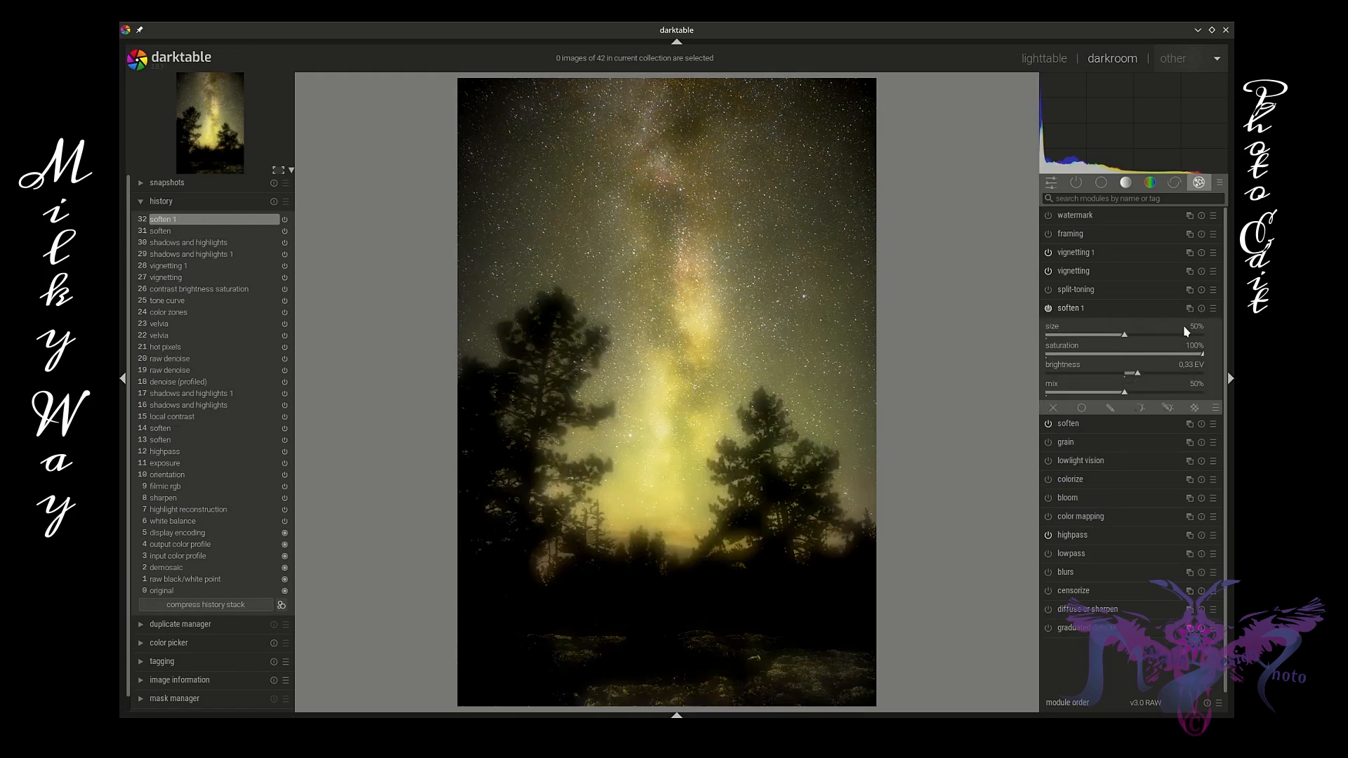
click(1207, 322)
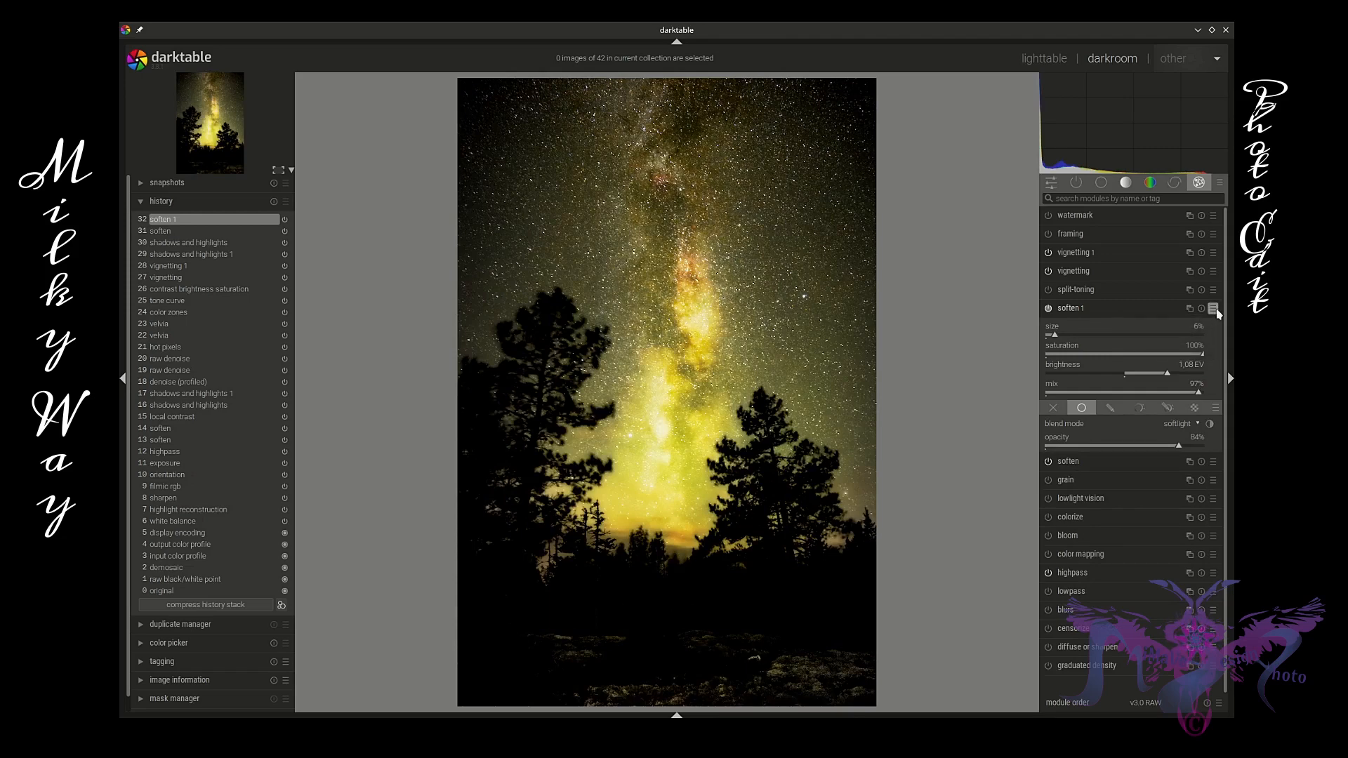
click(1213, 309)
click(1197, 334)
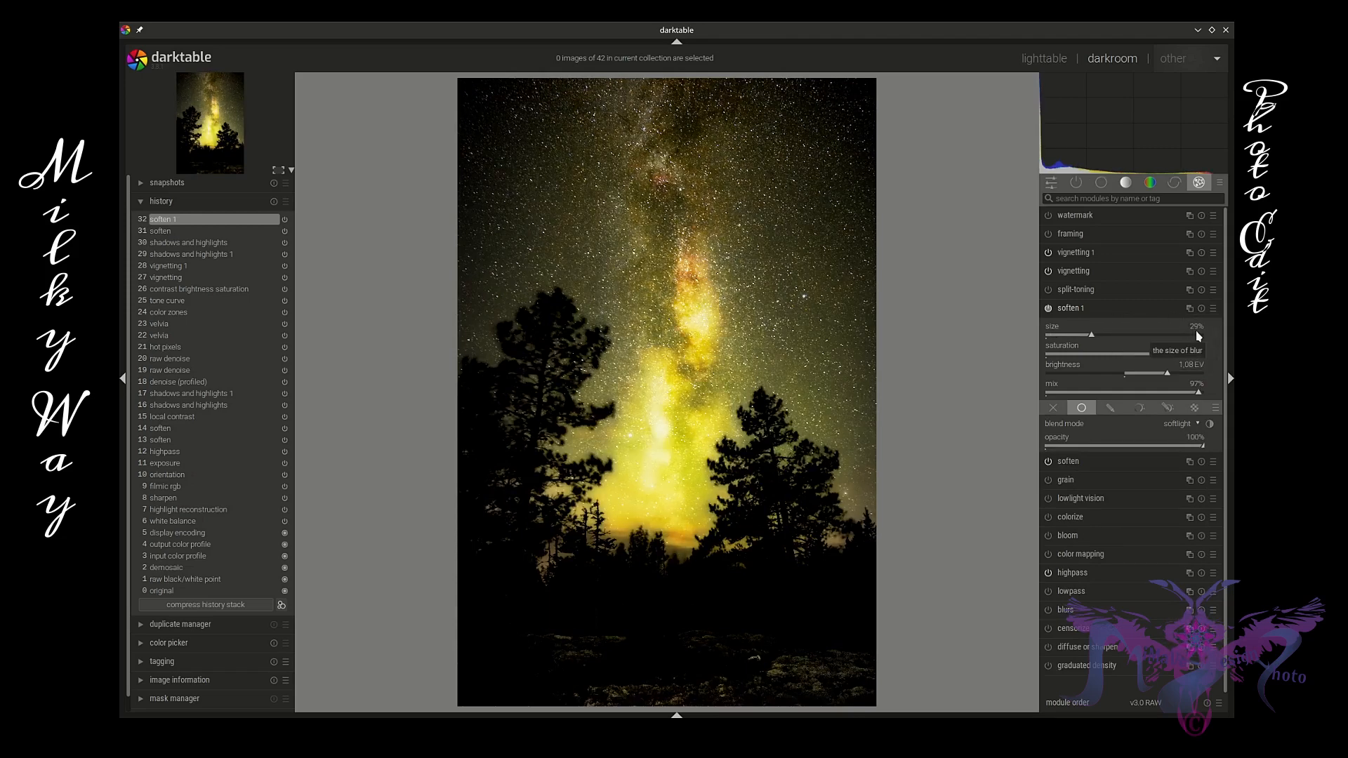
click(1210, 308)
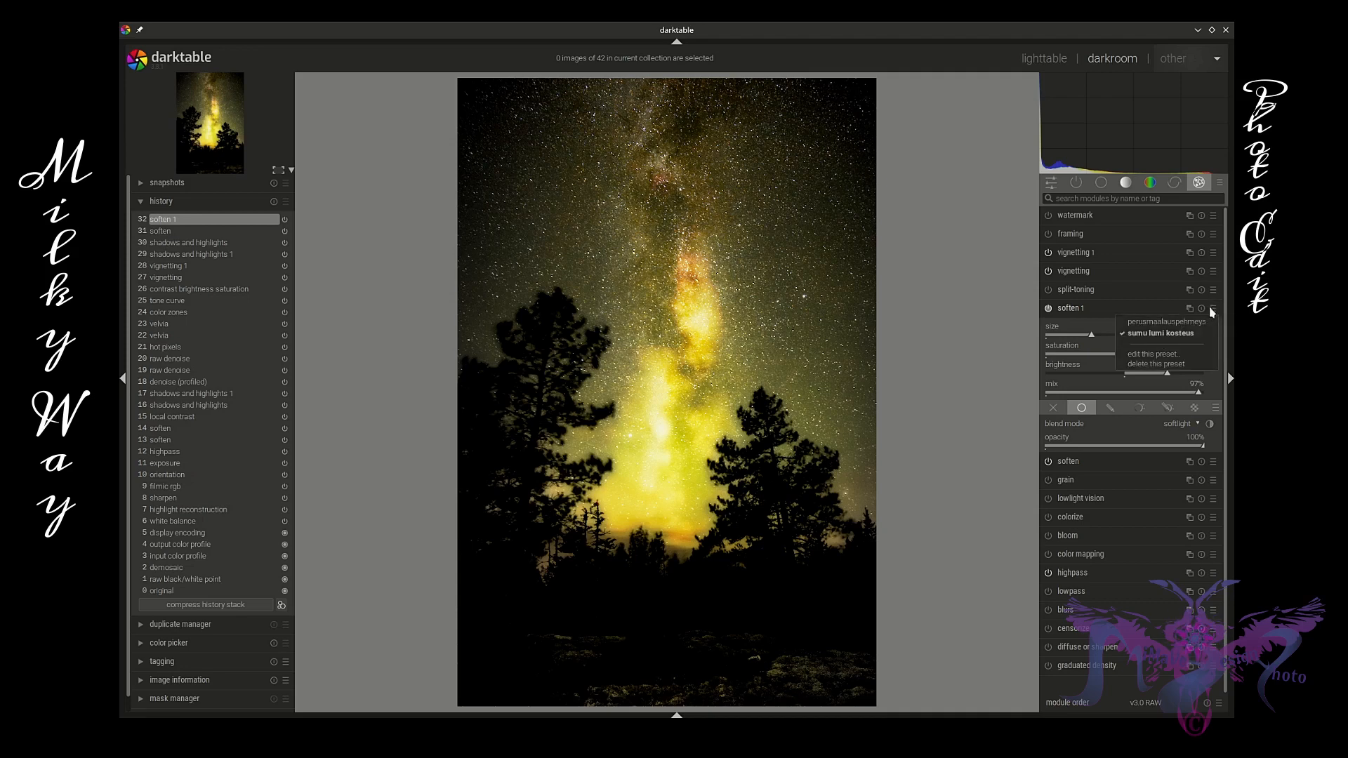
click(1198, 318)
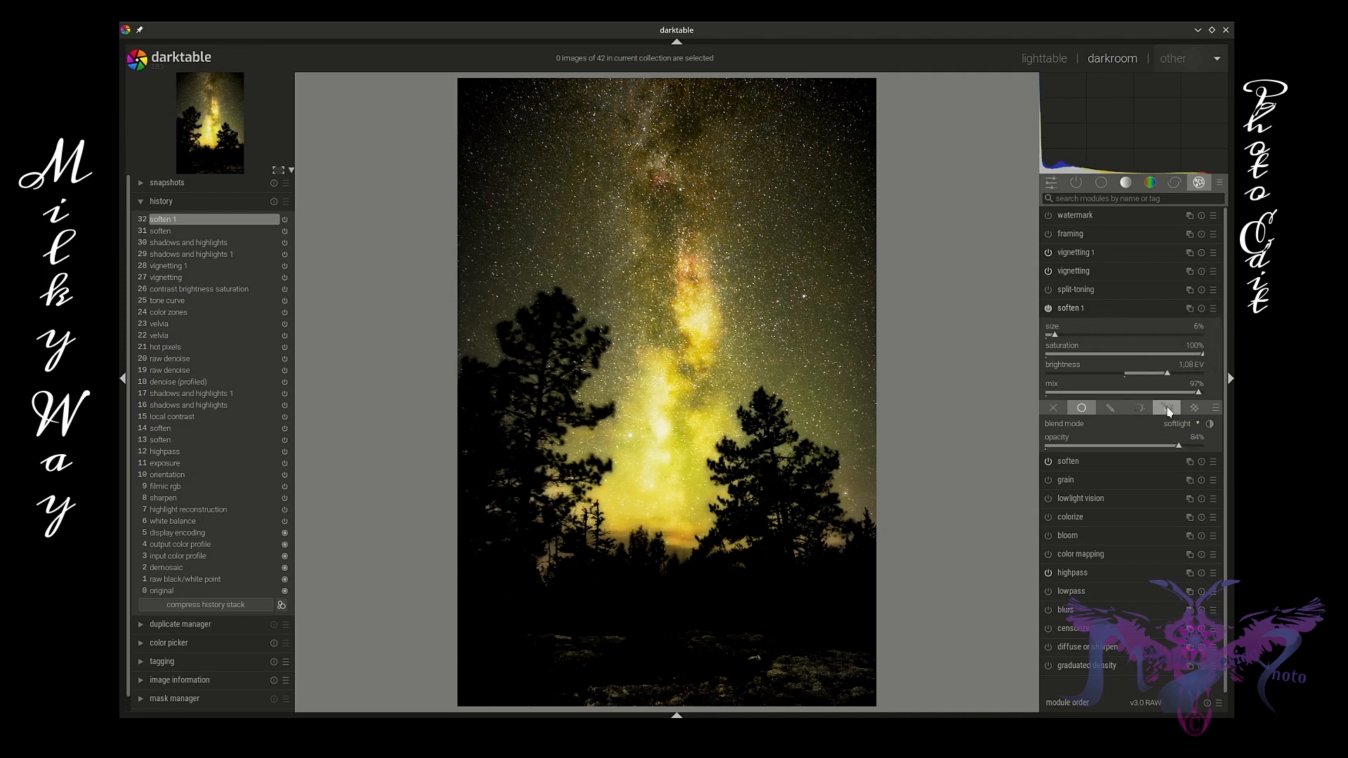
Give the new soften instance a parametric mask on the gray channel with inverted polarity and upper input limits of 64.3 and 75.3.
click(1139, 408)
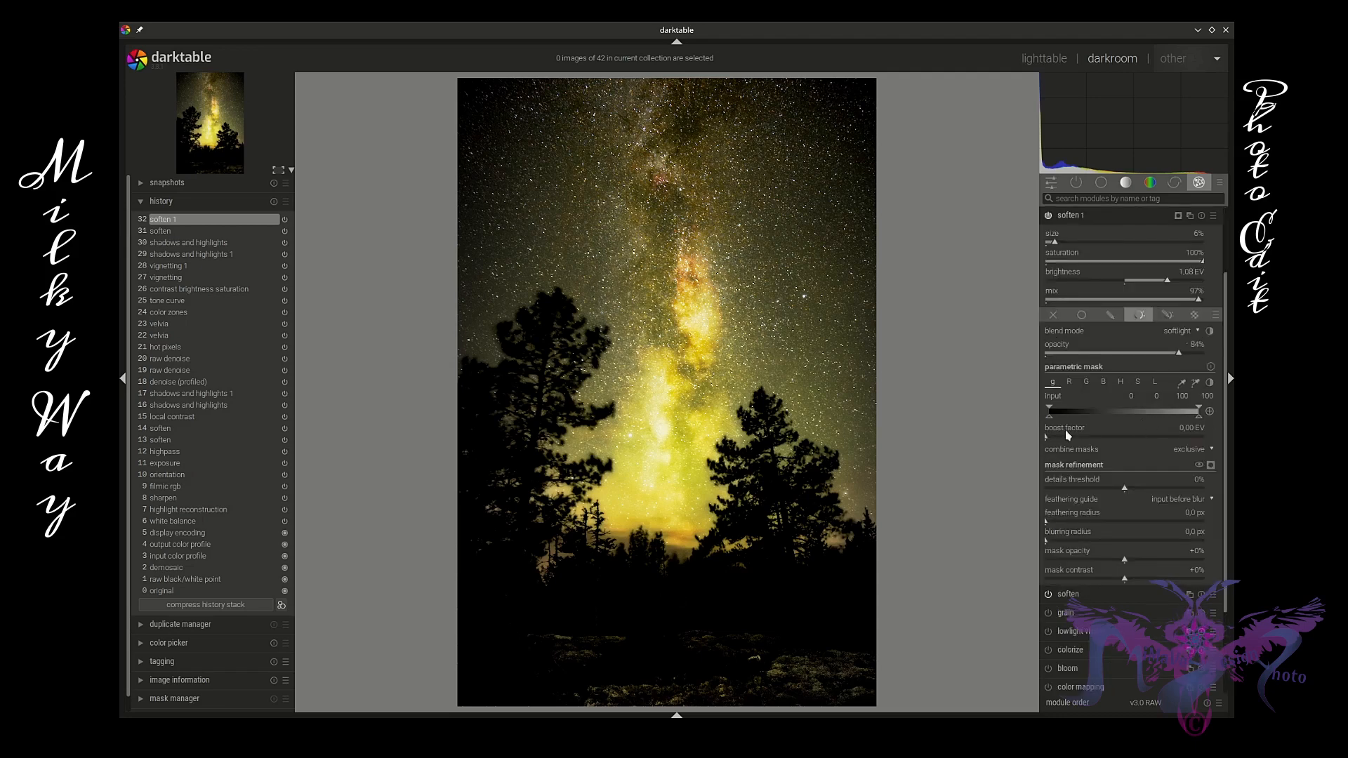
click(1209, 413)
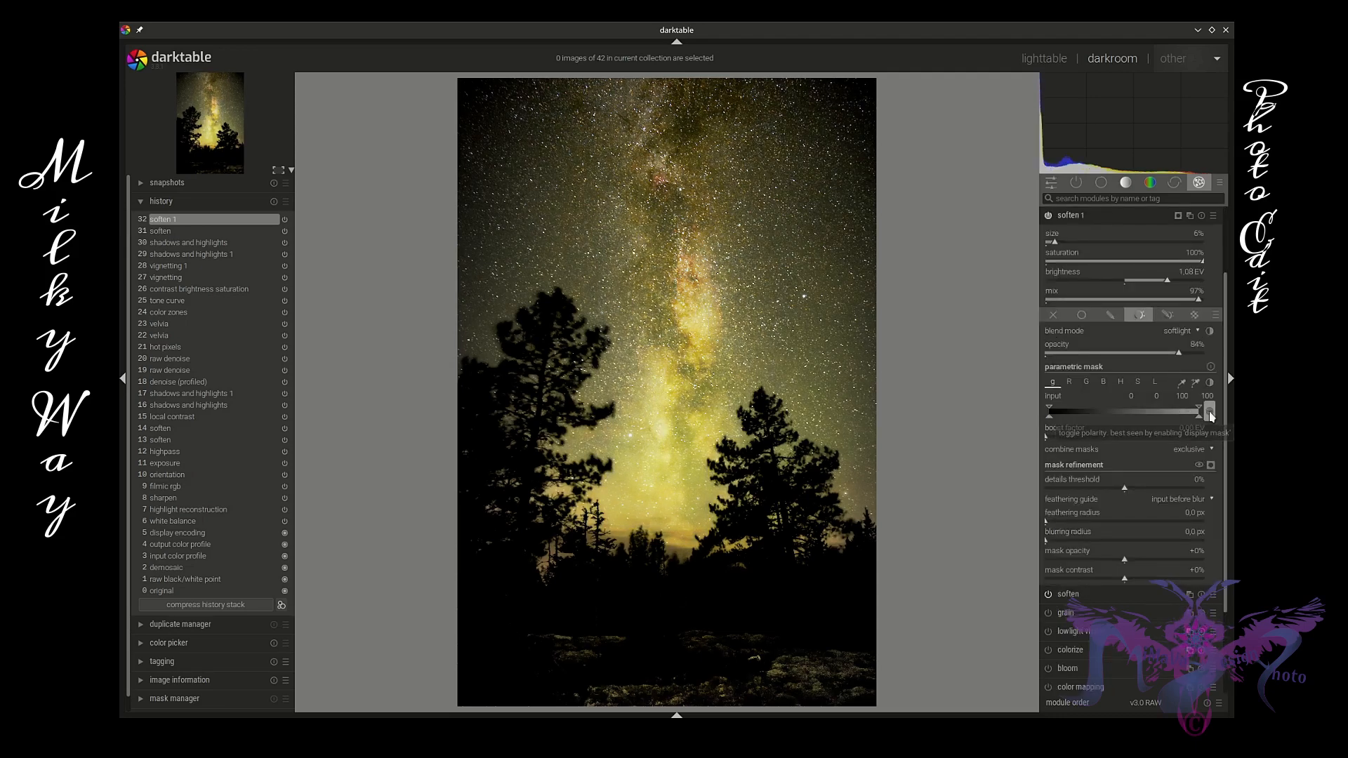
drag(1198, 413, 1157, 423)
mouse_move(1159, 423)
mouse_down()
mouse_move(1199, 412)
mouse_move(1127, 416)
mouse_move(1161, 411)
mouse_move(1135, 416)
mouse_move(1146, 419)
mouse_up()
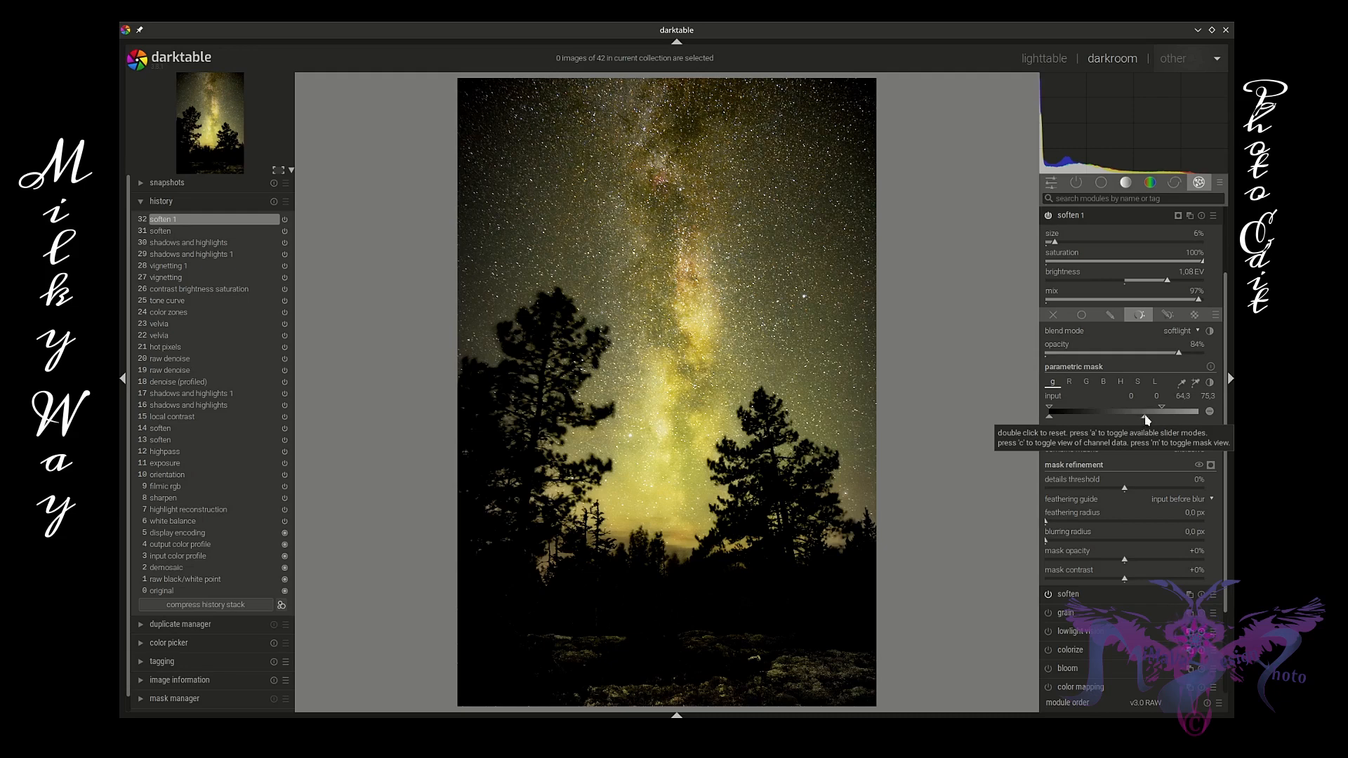
Compare the Milky Way with the new soften instance off and on, and leave that instance switched off.
click(1053, 216)
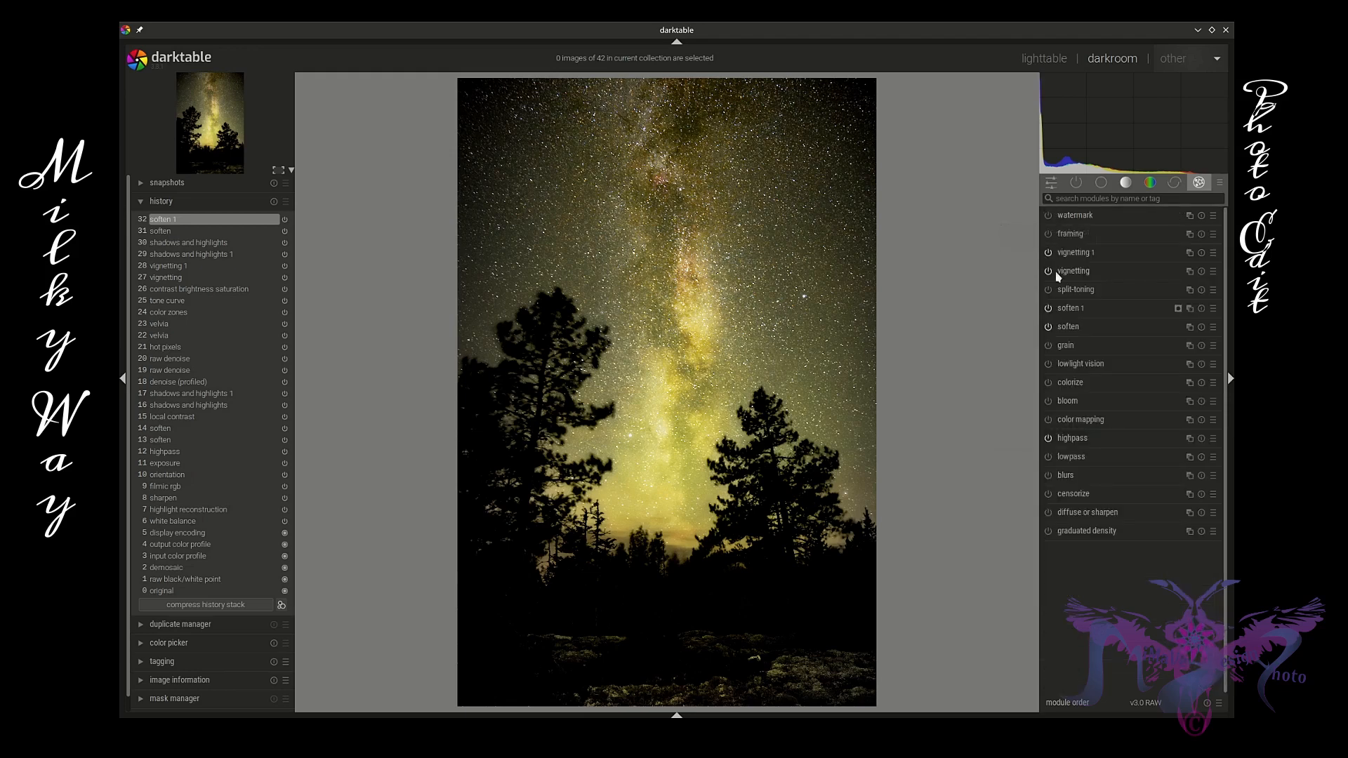
click(1049, 309)
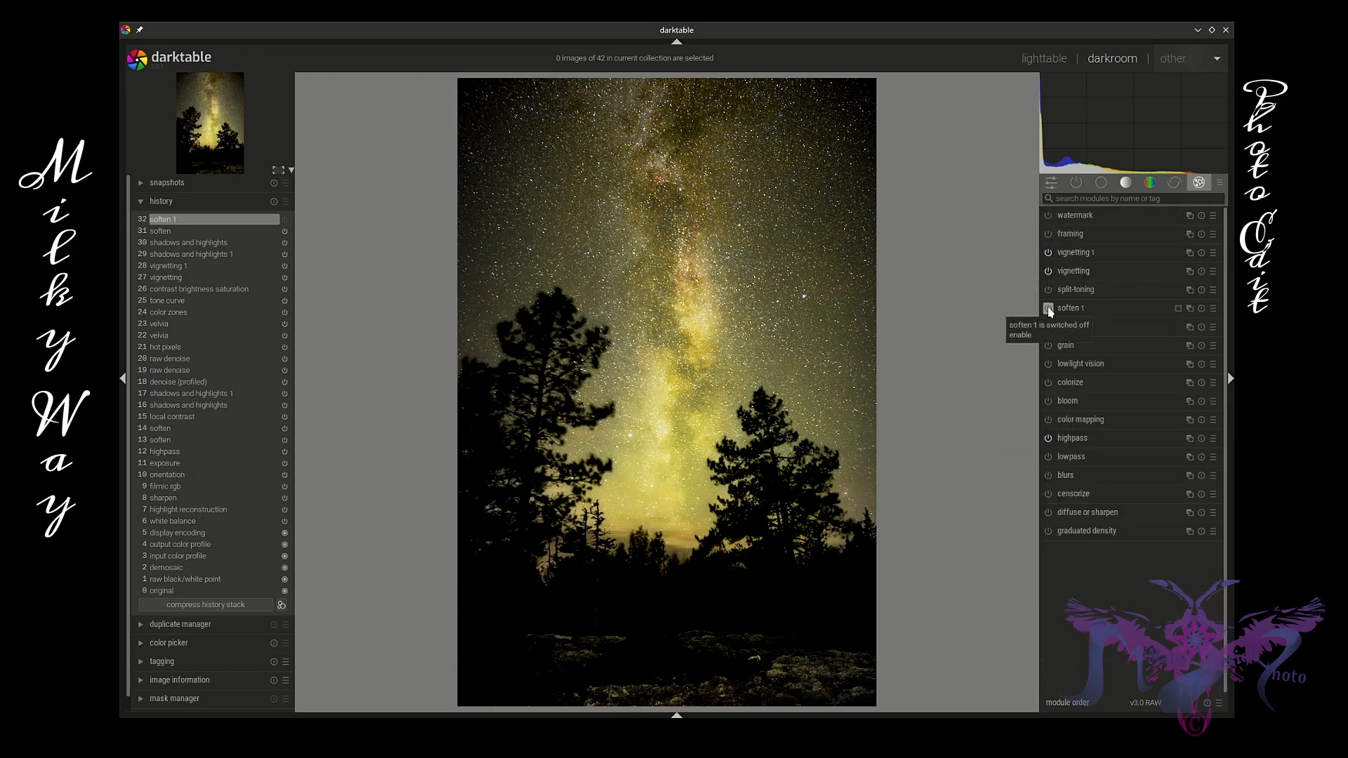
middle_click(822, 292)
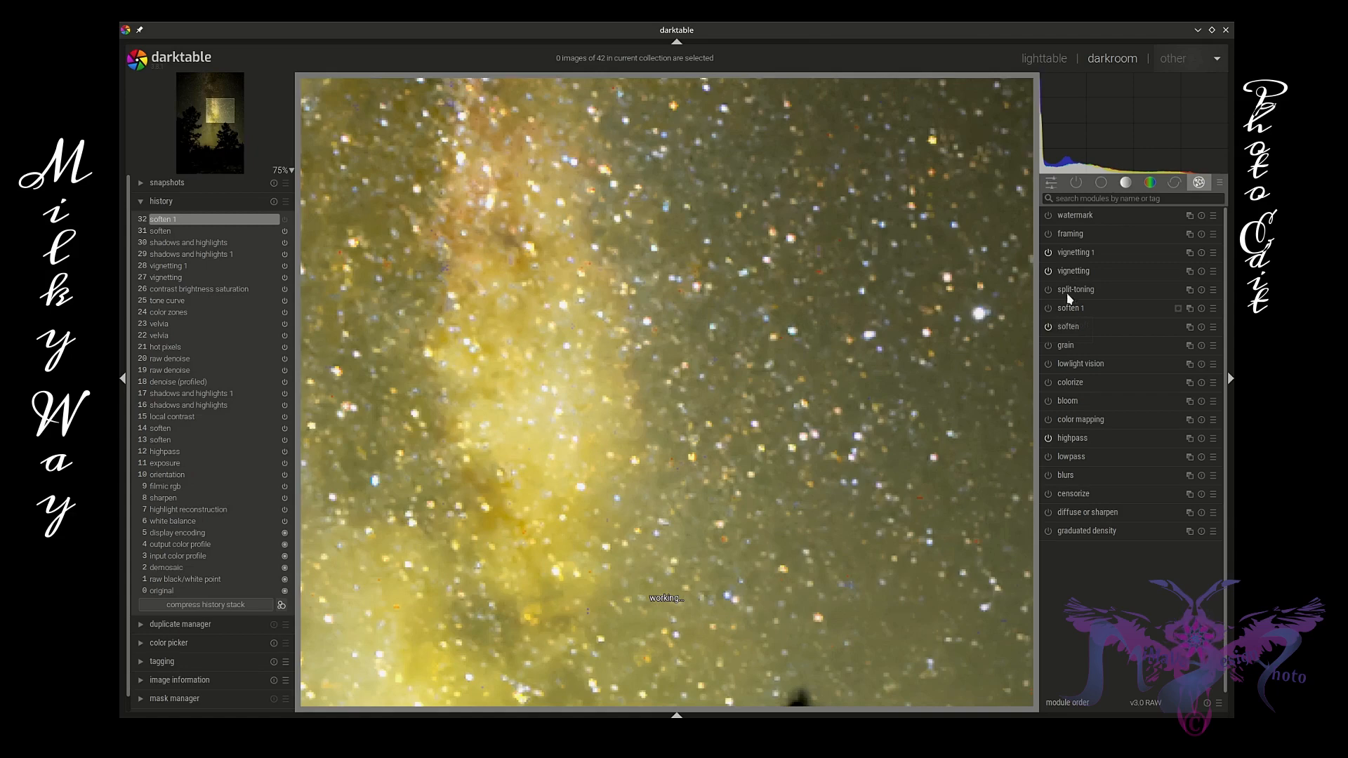
click(1049, 310)
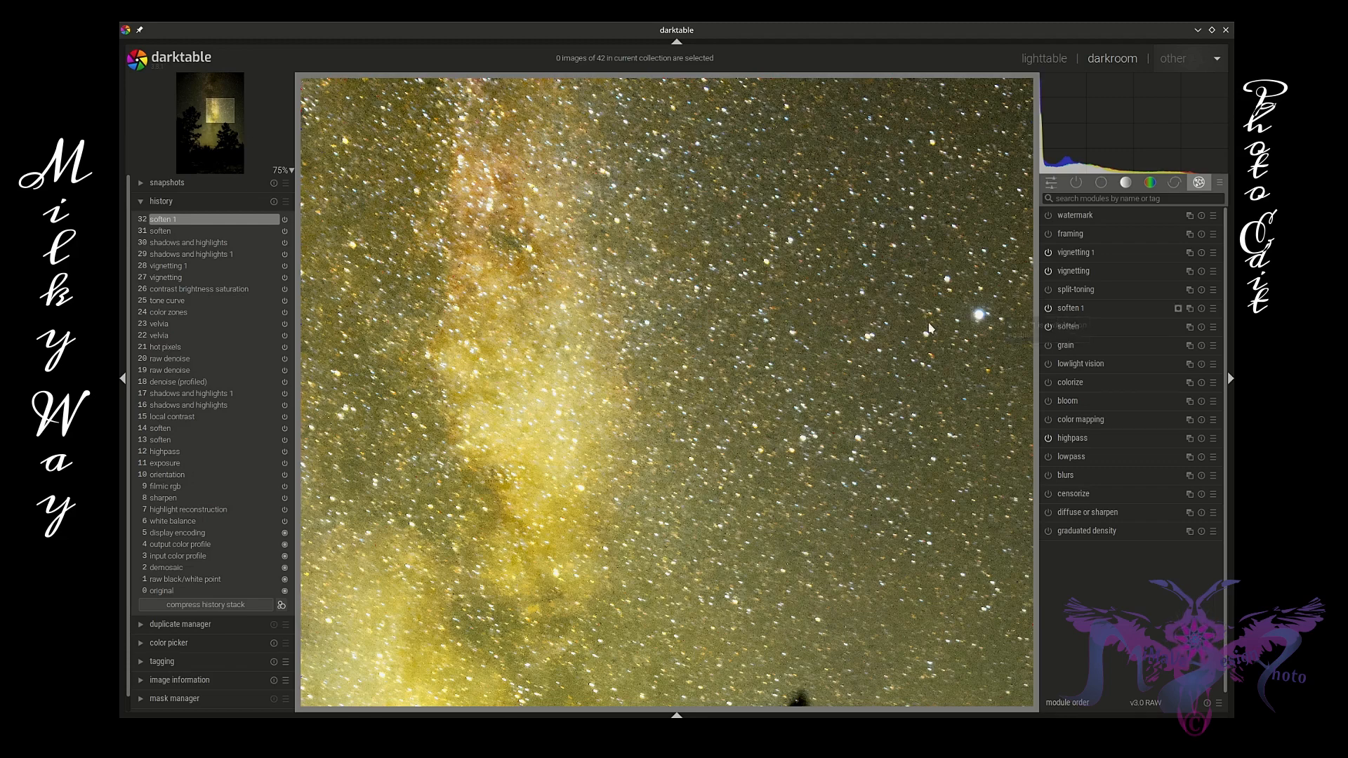
scroll(929, 328, down, 3)
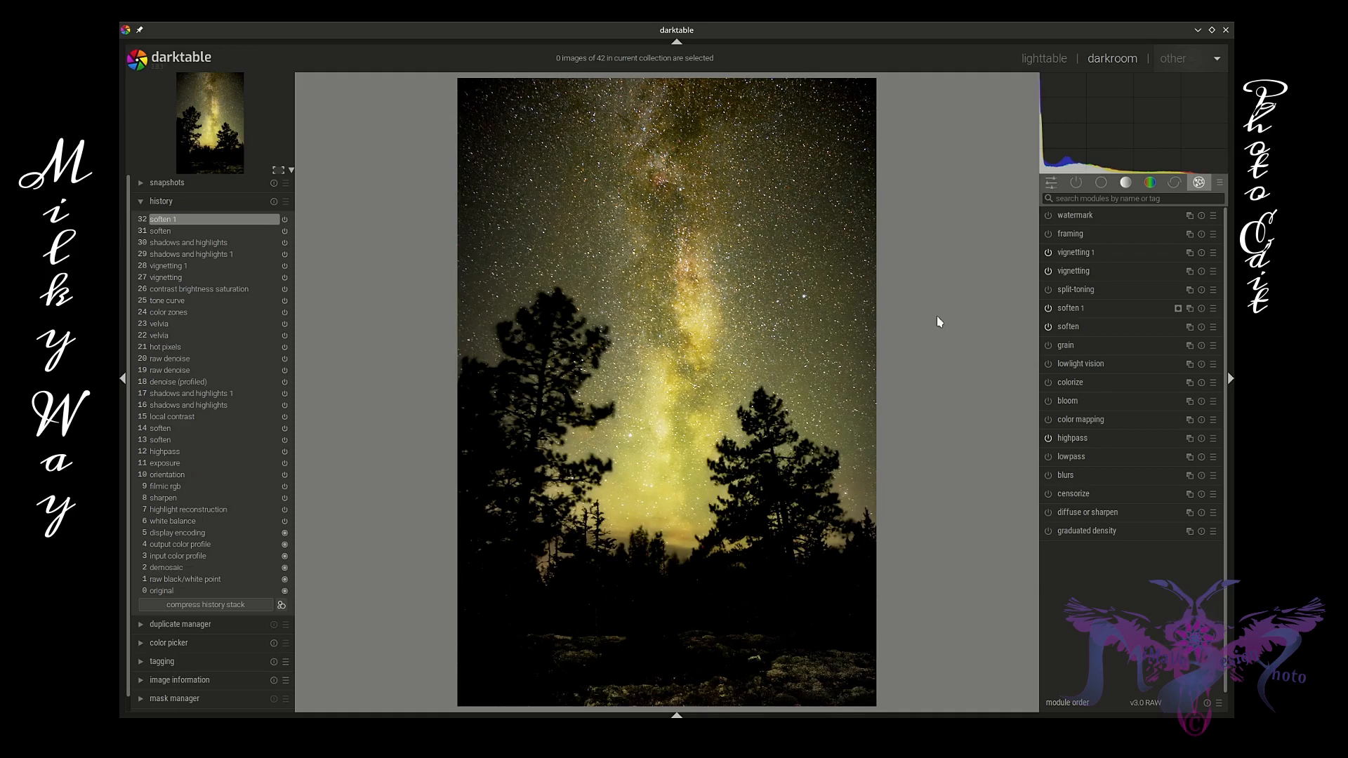
click(1048, 309)
click(1075, 183)
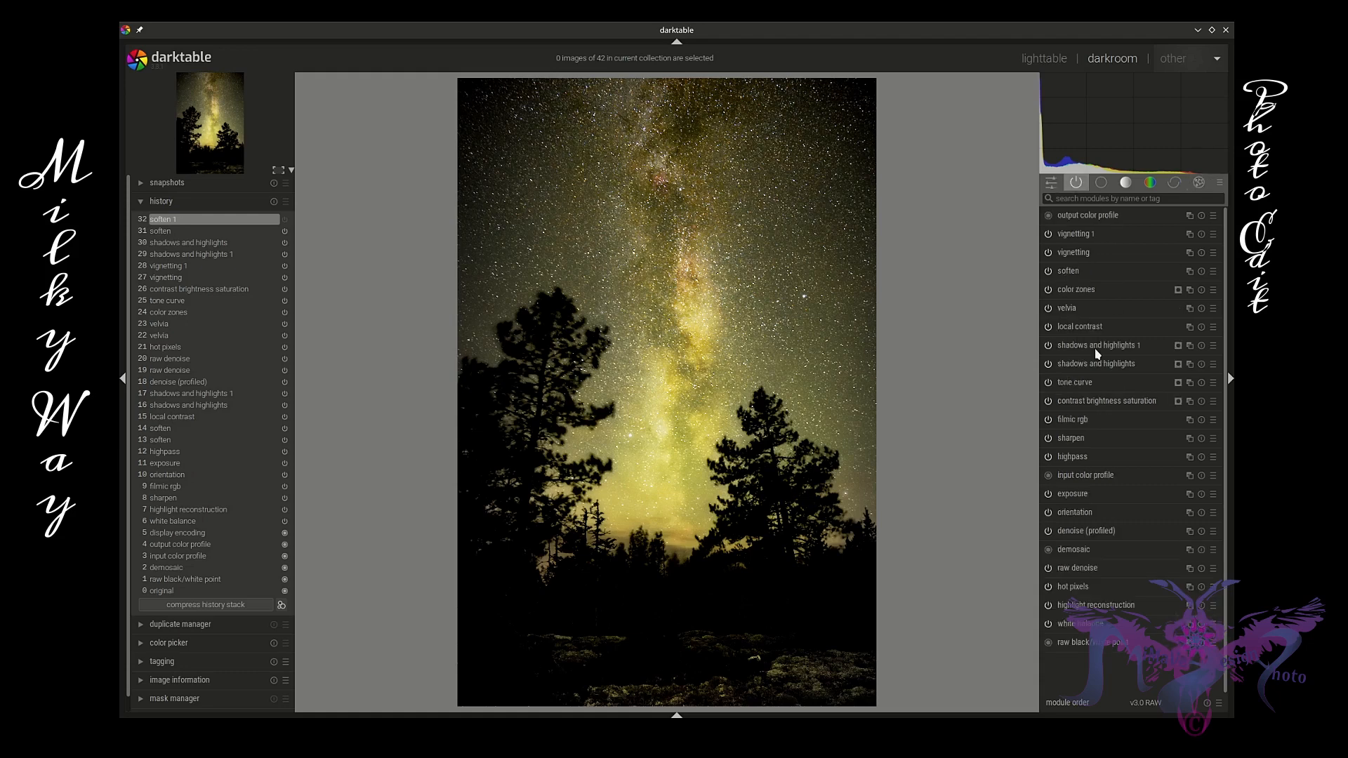
Try stronger sharpening in the sharpen module with radius 1.730 and amount 0.911.
click(1102, 438)
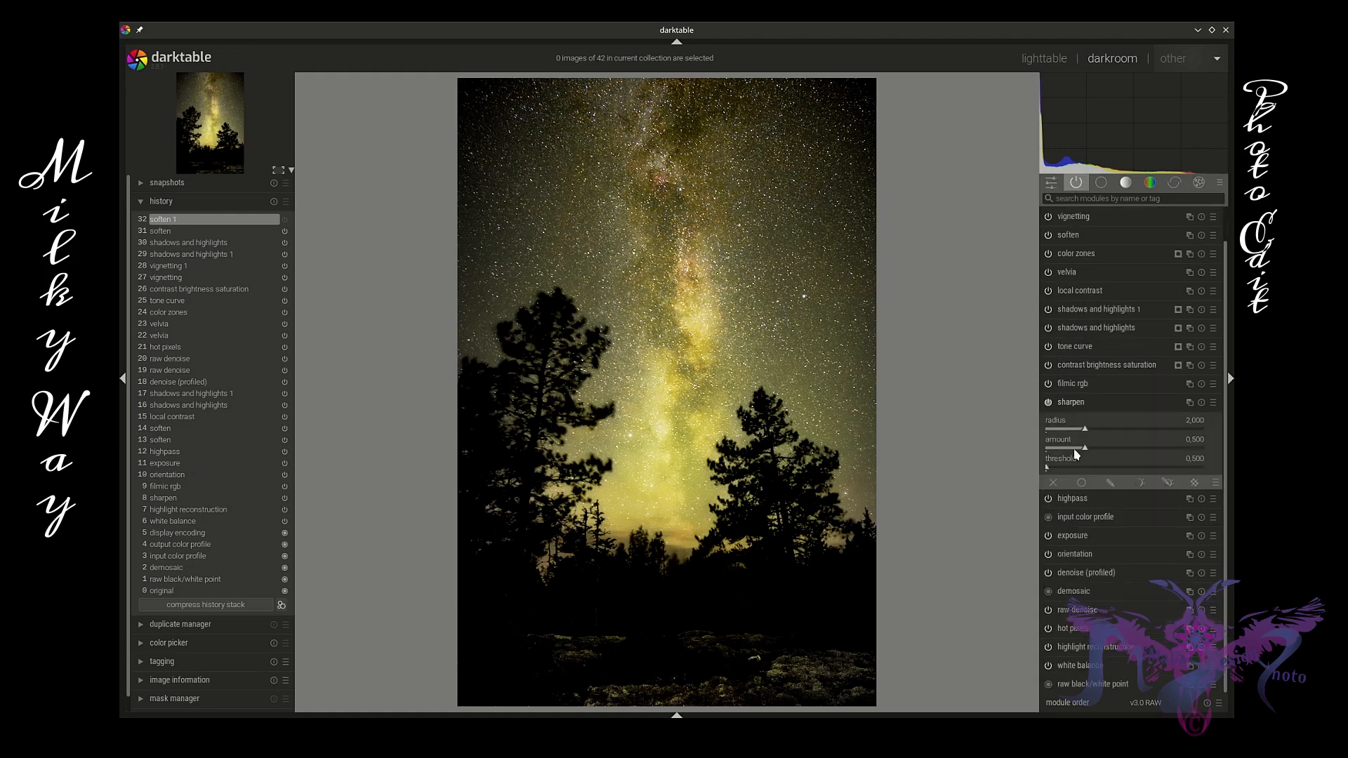
mouse_move(1085, 429)
mouse_down()
mouse_move(1074, 430)
mouse_move(1105, 453)
mouse_move(1085, 431)
mouse_move(1119, 432)
mouse_move(1074, 454)
mouse_move(1061, 431)
mouse_move(1076, 435)
mouse_up()
click(1108, 448)
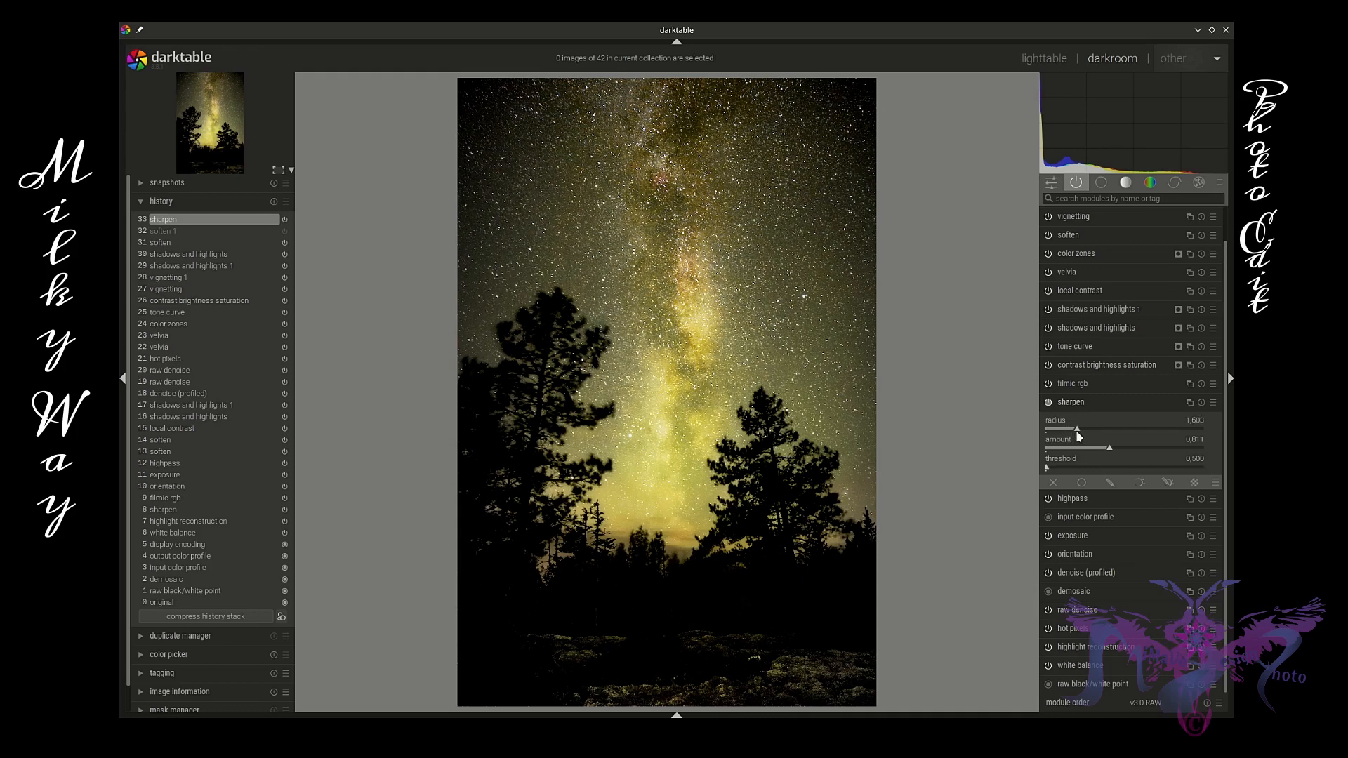
drag(1080, 436, 1119, 451)
click(1112, 449)
drag(1118, 448, 1118, 448)
click(1075, 429)
drag(1075, 428, 1079, 429)
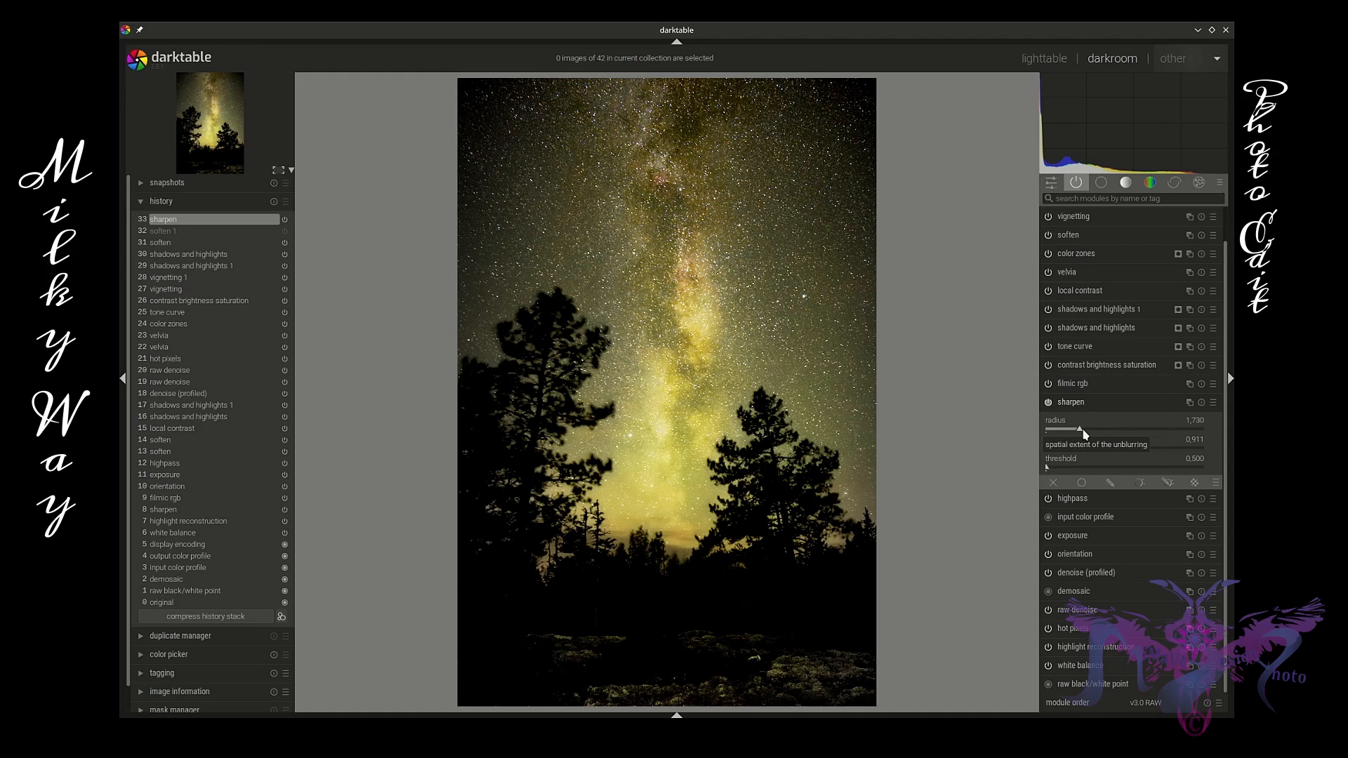
Compare the photo at the earlier shadows and highlights and soften history states with the latest sharpen state.
click(236, 255)
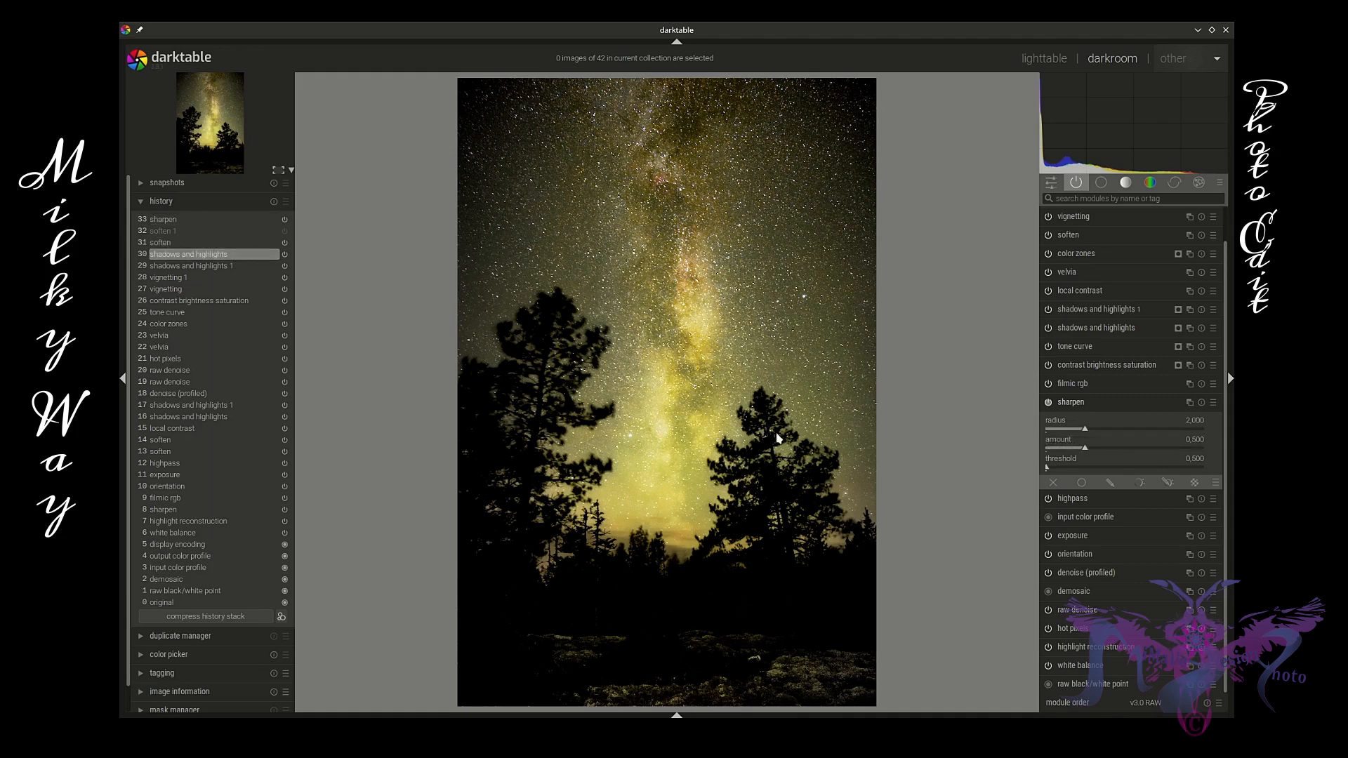
click(211, 244)
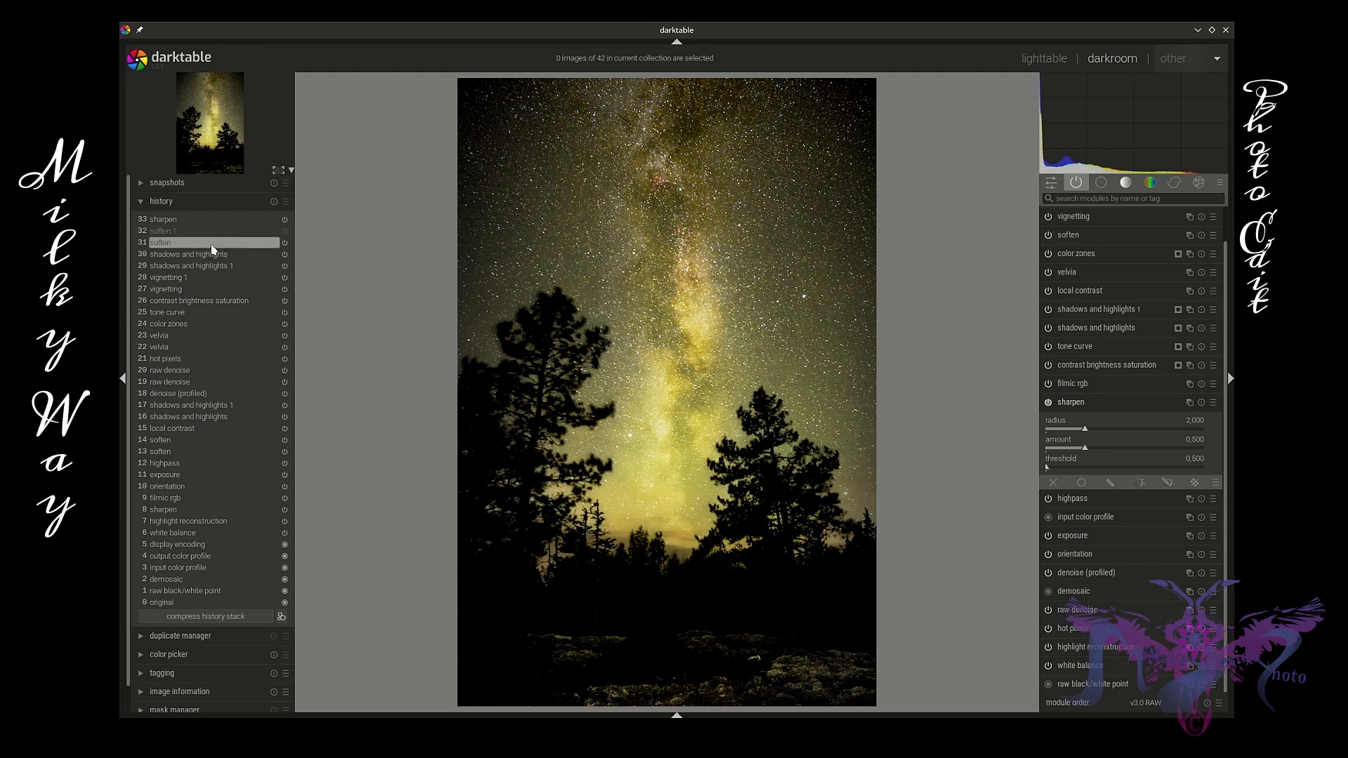
click(208, 221)
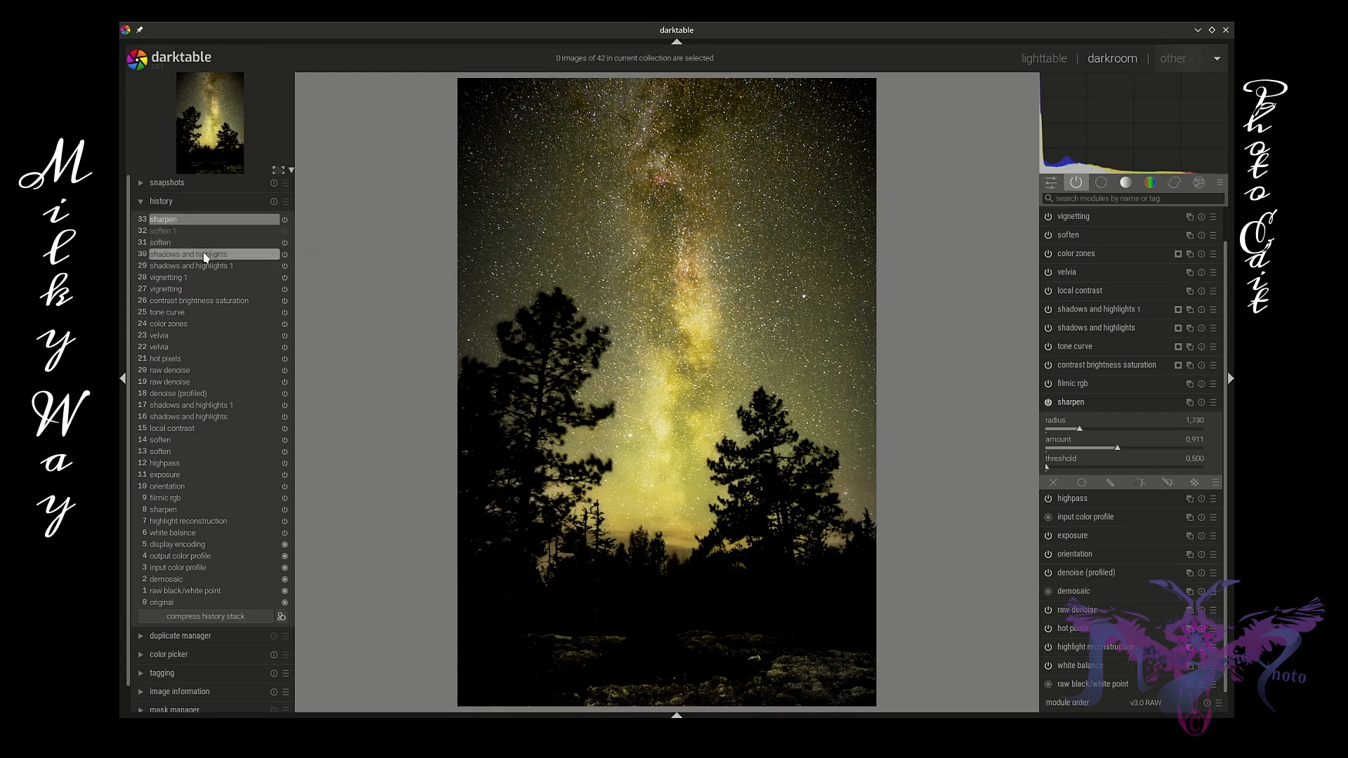
Roll the history back to the last shadows and highlights entry and set sharpen to radius 0.779 and amount 0.606.
click(207, 255)
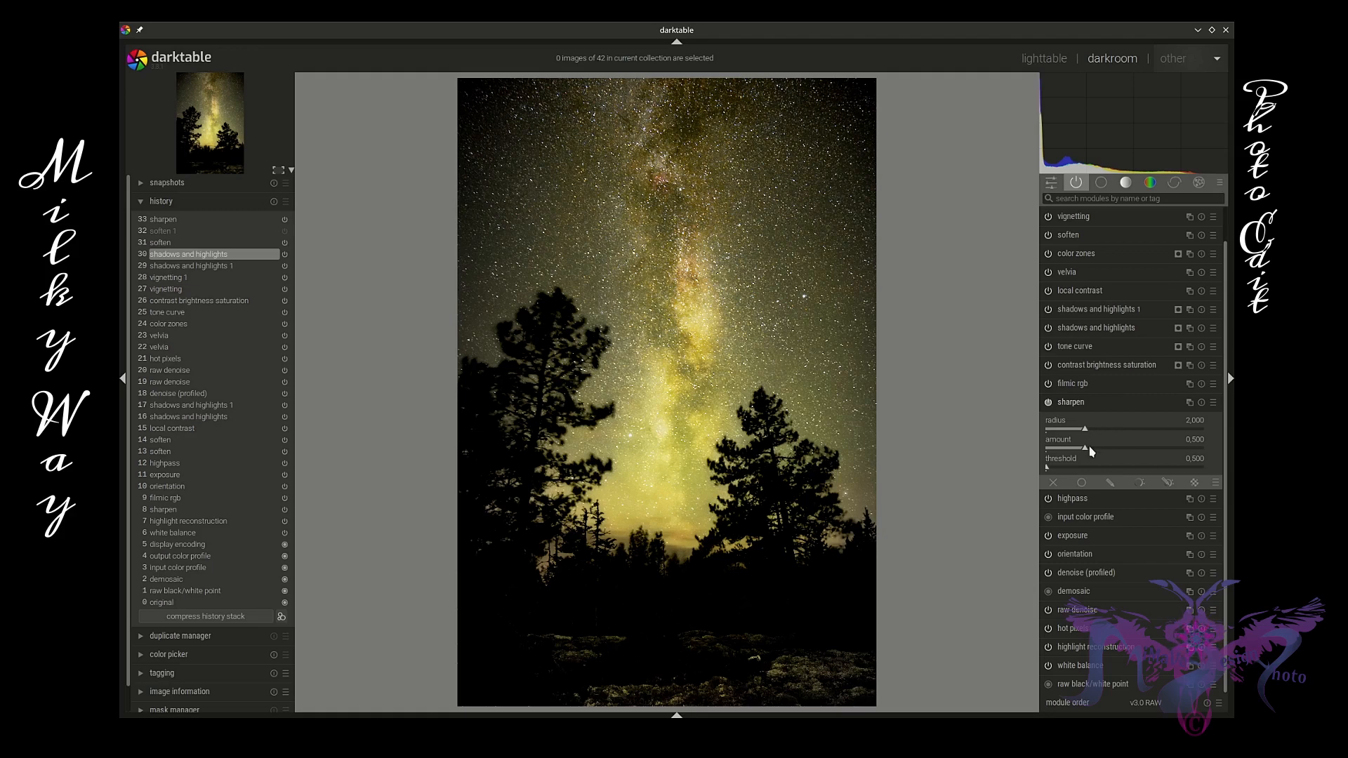
mouse_move(1085, 431)
mouse_down()
mouse_move(1121, 433)
mouse_move(1067, 449)
mouse_move(1079, 454)
mouse_move(1062, 430)
mouse_move(1096, 453)
mouse_move(1060, 430)
mouse_up()
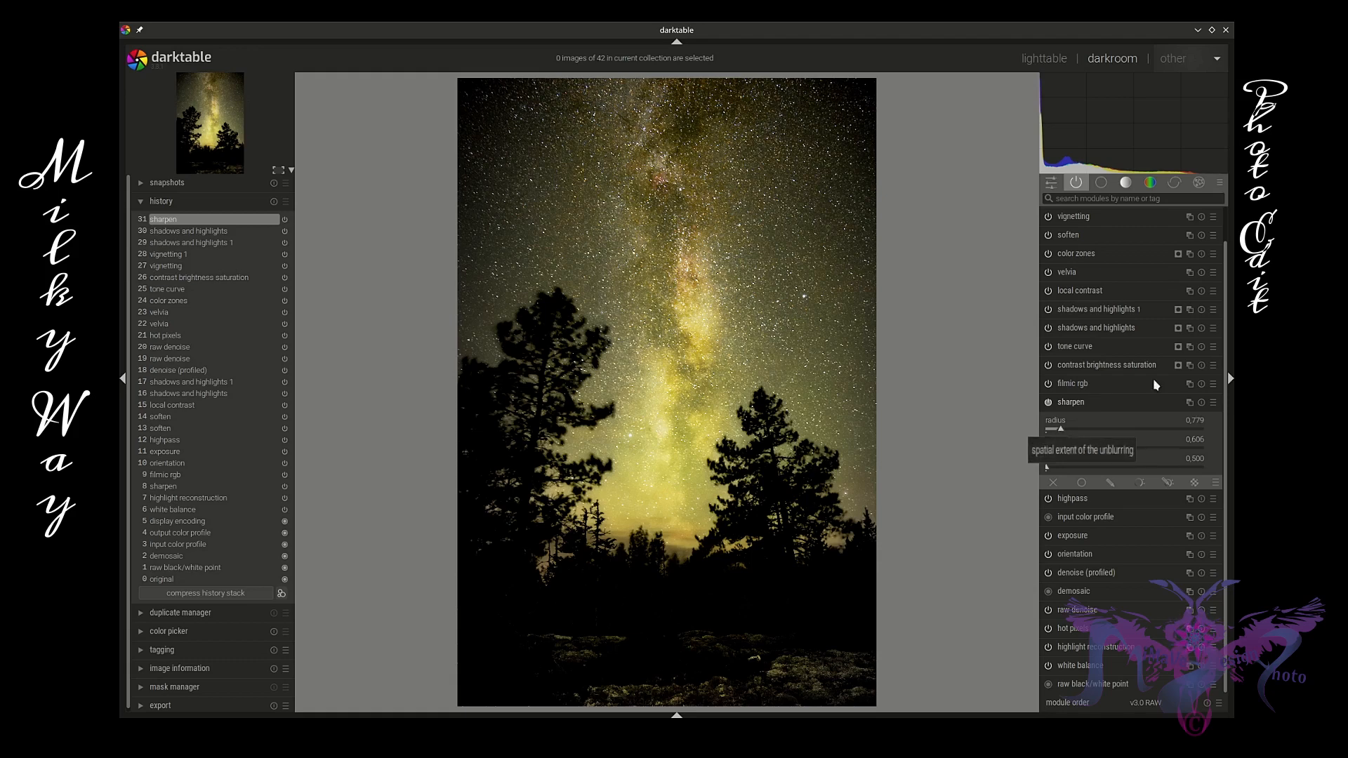
Compare the photo with the highpass effect off and on, leaving it switched on.
click(1199, 182)
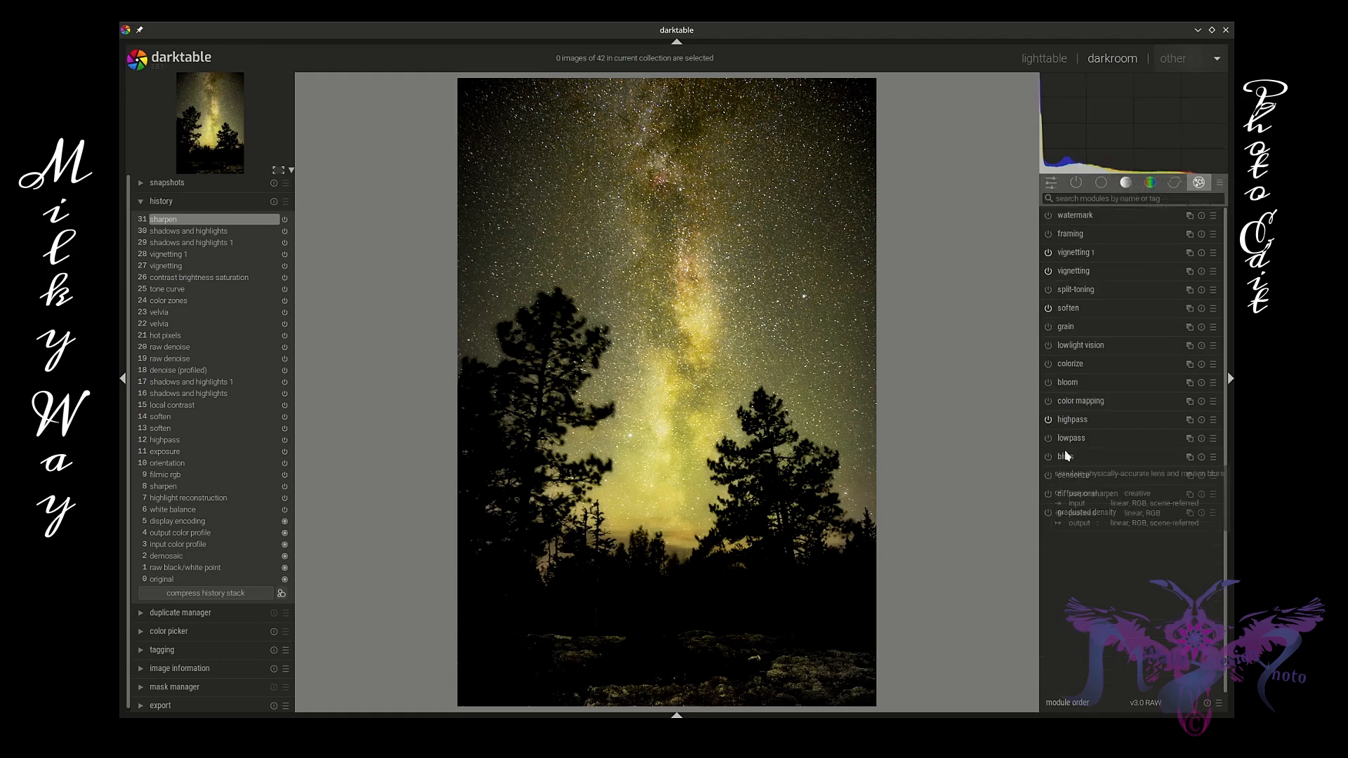
click(1048, 420)
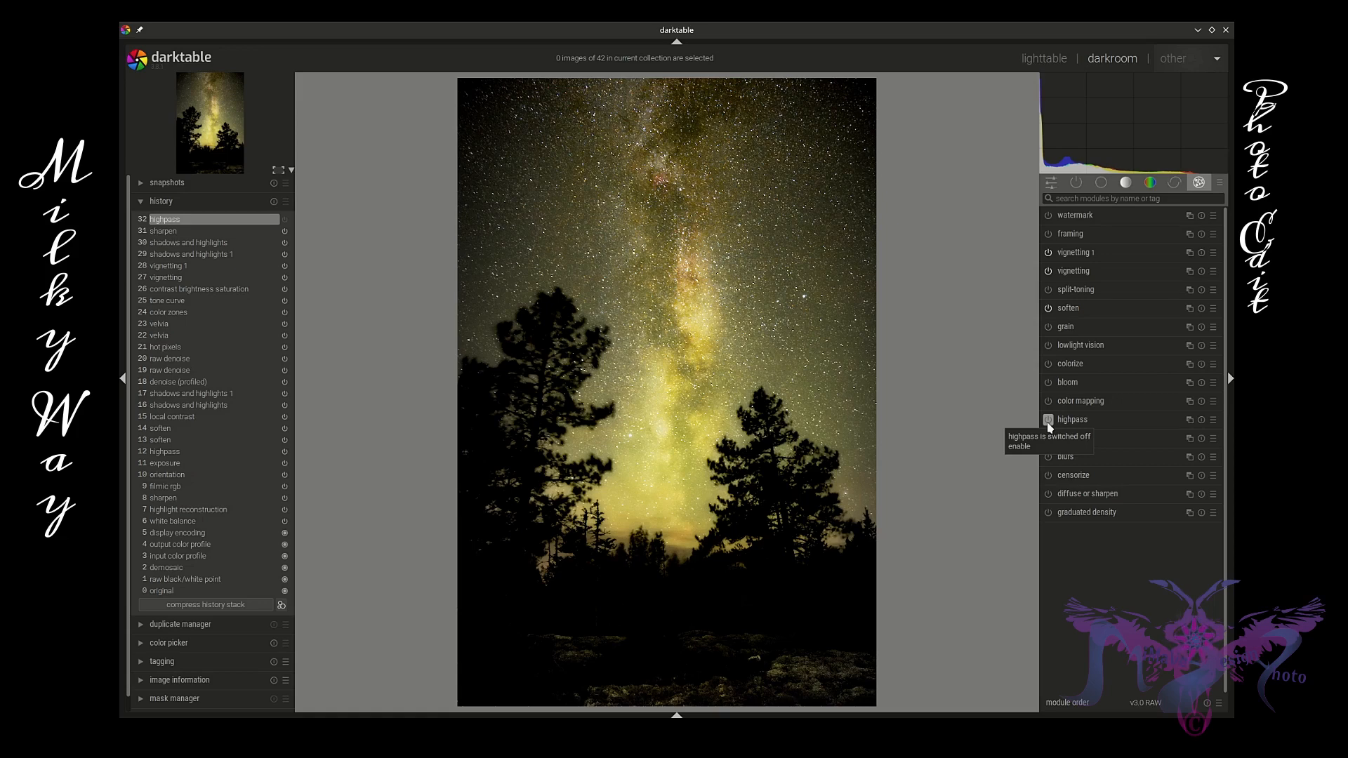
click(1048, 420)
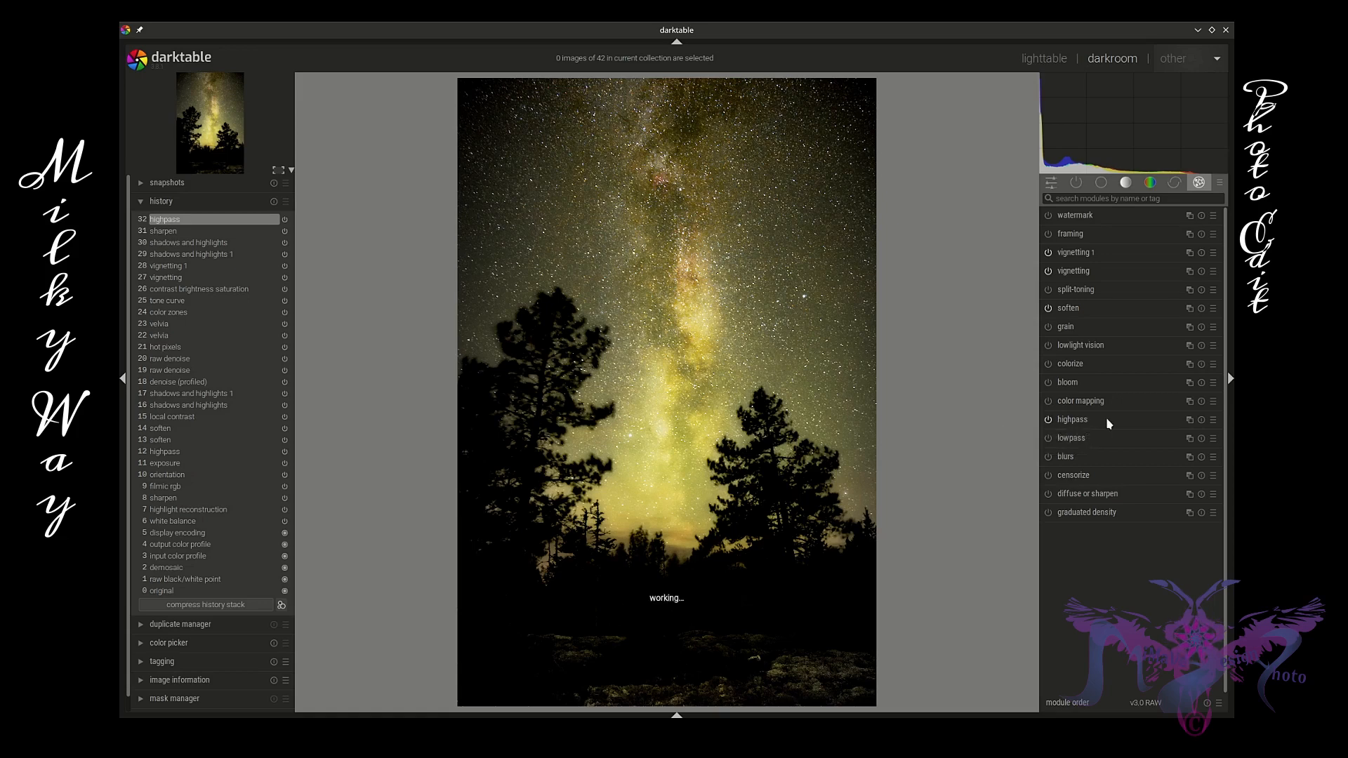
Give highpass a parametric mask on the L channel, lowering both upper input limits, with the outer one at 94.0.
click(1106, 419)
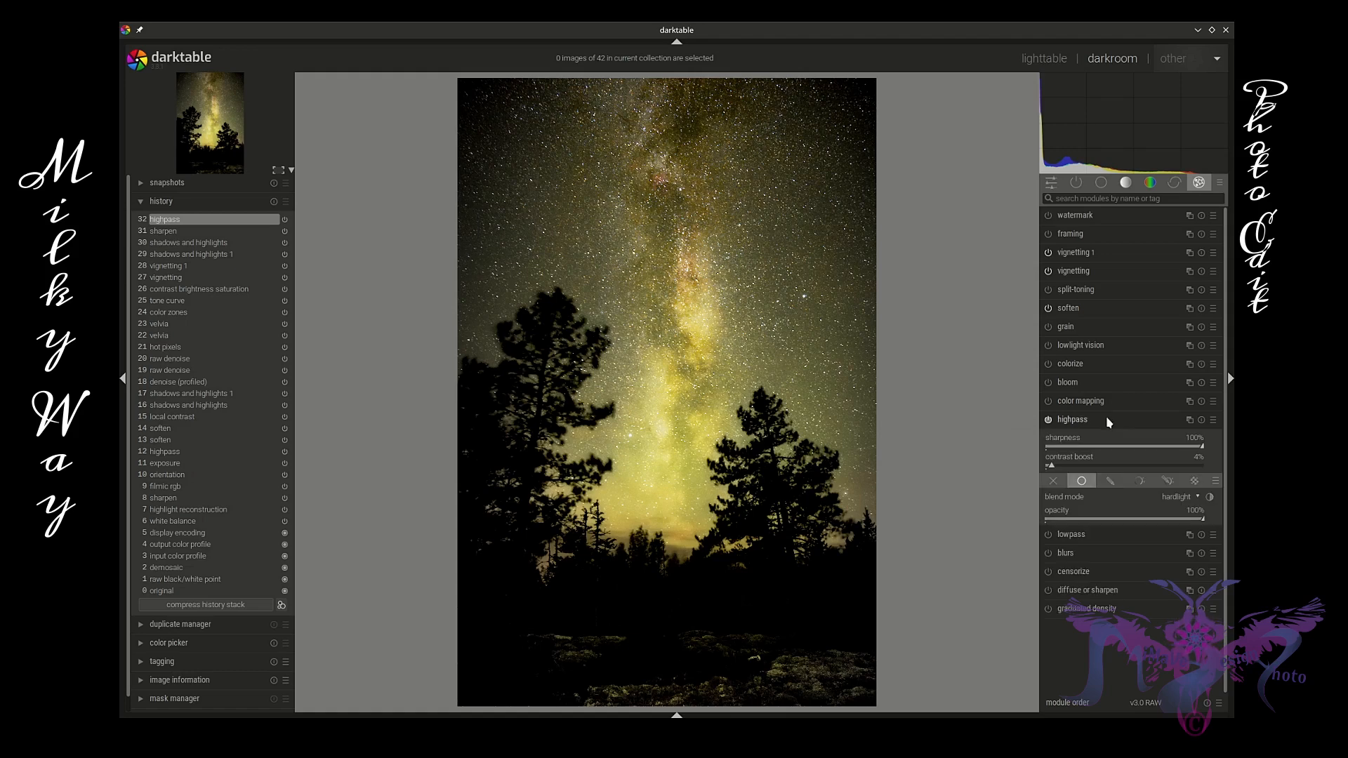
click(1141, 482)
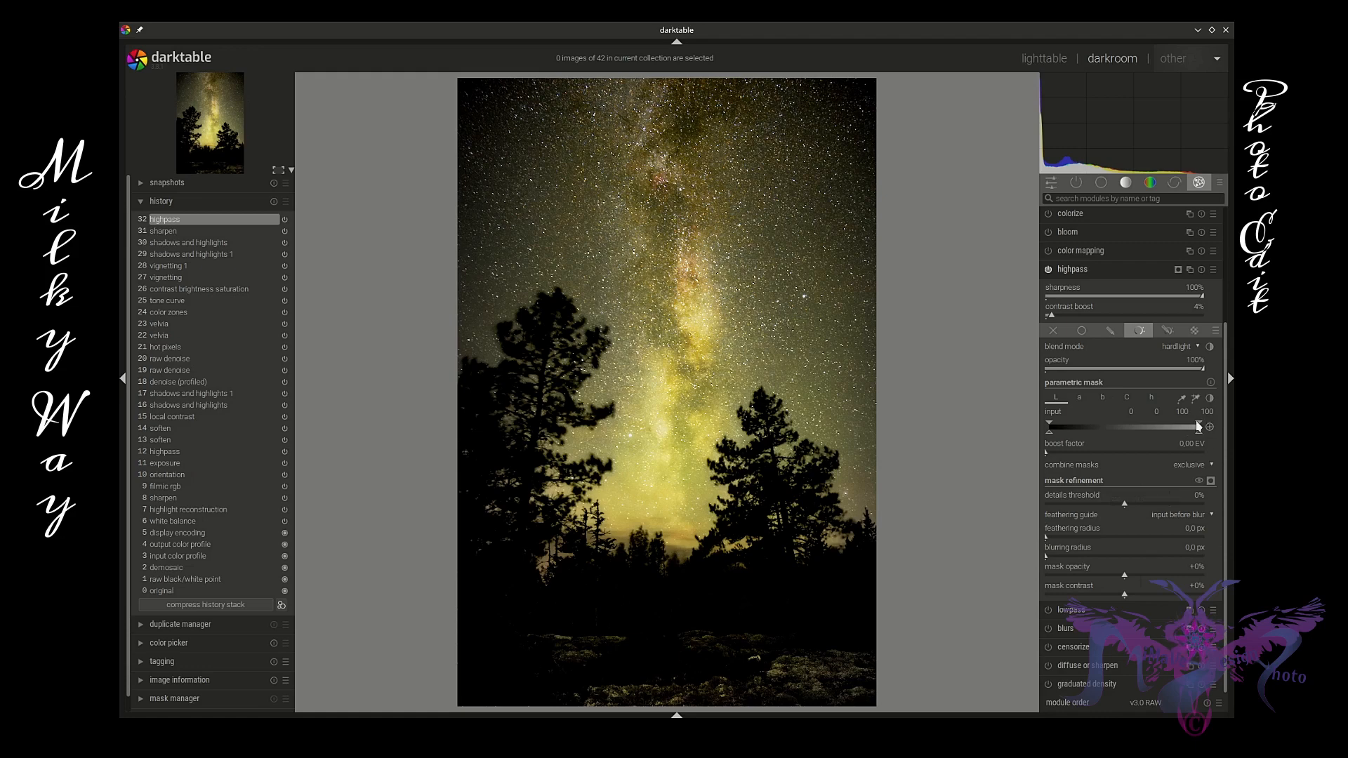
drag(1199, 426, 1129, 429)
drag(1121, 429, 1125, 429)
drag(1159, 436, 1132, 426)
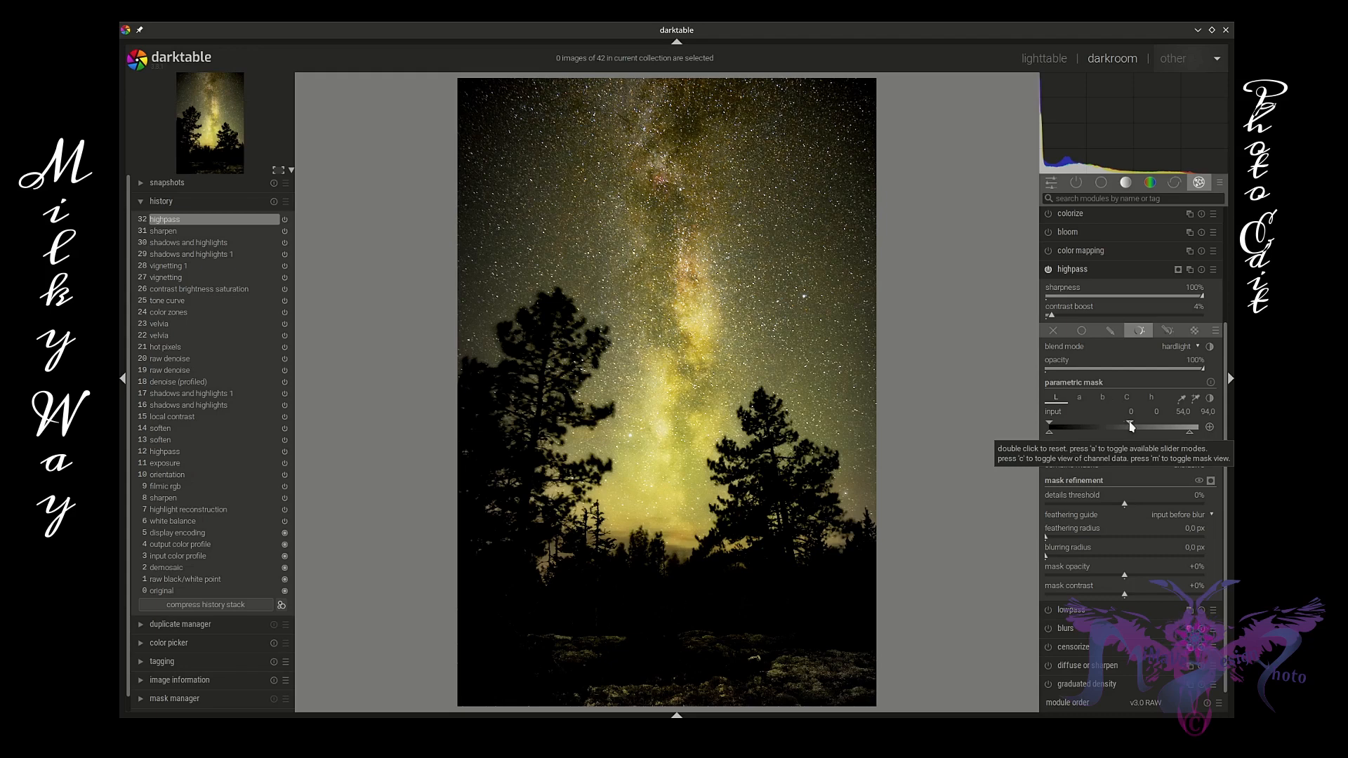
drag(1131, 426, 1135, 427)
click(1103, 271)
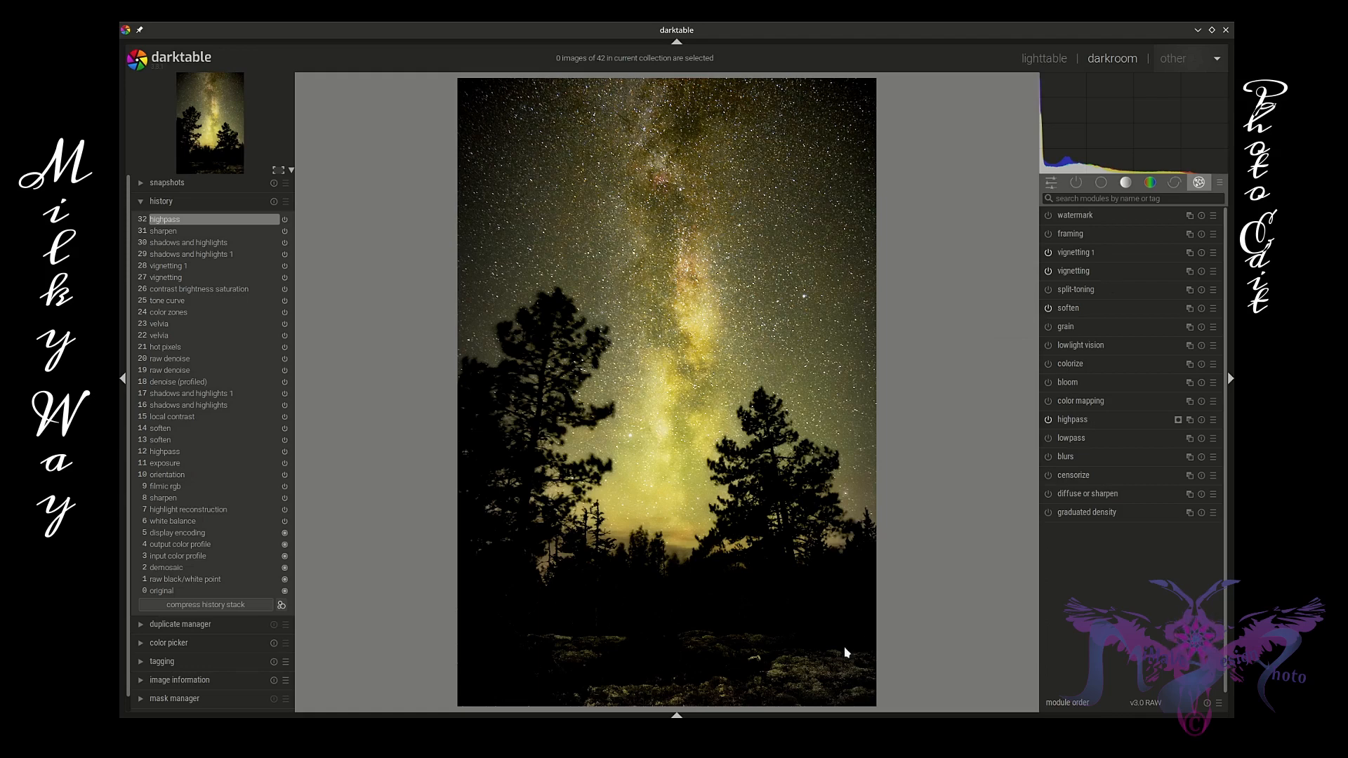
Examine the dark foreground up close and compare the photo with shadows and highlights 1 off and on.
click(1101, 182)
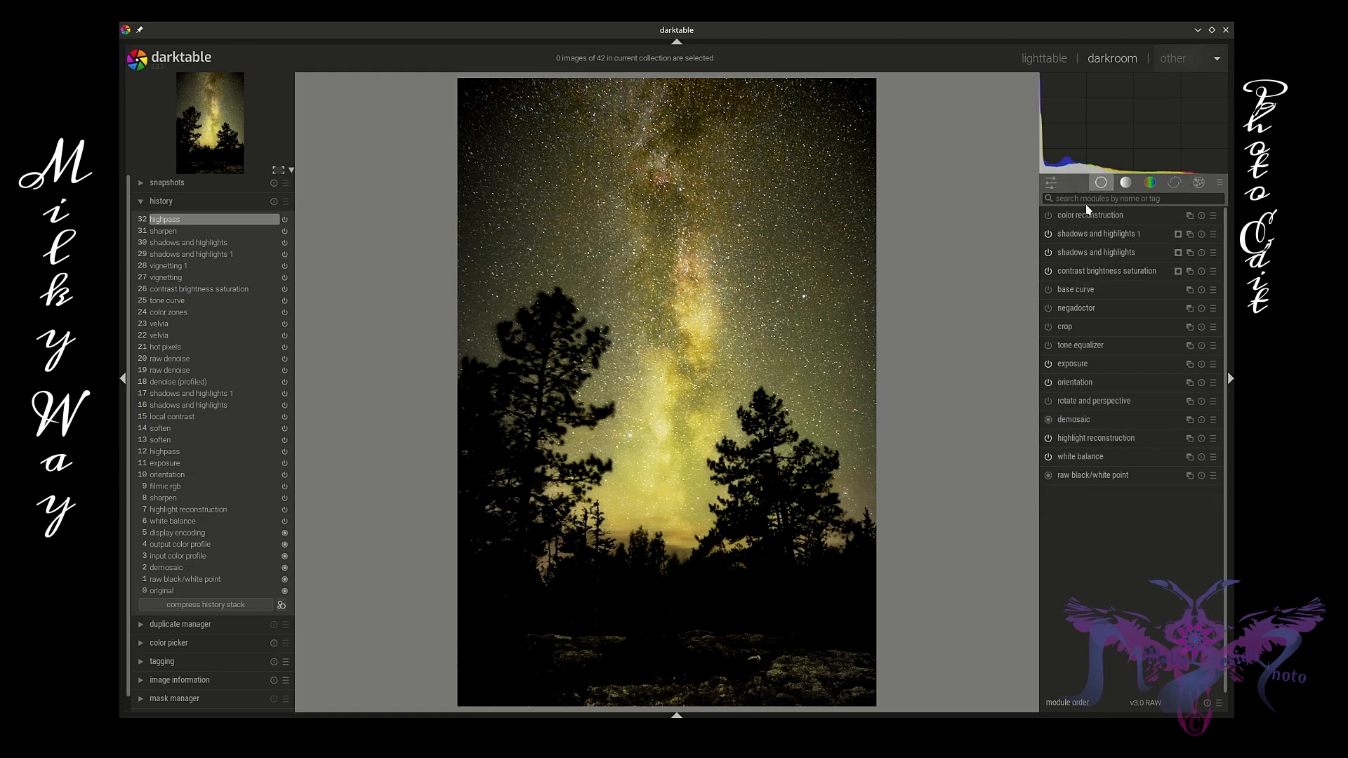
scroll(823, 646, up, 5)
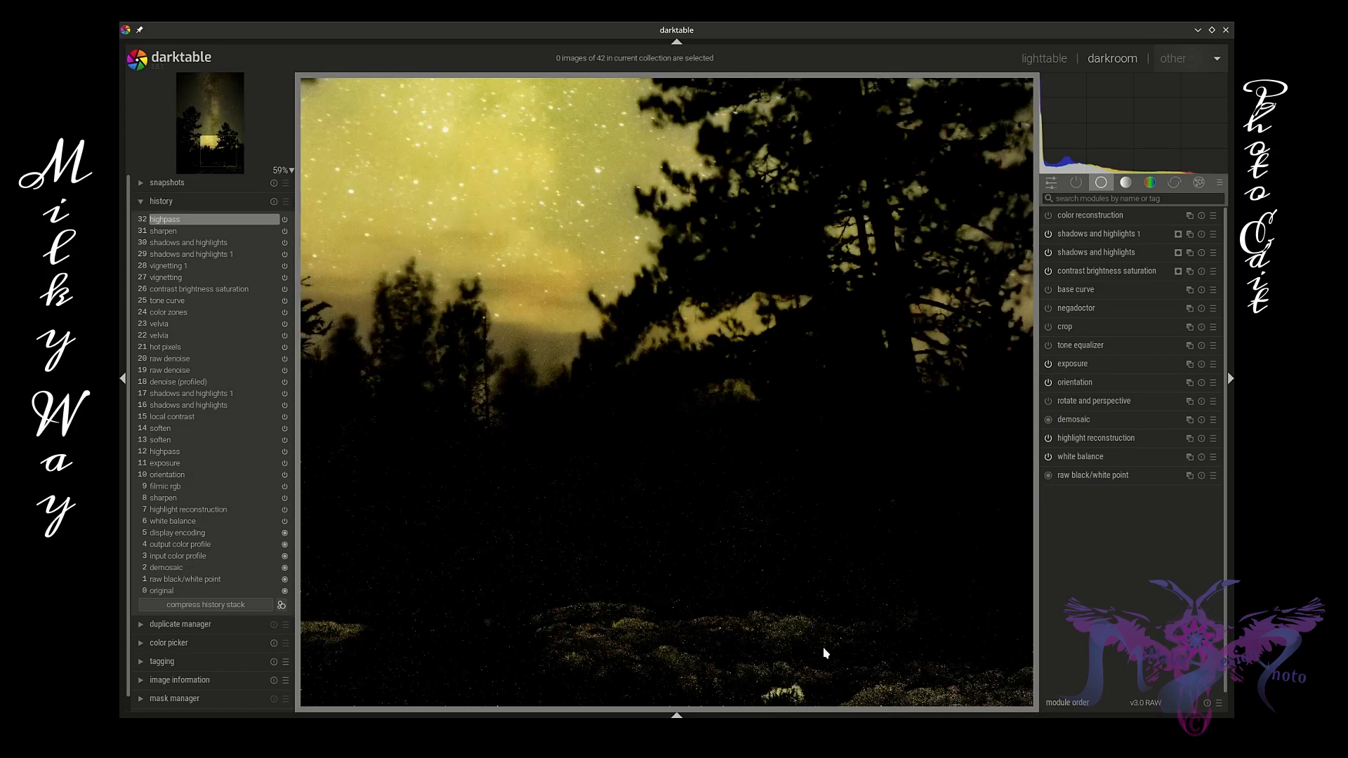
scroll(823, 646, down, 5)
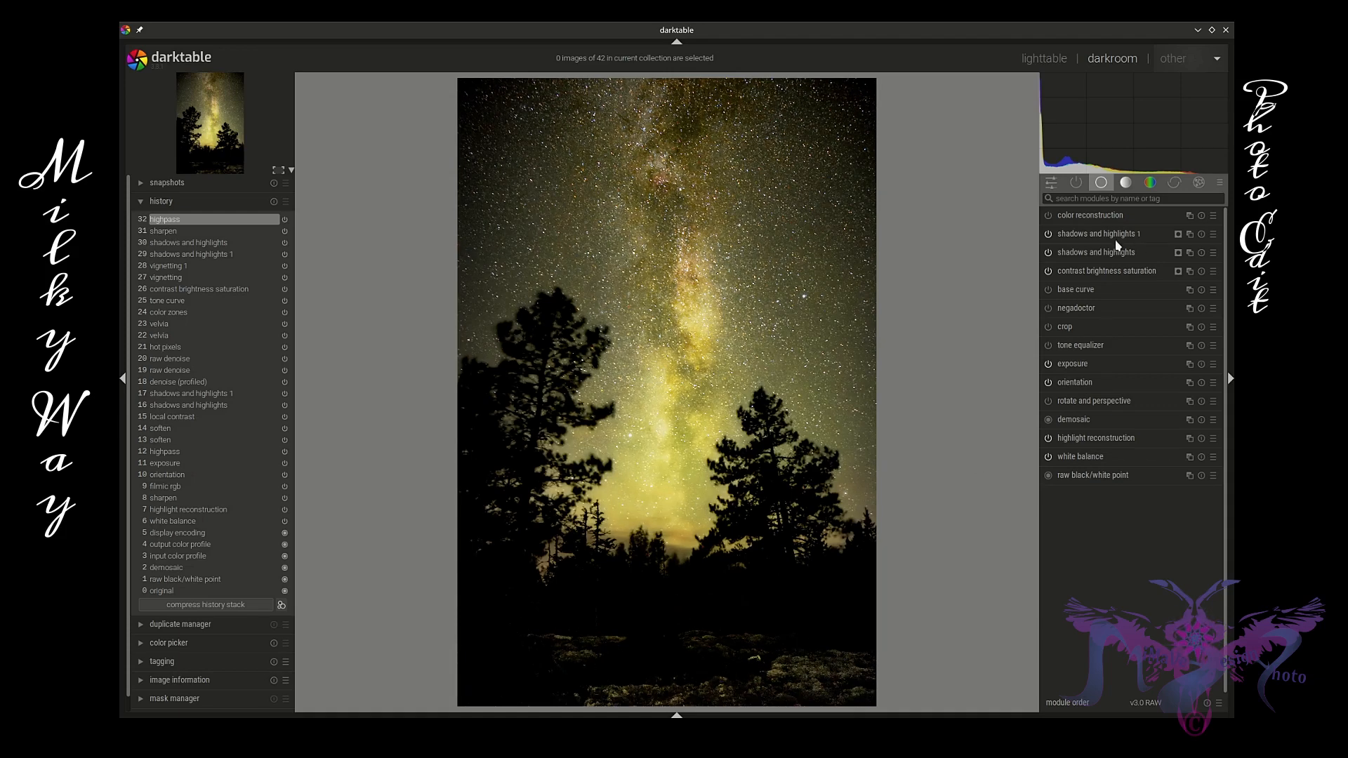
click(1049, 234)
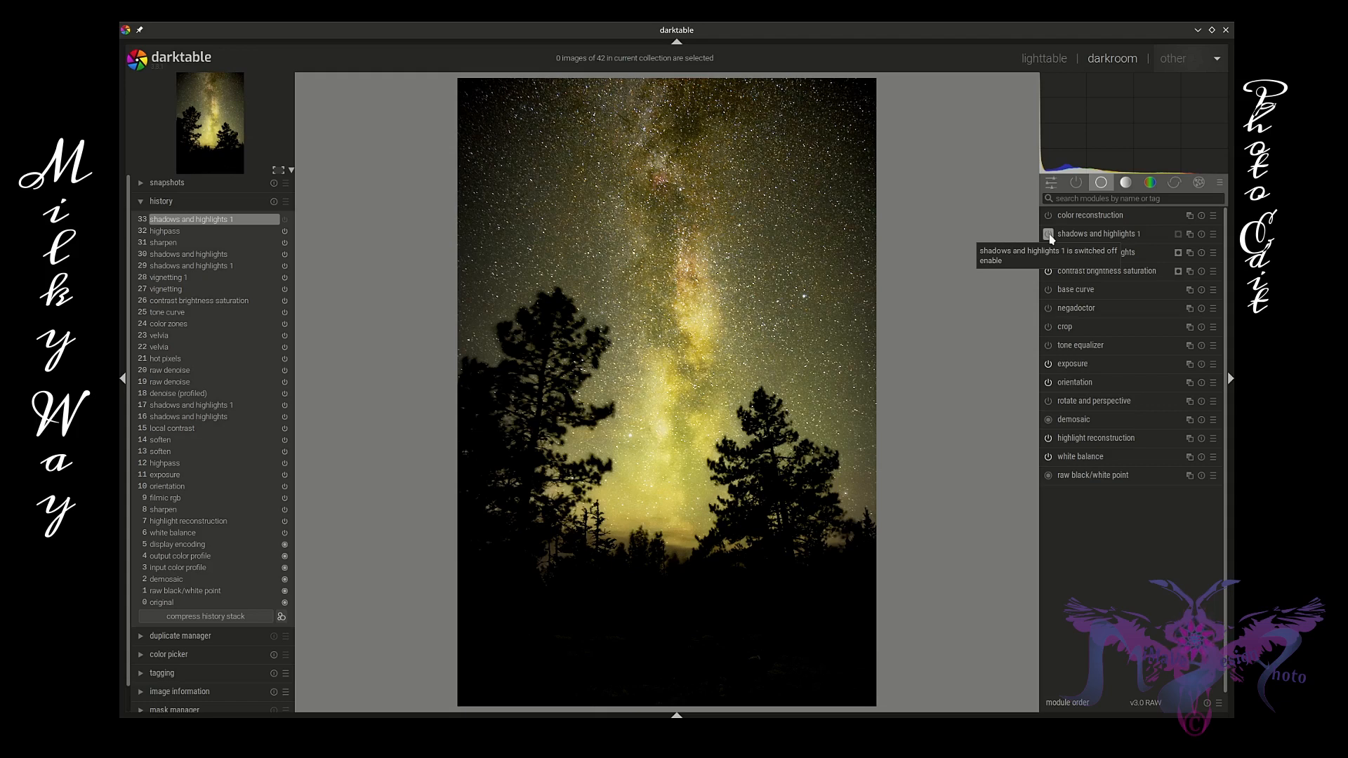
click(1049, 234)
Adjust shadows and highlights 1: shadows +85.56, highlights +70.14, white point adjustment +5.89, radius 399.04 and compress about 13%.
click(1116, 234)
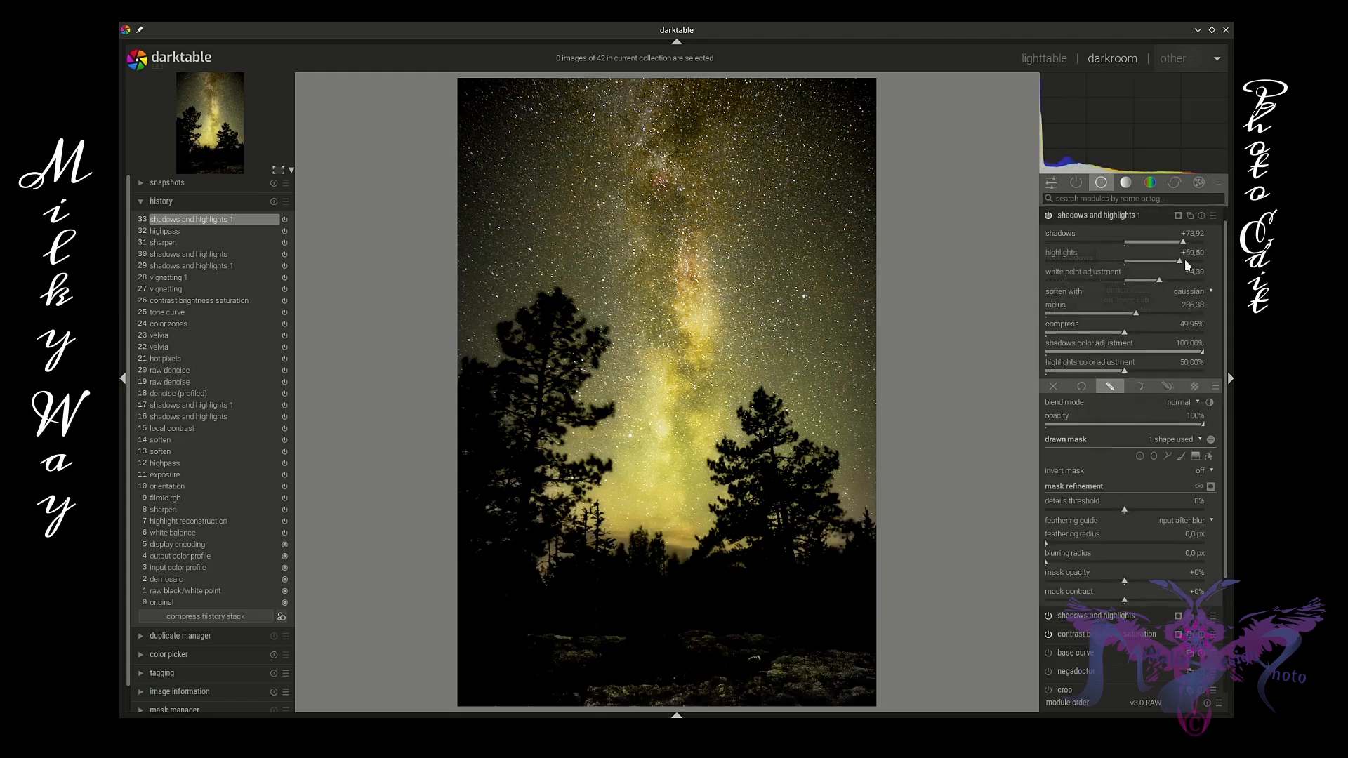
drag(1158, 285, 1184, 274)
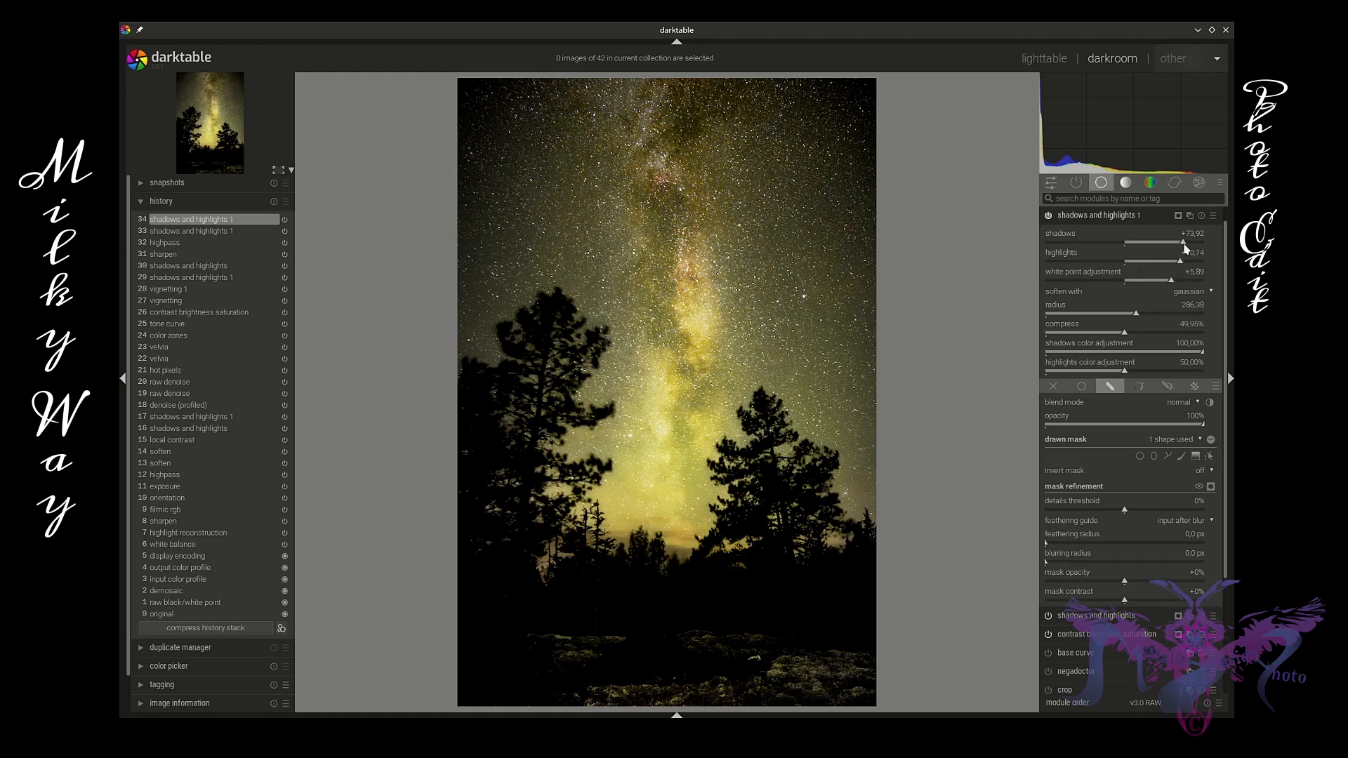
mouse_move(1183, 242)
mouse_down()
mouse_move(1103, 249)
mouse_move(1193, 249)
mouse_up()
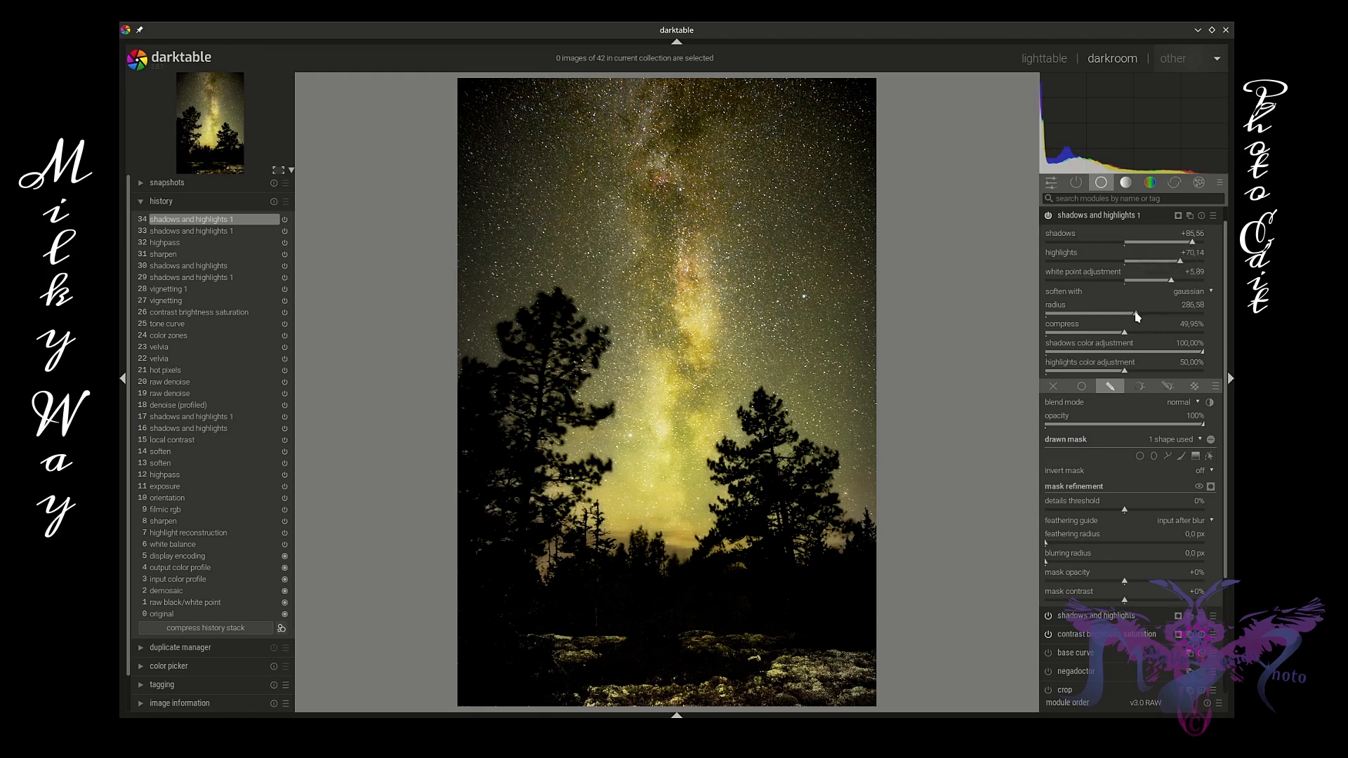
drag(1136, 314, 1067, 340)
scroll(806, 676, up, 3)
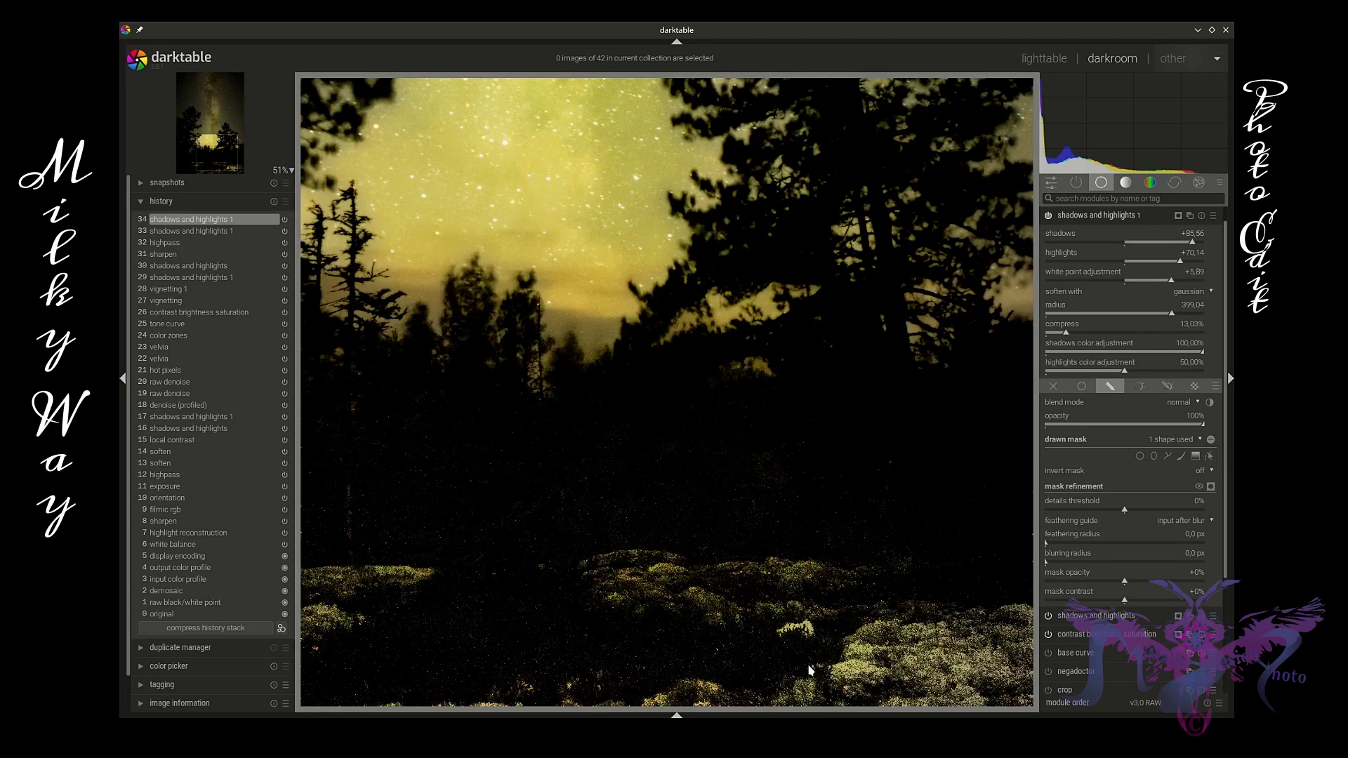
scroll(809, 666, down, 3)
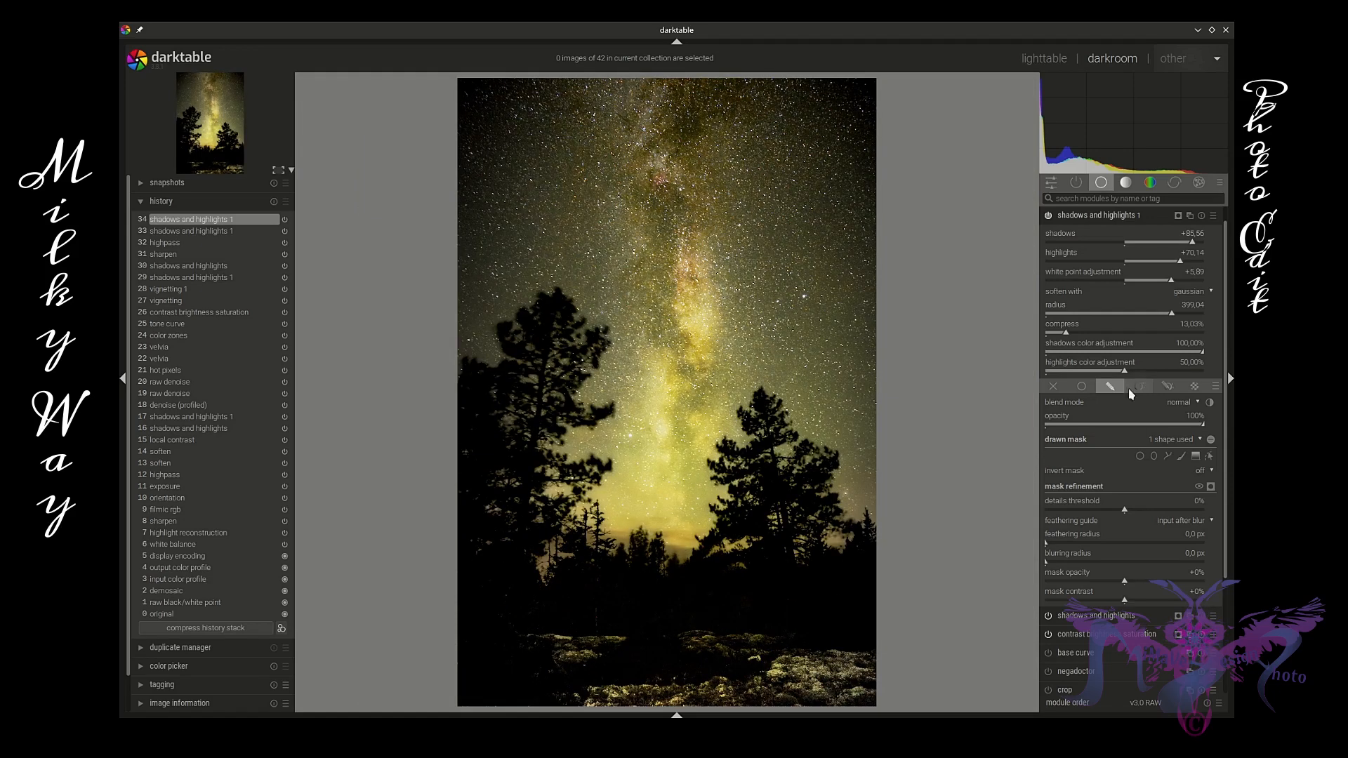
click(1127, 217)
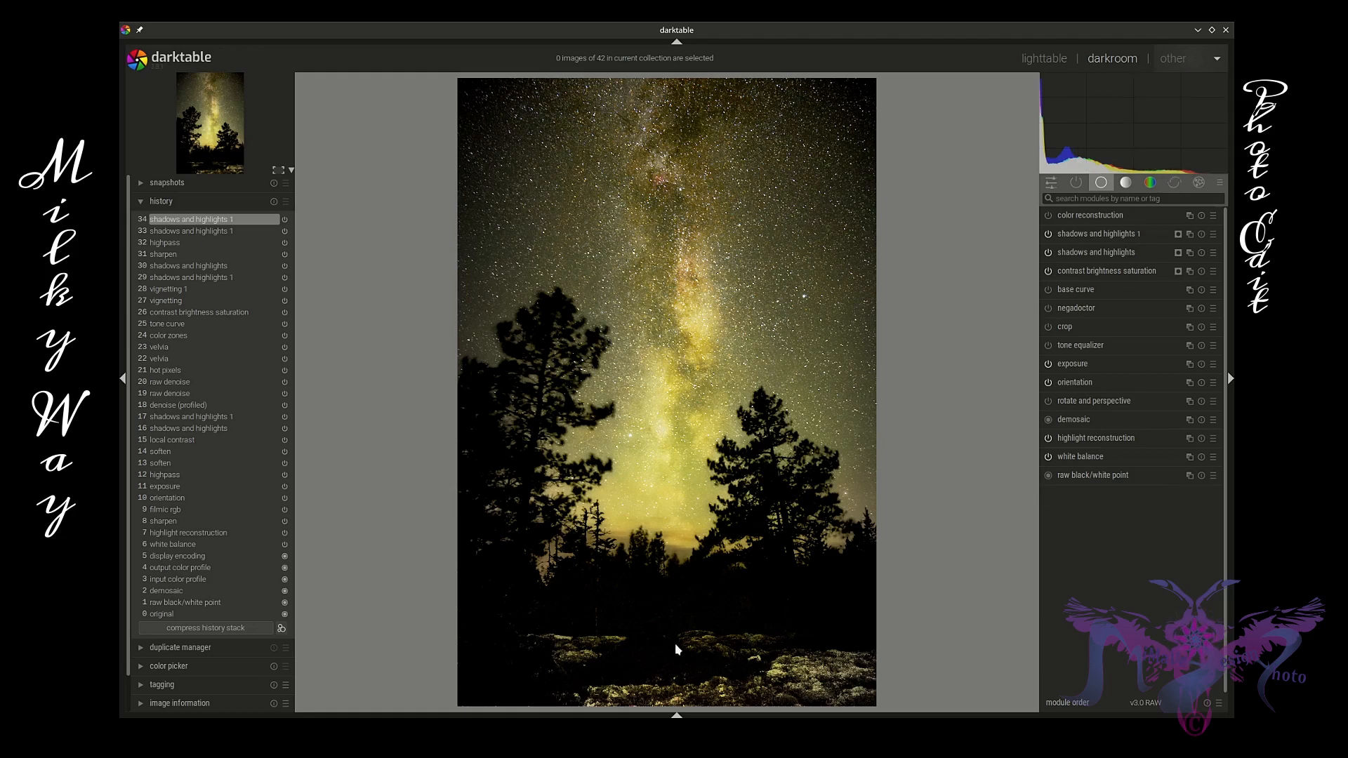
Set hot pixels to strength 0.3931 and threshold 0.0258, and check the foreground up close.
click(1174, 182)
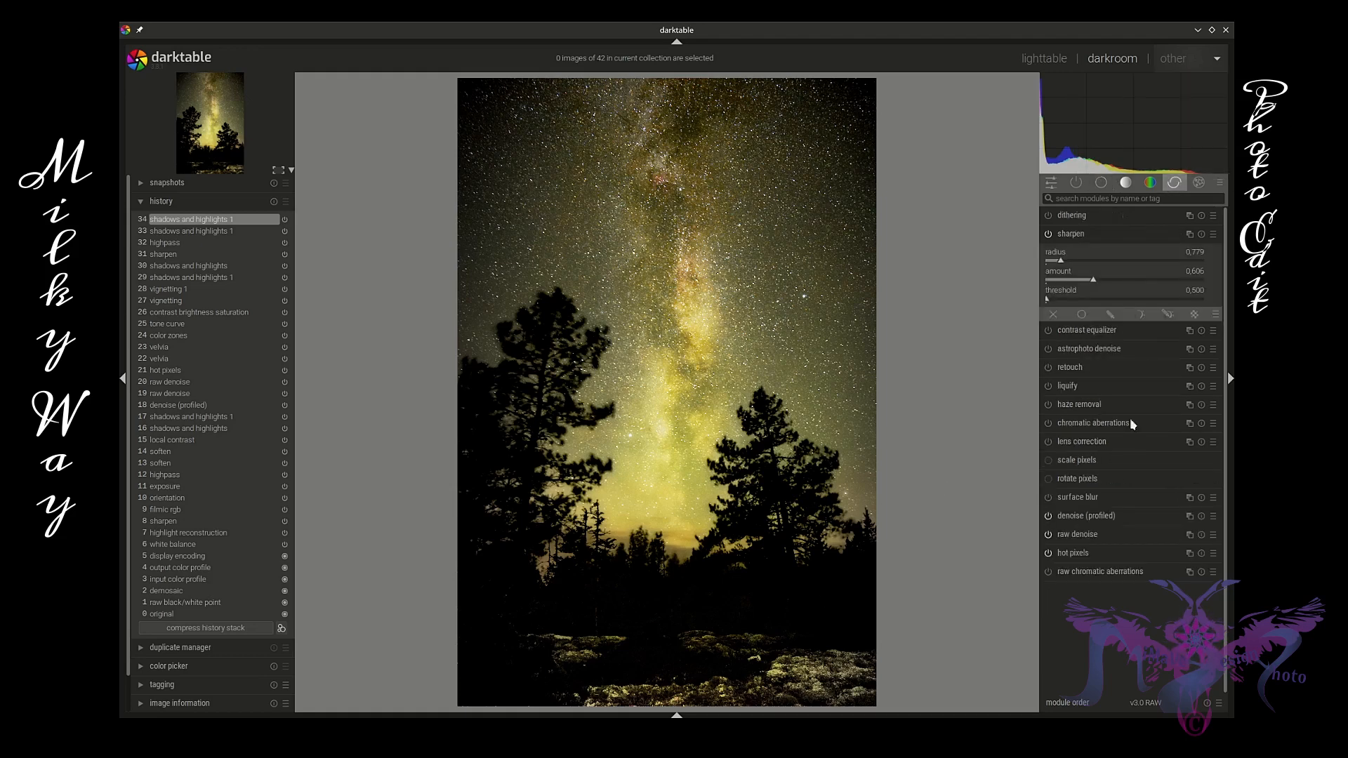
click(1100, 234)
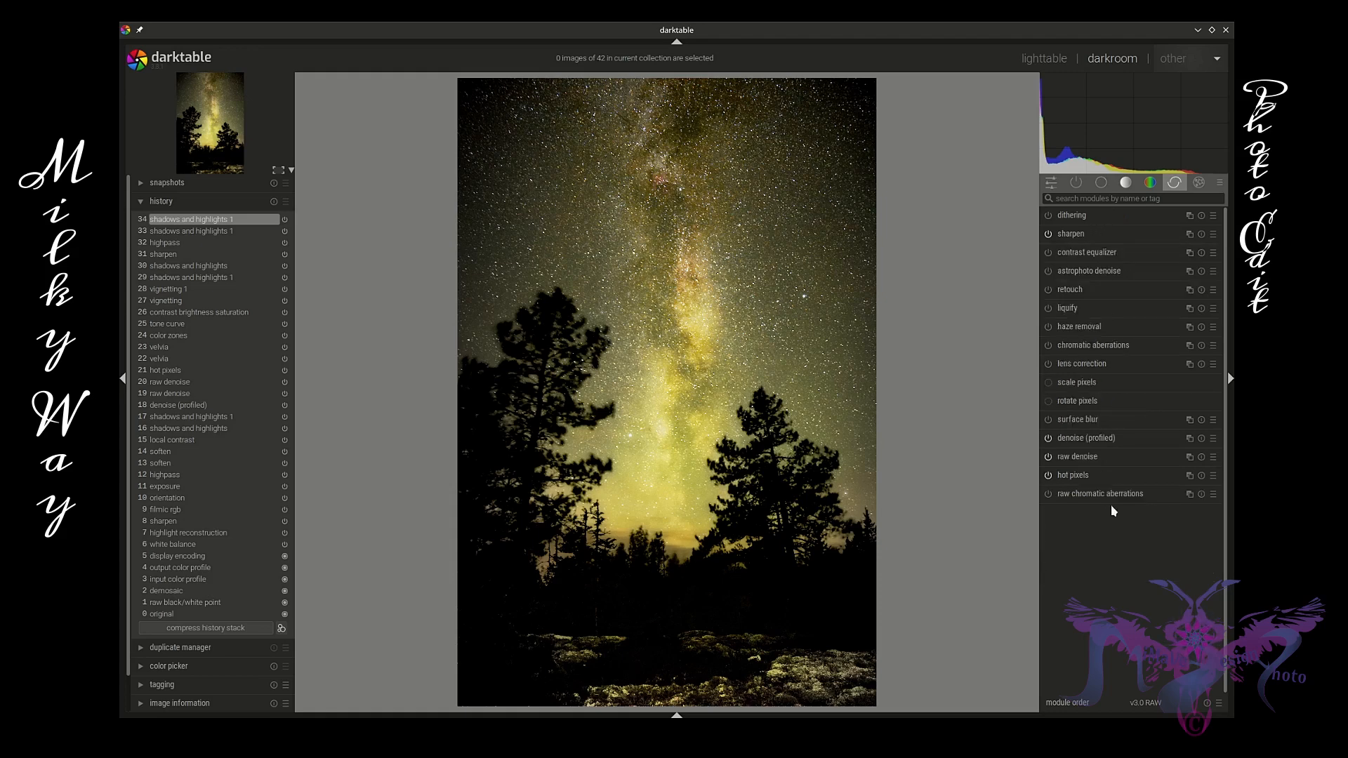
click(1105, 475)
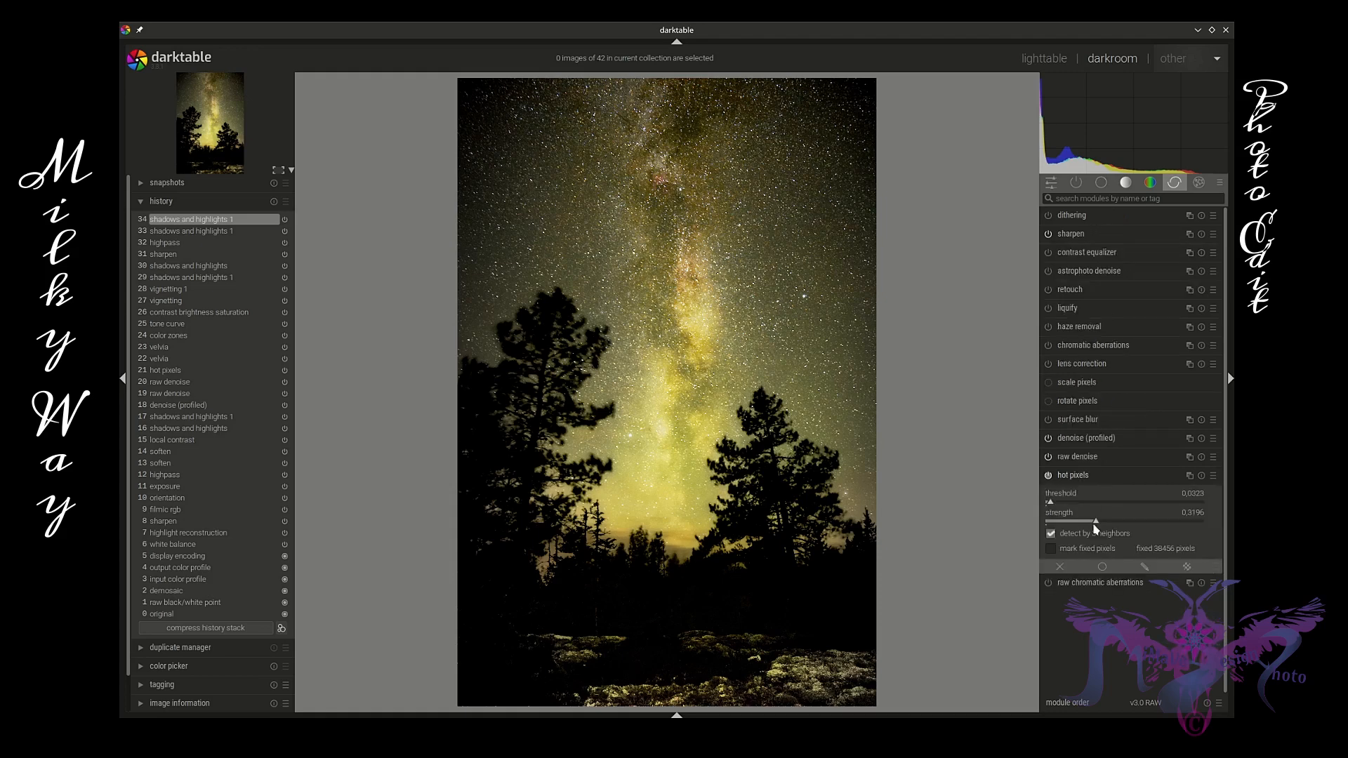
drag(1096, 523, 1050, 507)
scroll(679, 648, up, 3)
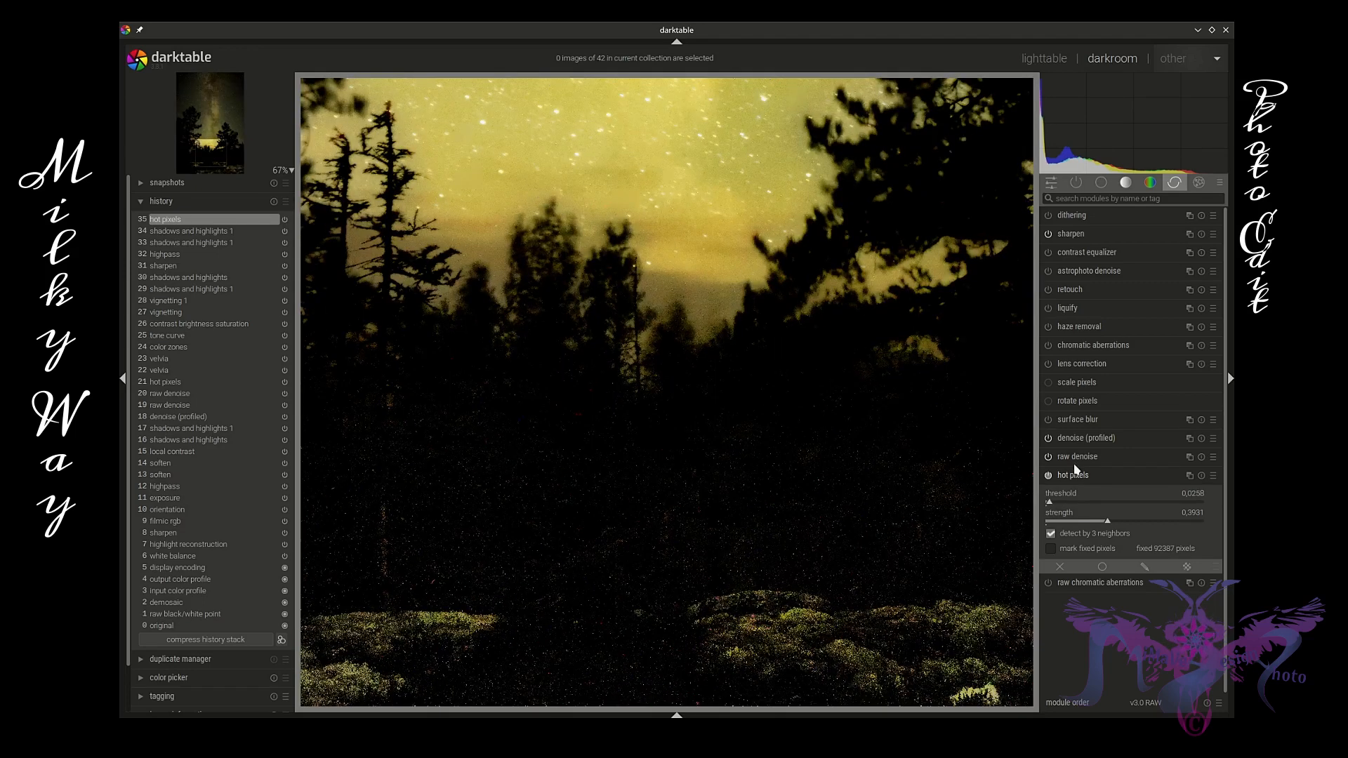
Readjust hot pixels to threshold 0.0221 and strength 0.3639, checking the foreground and the whole photo.
click(1049, 506)
drag(1047, 501, 1101, 524)
scroll(831, 547, down, 6)
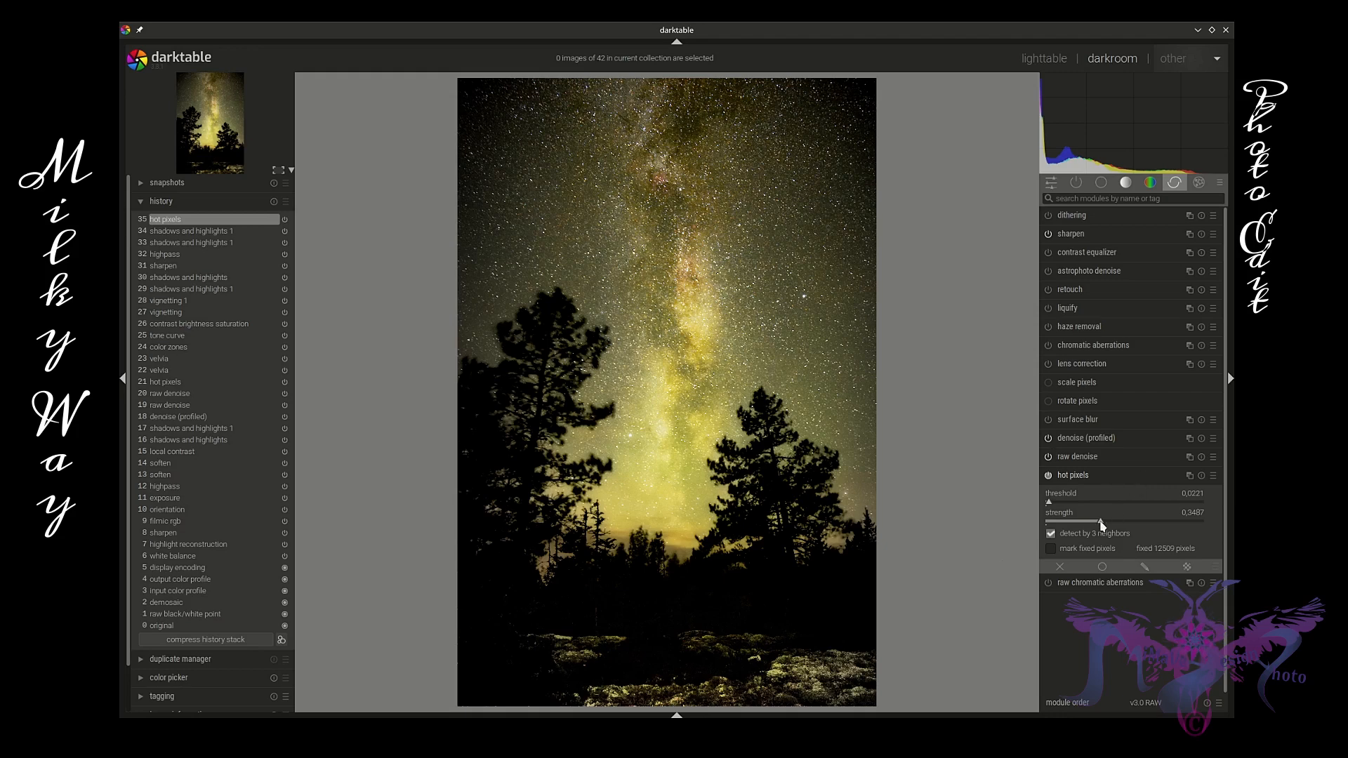
mouse_move(1101, 527)
mouse_down()
mouse_move(1077, 526)
mouse_move(1103, 529)
mouse_up()
scroll(699, 665, up, 3)
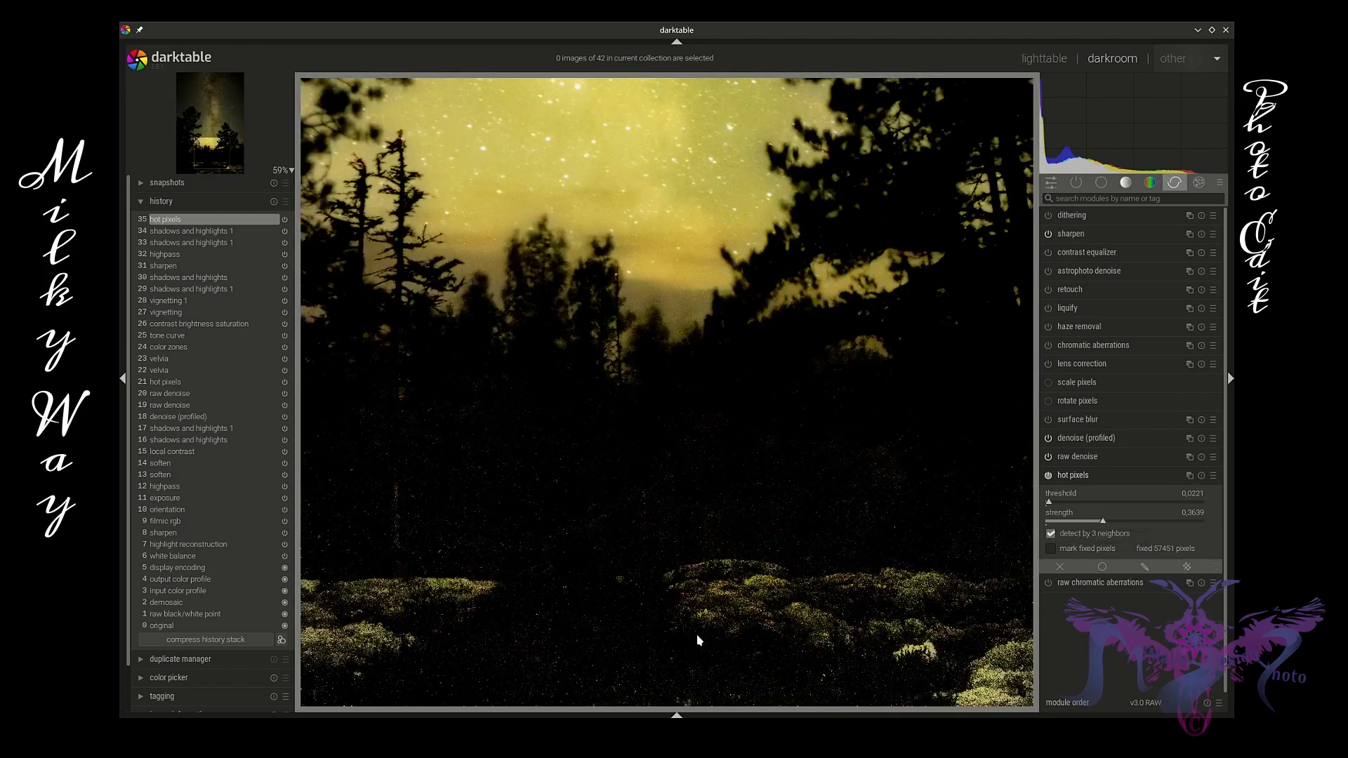
scroll(686, 602, down, 3)
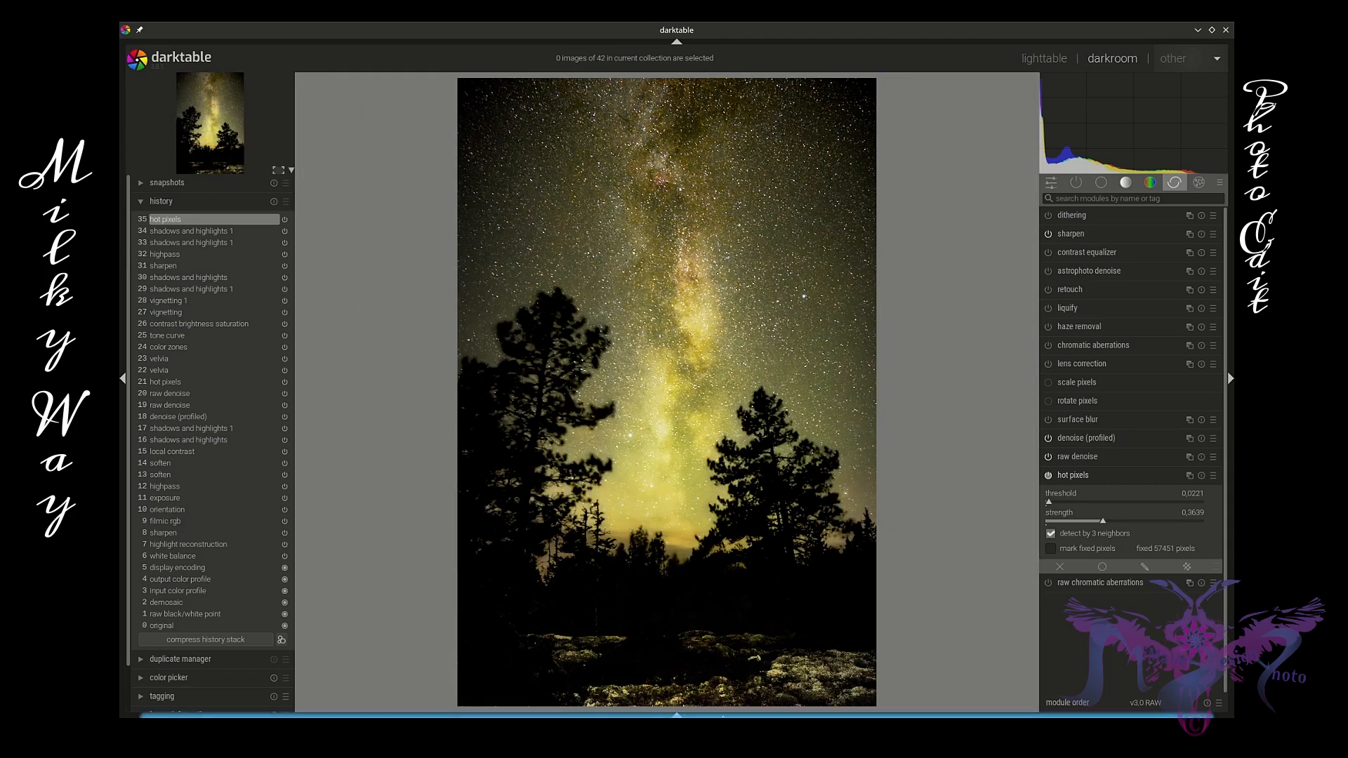
mouse_move(723, 714)
click(846, 210)
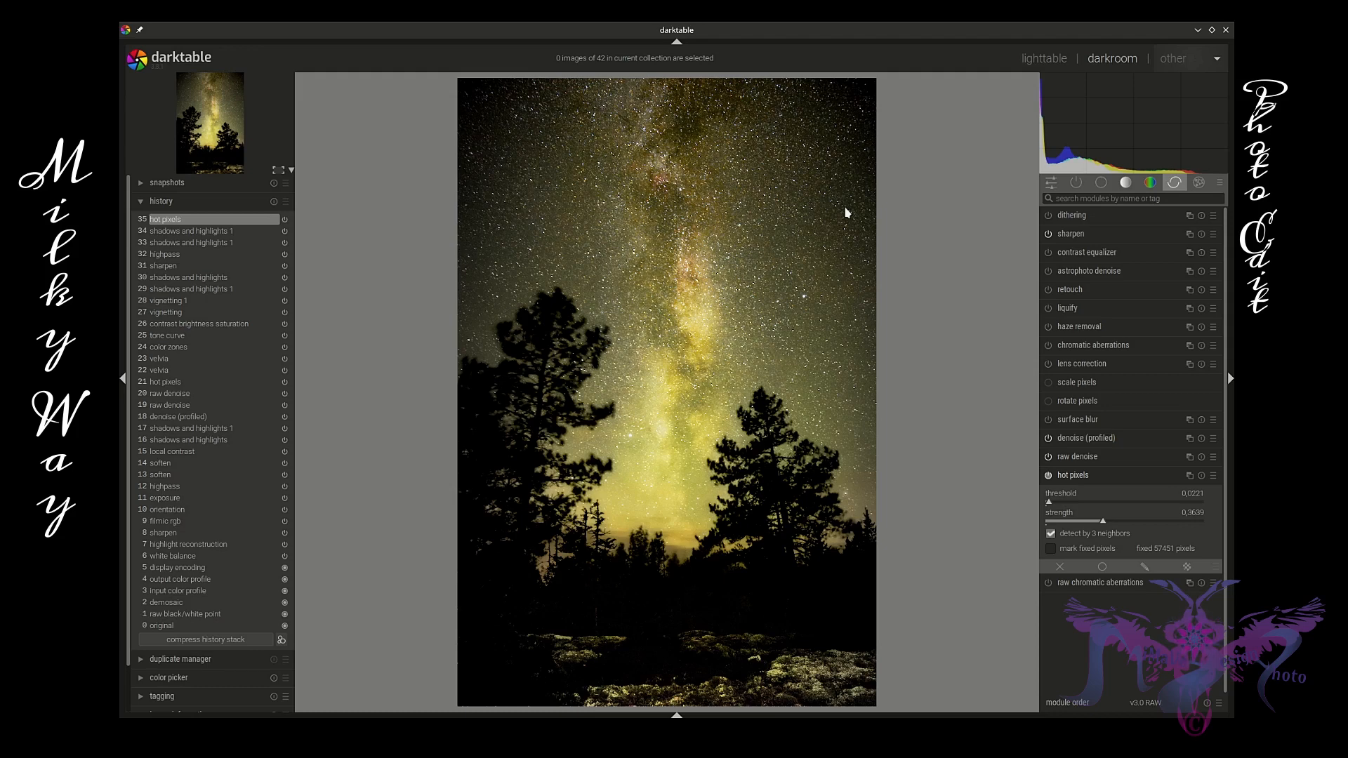
click(1104, 482)
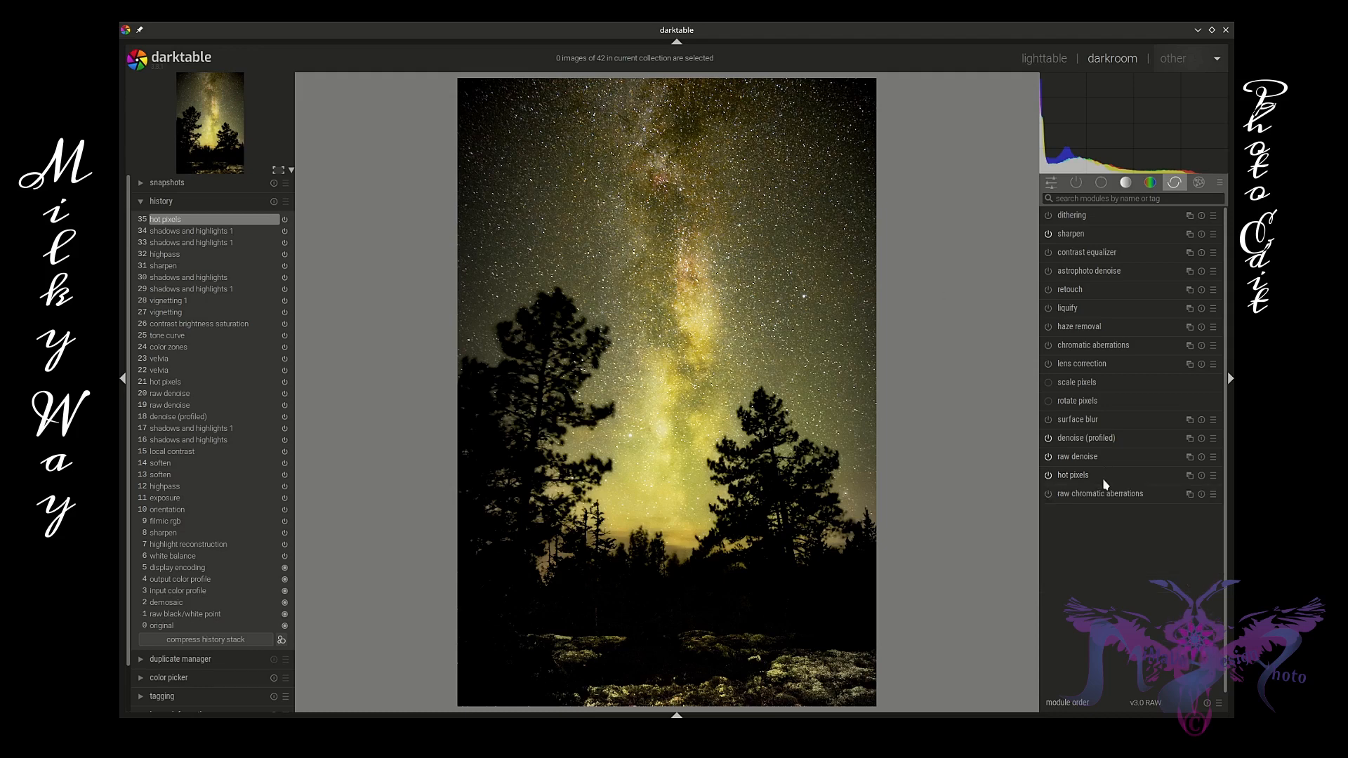
Try cropping a thin strip off the photo's left edge, and revert the history to the hot pixels edit.
click(1102, 183)
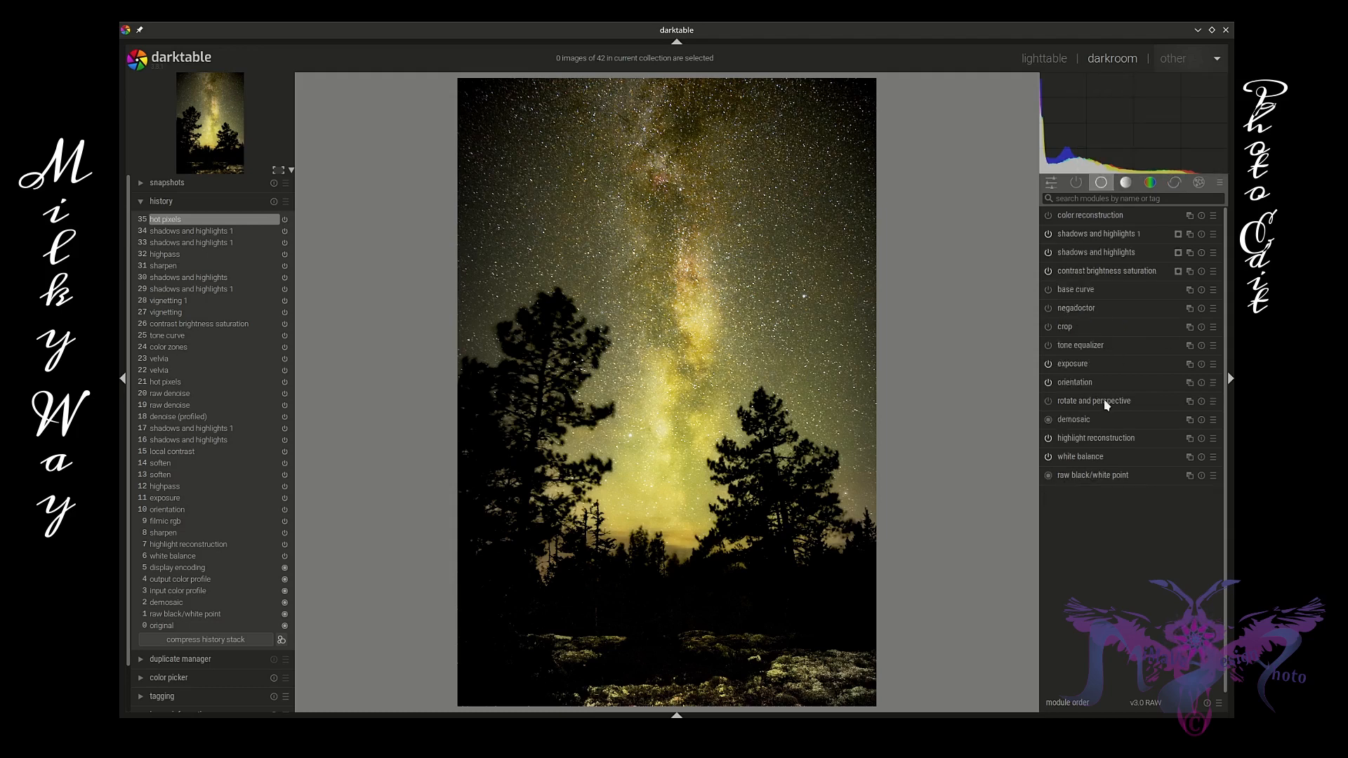
click(1091, 326)
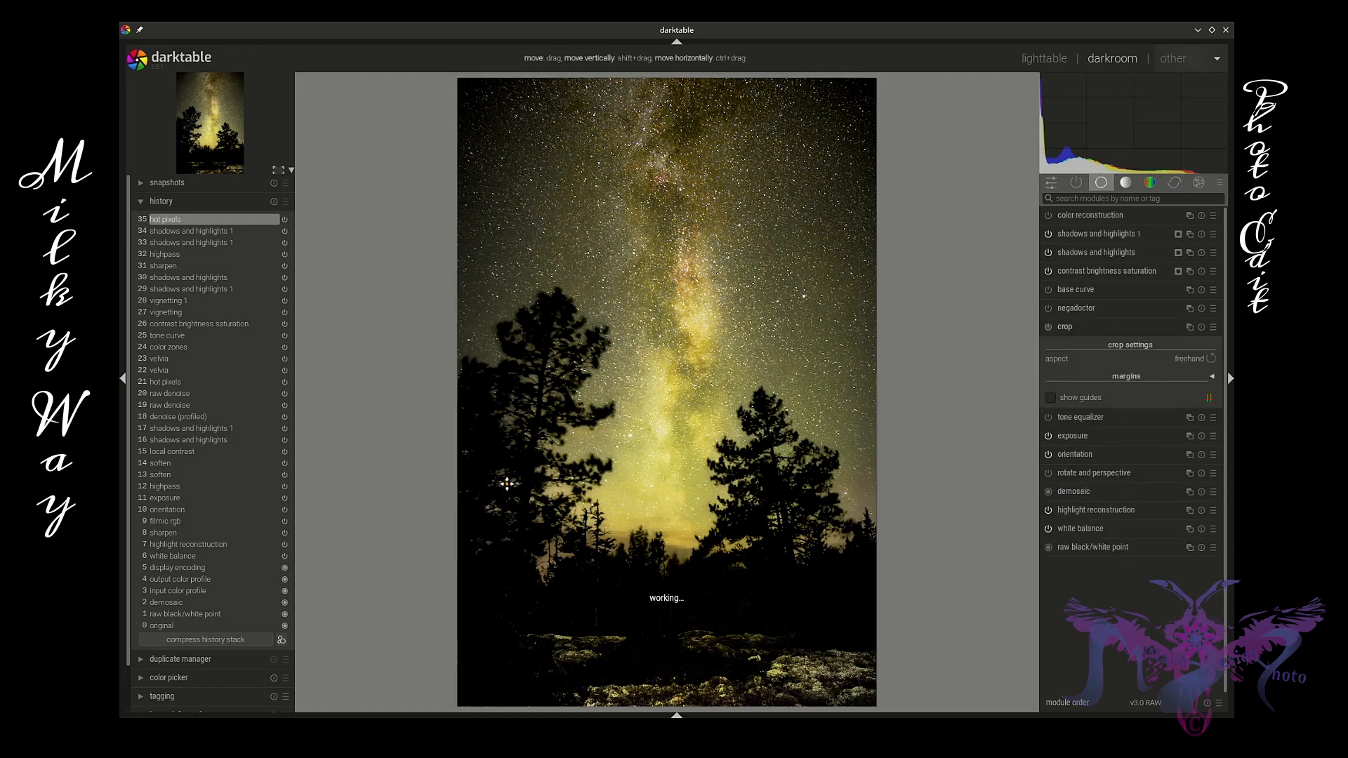
drag(471, 484, 467, 484)
click(1090, 328)
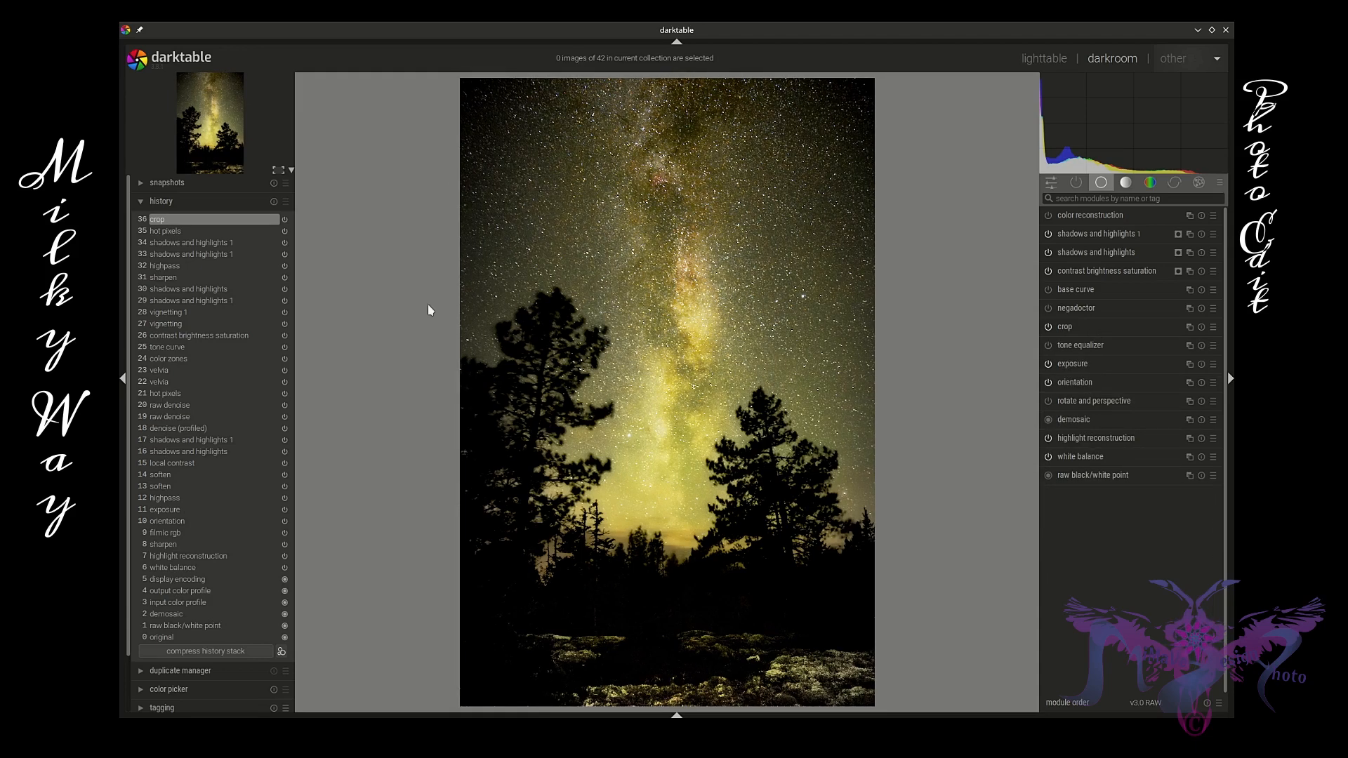
click(204, 232)
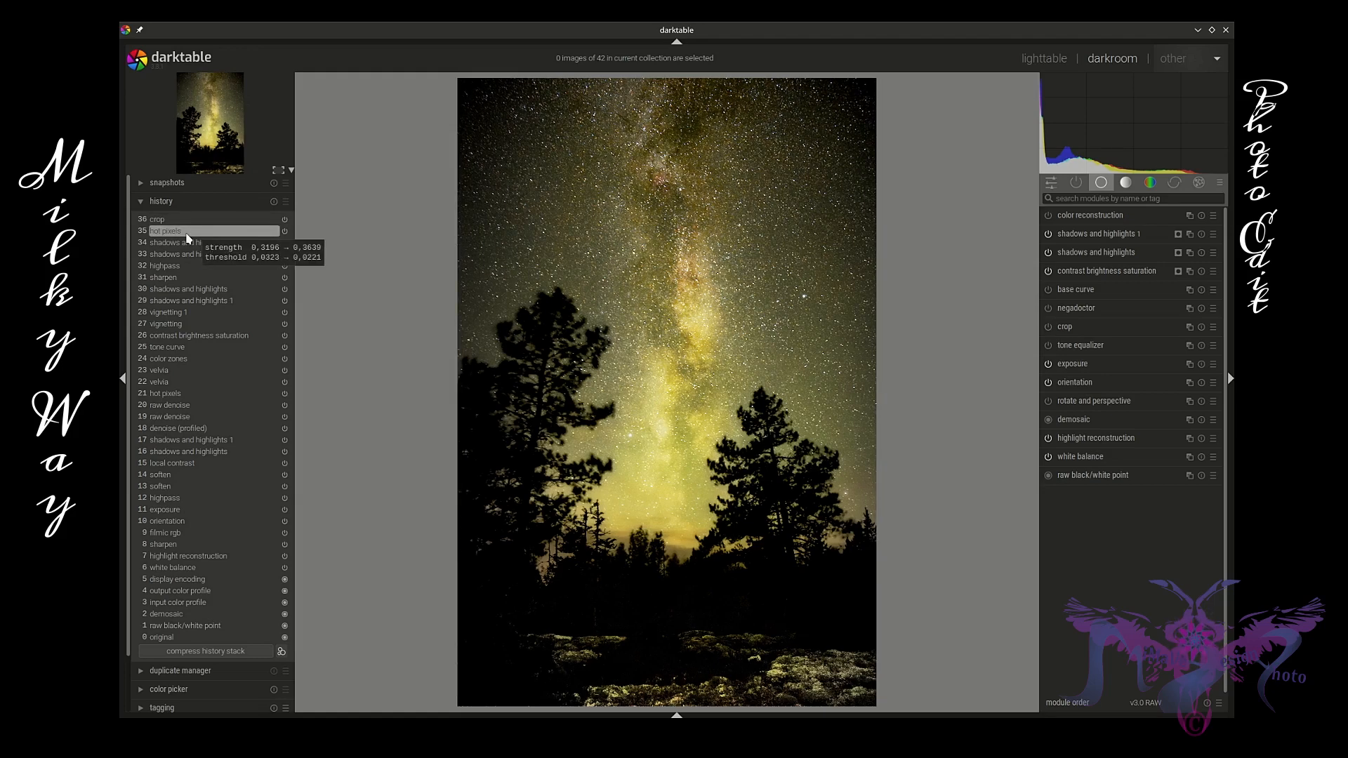
Crop a very thin strip off the photo's left edge, to about 4007 x 6022 pixels with freehand aspect.
click(1065, 327)
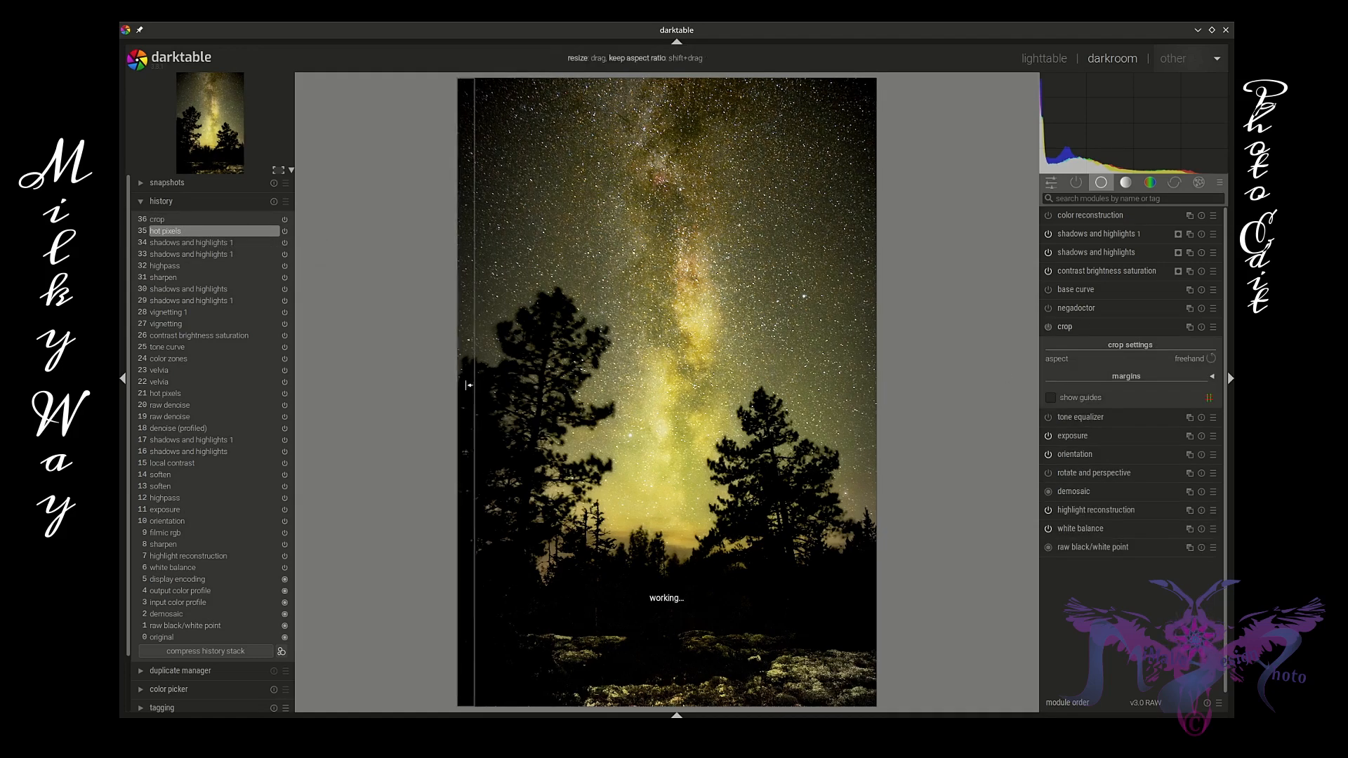
drag(463, 393, 465, 393)
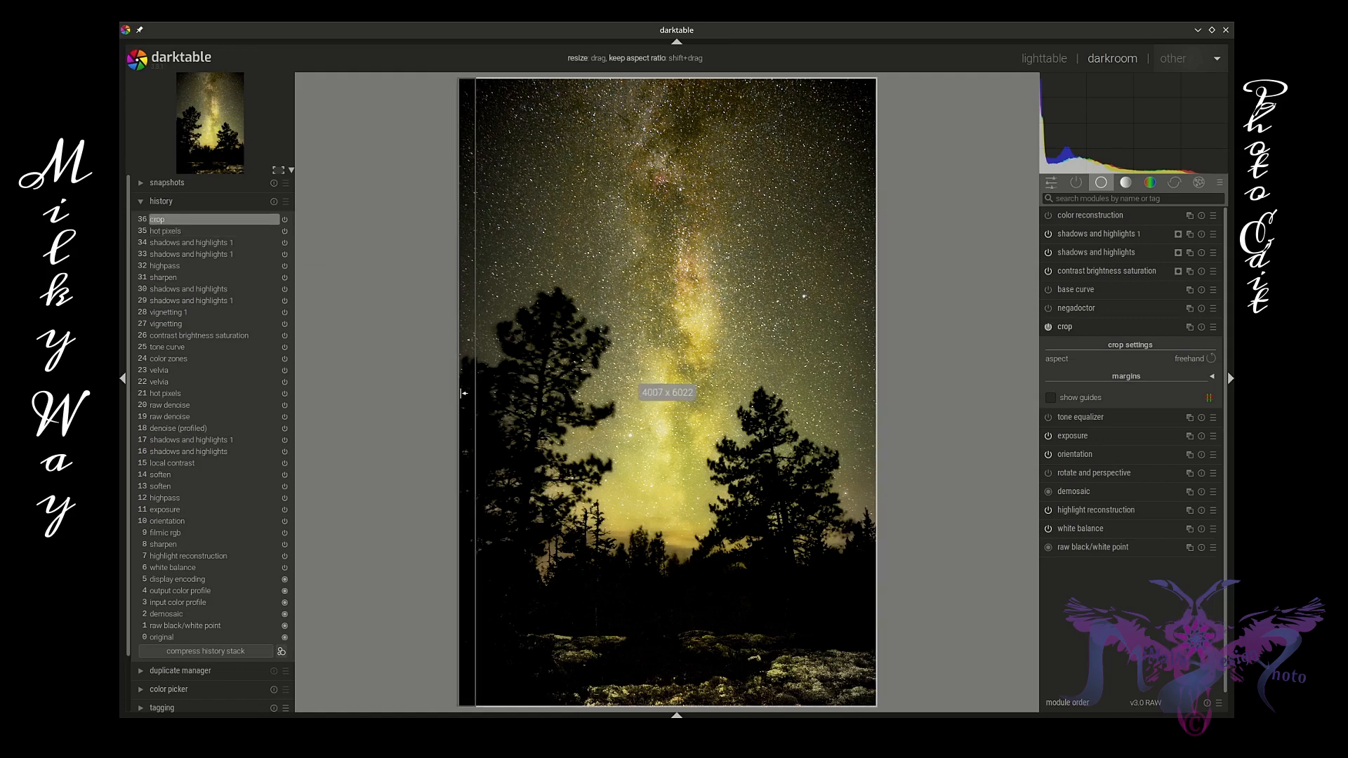
click(1140, 326)
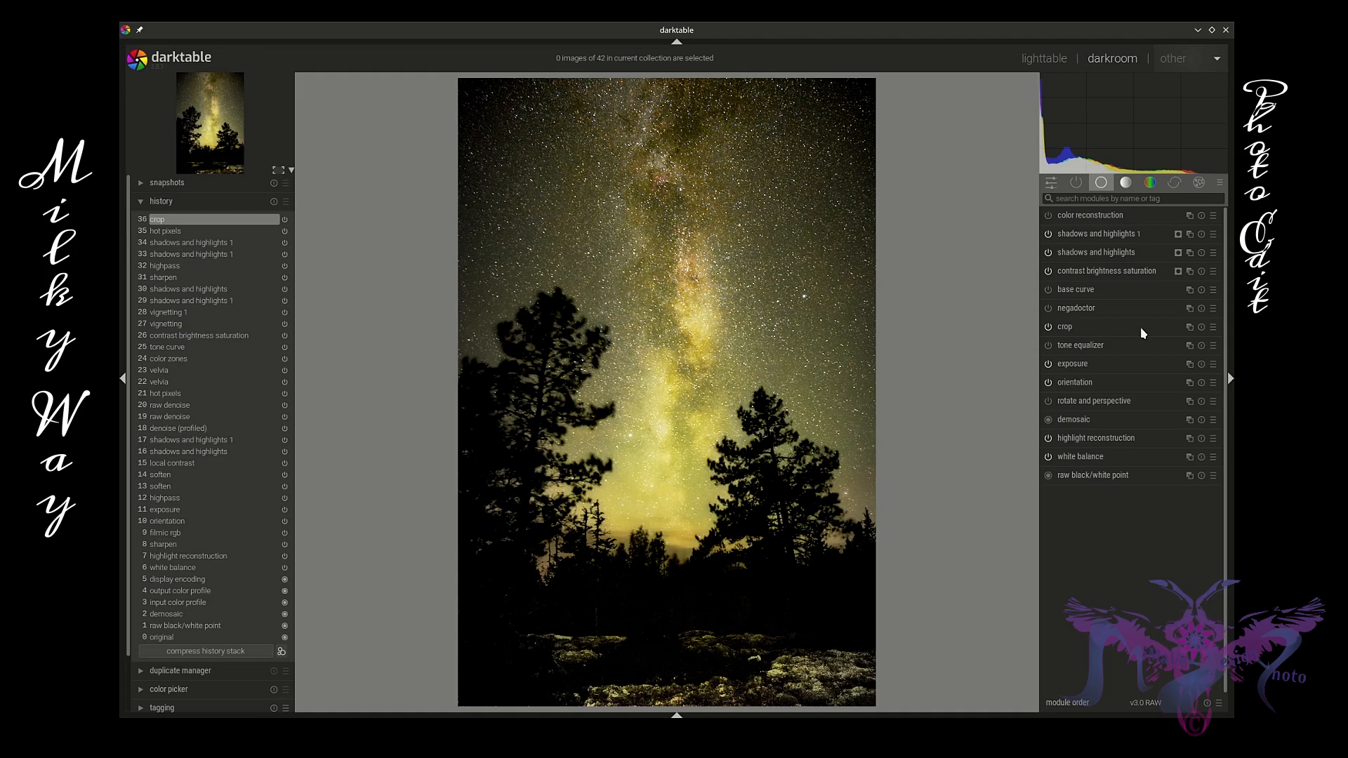
Try tightening the left edge of the crop to about 4003 x 6022 pixels, and revert to the previous crop in the history.
click(1140, 326)
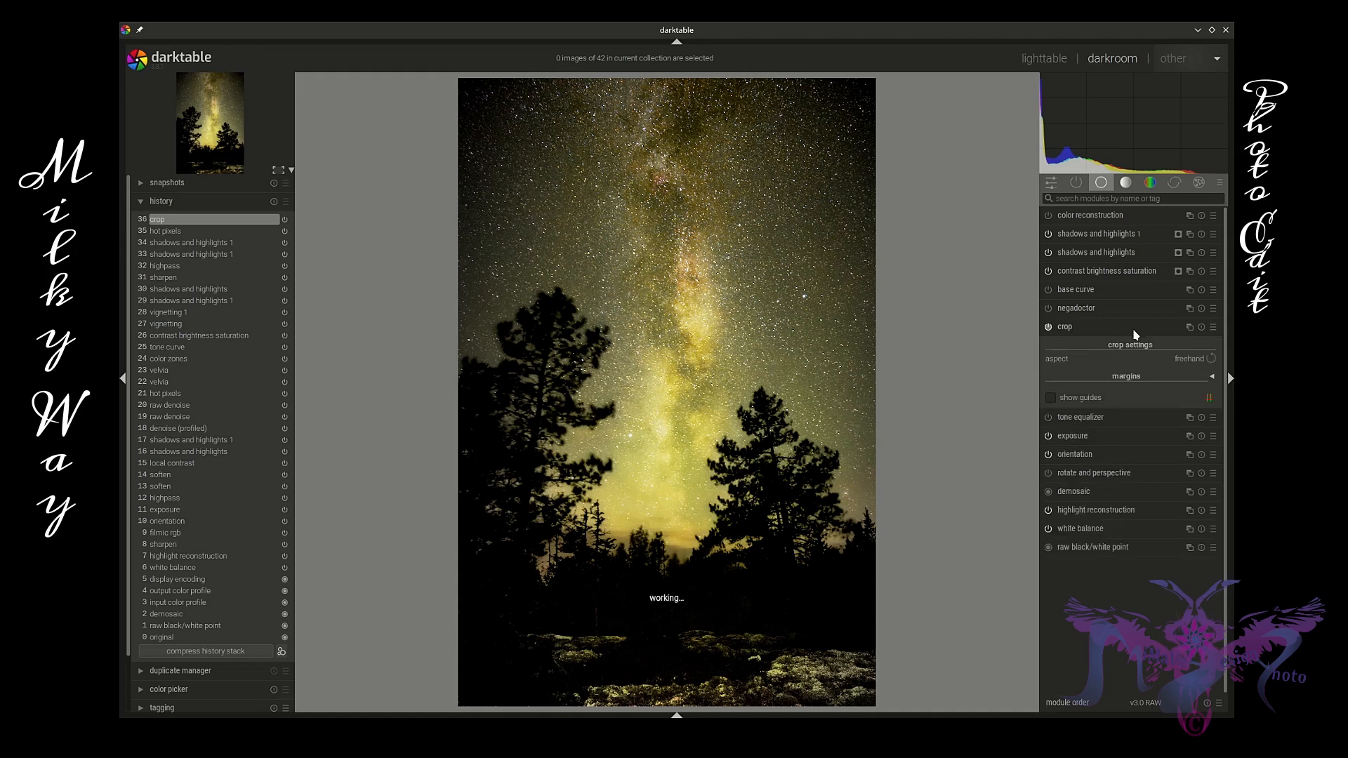
drag(455, 381, 462, 376)
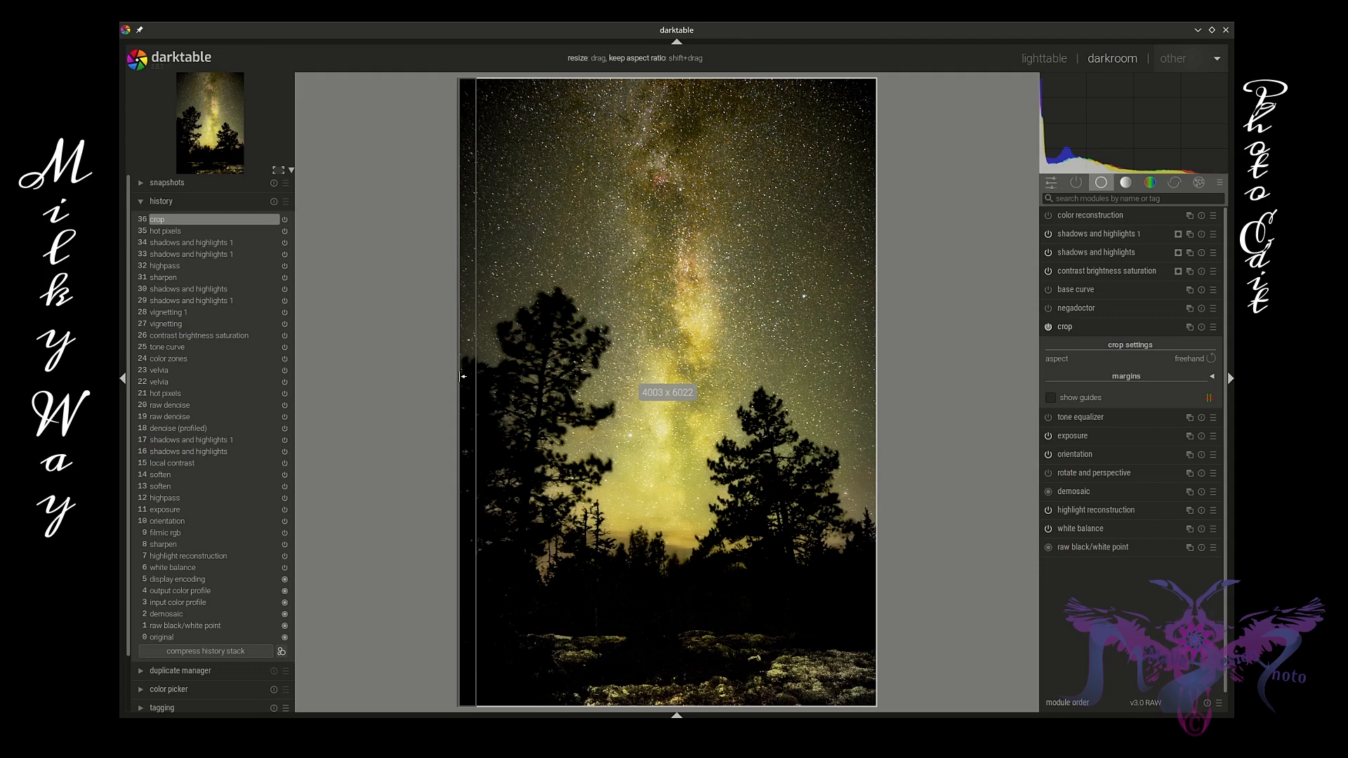
click(1107, 326)
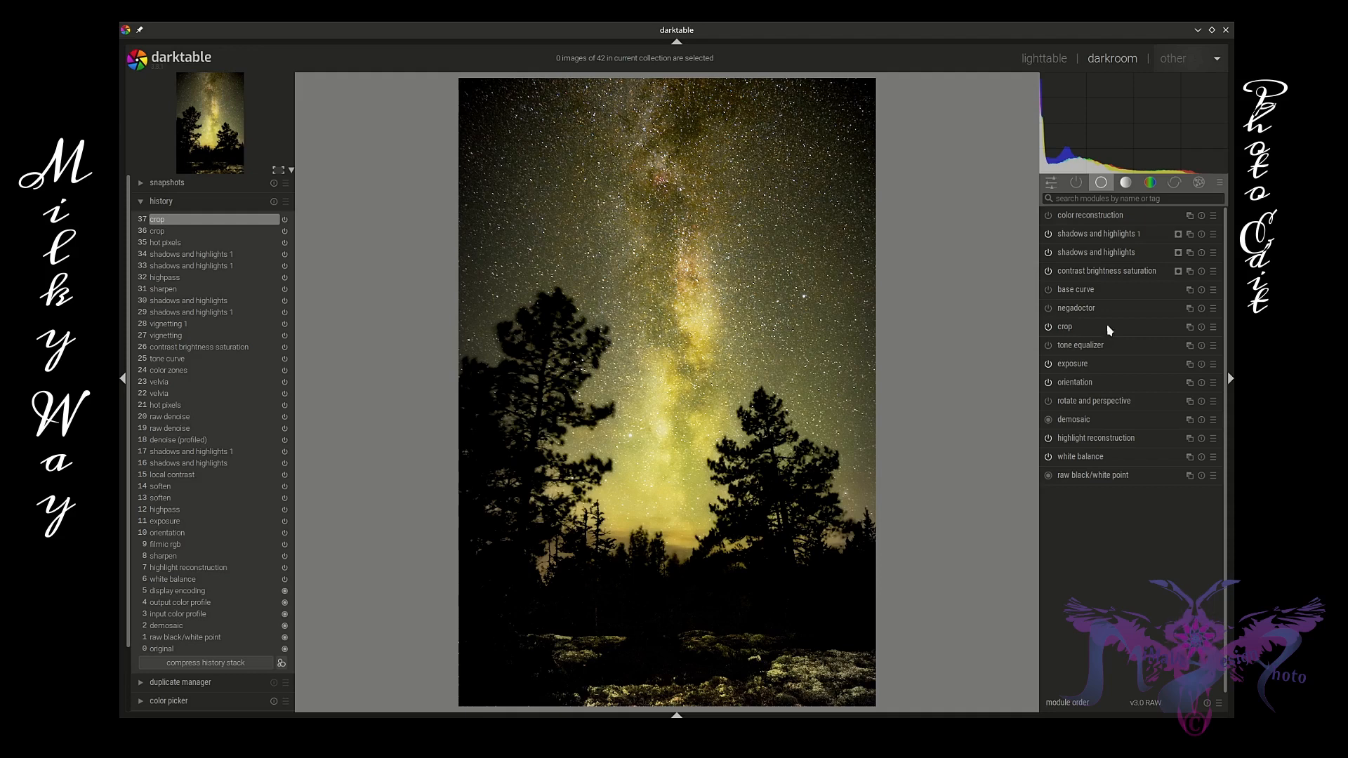
click(221, 232)
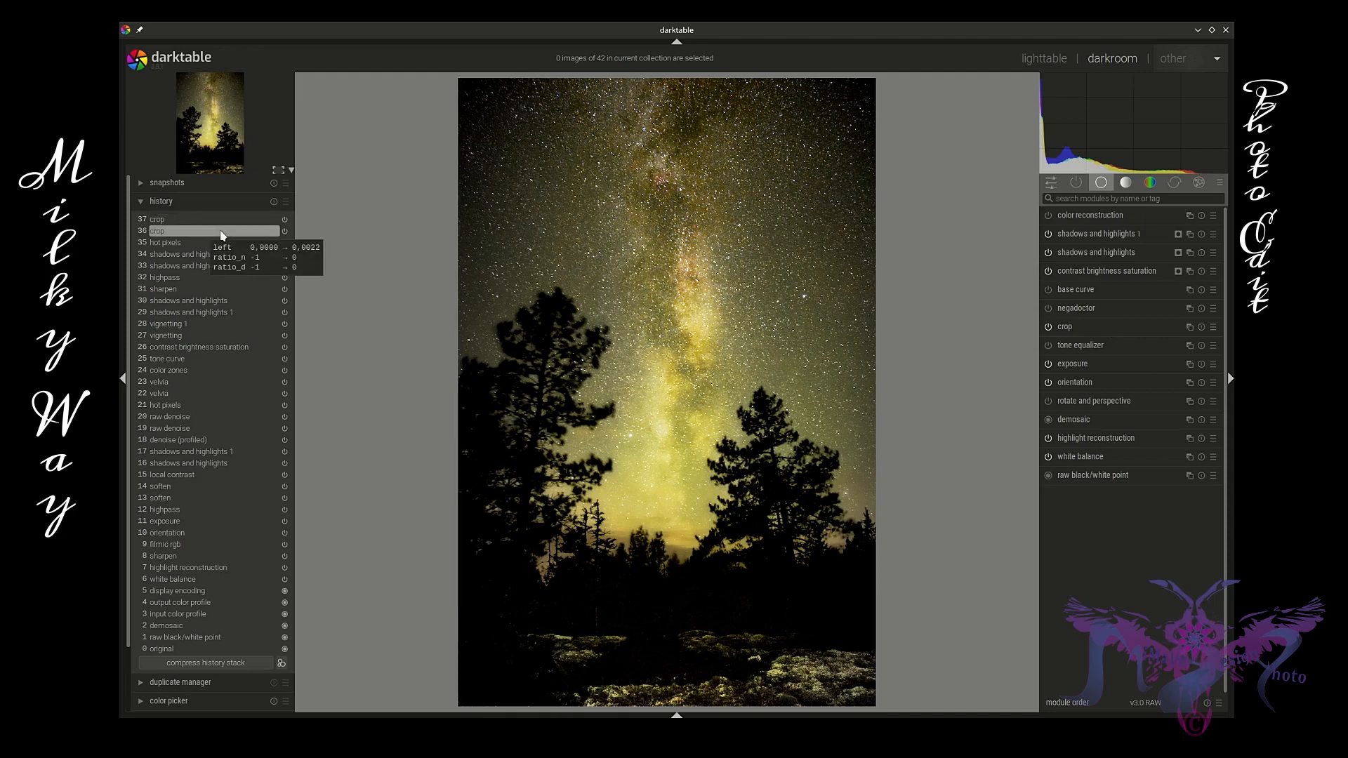
Try readjusting the crop's left edge, revert to the first crop in the history and compare it with the uncropped photo.
click(1089, 329)
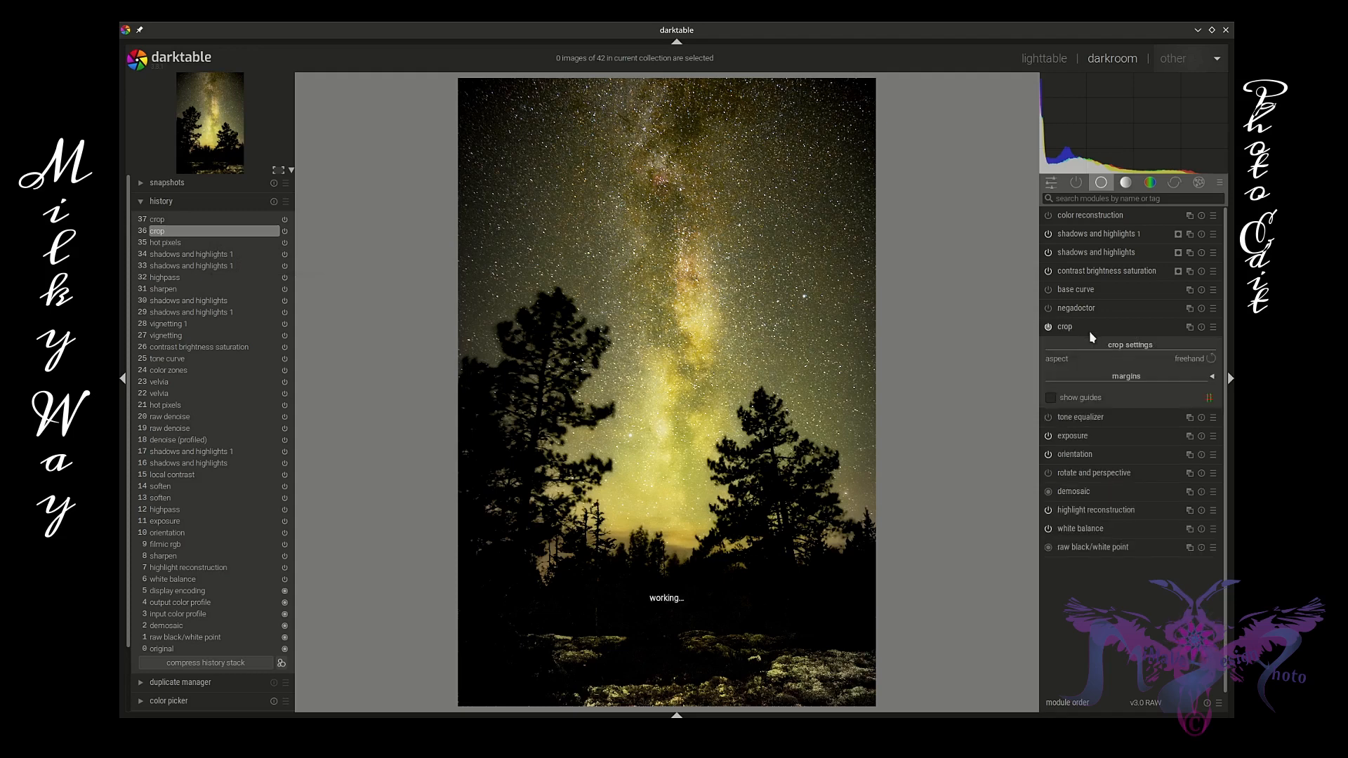
drag(464, 365, 466, 365)
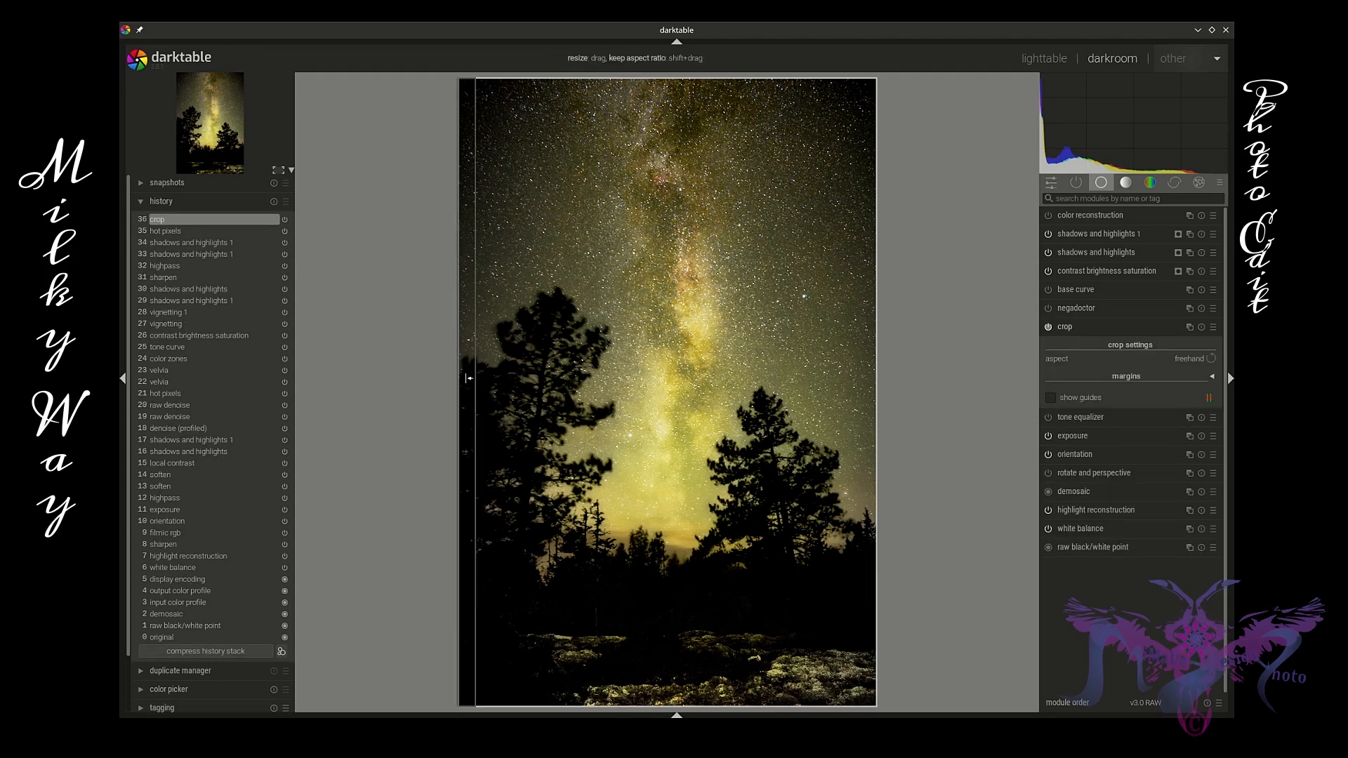
drag(467, 378, 466, 378)
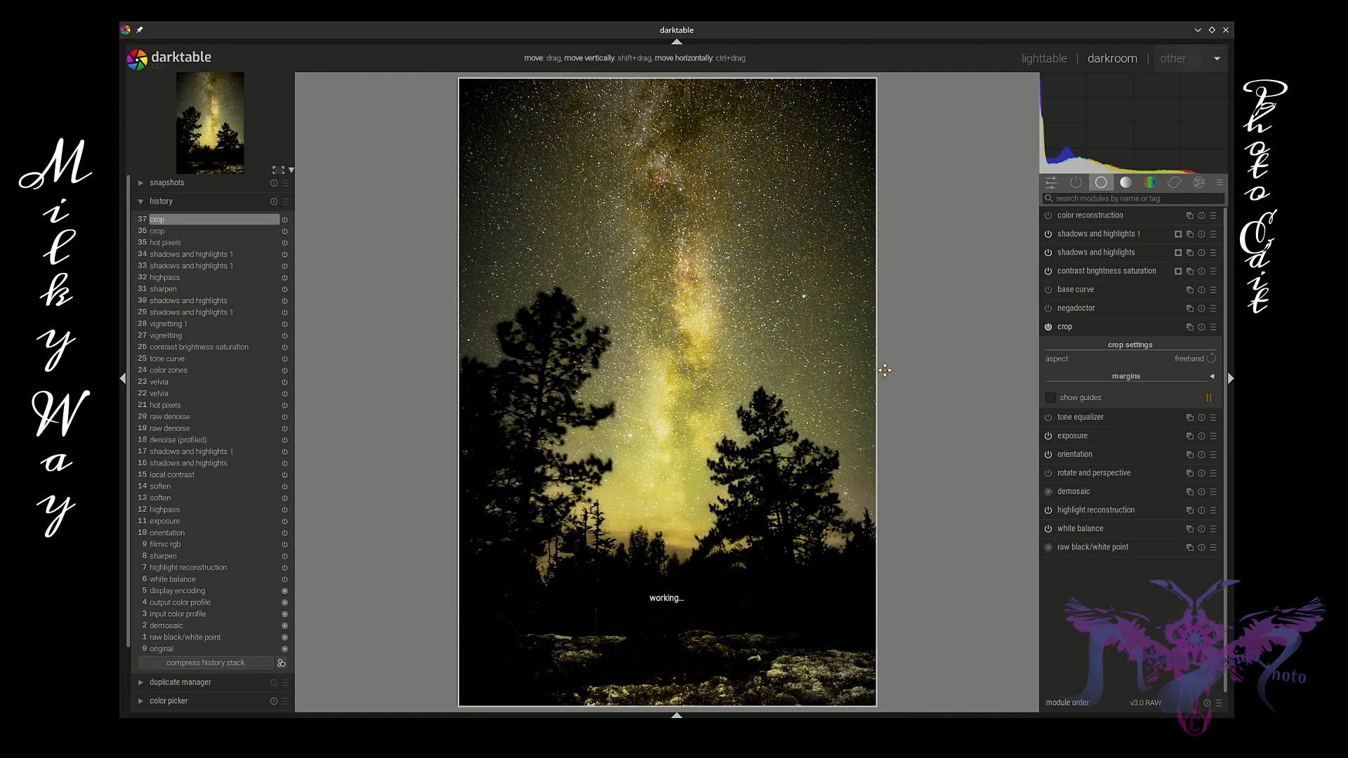
click(1087, 331)
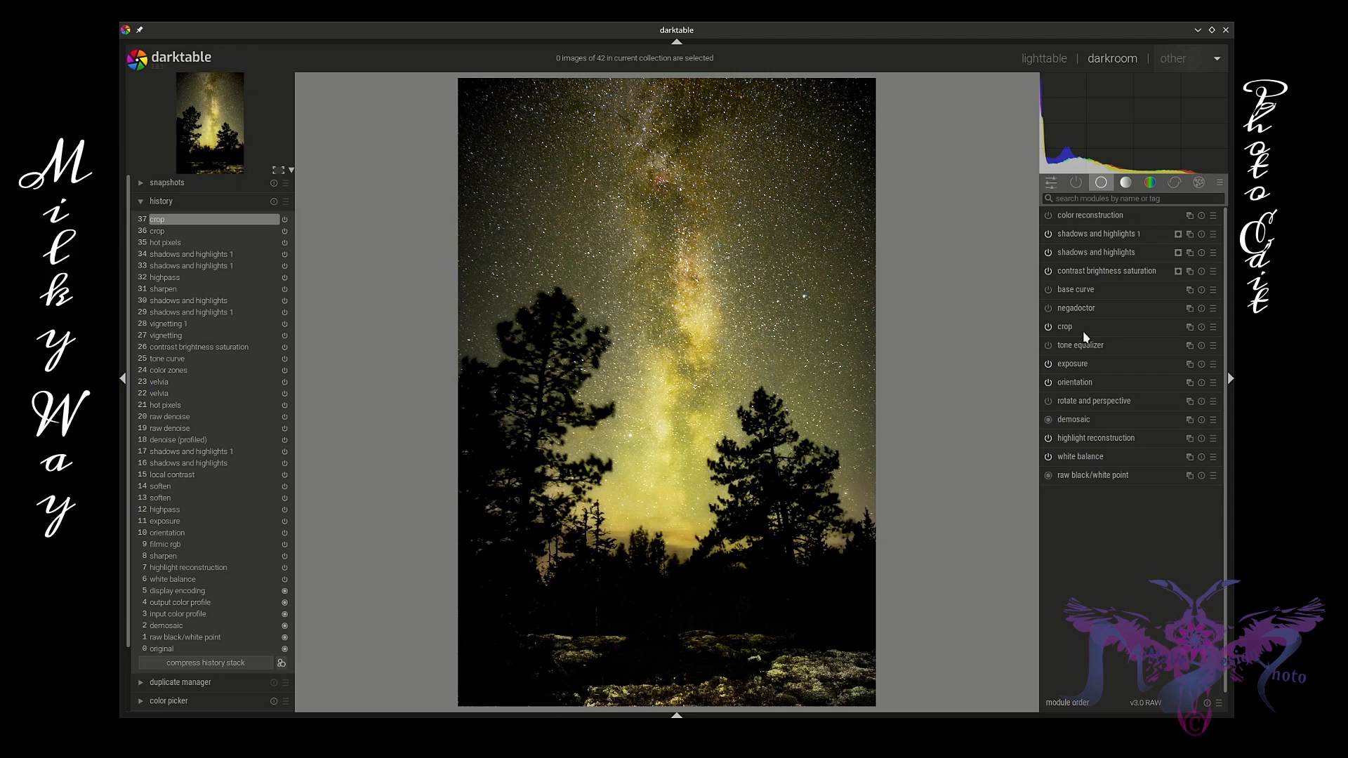
click(177, 231)
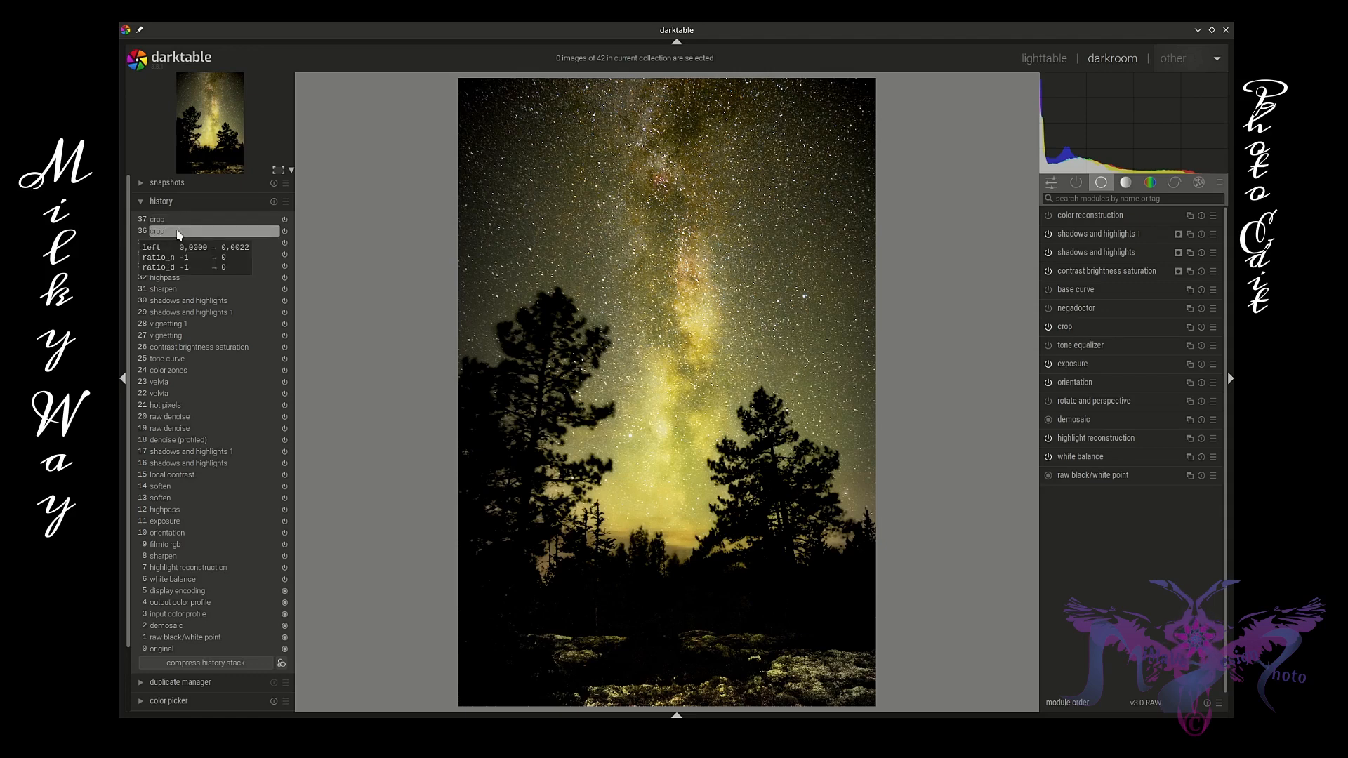
click(176, 243)
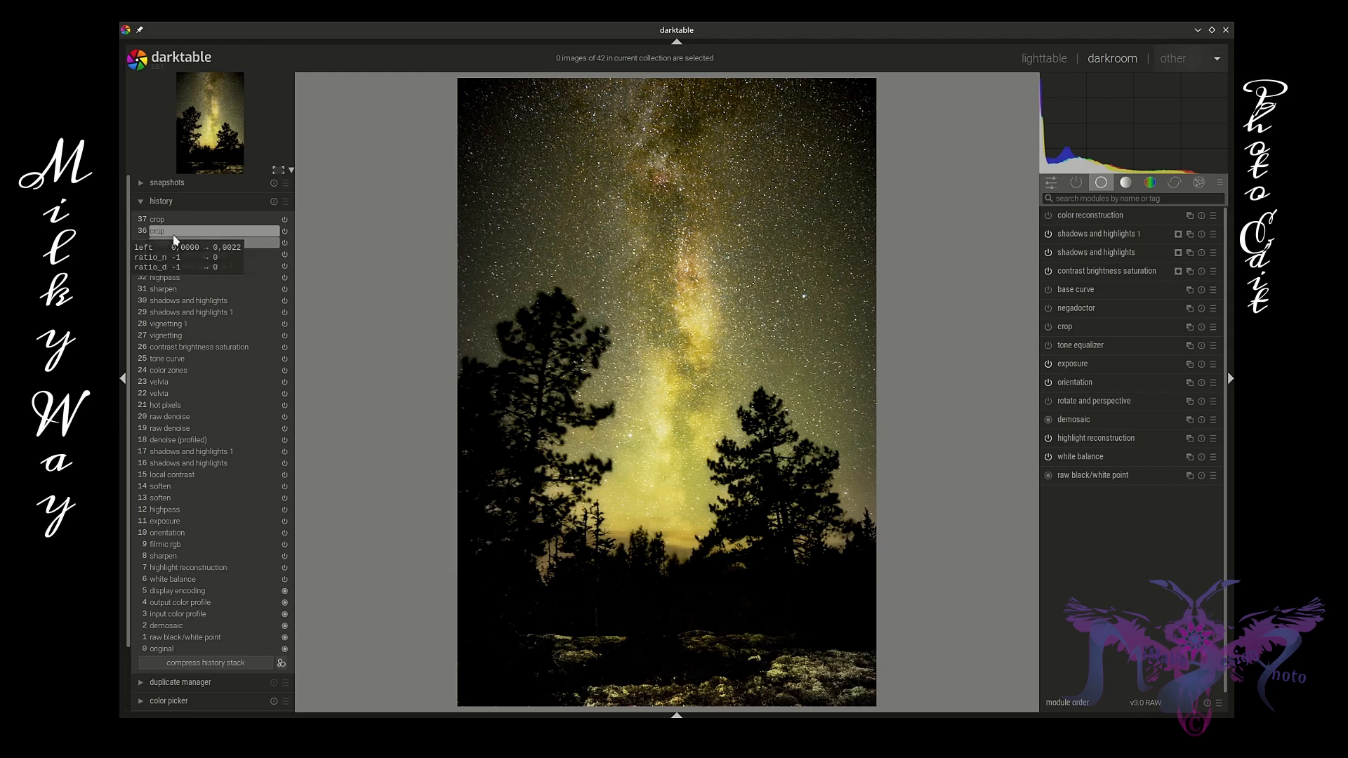
click(175, 238)
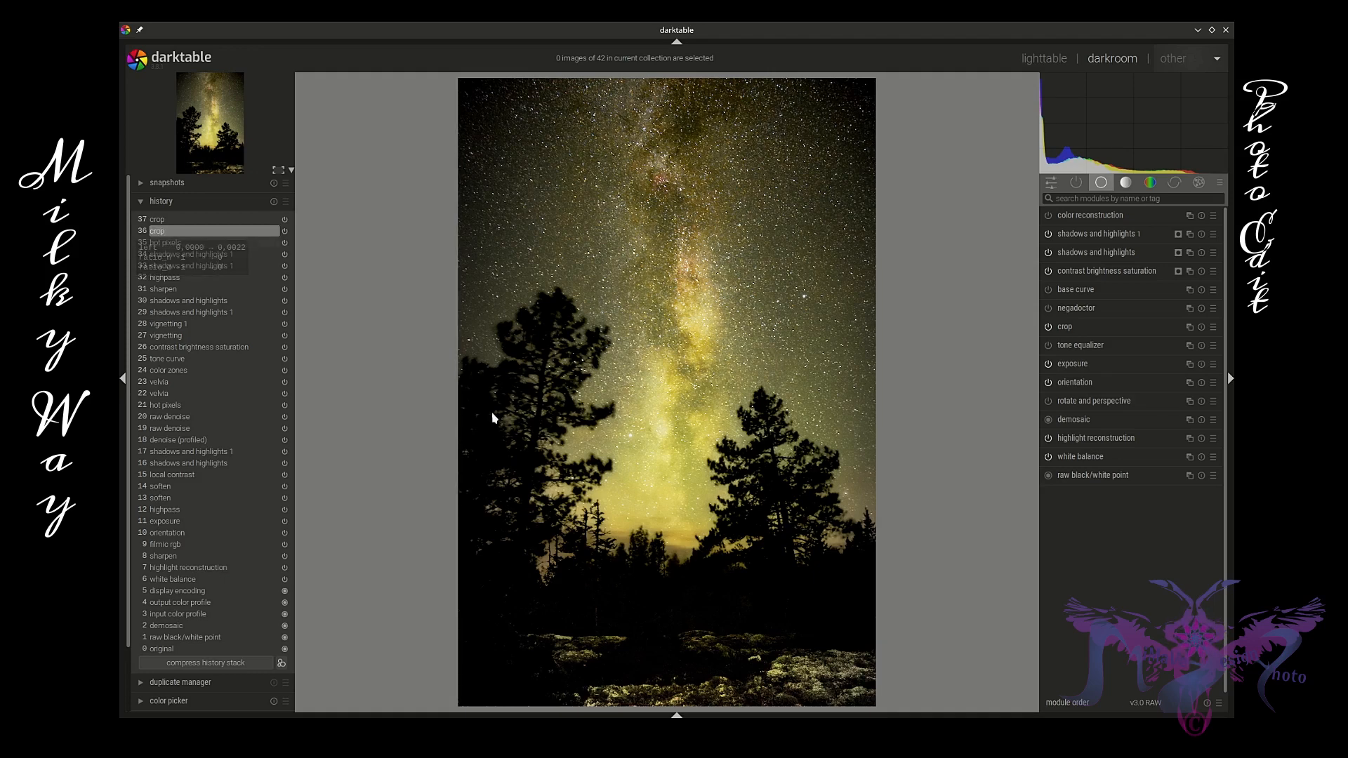
Crop a thin strip off the photo's bottom edge, to a height of about 6004 pixels.
click(1103, 332)
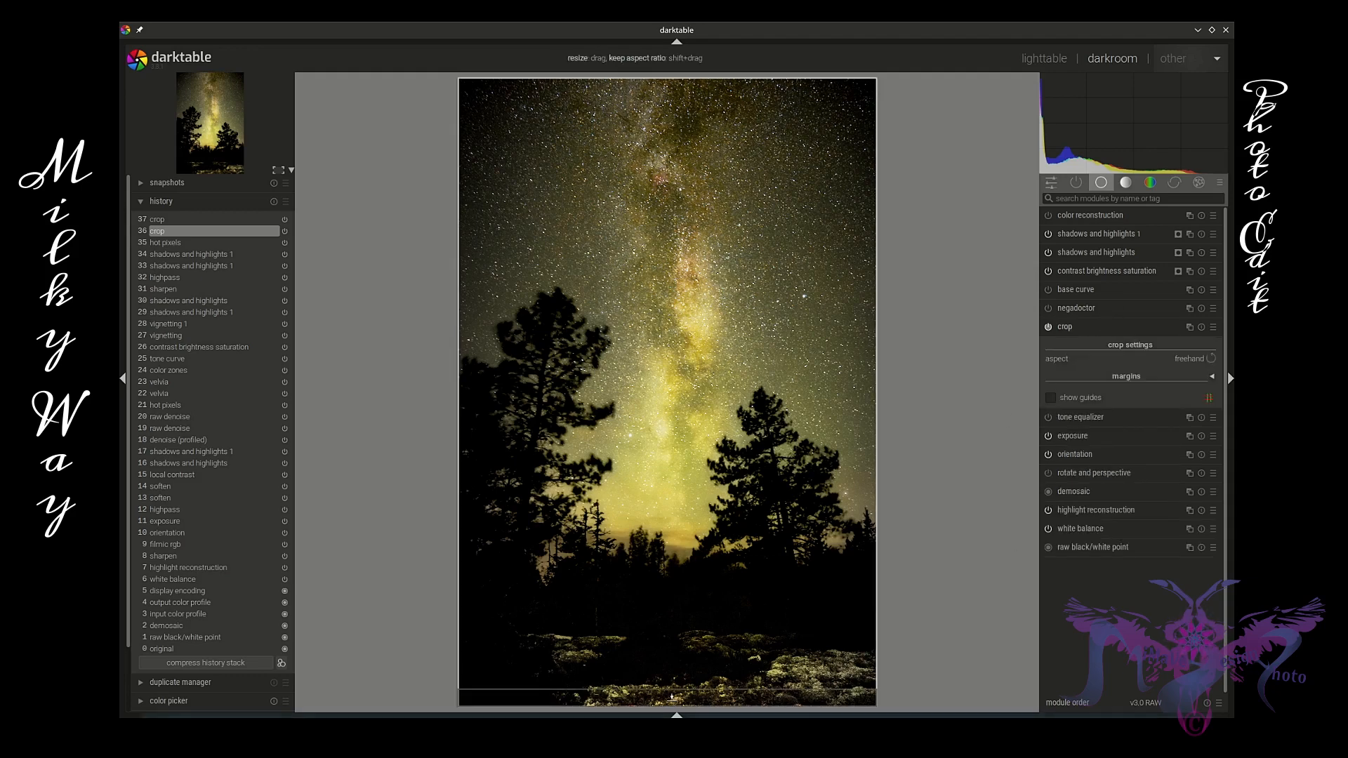
drag(672, 697, 669, 697)
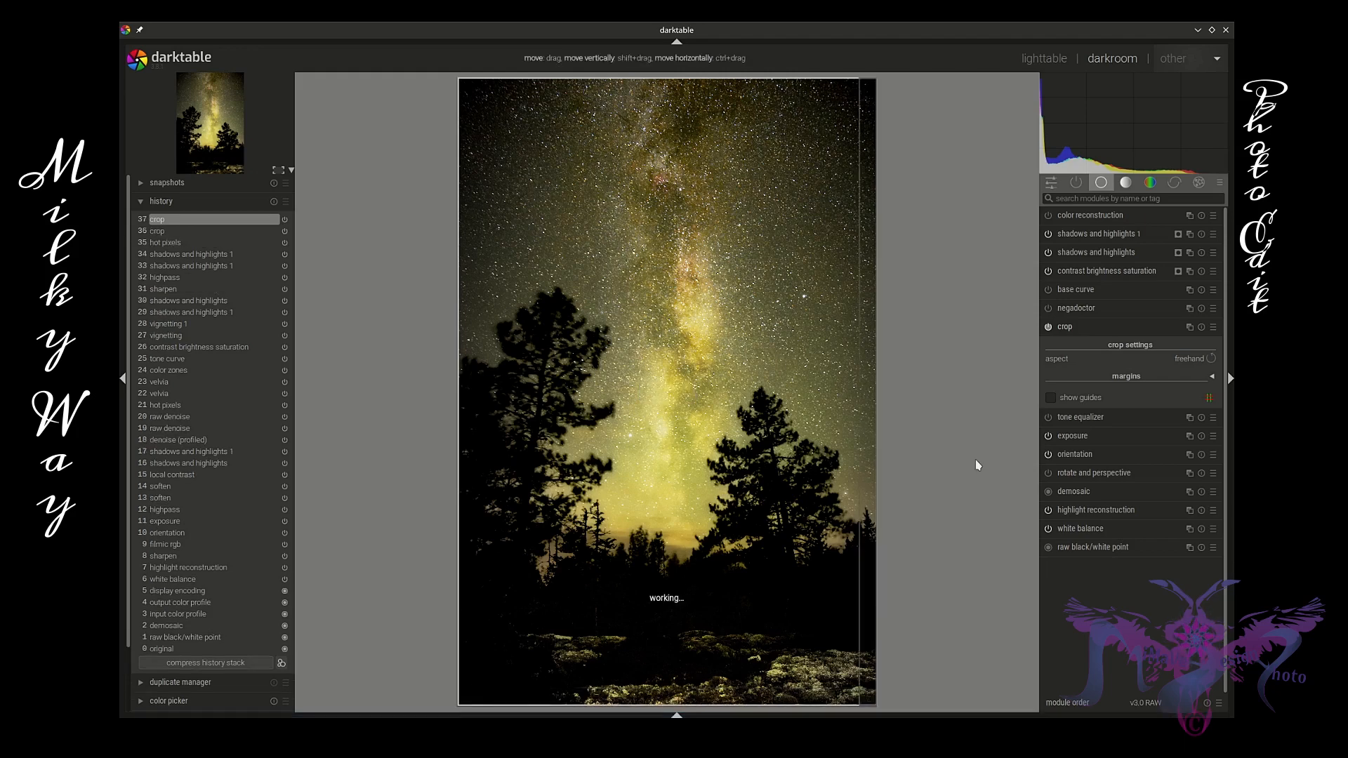
click(1116, 330)
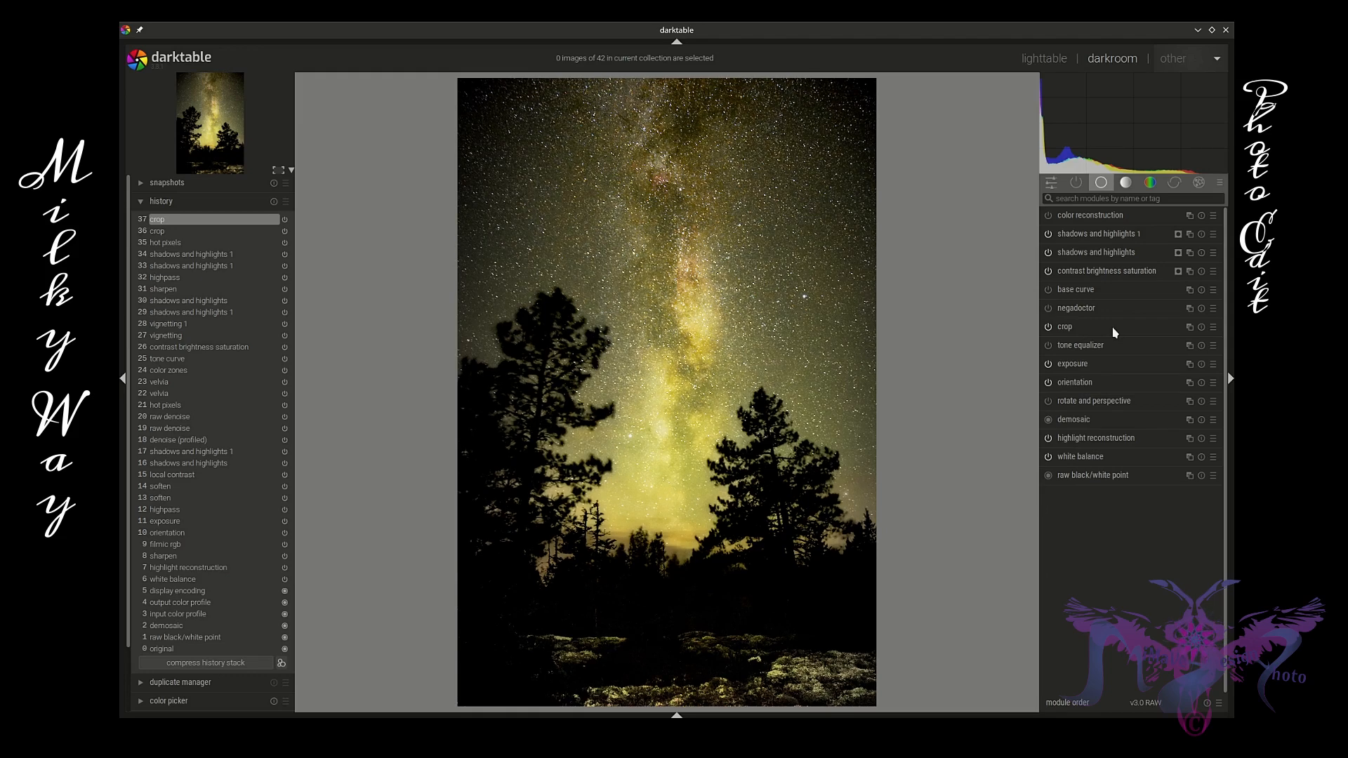
click(1114, 332)
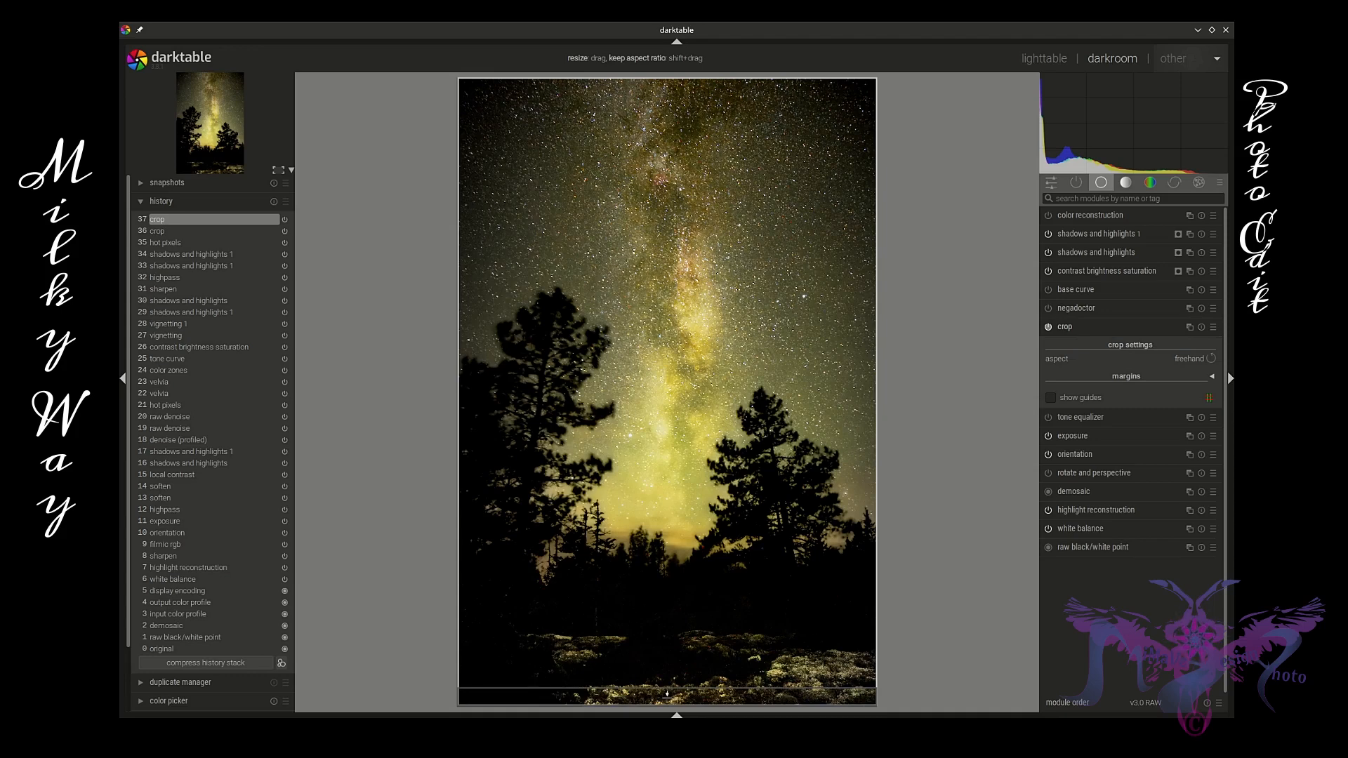
drag(667, 695, 667, 695)
click(1095, 327)
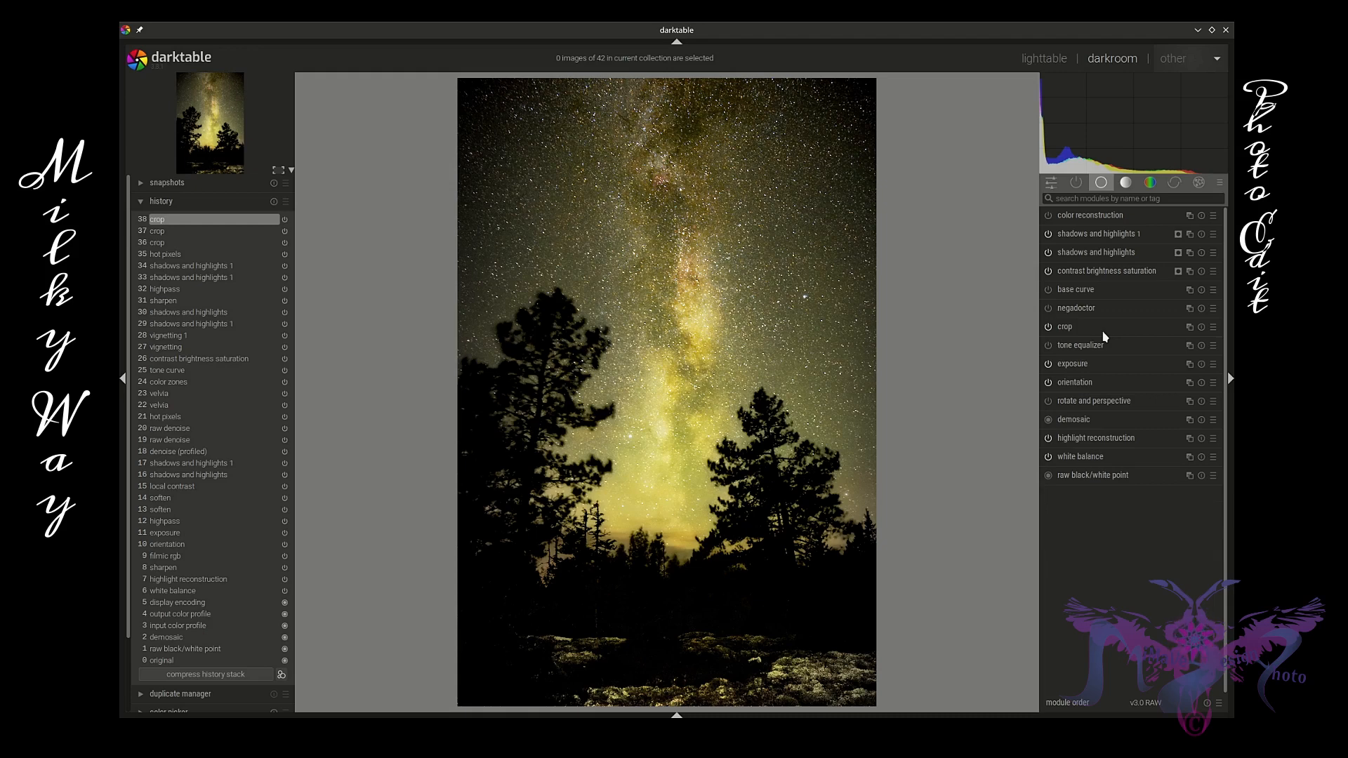
Crop a thin strip off the photo's right edge, to about 3993 x 6004 pixels.
click(1105, 335)
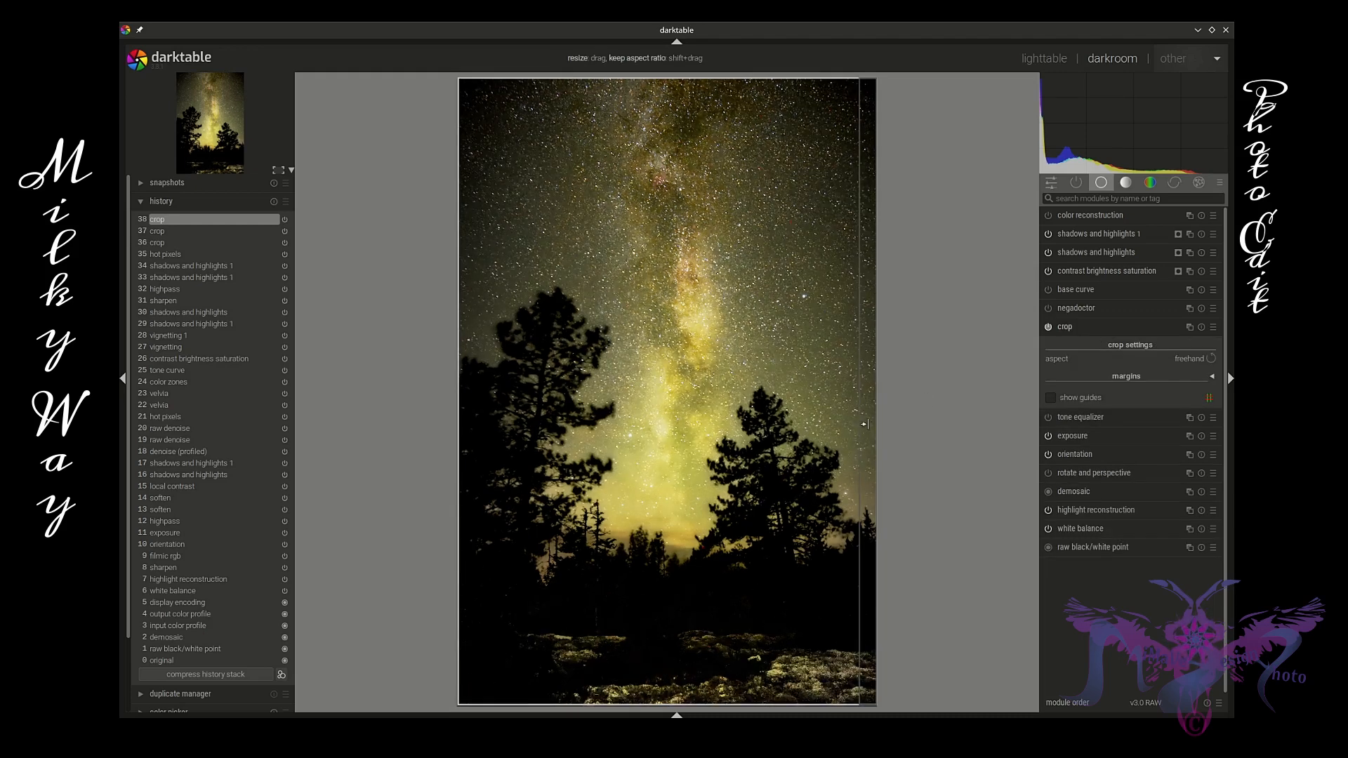
drag(867, 424, 867, 424)
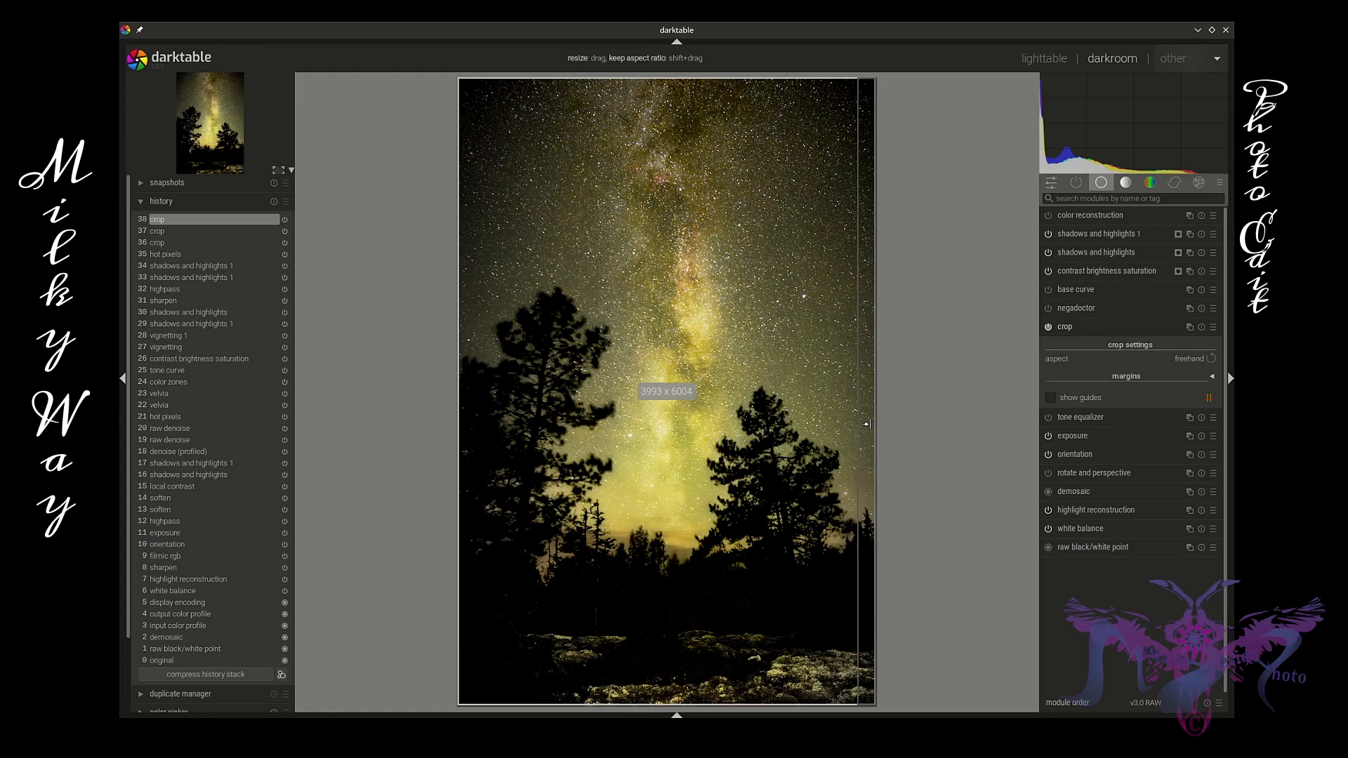
drag(867, 424, 867, 424)
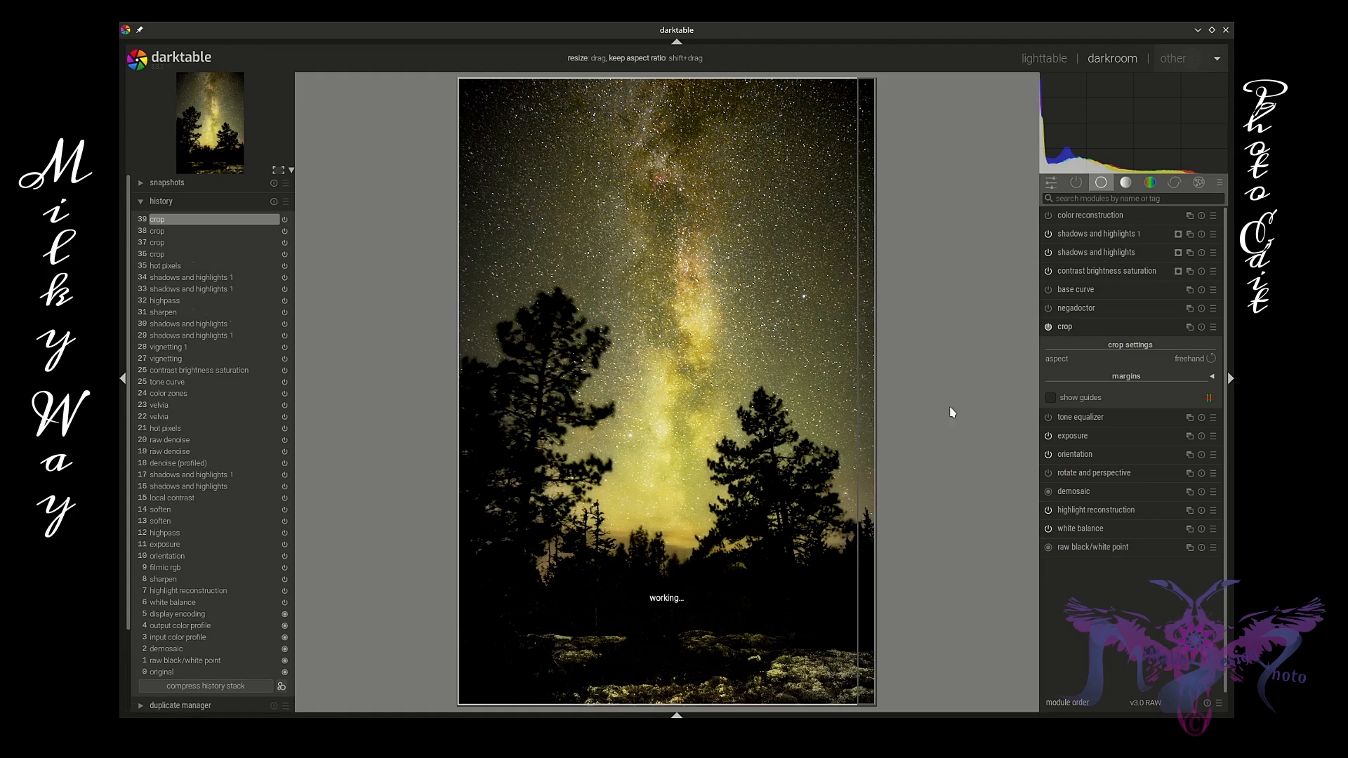
click(1094, 327)
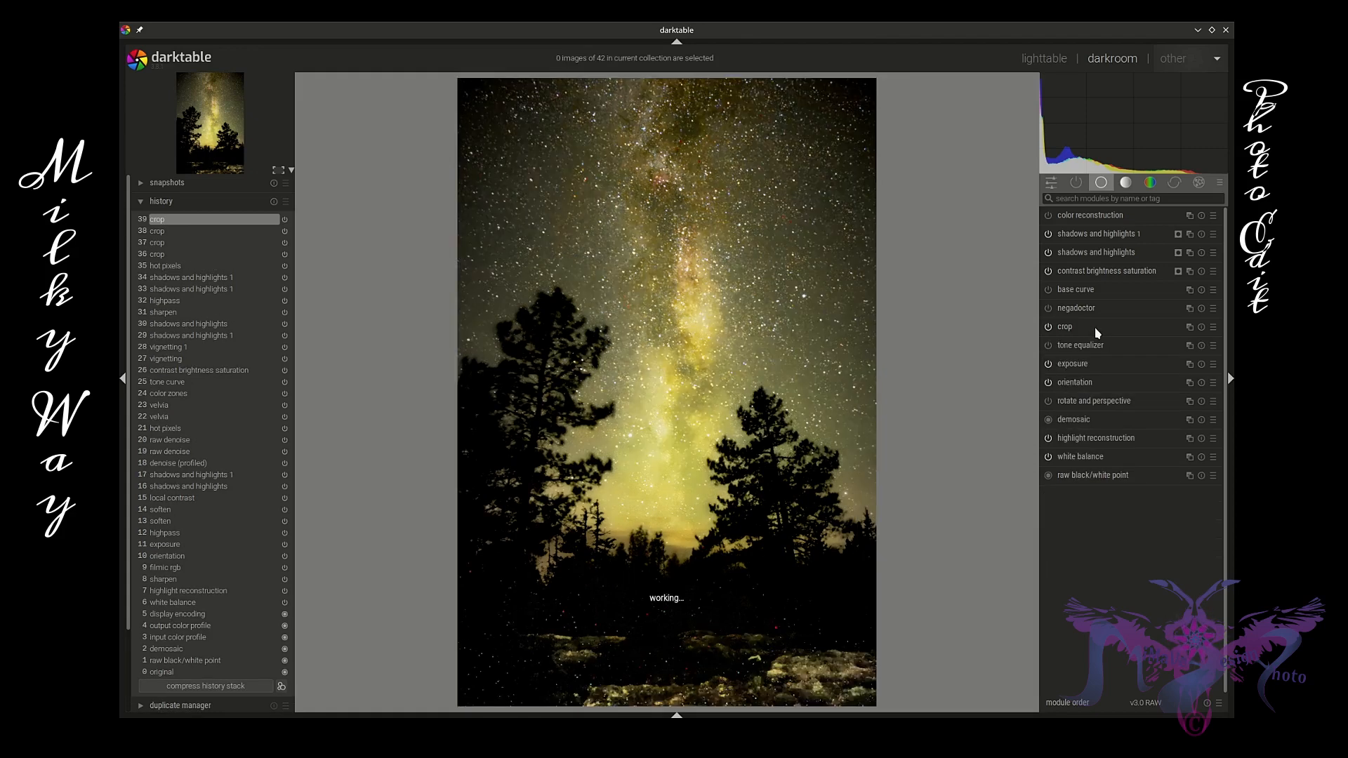